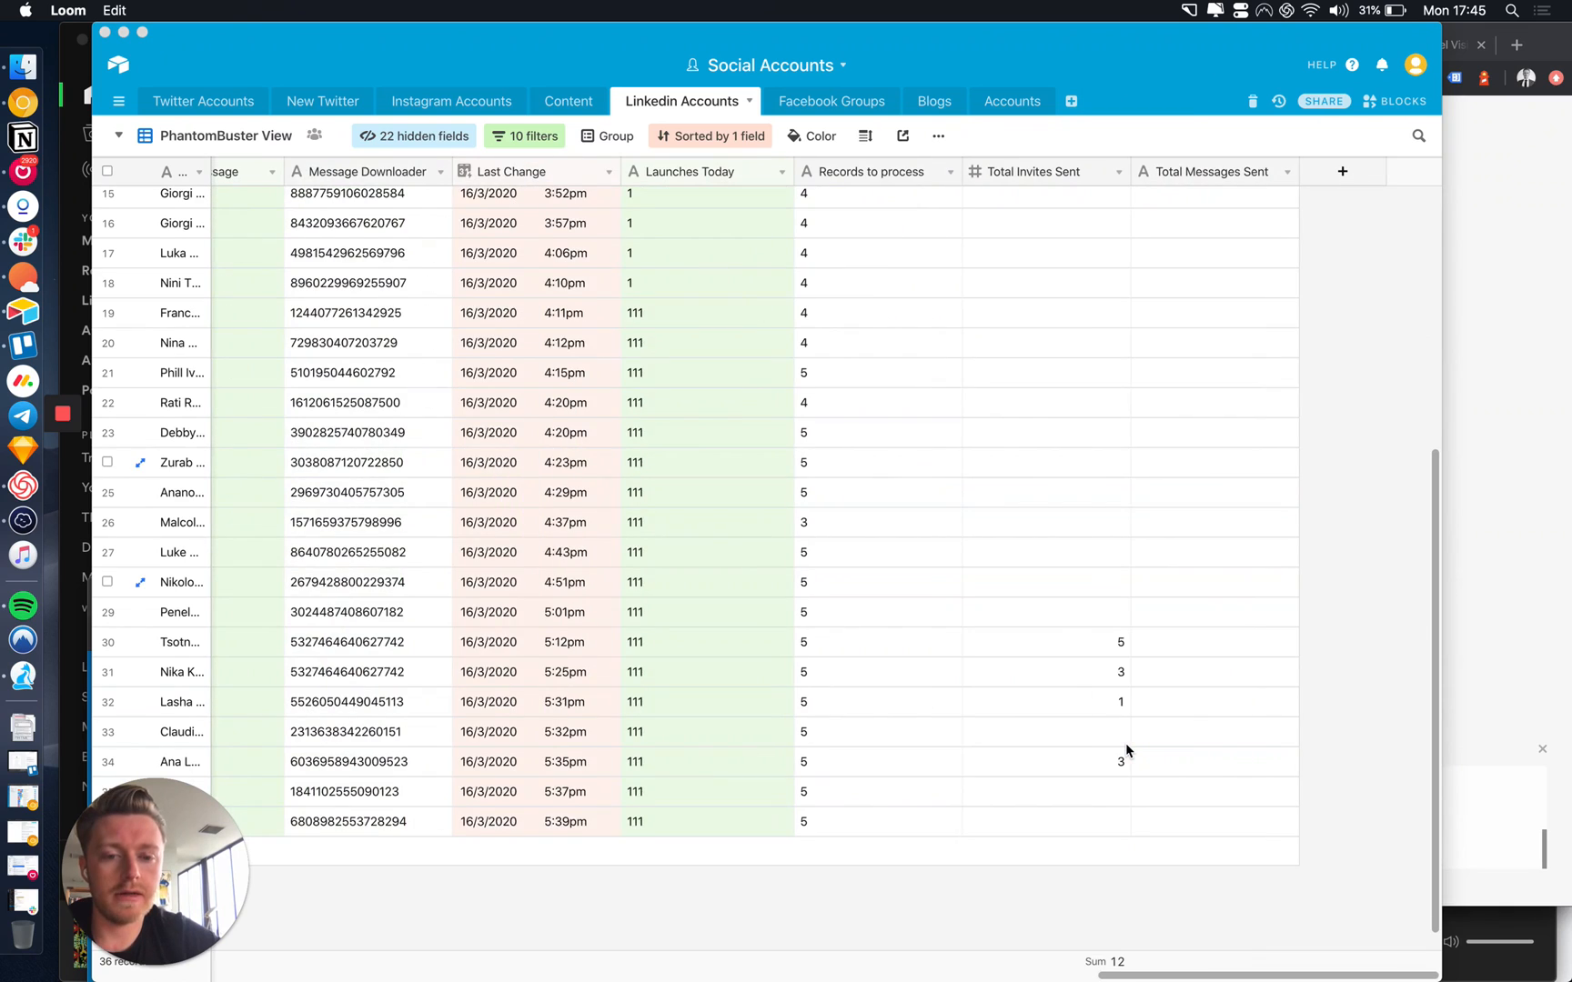
Review the Records to process, Launches Today, Last Change and PhantomBuster columns for the LinkedIn accounts.
{"action": "scroll", "coordinate": [1126, 749], "scroll_direction": "up", "scroll_amount": 10}
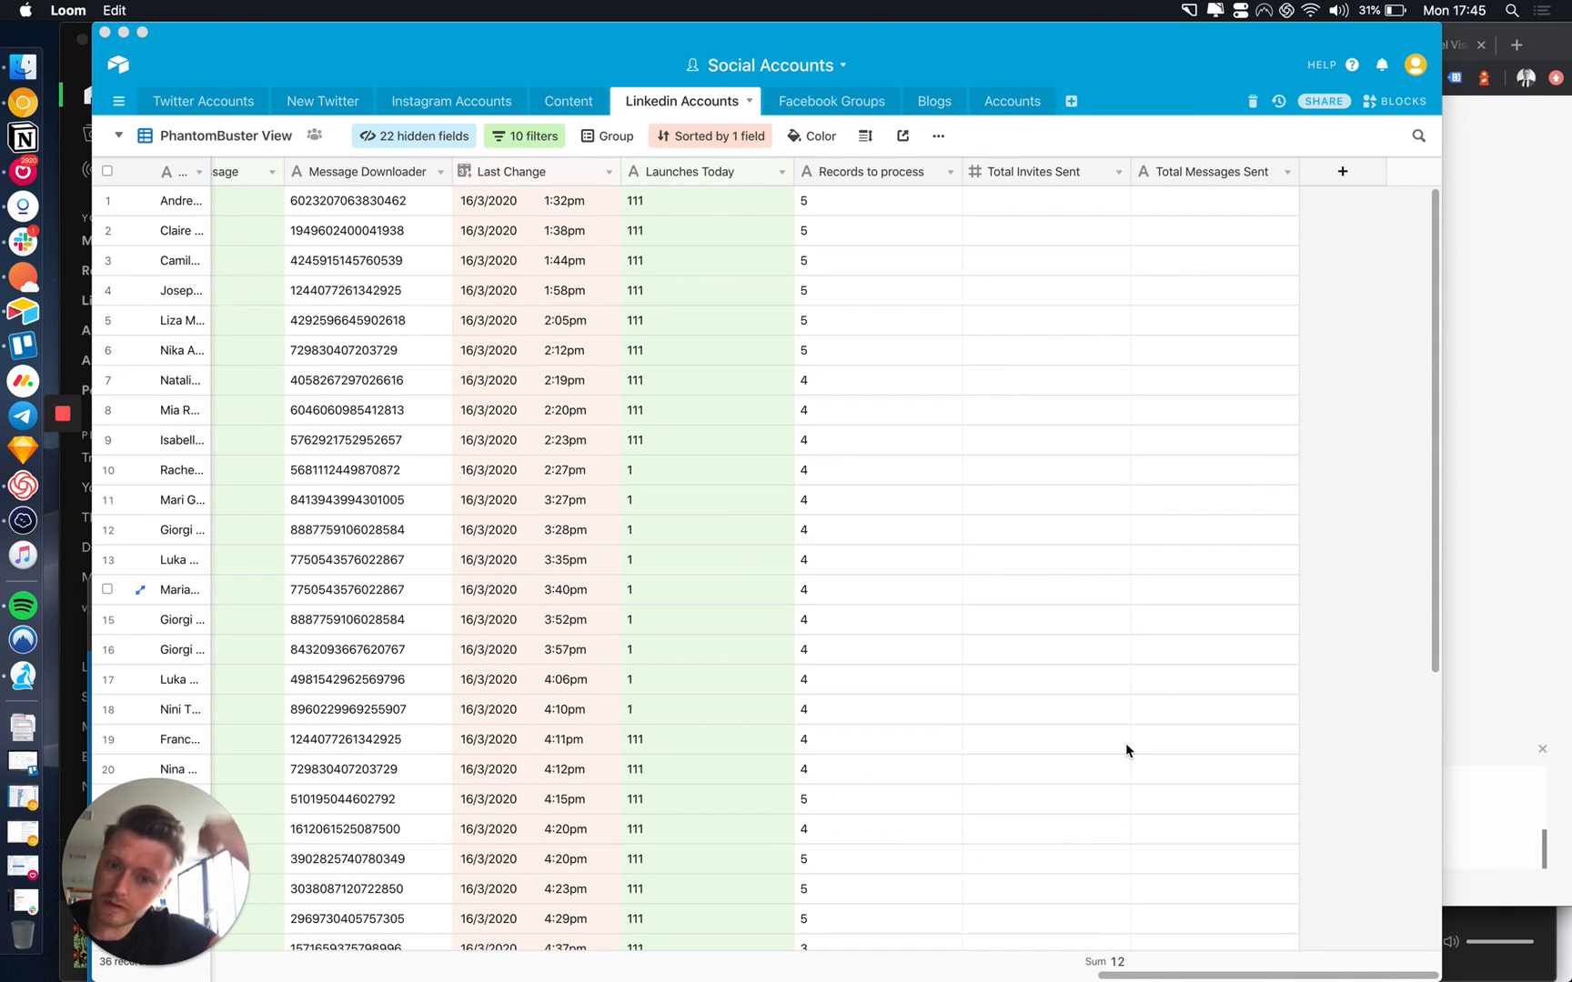
{"action": "scroll", "coordinate": [957, 696], "scroll_direction": "left", "scroll_amount": 1}
{"action": "scroll", "coordinate": [957, 695], "scroll_direction": "left", "scroll_amount": 3}
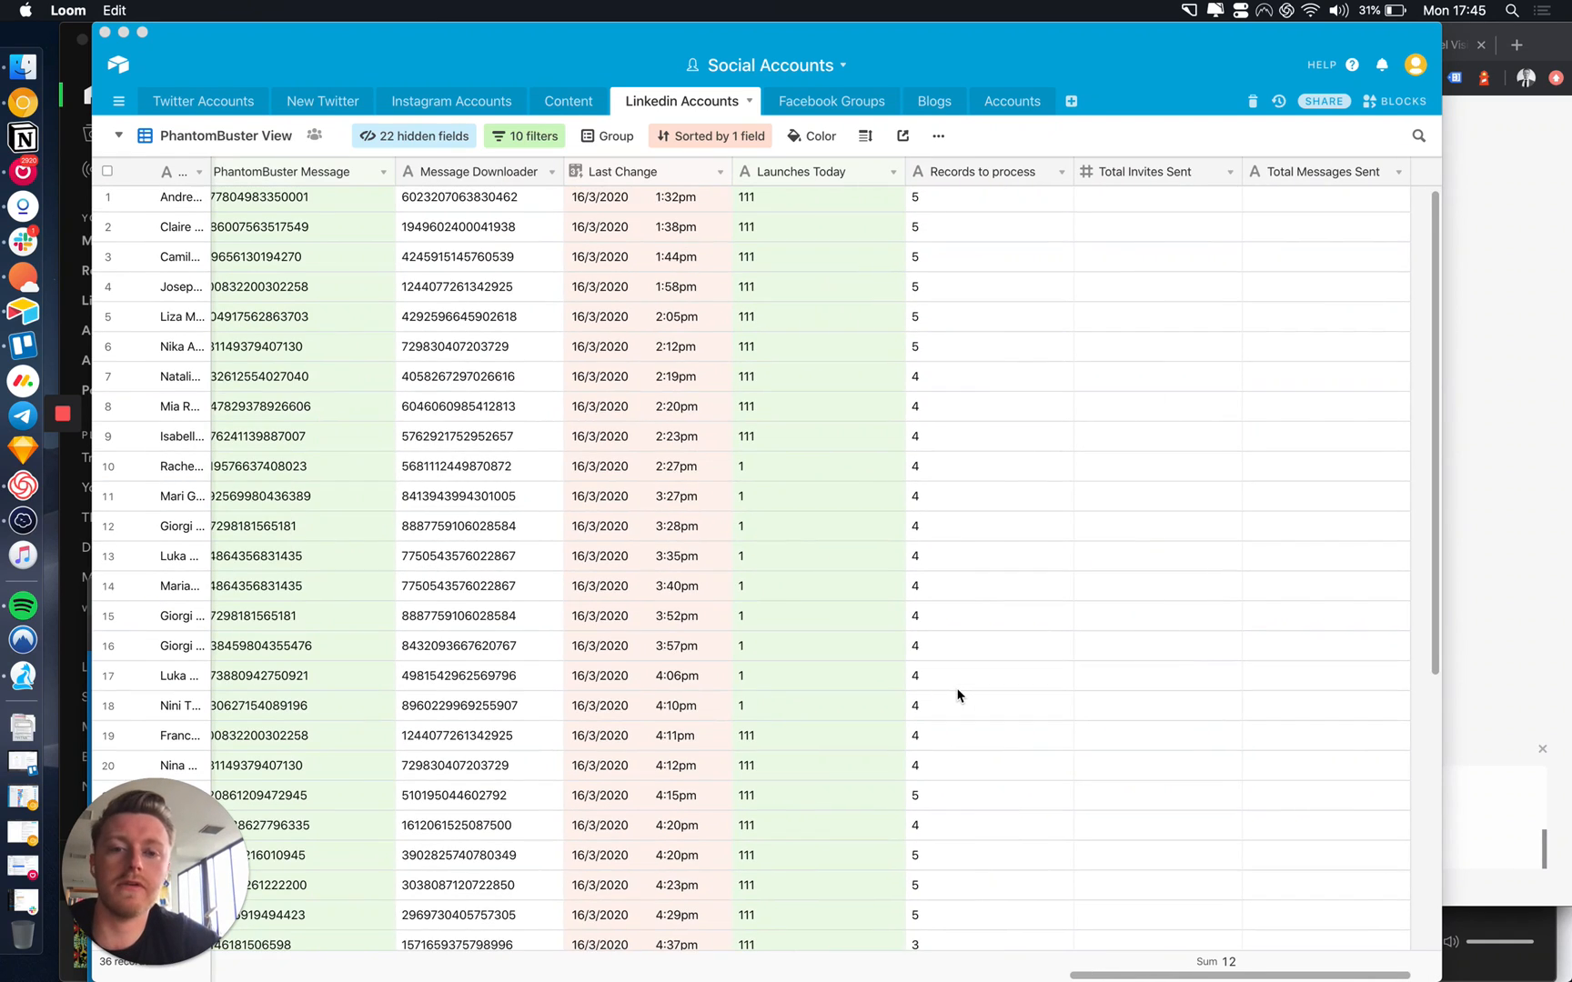
{"action": "scroll", "coordinate": [957, 696], "scroll_direction": "left", "scroll_amount": 8}
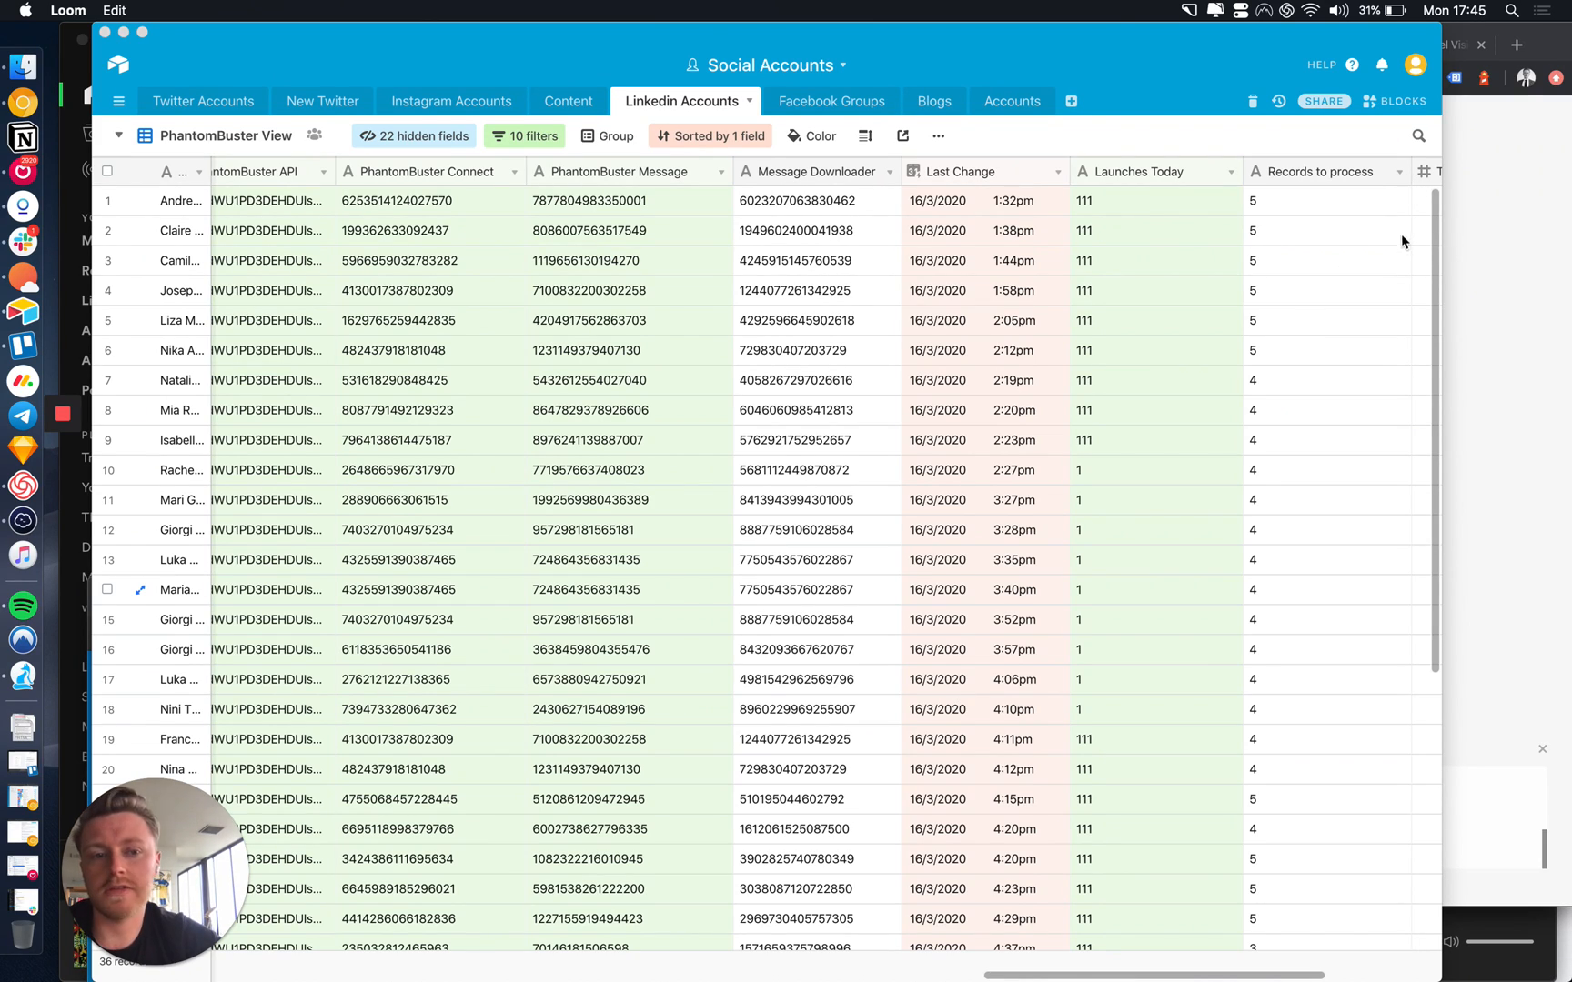
{"action": "scroll", "coordinate": [1323, 352], "scroll_direction": "down", "scroll_amount": 10}
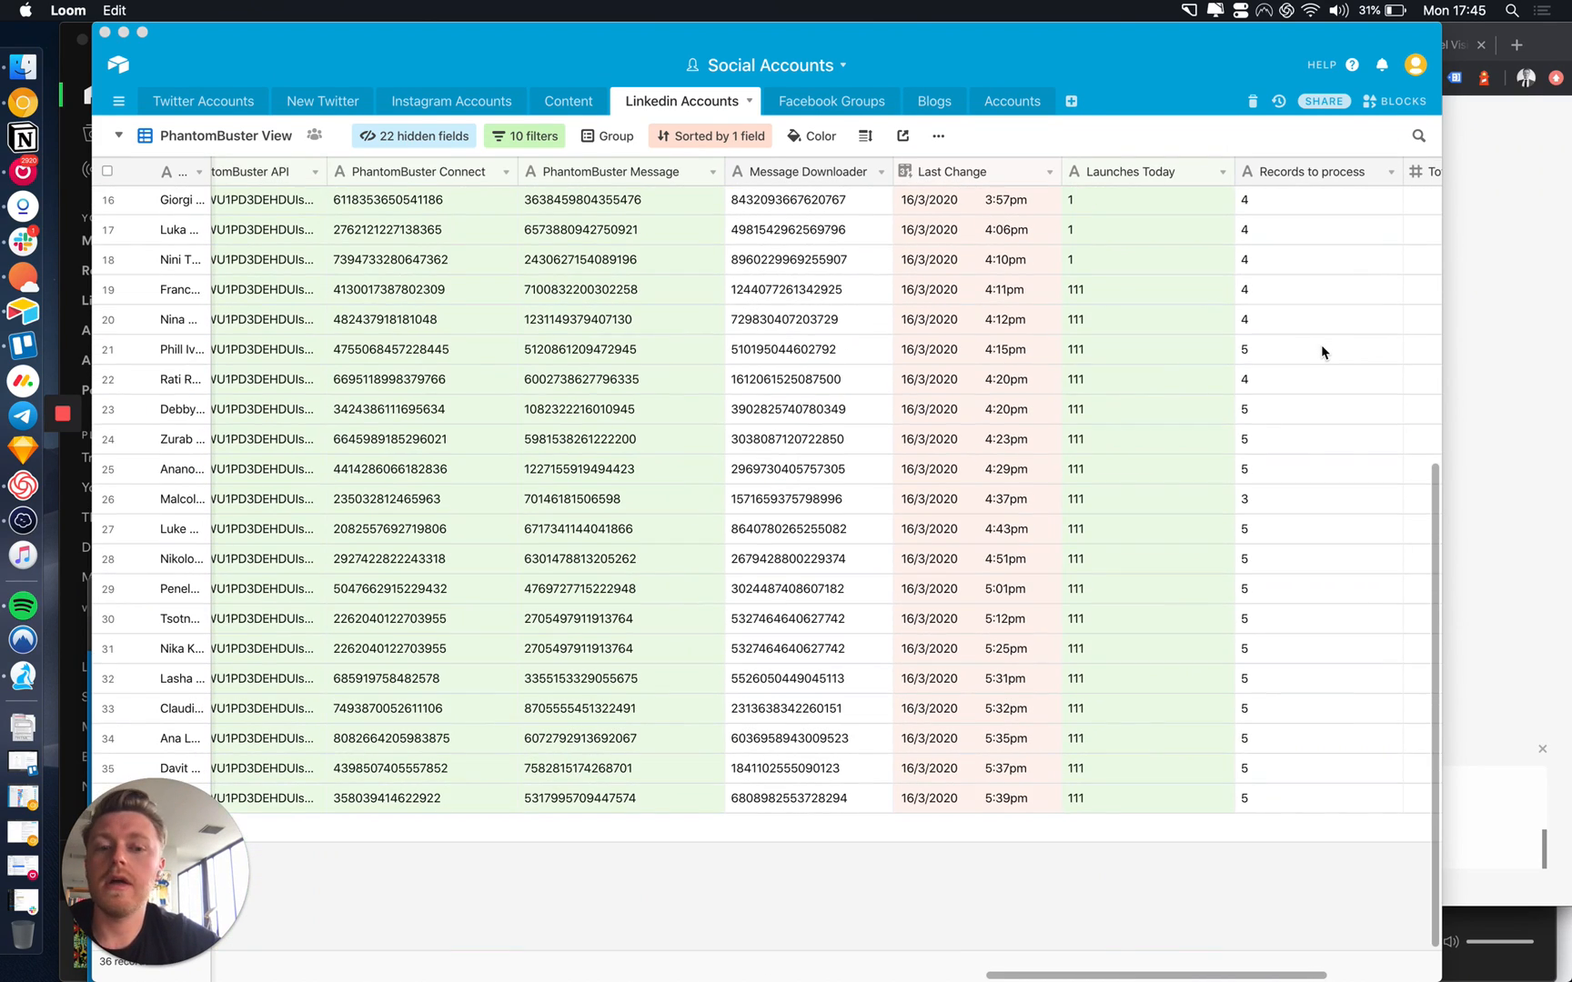
{"action": "scroll", "coordinate": [1323, 353], "scroll_direction": "left", "scroll_amount": 5}
{"action": "scroll", "coordinate": [1323, 353], "scroll_direction": "left", "scroll_amount": 5}
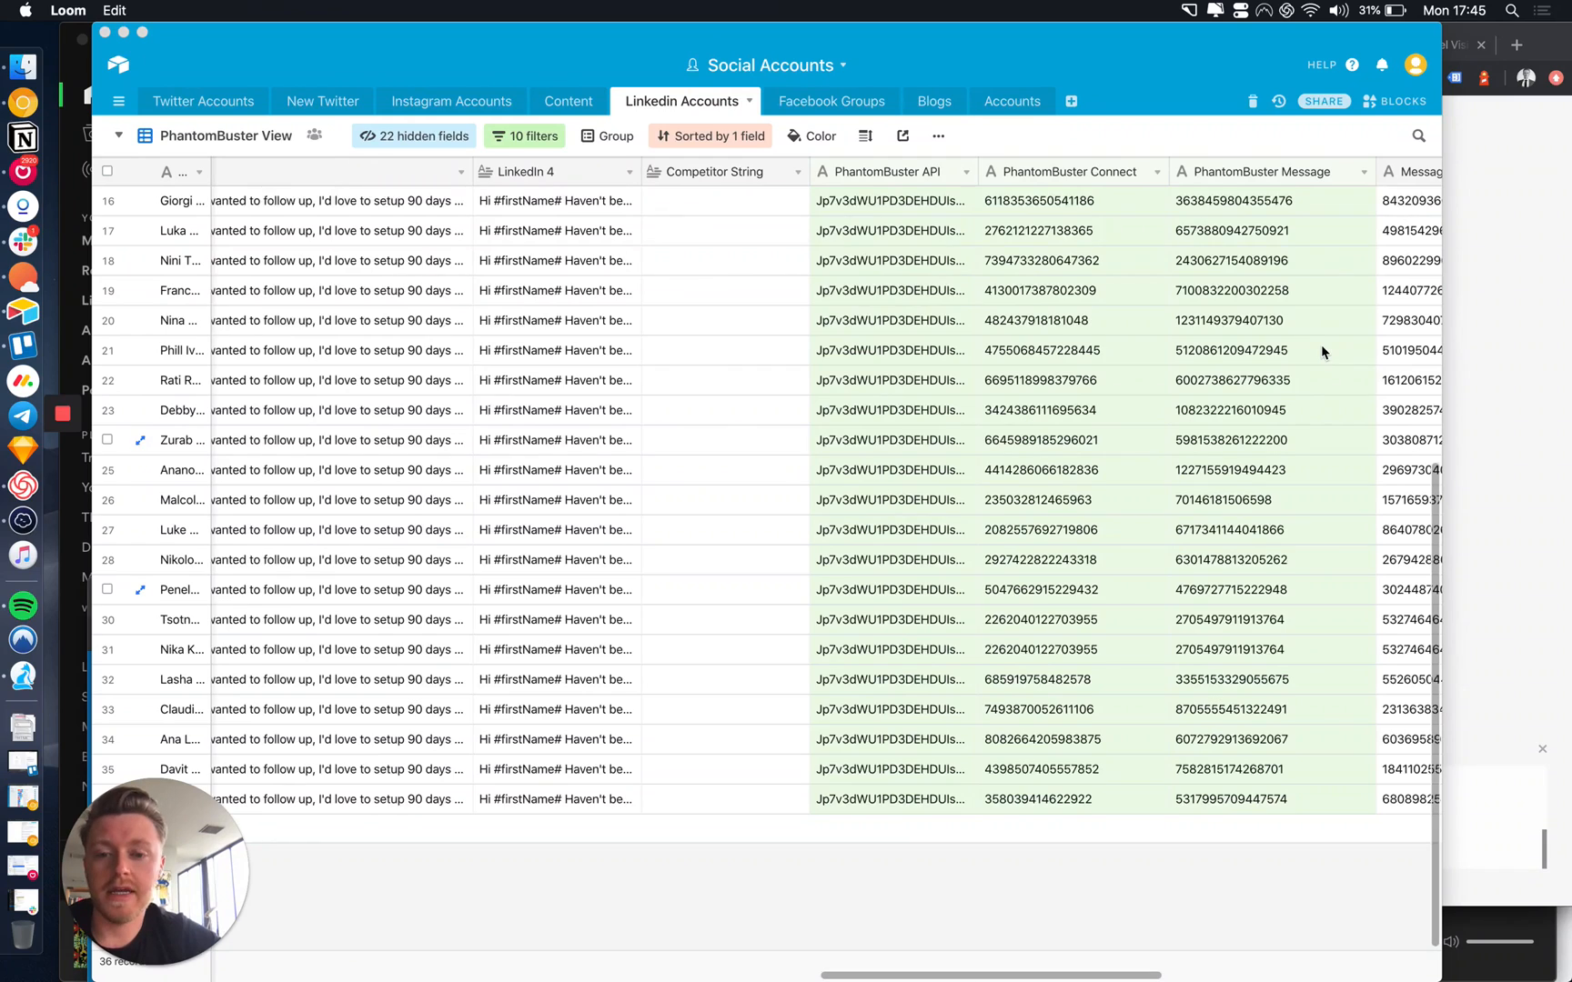
{"action": "scroll", "coordinate": [1323, 353], "scroll_direction": "left", "scroll_amount": 10}
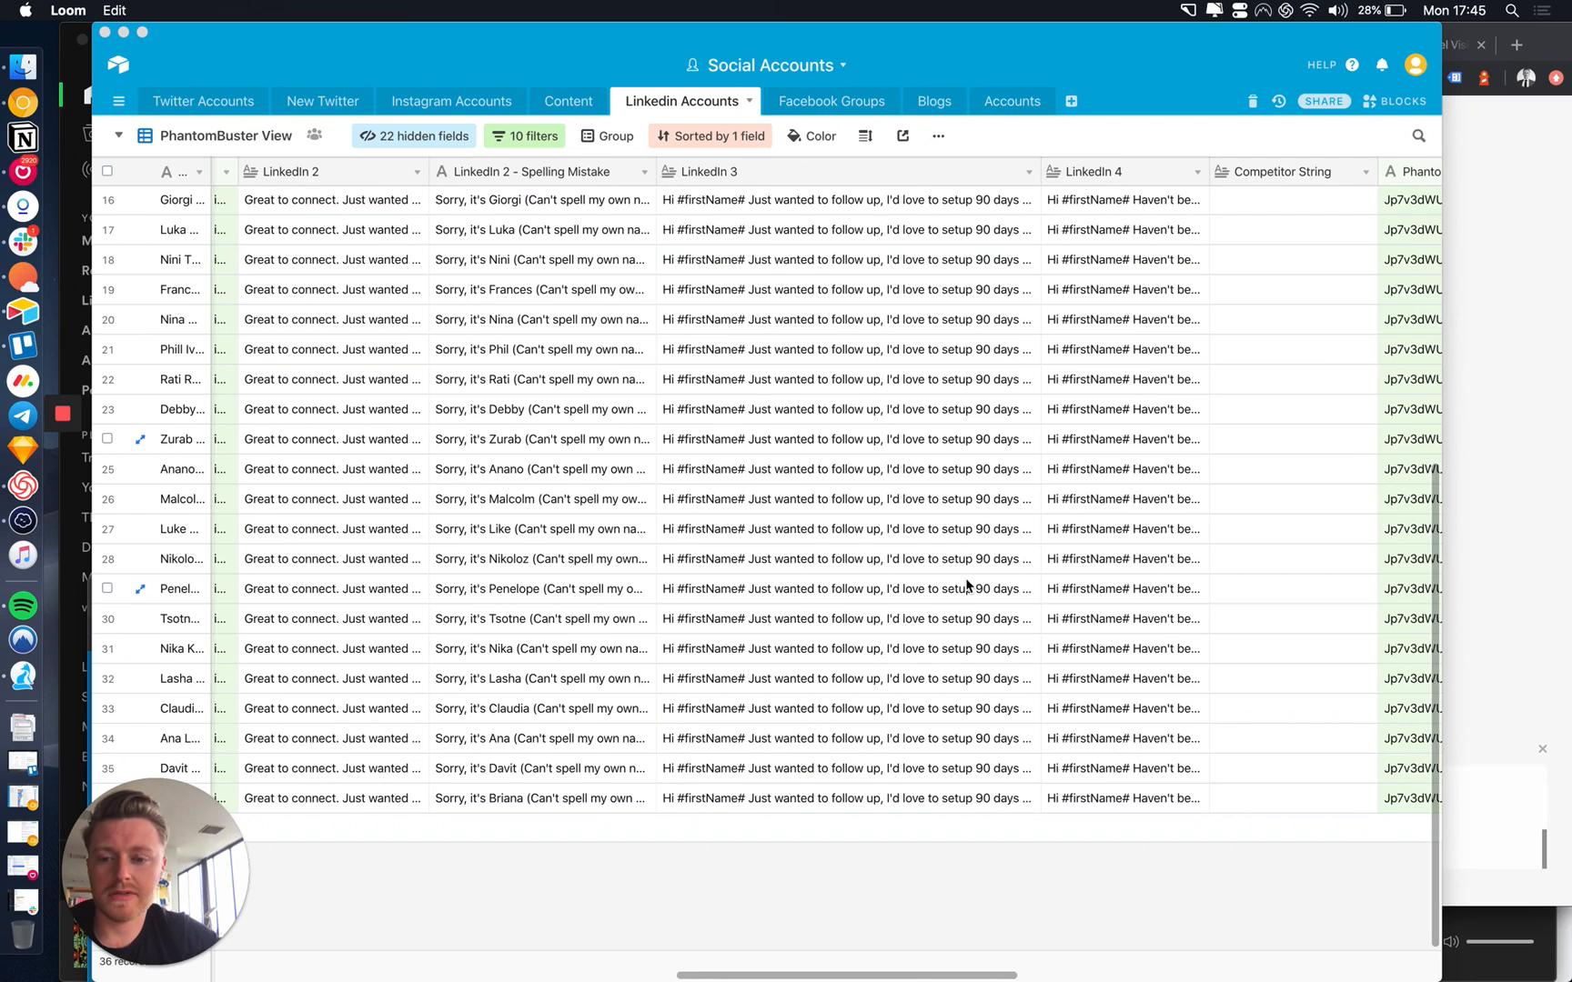
Review the LinkedIn message template columns, the message URL and click columns, and the Invitation URL column.
{"action": "scroll", "coordinate": [969, 585], "scroll_direction": "left", "scroll_amount": 5}
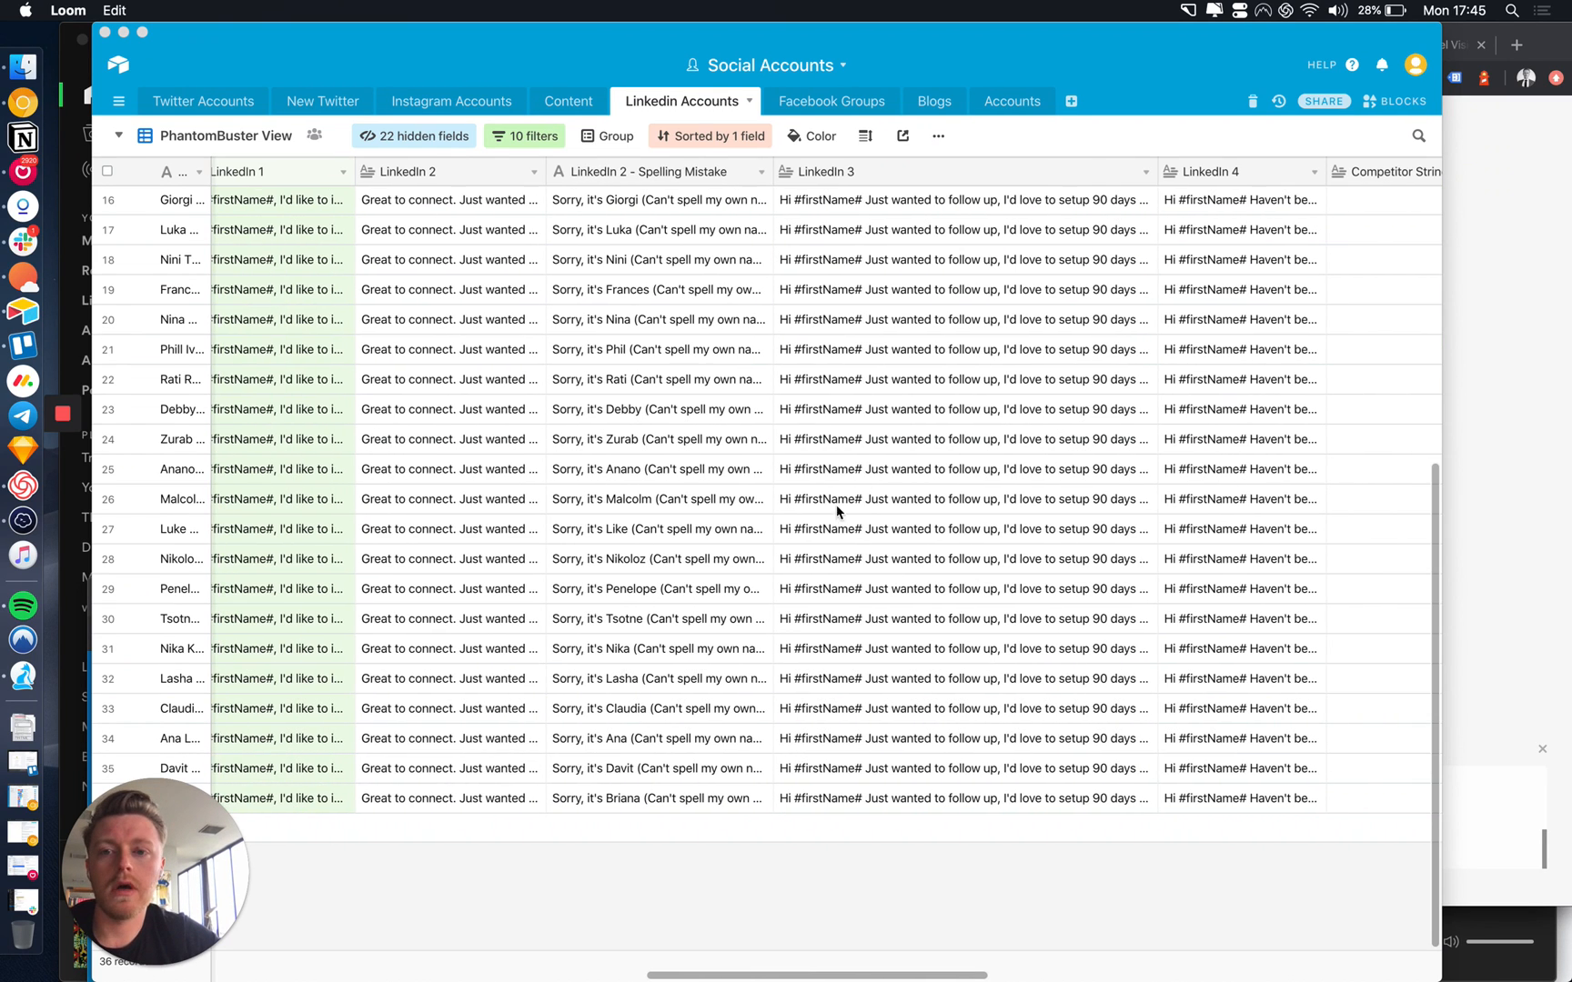
{"action": "scroll", "coordinate": [859, 459], "scroll_direction": "left", "scroll_amount": 2}
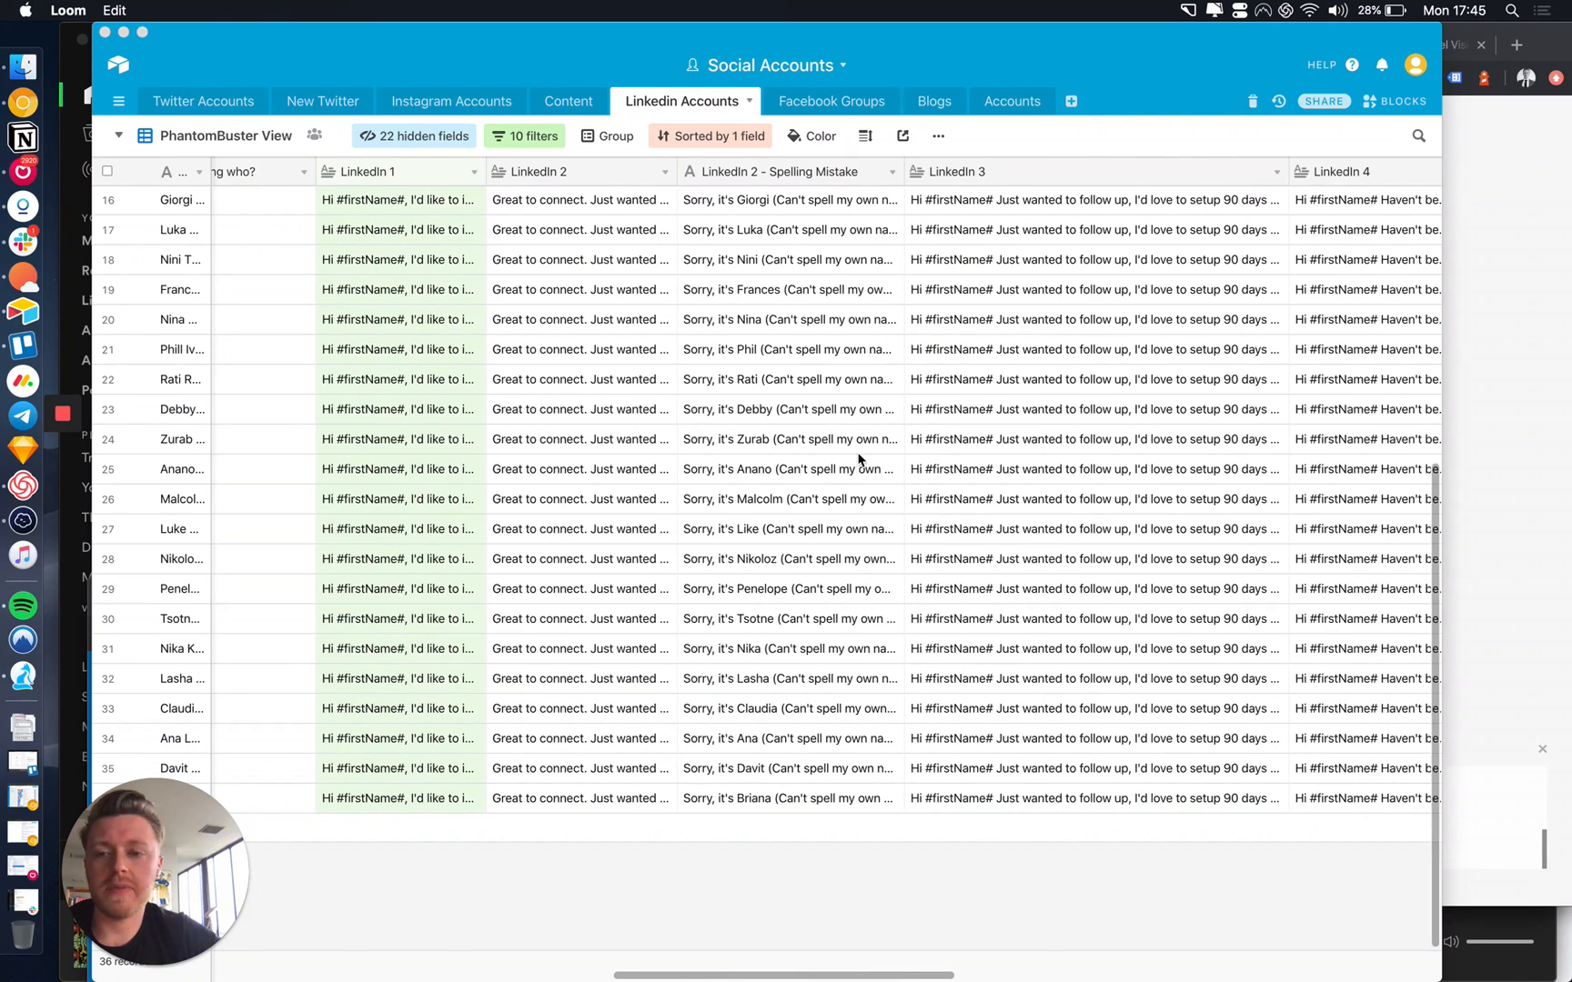
{"action": "scroll", "coordinate": [859, 460], "scroll_direction": "left", "scroll_amount": 5}
{"action": "scroll", "coordinate": [859, 459], "scroll_direction": "left", "scroll_amount": 6}
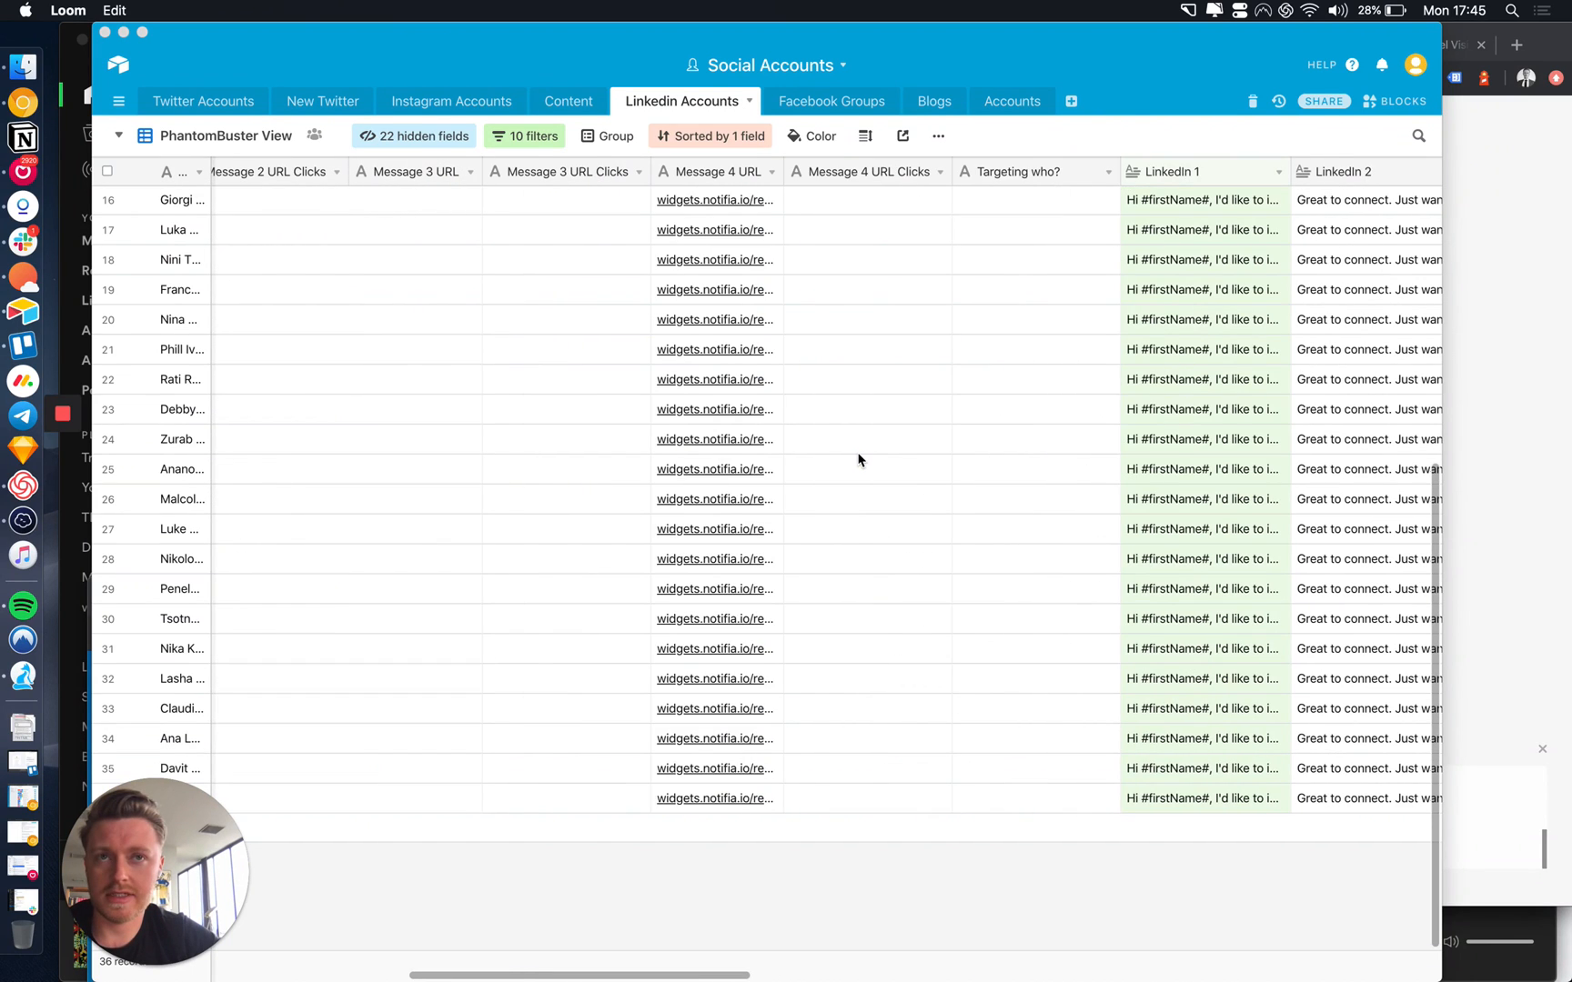
{"action": "scroll", "coordinate": [859, 459], "scroll_direction": "left", "scroll_amount": 4}
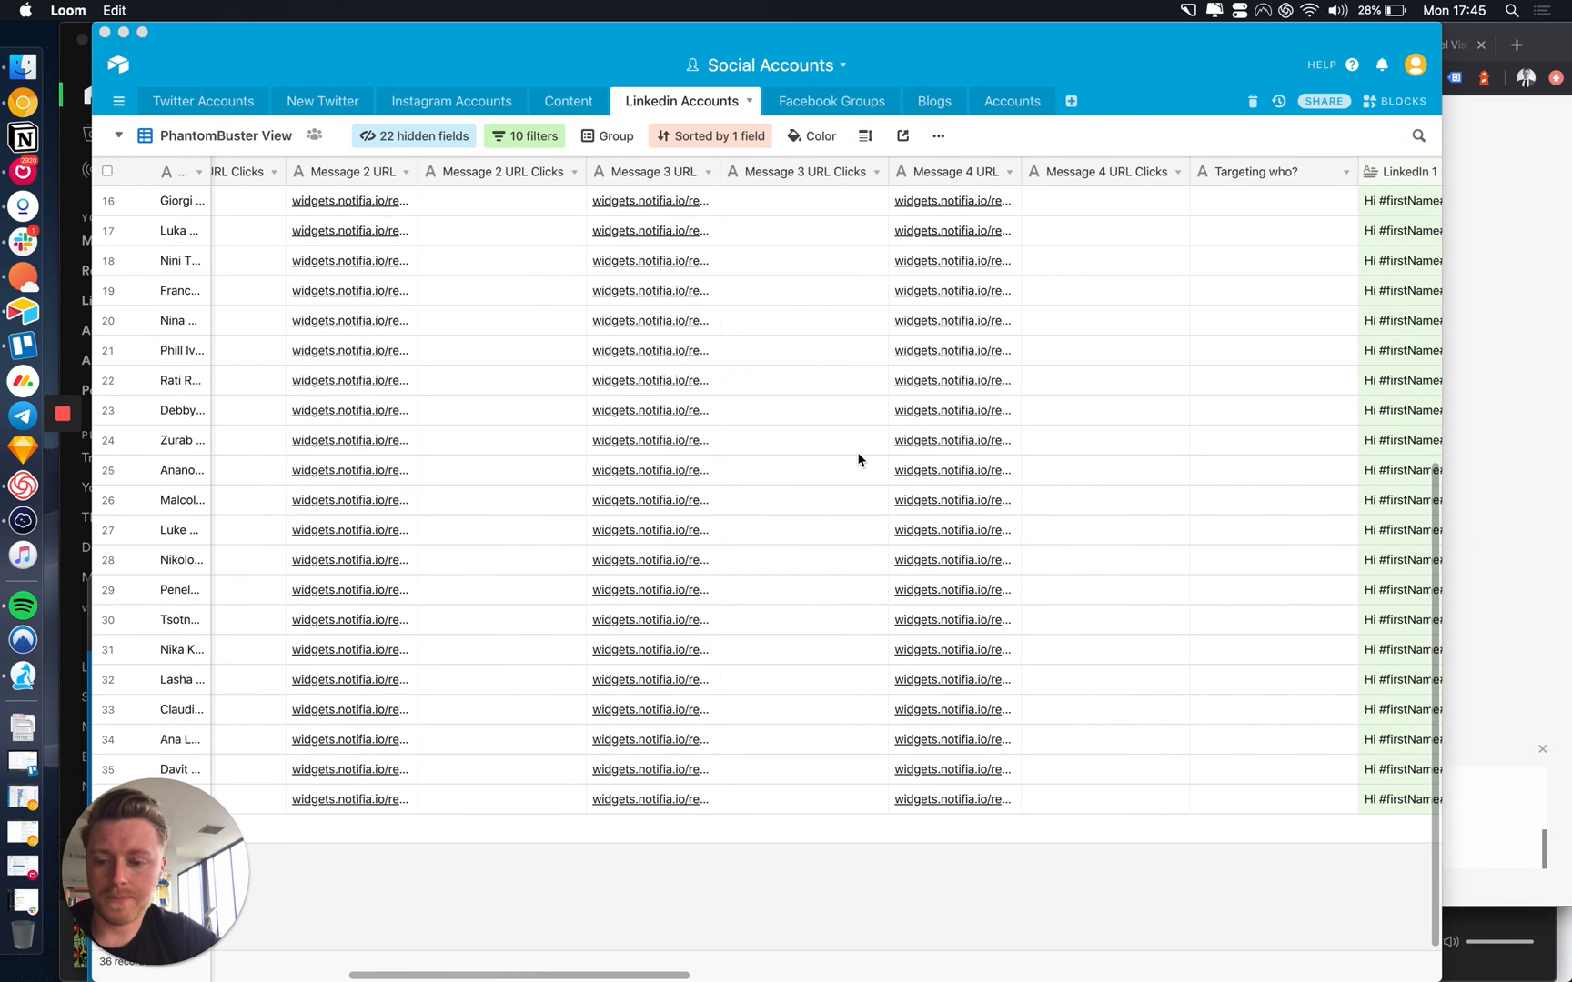
{"action": "scroll", "coordinate": [656, 566], "scroll_direction": "left", "scroll_amount": 4}
{"action": "scroll", "coordinate": [516, 655], "scroll_direction": "left", "scroll_amount": 1}
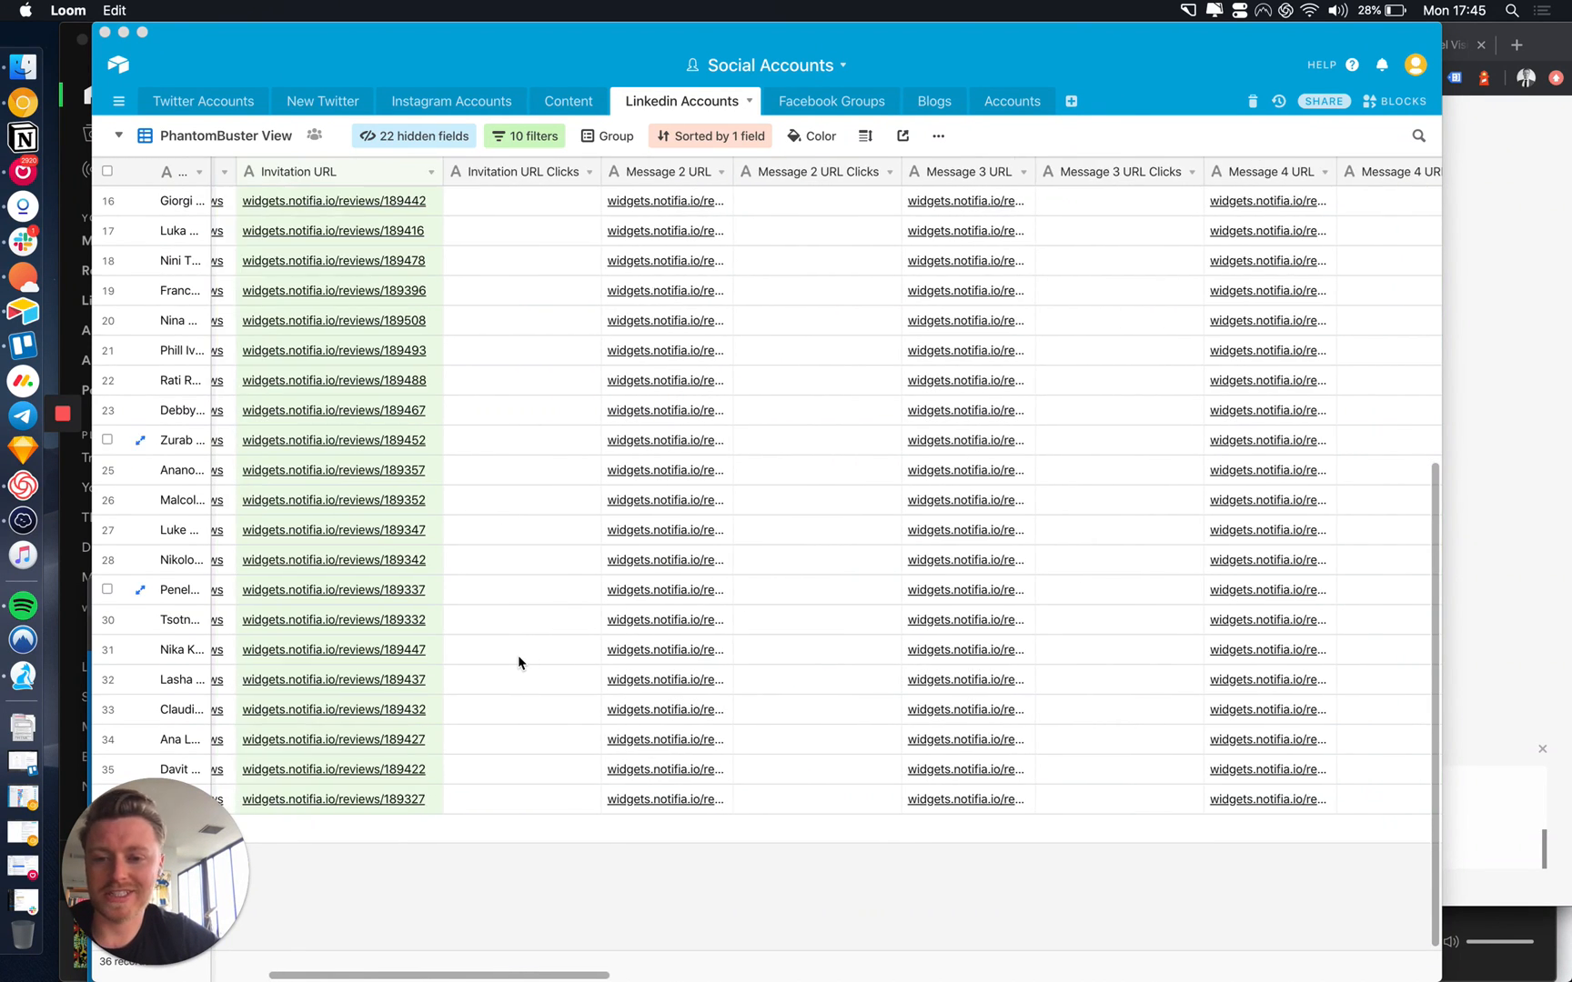
{"action": "scroll", "coordinate": [516, 655], "scroll_direction": "left", "scroll_amount": 2}
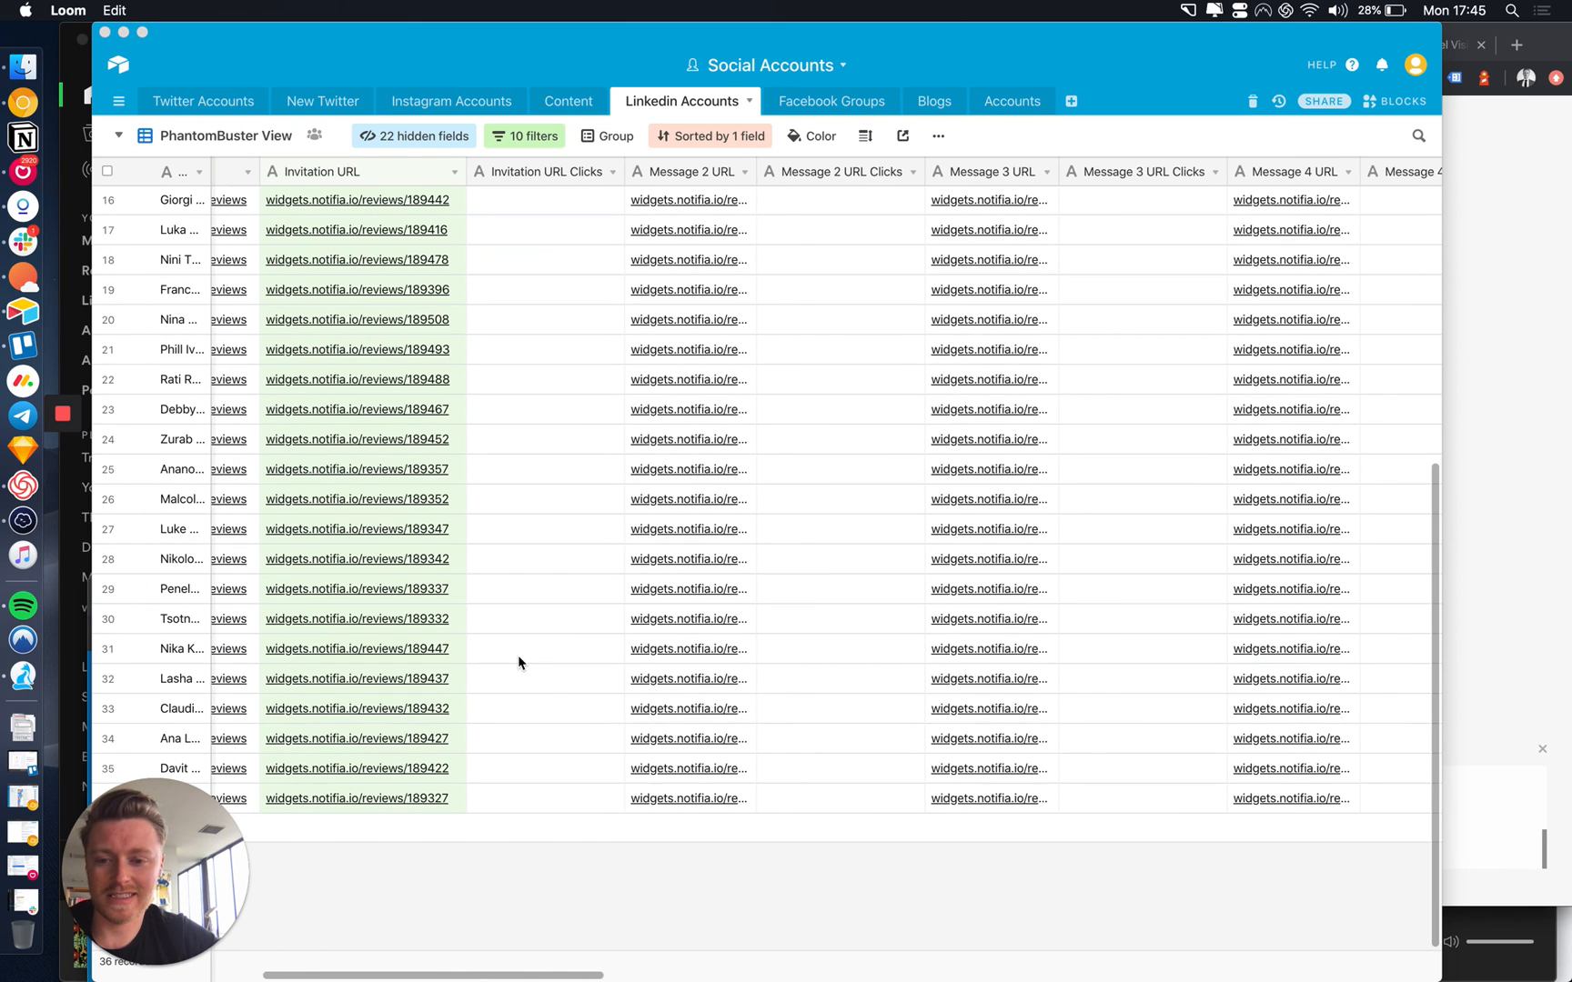
{"action": "scroll", "coordinate": [517, 655], "scroll_direction": "left", "scroll_amount": 5}
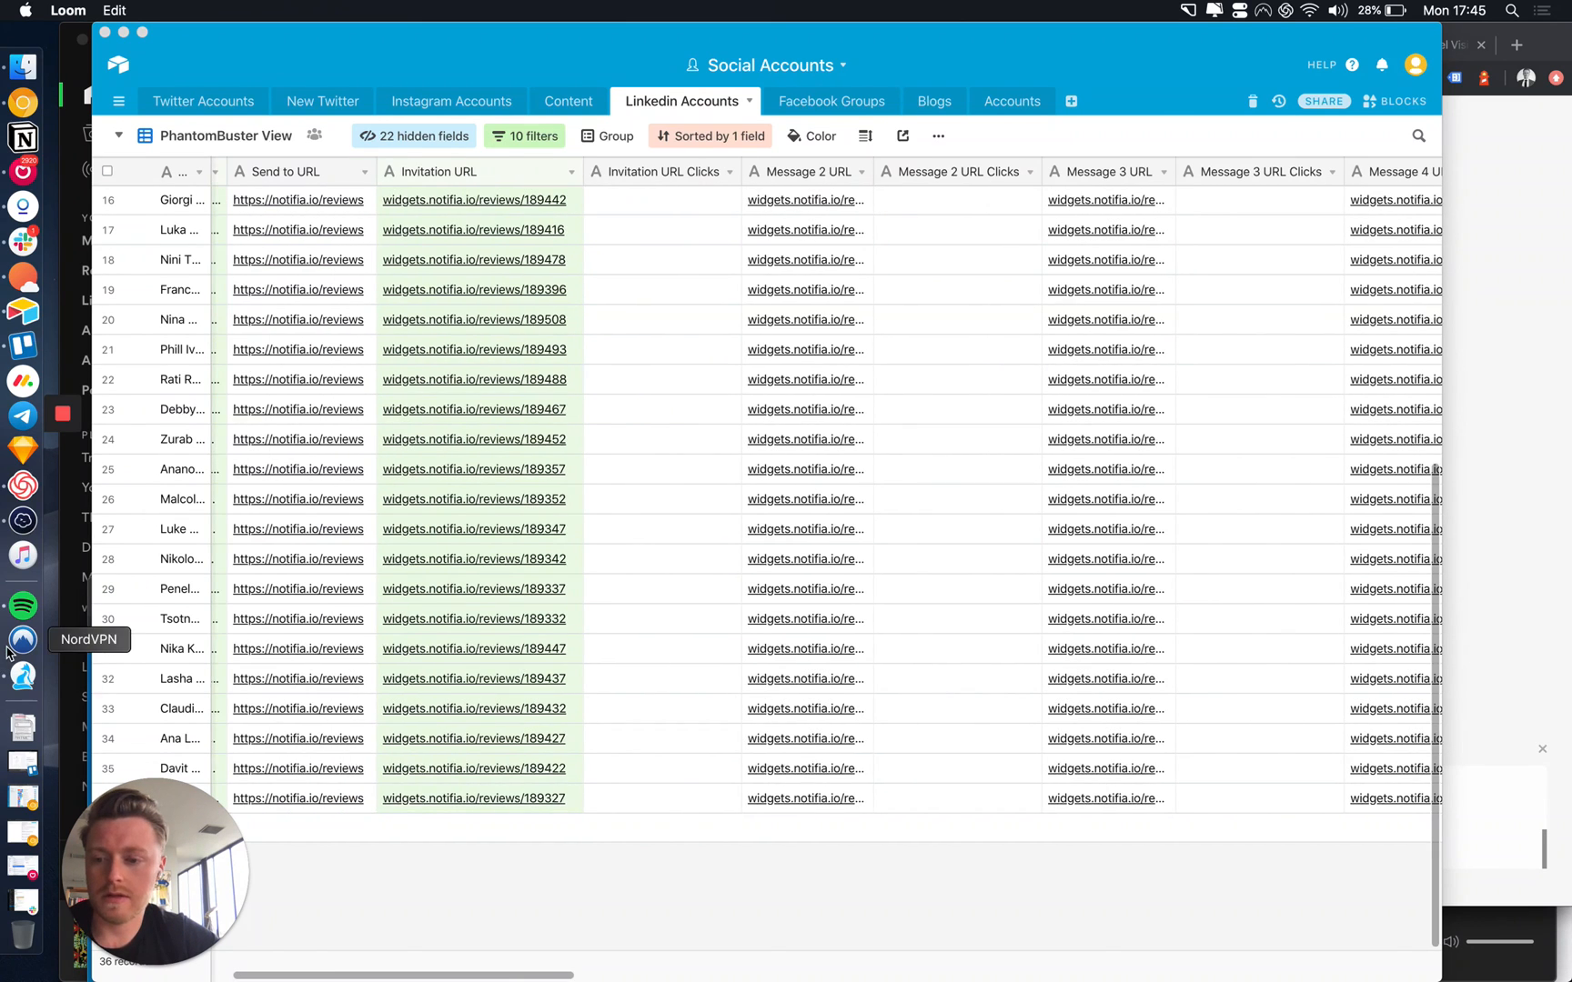
Quit the background apps Spotify and Sunsama, plus the running app with the dark round icon.
{"action": "right_click", "coordinate": [23, 605]}
{"action": "left_click", "coordinate": [124, 618]}
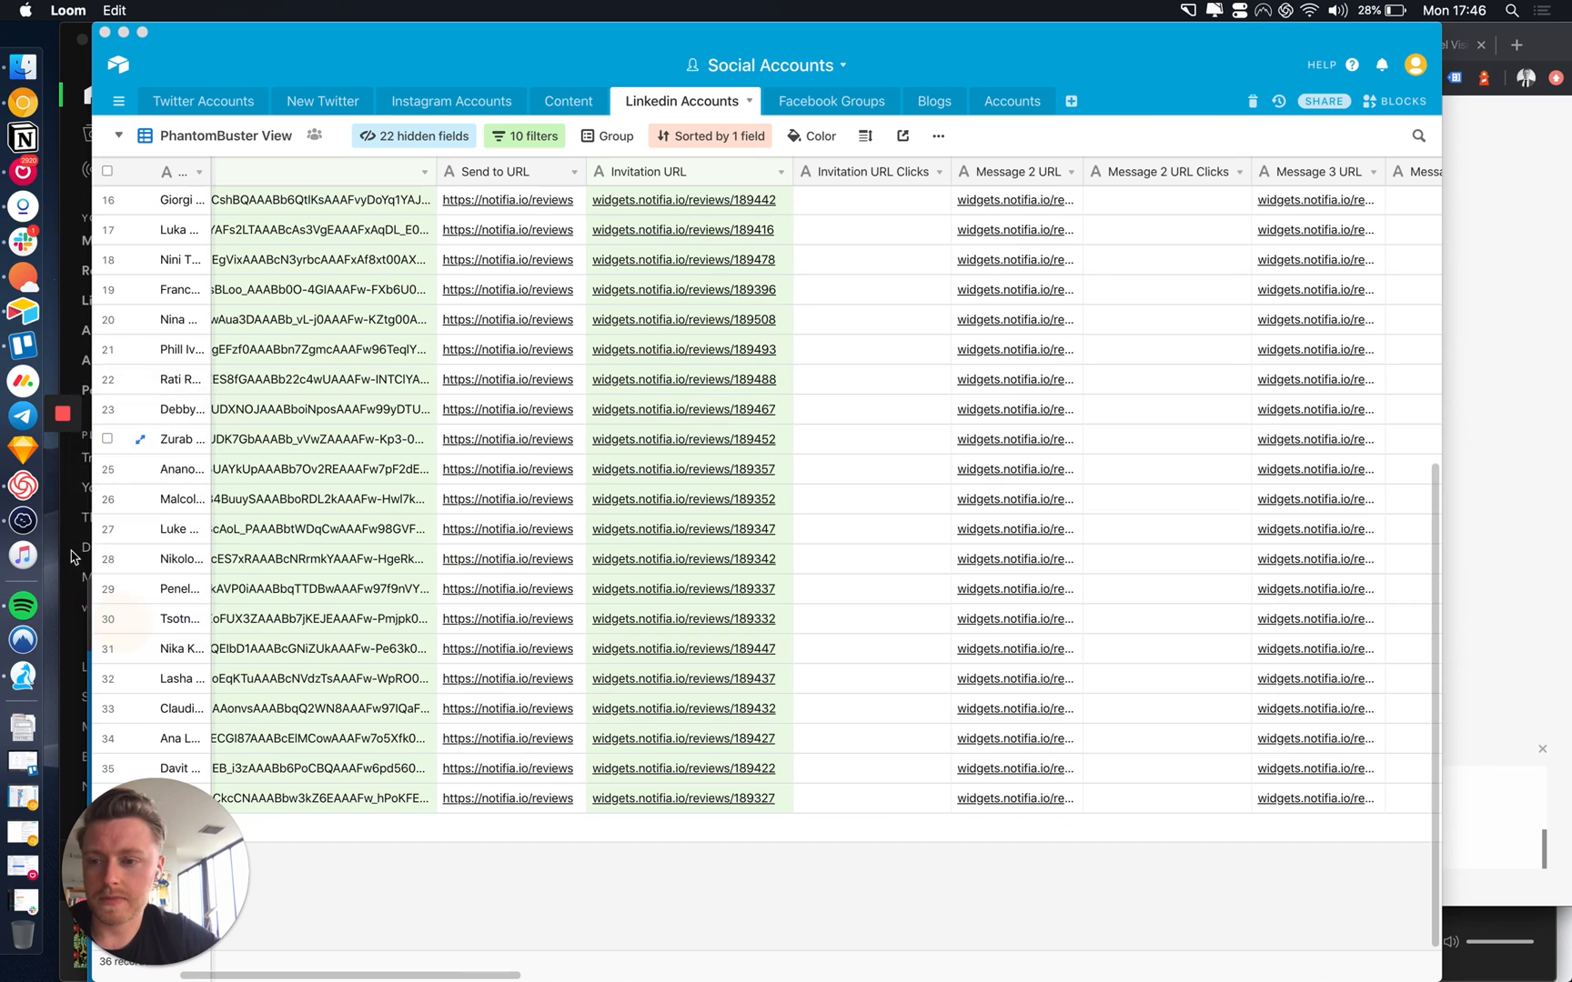
{"action": "right_click", "coordinate": [23, 522]}
{"action": "left_click", "coordinate": [97, 536]}
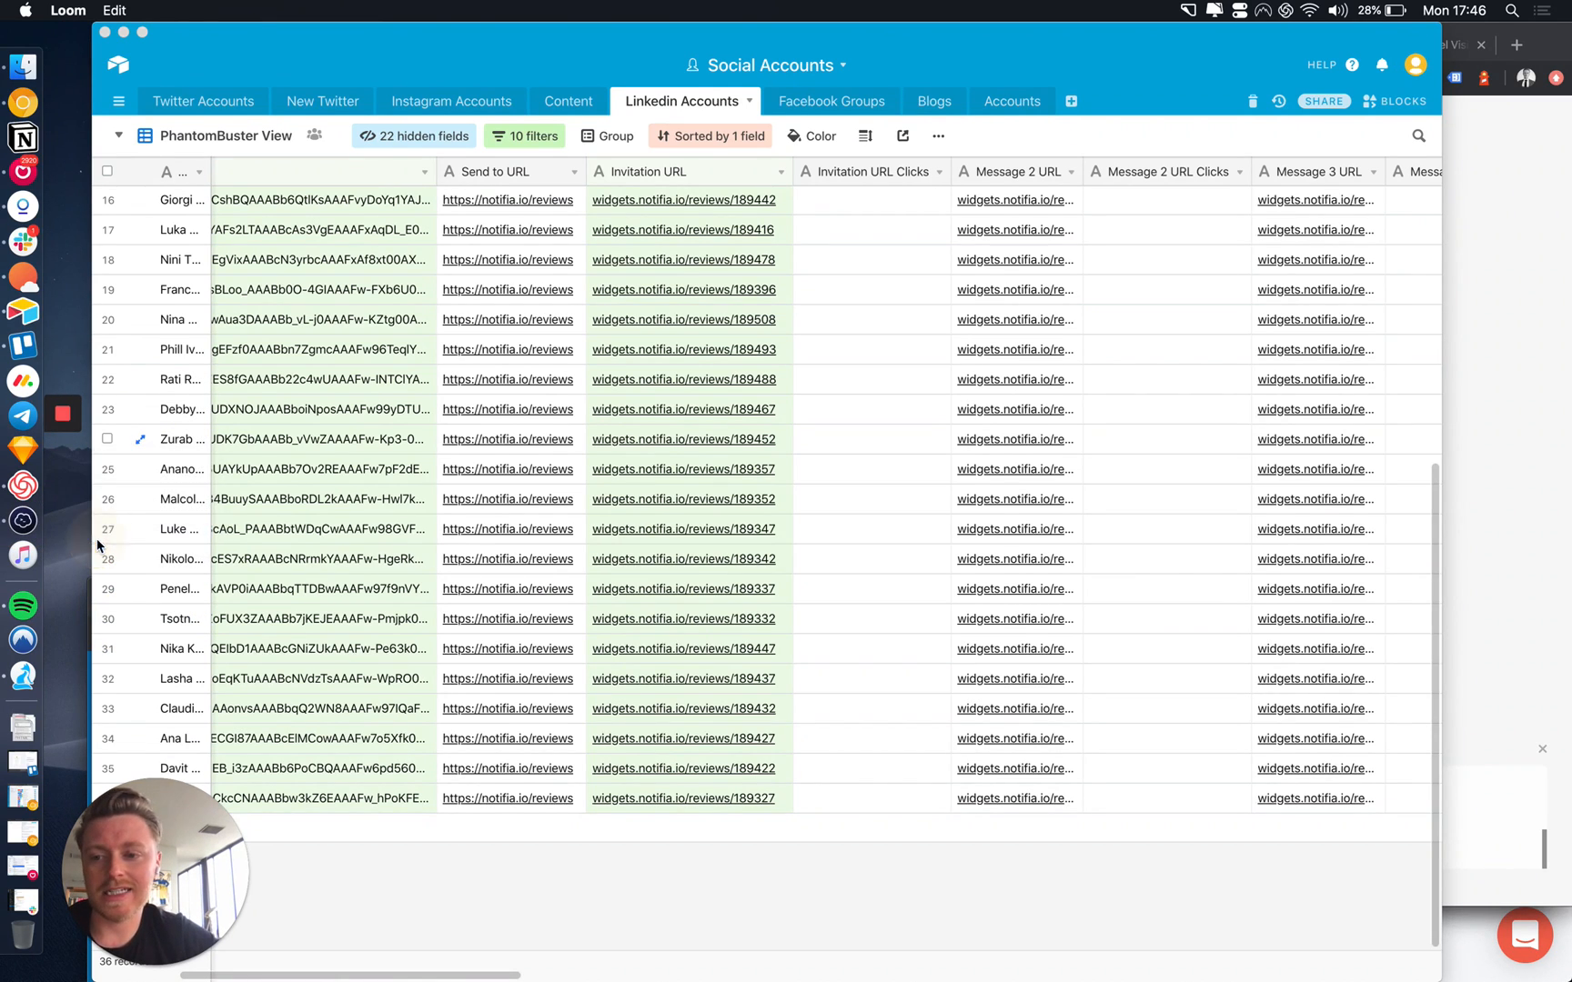
{"action": "right_click", "coordinate": [27, 280]}
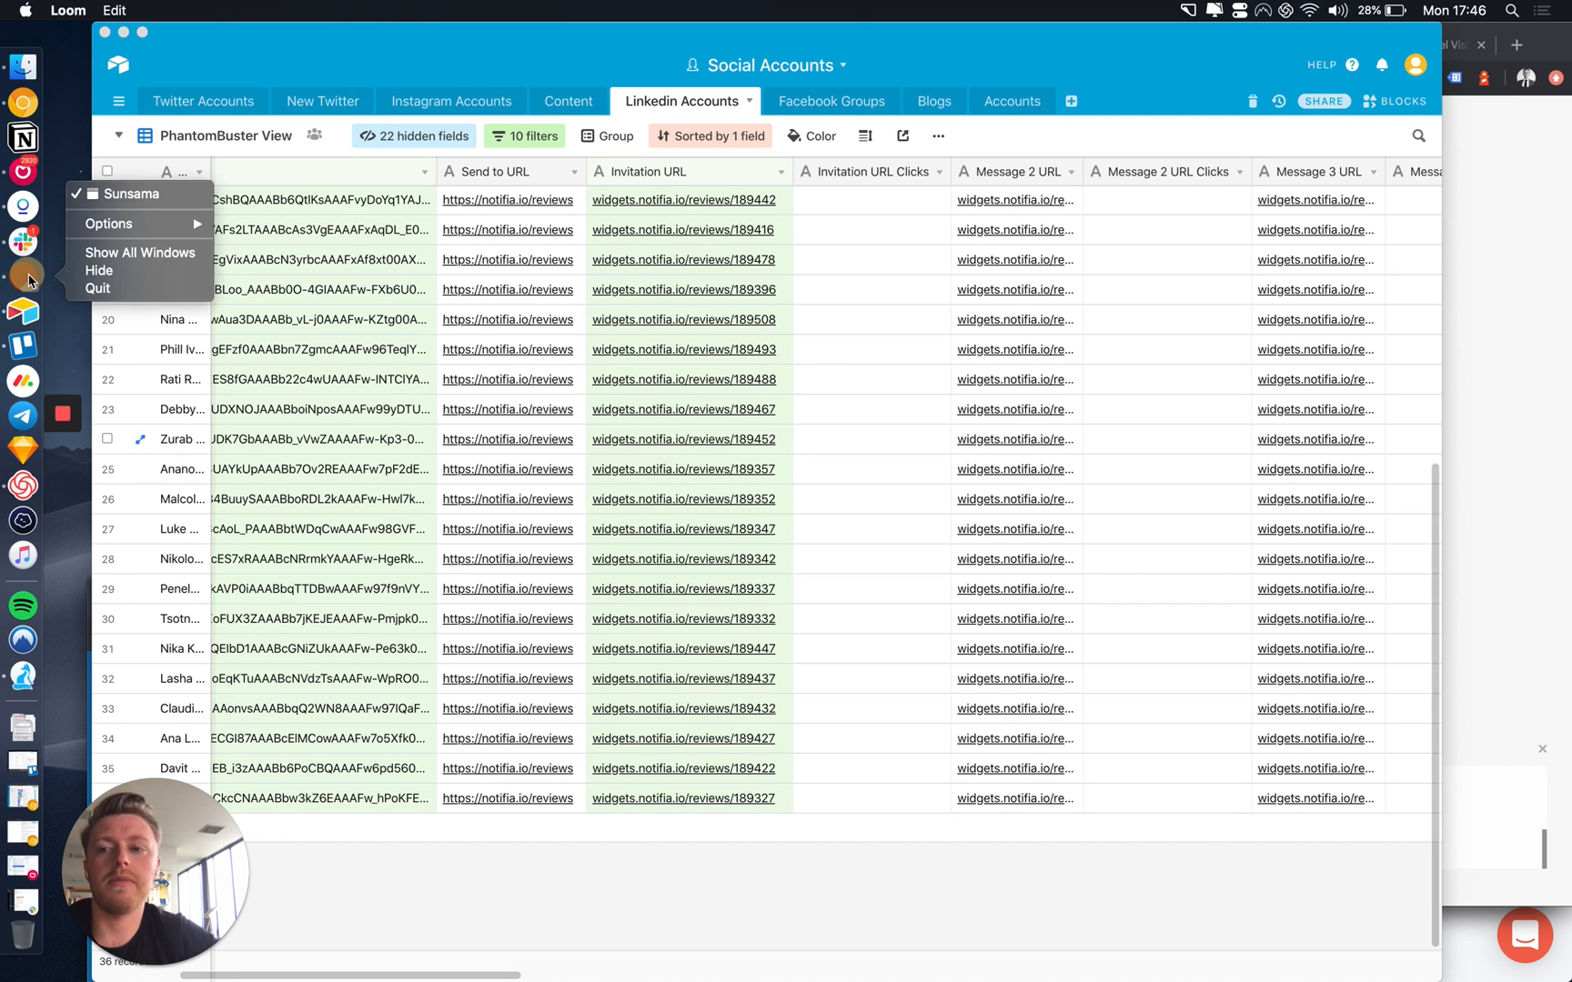
{"action": "left_click", "coordinate": [95, 287]}
Quit the background apps Slack, Station and Front.
{"action": "right_click", "coordinate": [27, 244]}
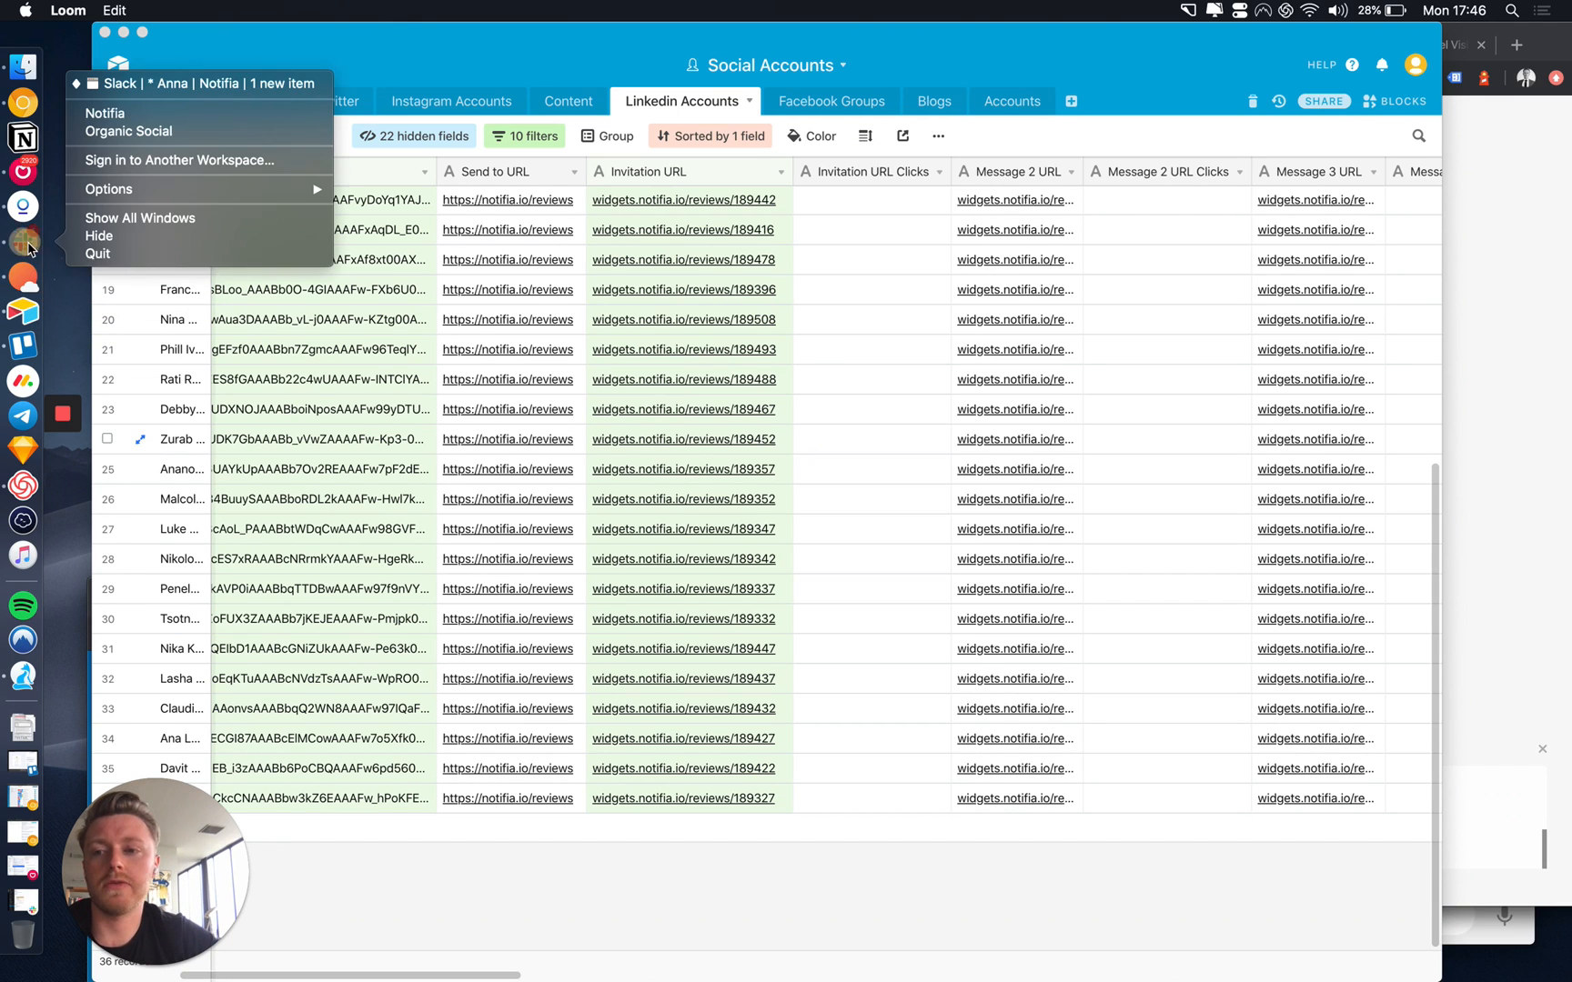
{"action": "left_click", "coordinate": [97, 254]}
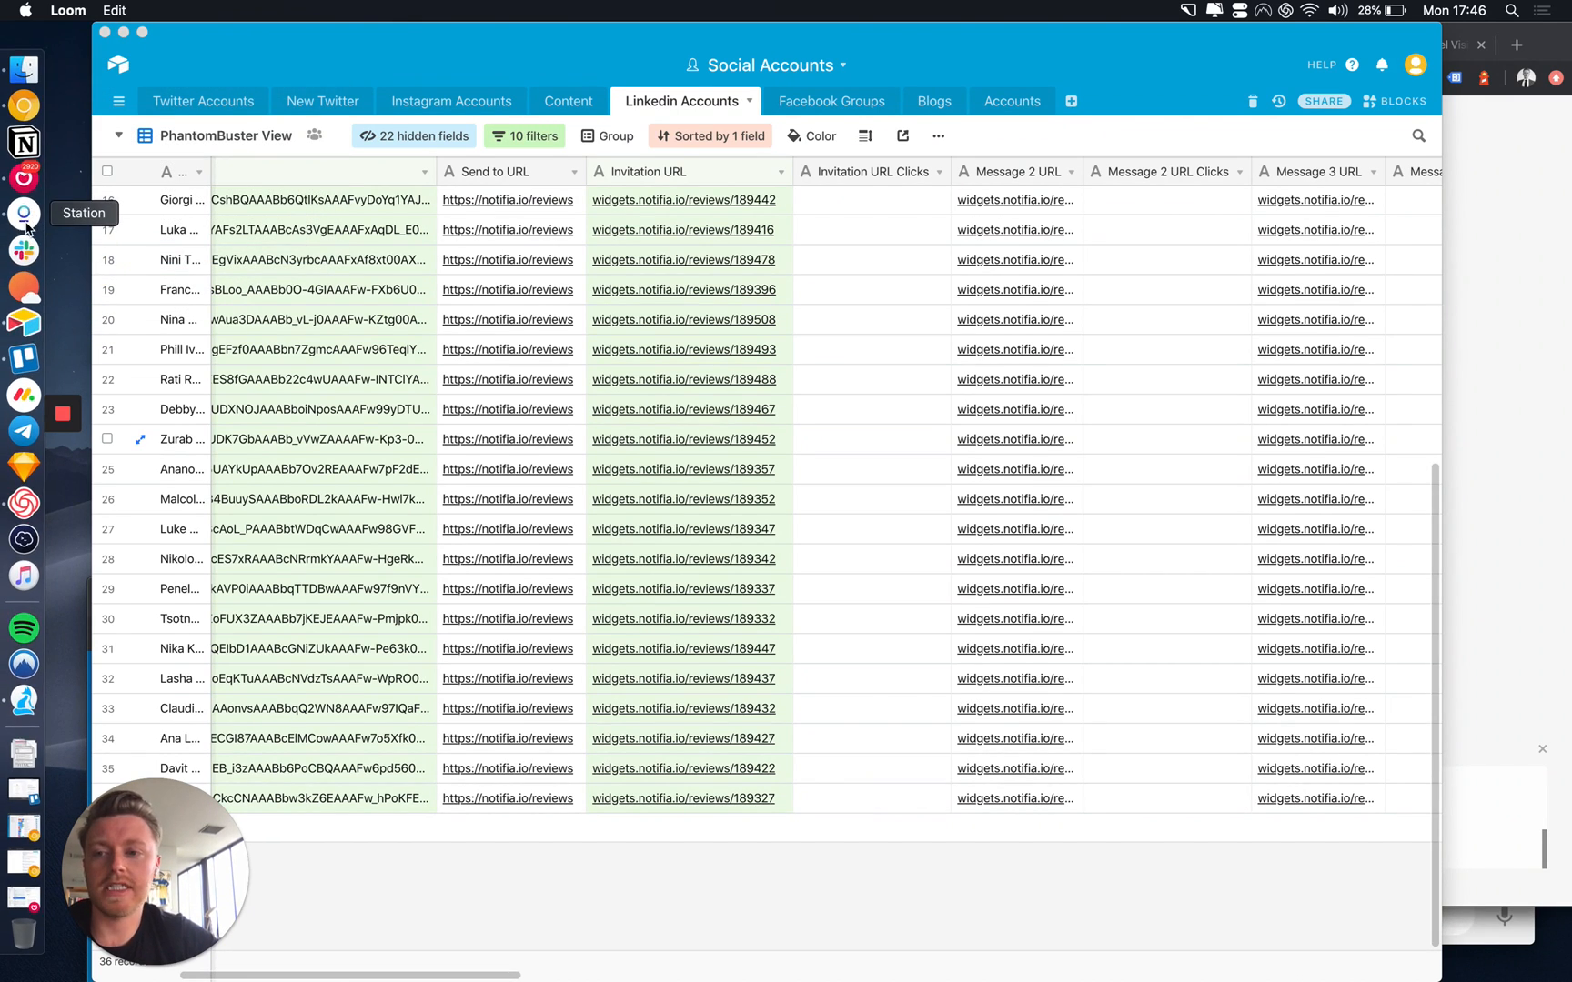
{"action": "right_click", "coordinate": [25, 211]}
{"action": "left_click", "coordinate": [96, 229]}
{"action": "right_click", "coordinate": [24, 180]}
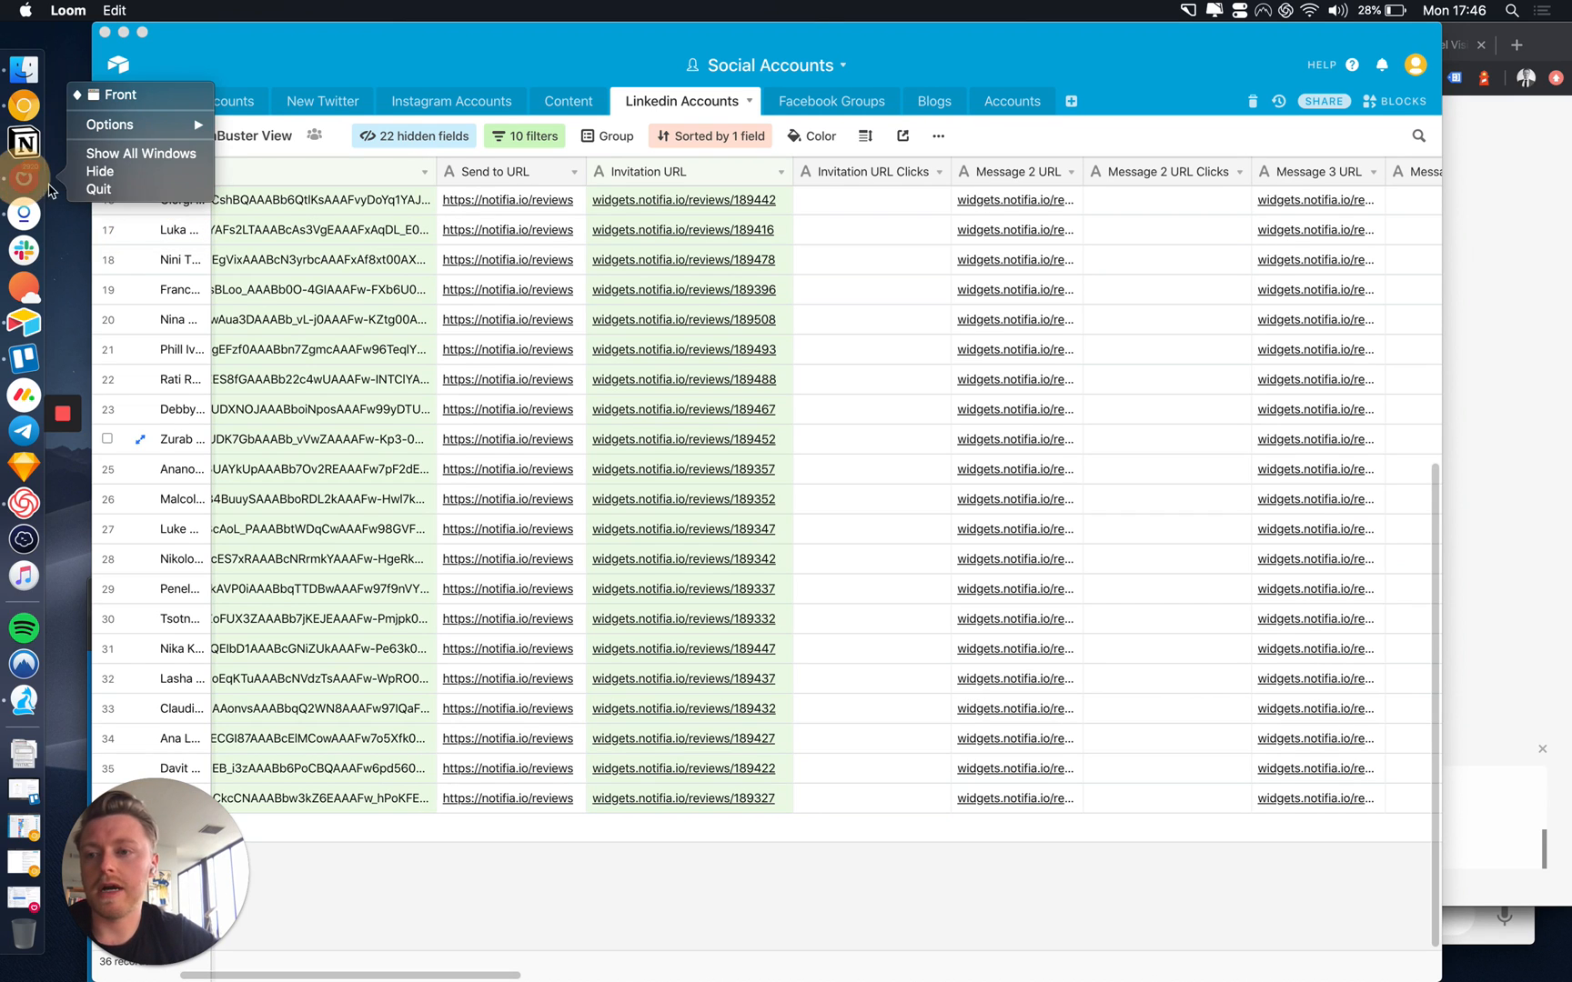
{"action": "left_click", "coordinate": [95, 191]}
Return to the Airtable URL columns, switch to Chrome and show the Rebrandly links list.
{"action": "left_click", "coordinate": [839, 524]}
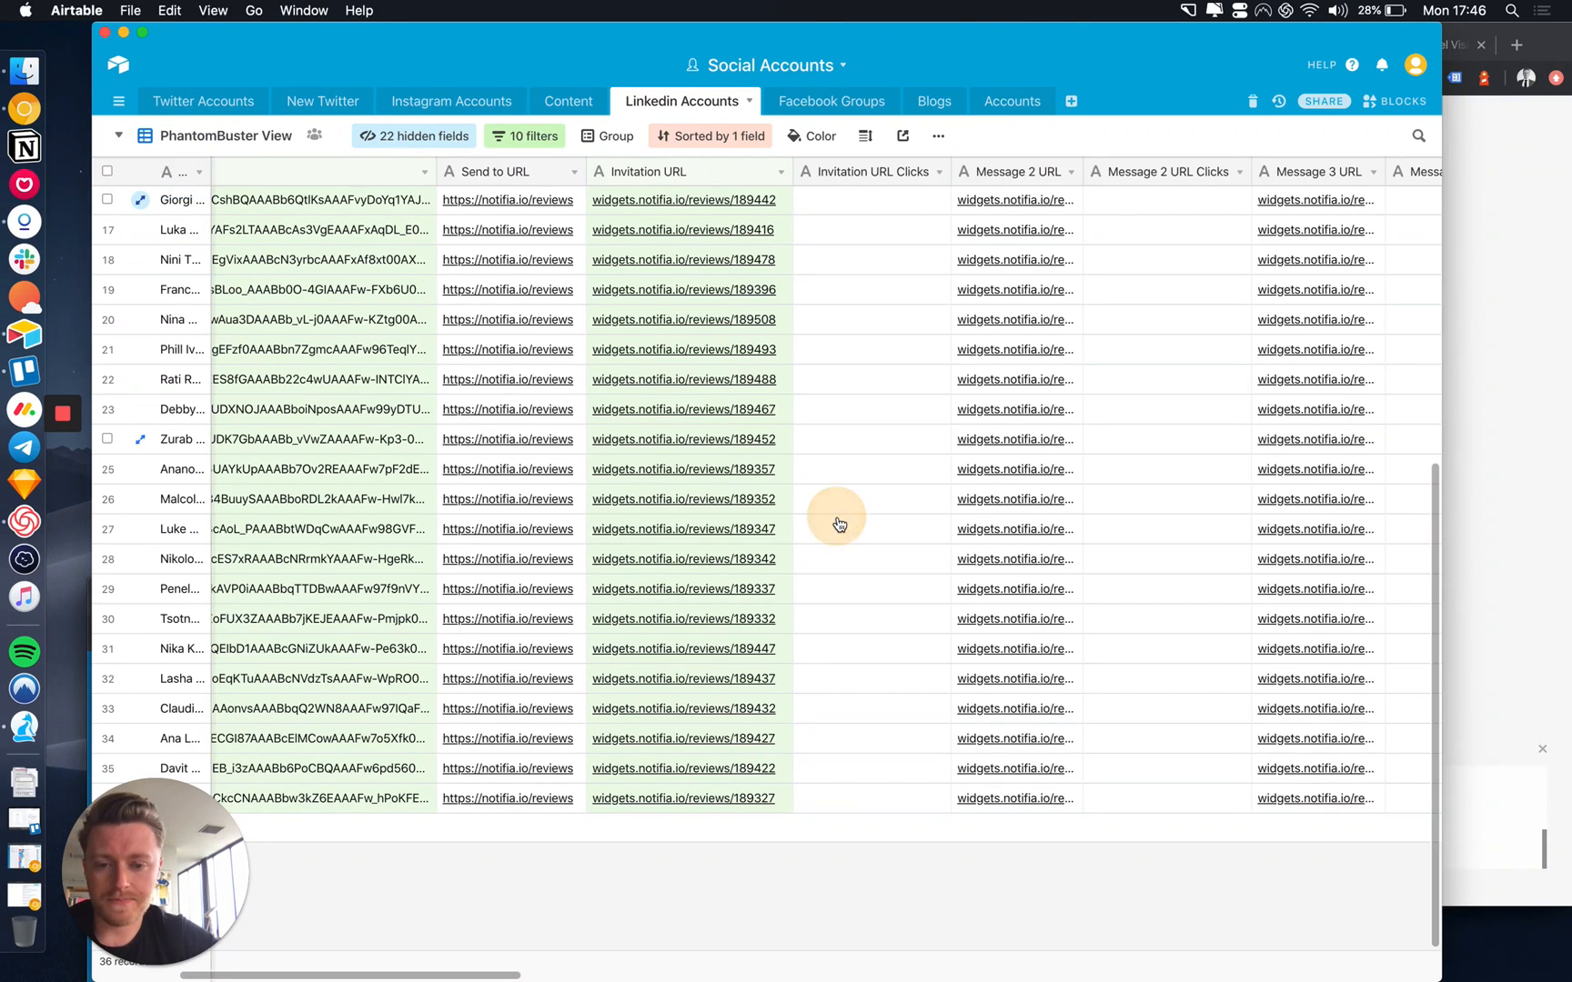
{"action": "scroll", "coordinate": [848, 520], "scroll_direction": "left", "scroll_amount": 3}
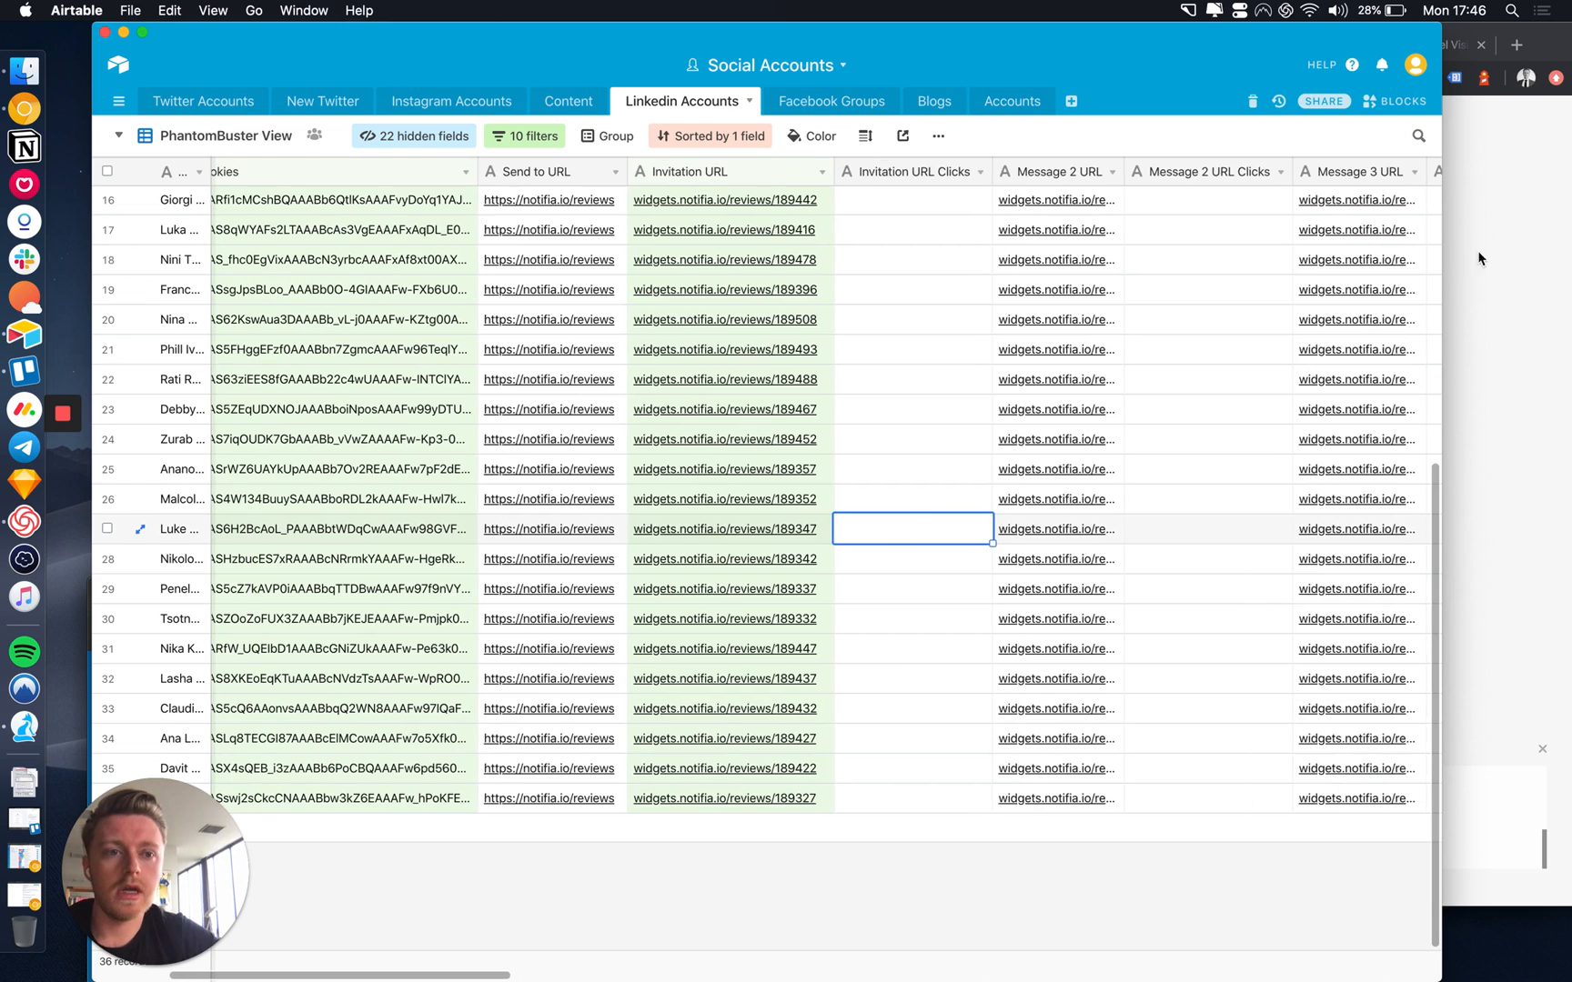
{"action": "left_click", "coordinate": [1485, 246]}
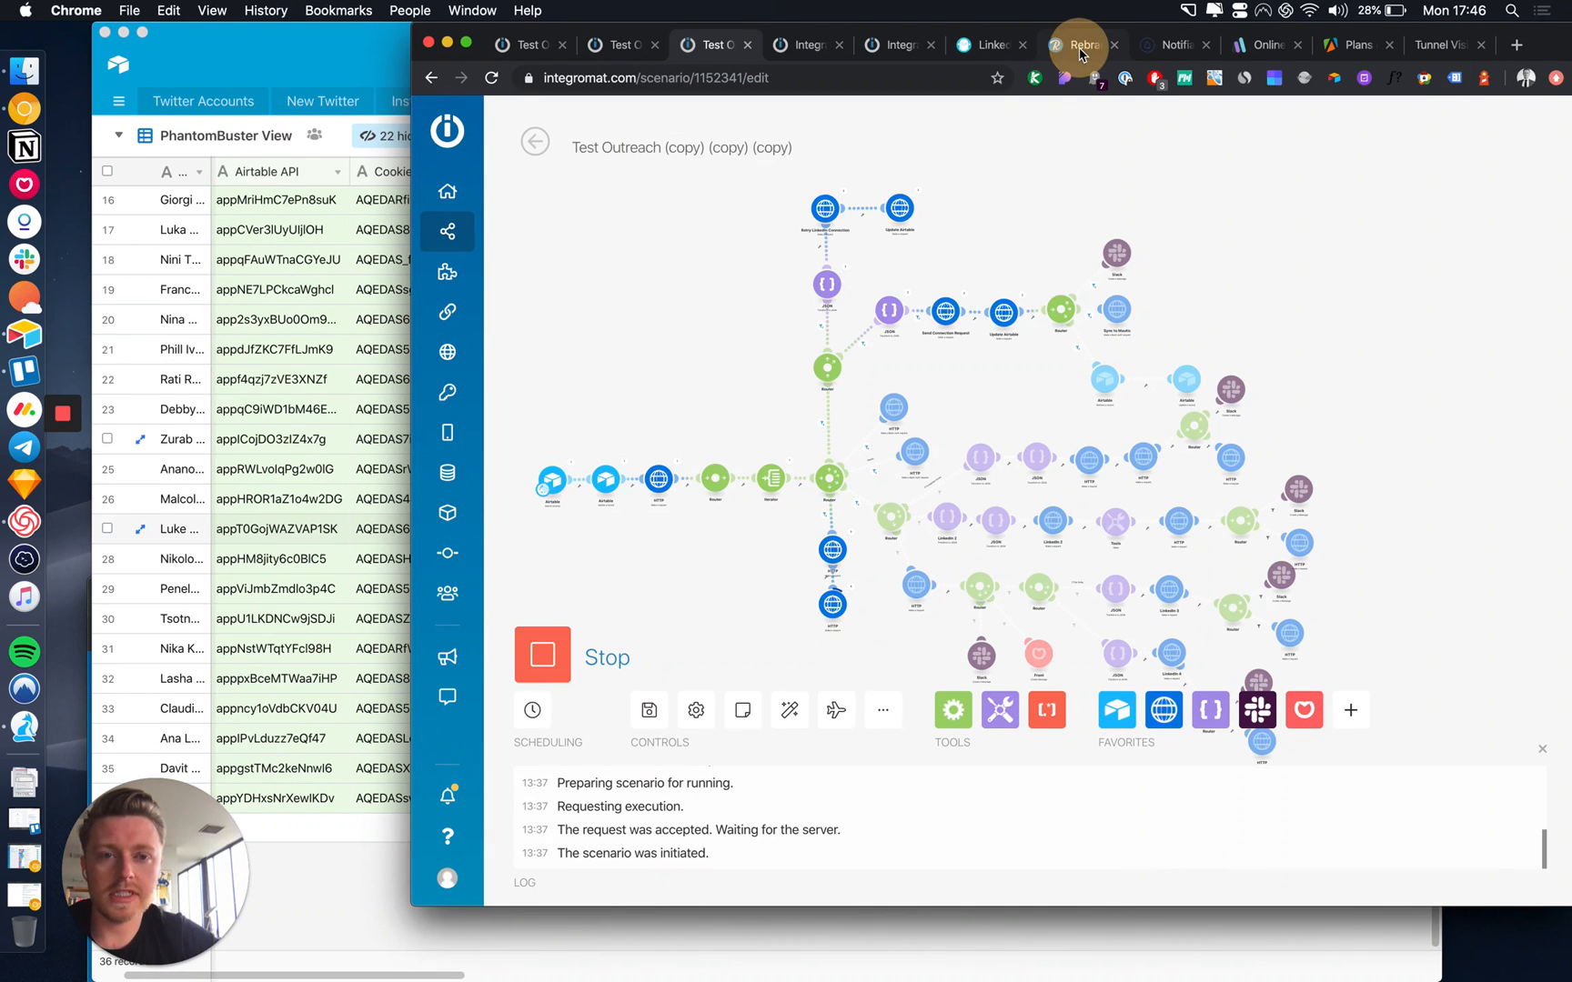
{"action": "left_click", "coordinate": [1080, 47]}
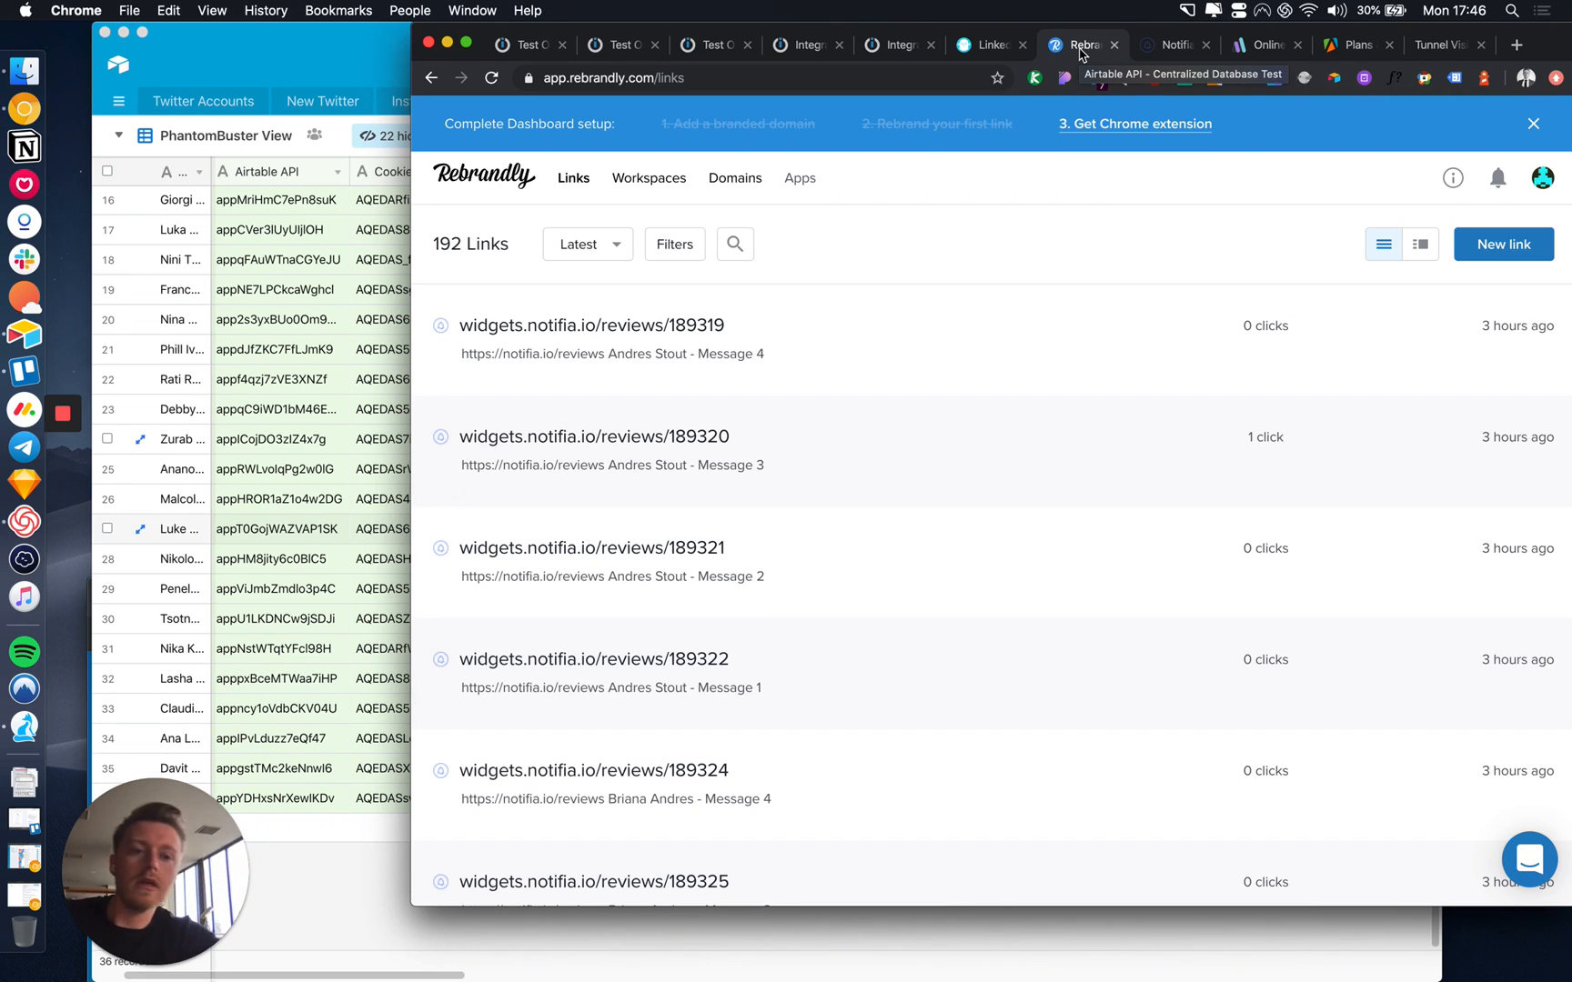
Enter widgets.notifia.io as the address on the PhantomBuster LinkedIn Network Booster page, without loading it.
{"action": "left_click", "coordinate": [994, 45]}
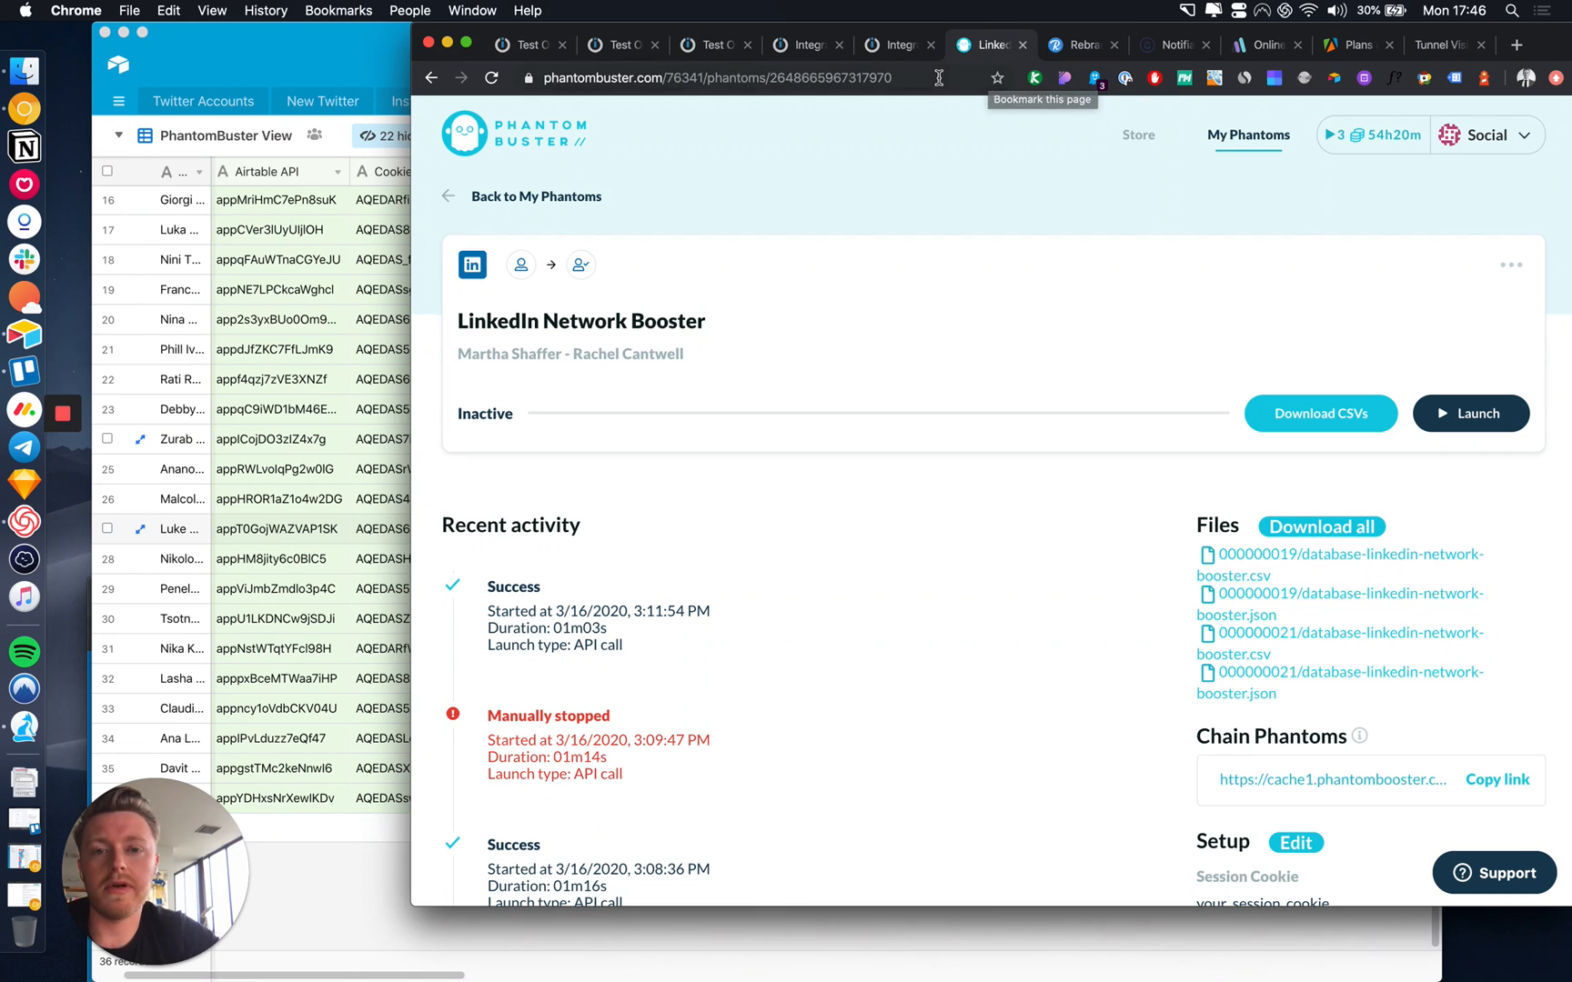
{"action": "left_click", "coordinate": [896, 81]}
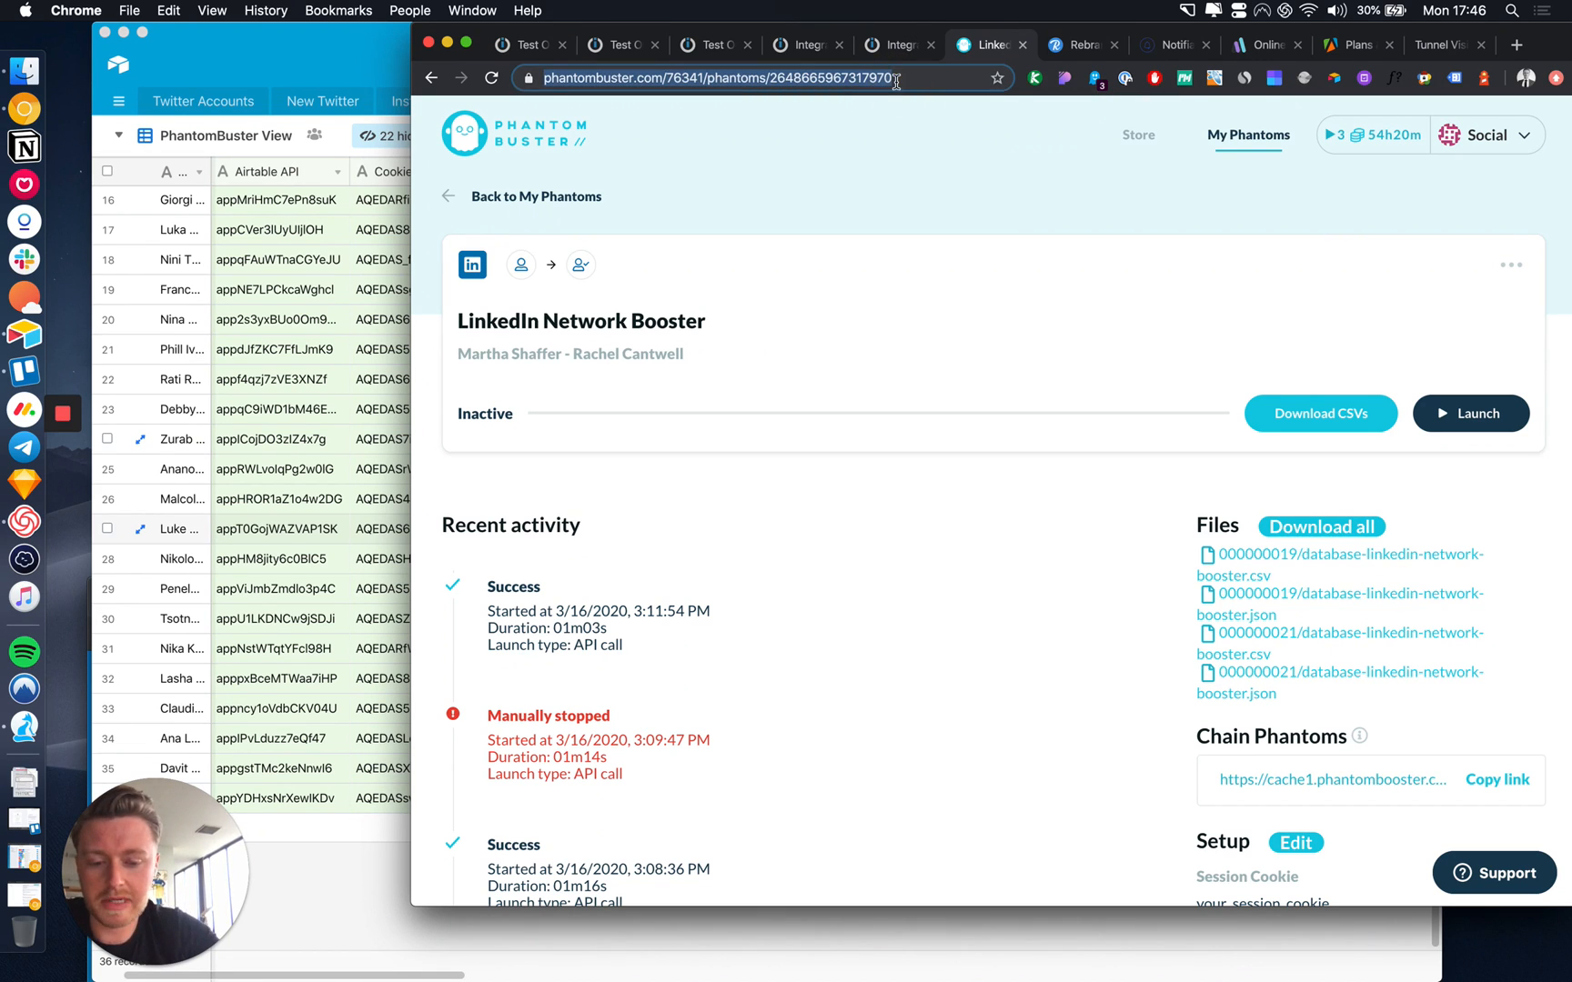
{"action": "type", "text": "widget.notif"}
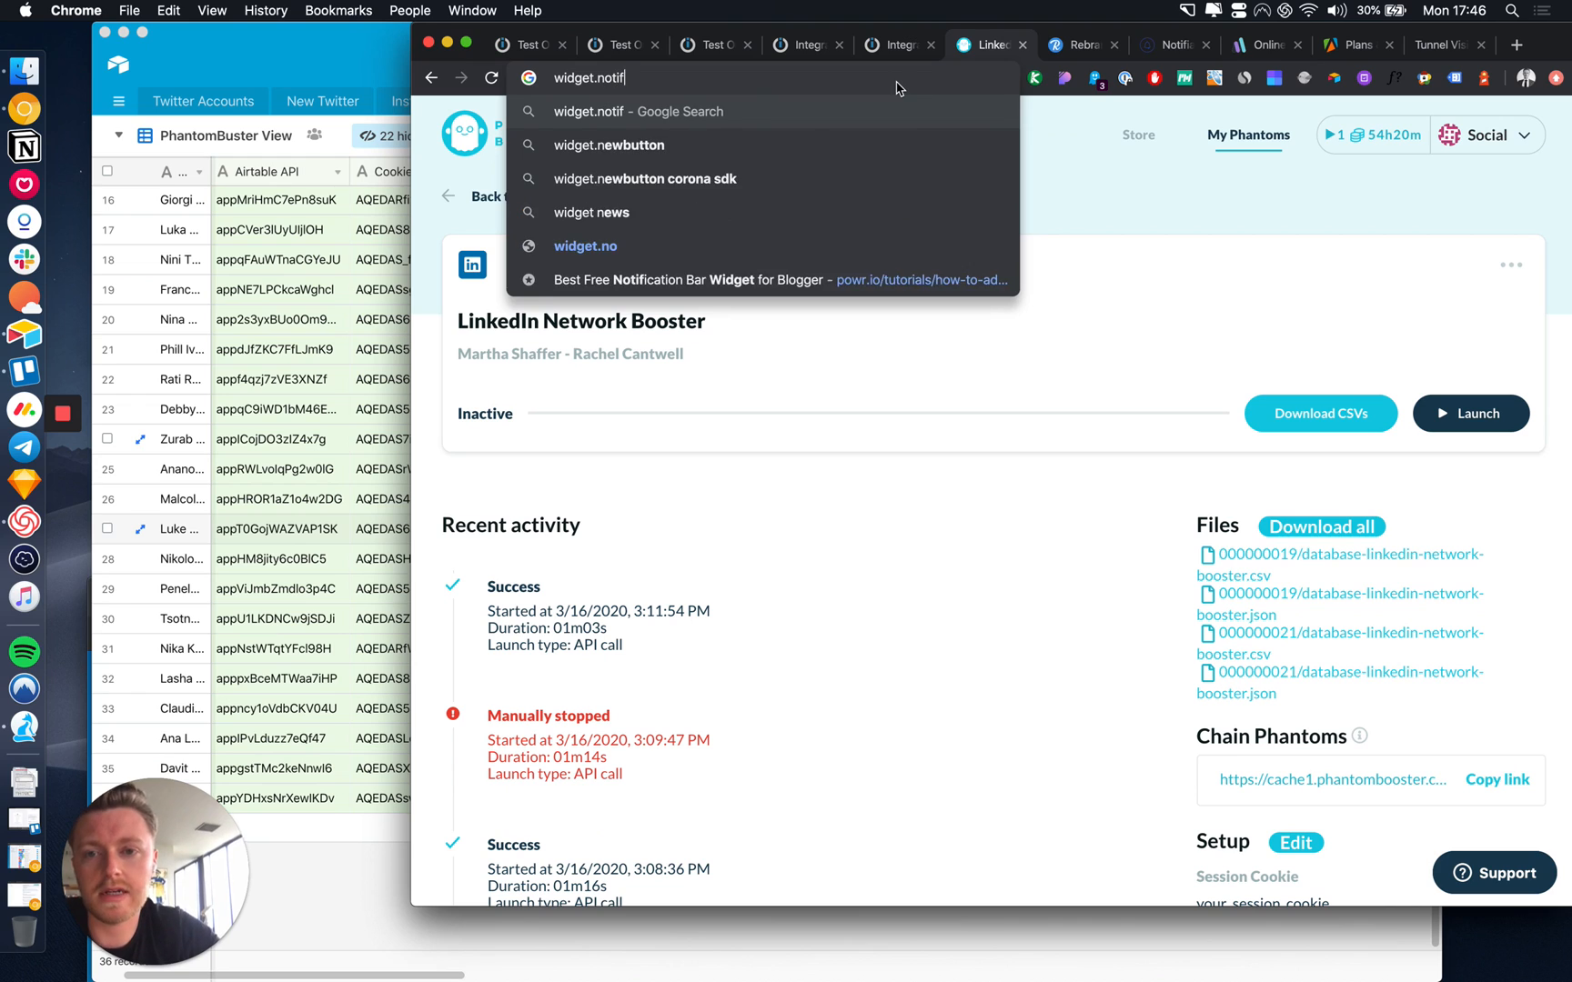
{"action": "type", "text": "ia.io"}
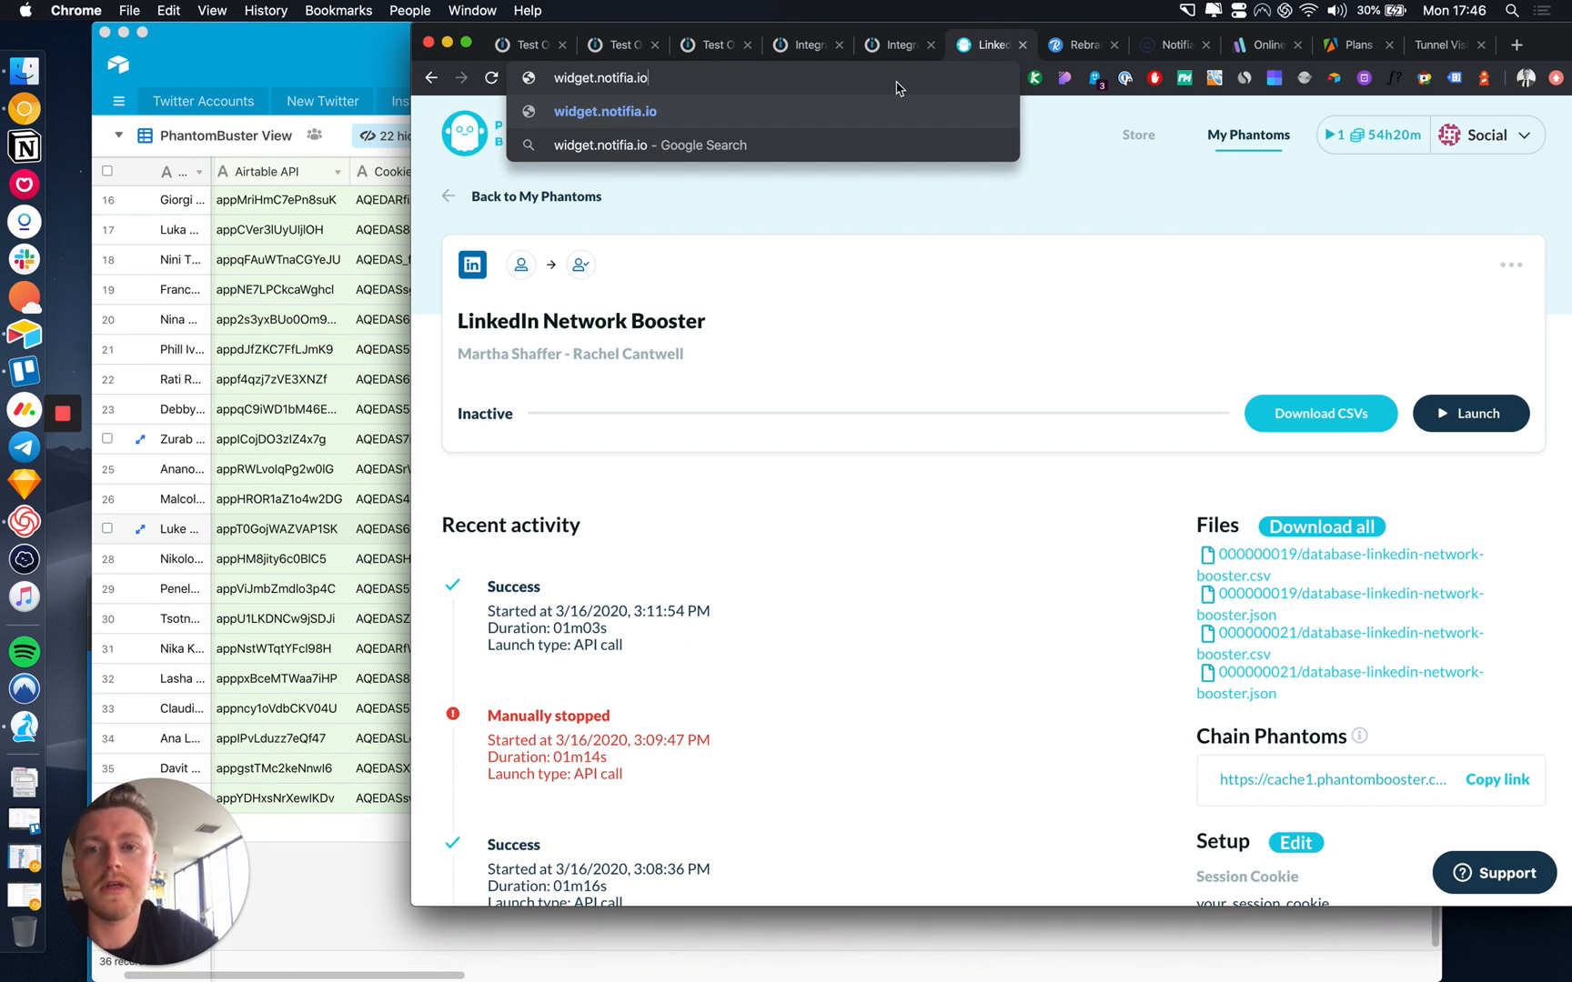
{"action": "left_click", "coordinate": [600, 78]}
{"action": "type", "text": "s"}
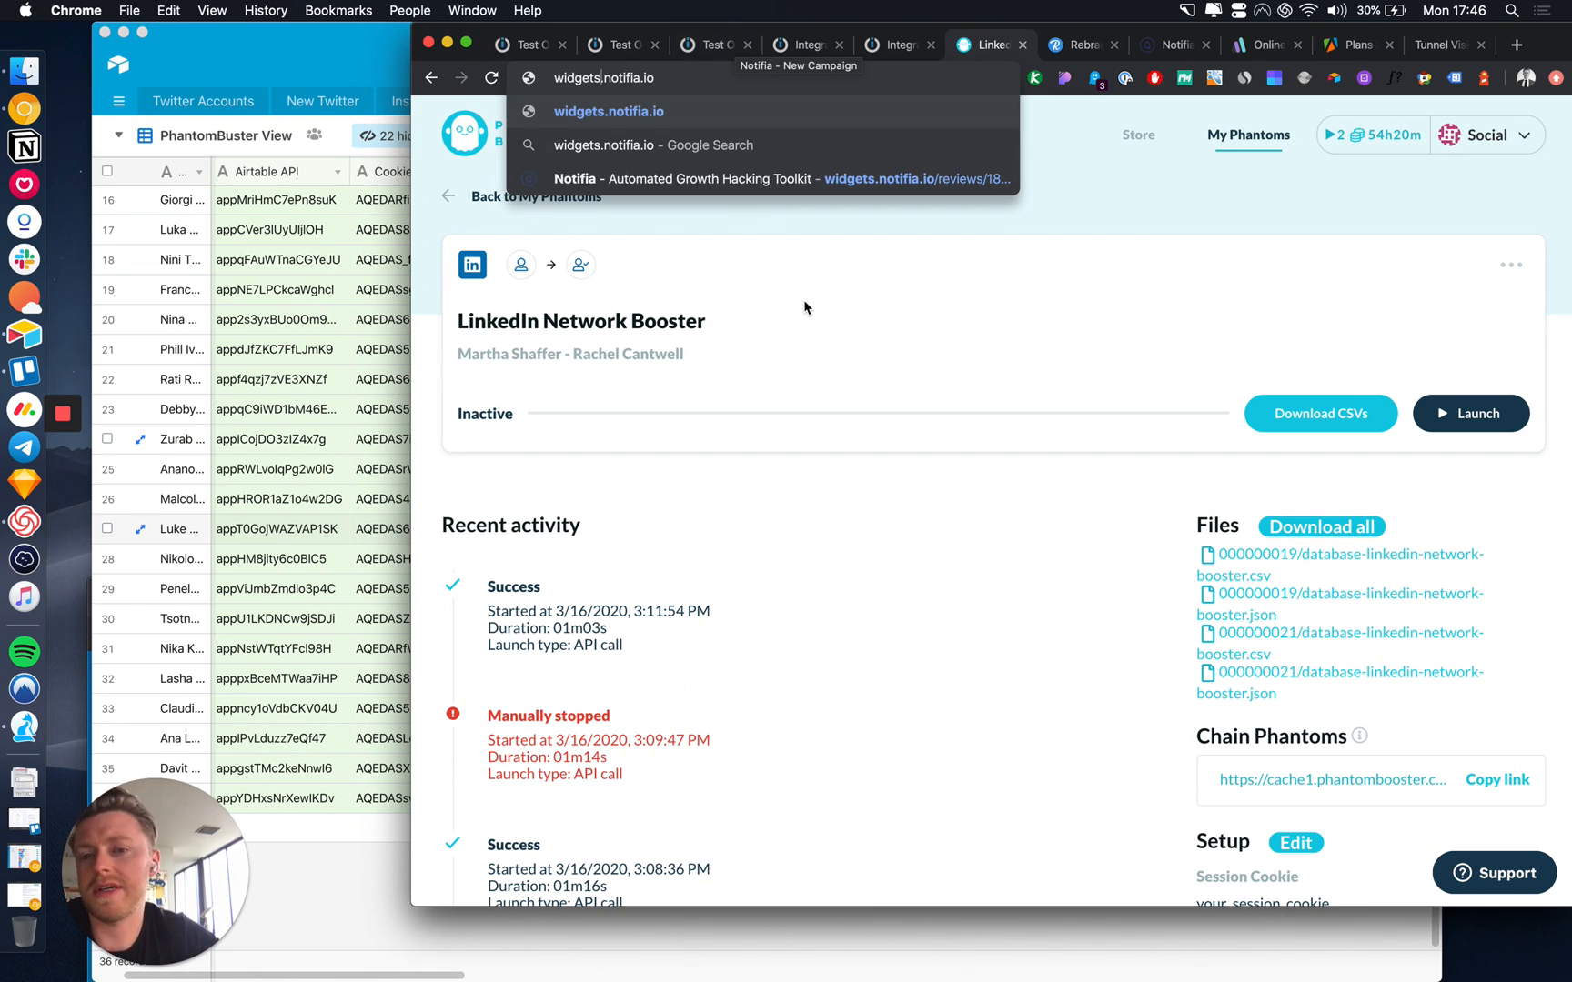
Switch back to the Airtable LinkedIn accounts table and slightly widen the Invitation URL column.
{"action": "left_click", "coordinate": [376, 467]}
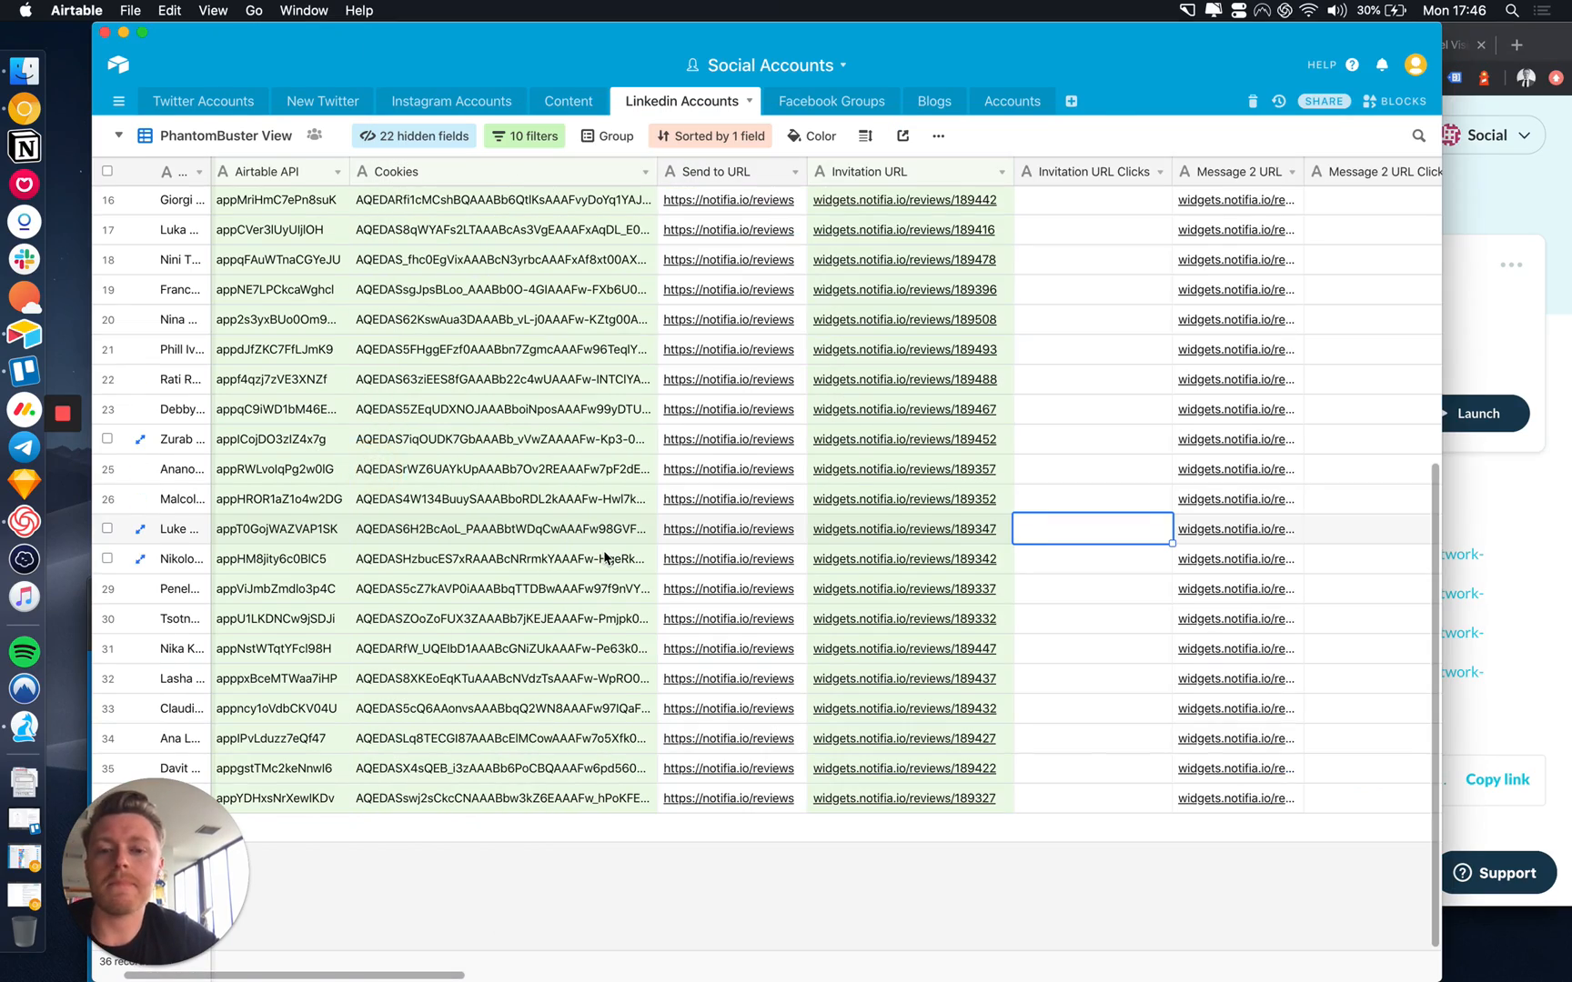
{"action": "scroll", "coordinate": [609, 554], "scroll_direction": "right", "scroll_amount": 10}
{"action": "scroll", "coordinate": [605, 556], "scroll_direction": "right", "scroll_amount": 10}
{"action": "scroll", "coordinate": [605, 556], "scroll_direction": "left", "scroll_amount": 10}
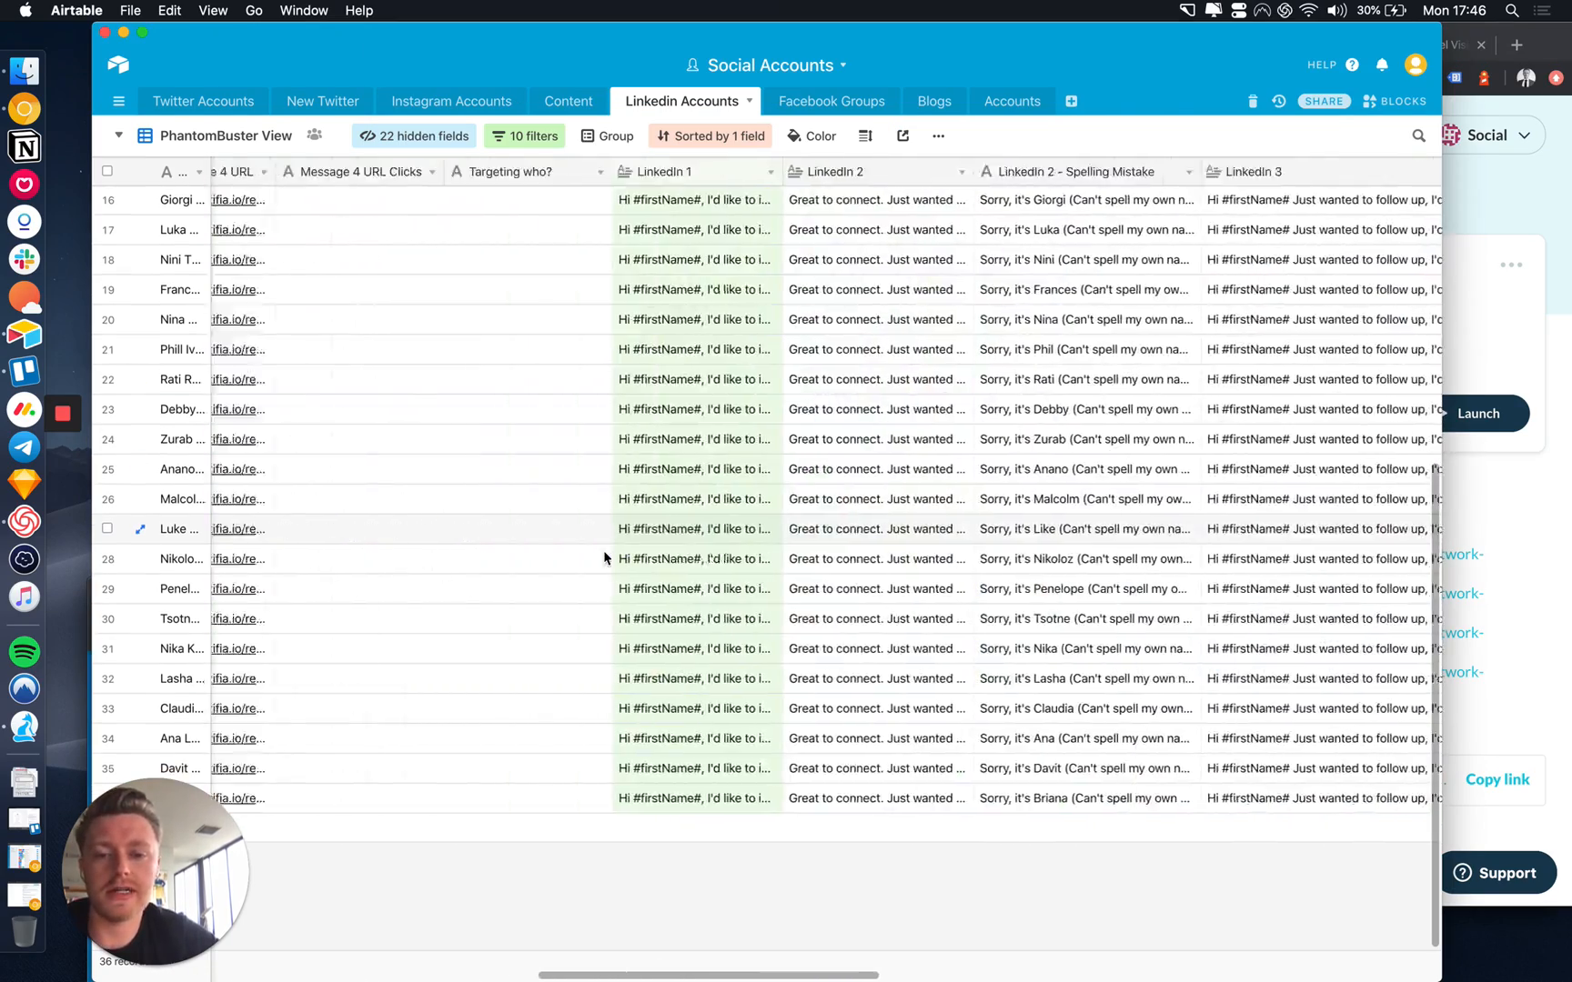
{"action": "scroll", "coordinate": [604, 556], "scroll_direction": "left", "scroll_amount": 10}
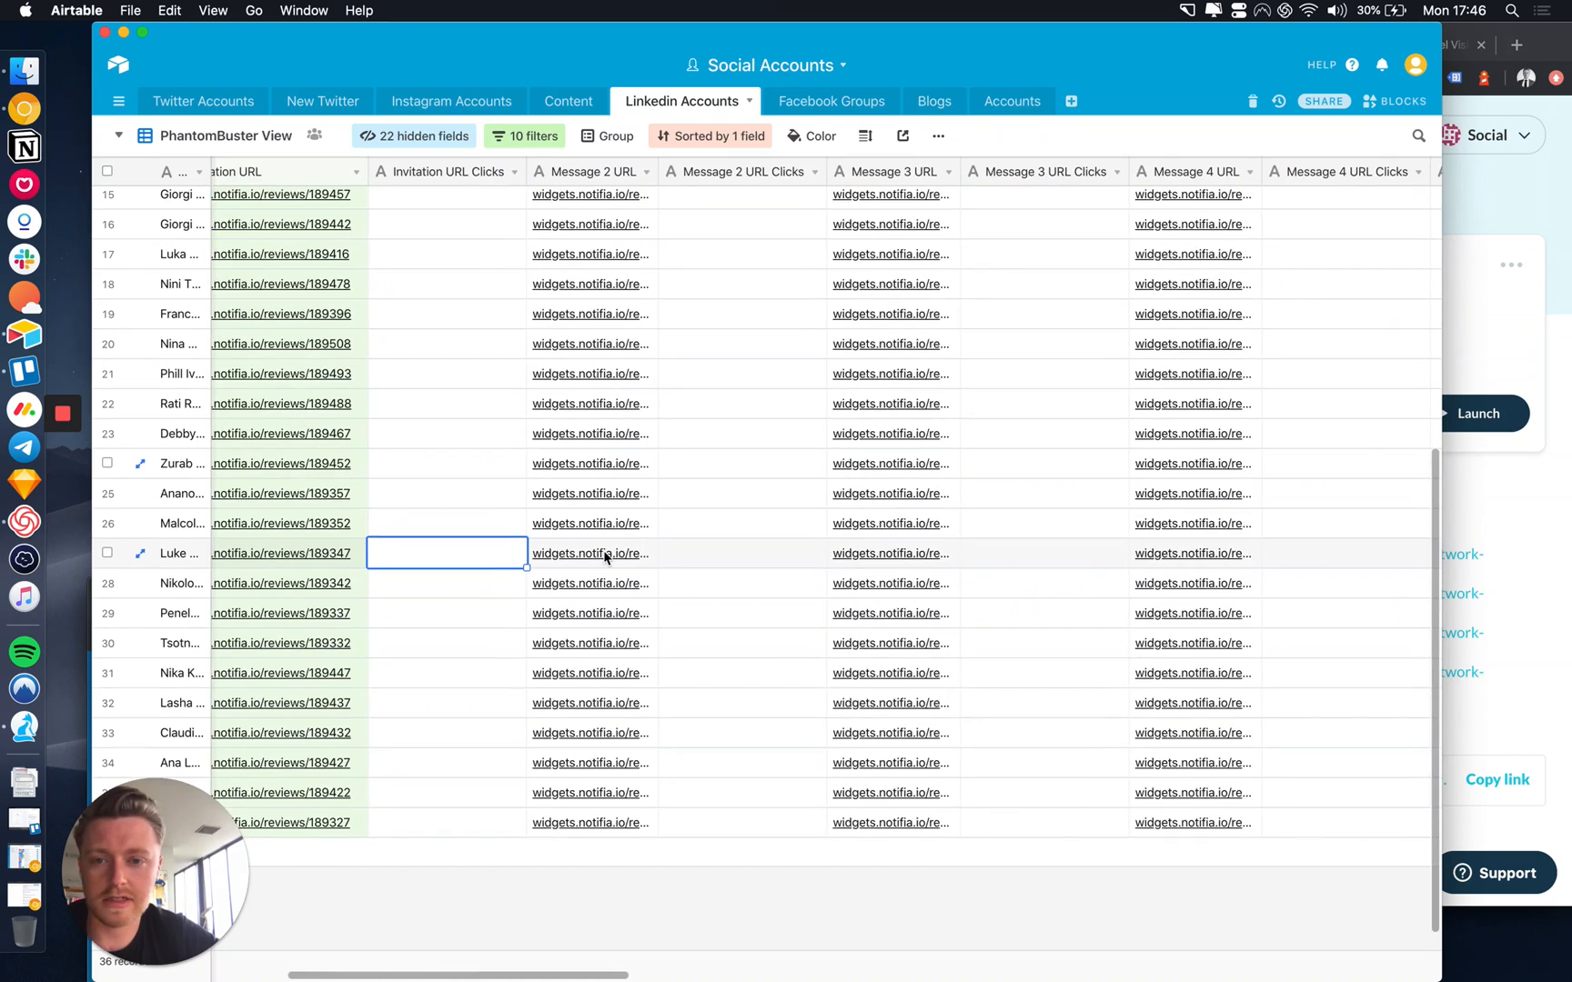
{"action": "scroll", "coordinate": [572, 414], "scroll_direction": "up", "scroll_amount": 3}
{"action": "scroll", "coordinate": [572, 416], "scroll_direction": "left", "scroll_amount": 2}
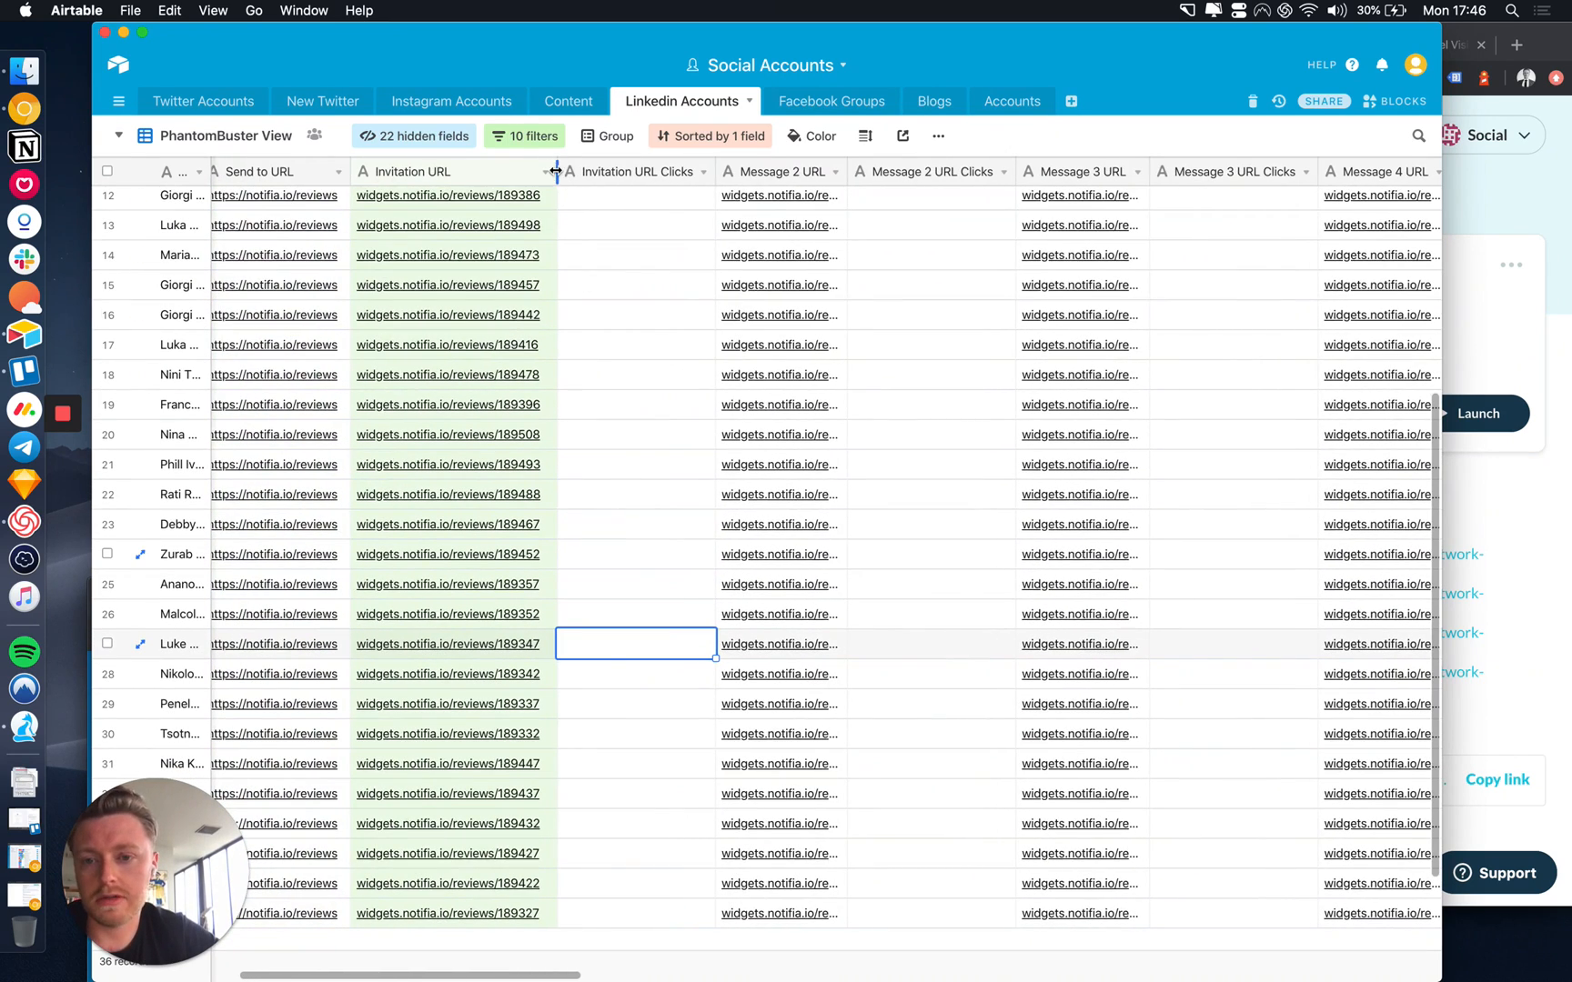
{"action": "left_click_drag", "start_coordinate": [557, 169], "coordinate": [586, 170]}
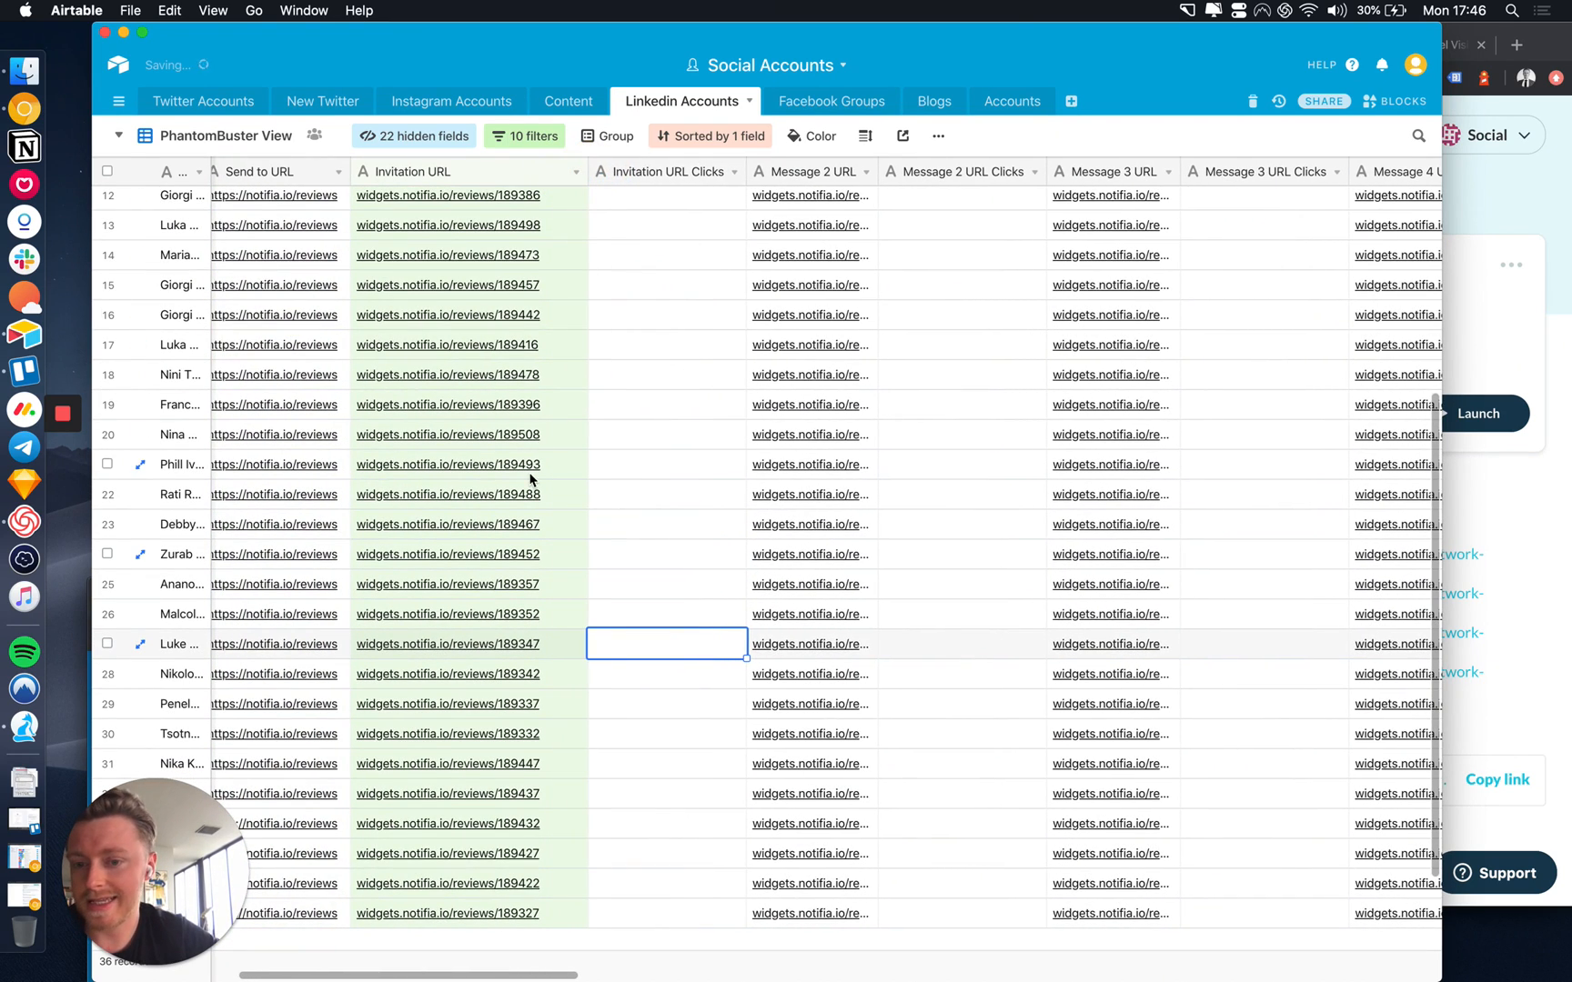
{"action": "scroll", "coordinate": [541, 618], "scroll_direction": "up", "scroll_amount": 5}
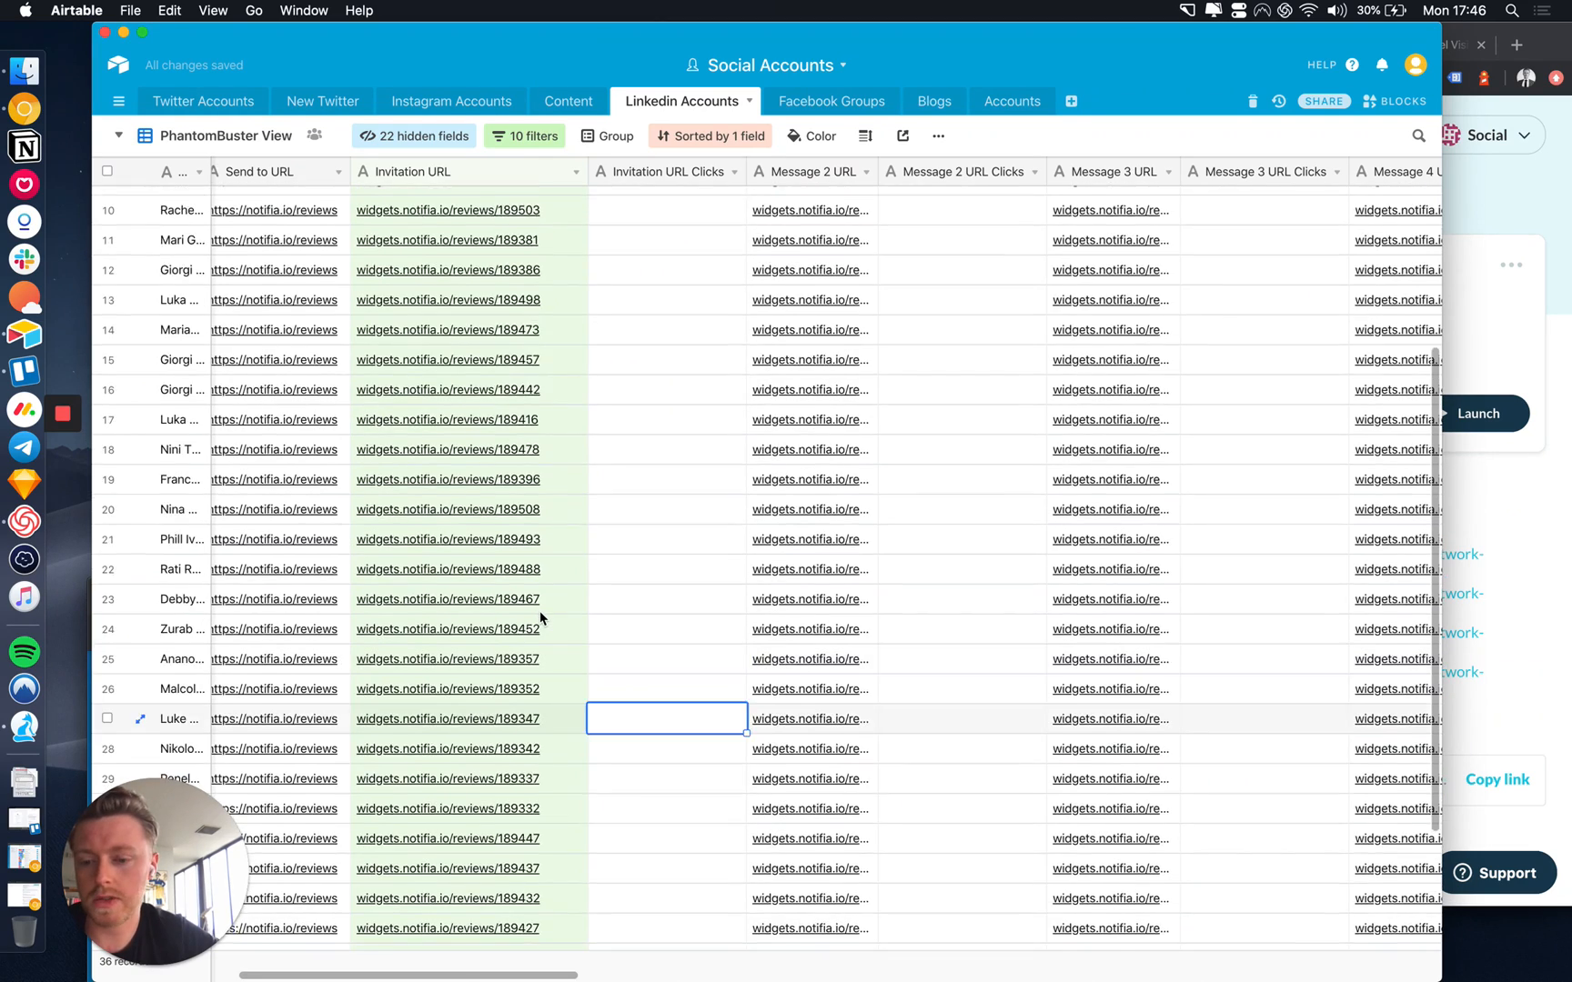
{"action": "scroll", "coordinate": [559, 532], "scroll_direction": "up", "scroll_amount": 2}
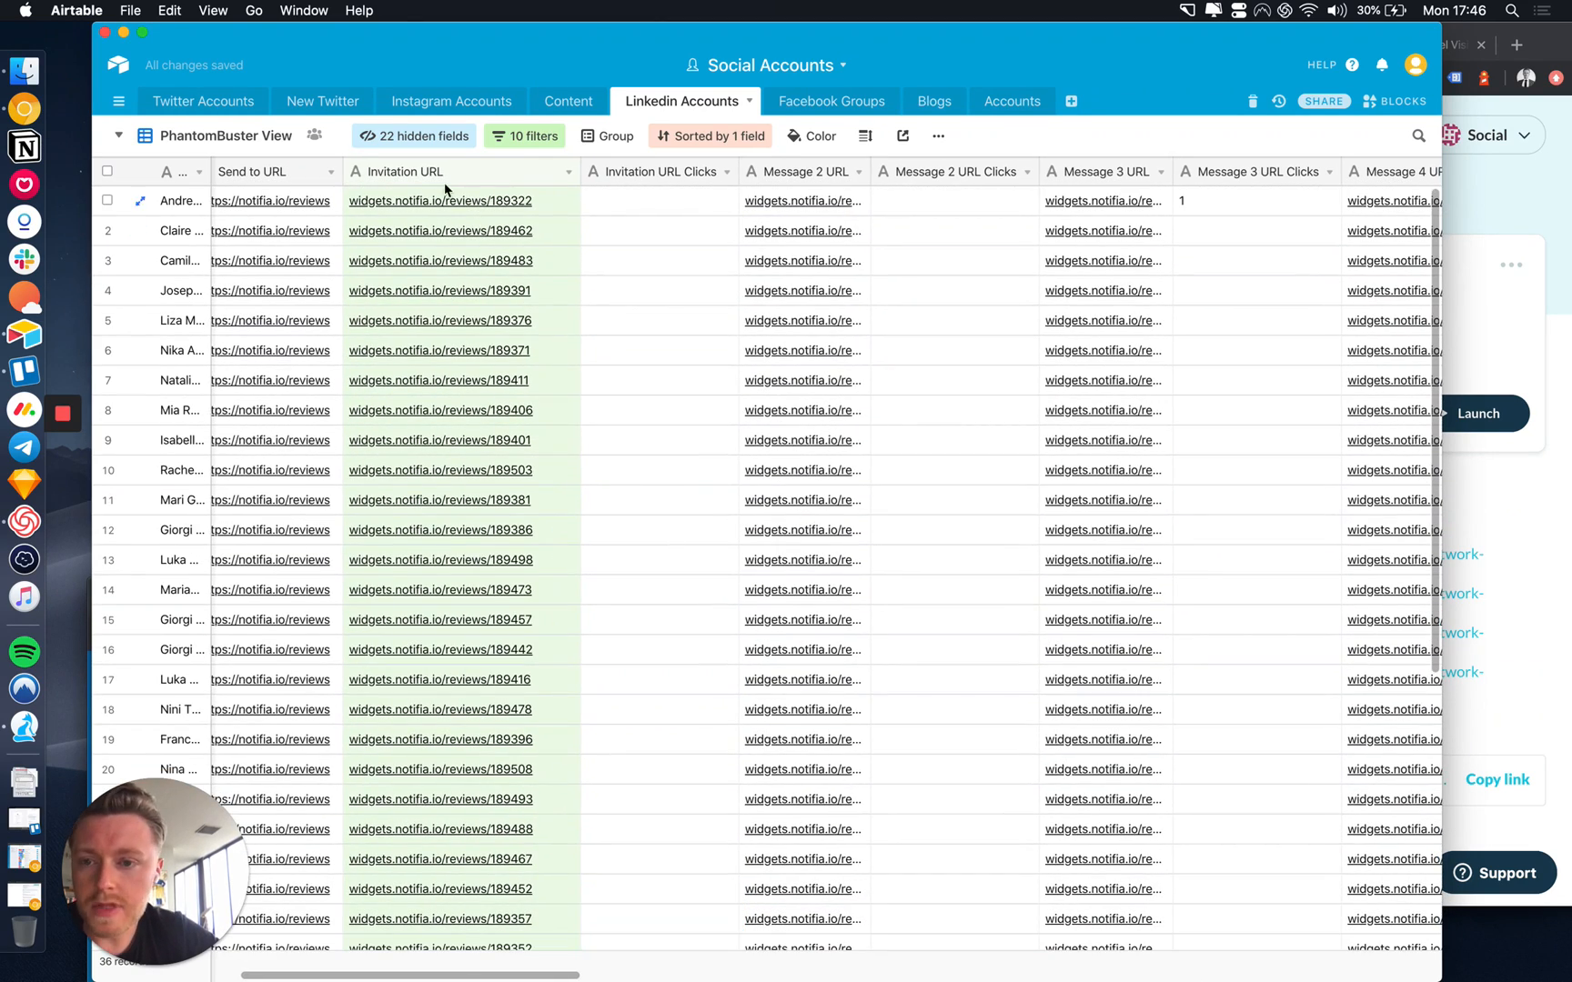
Check individual links in the Invitation URL column, and widen the Message 2 URL column to show its full links.
{"action": "left_click", "coordinate": [513, 204]}
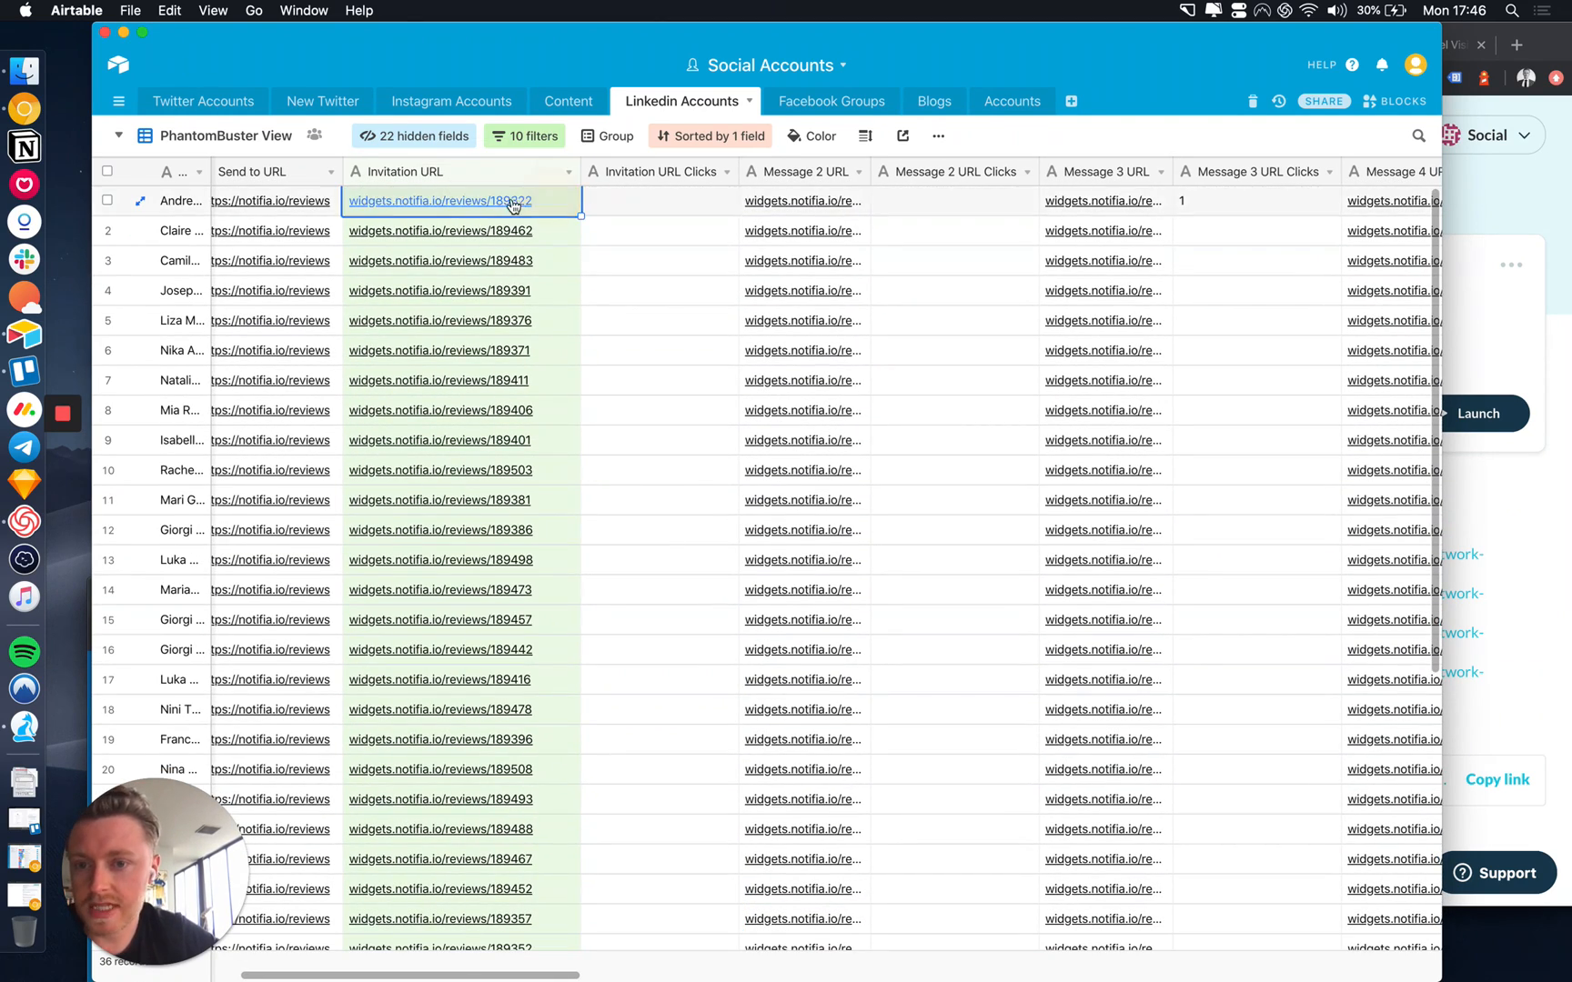
{"action": "left_click", "coordinate": [546, 233]}
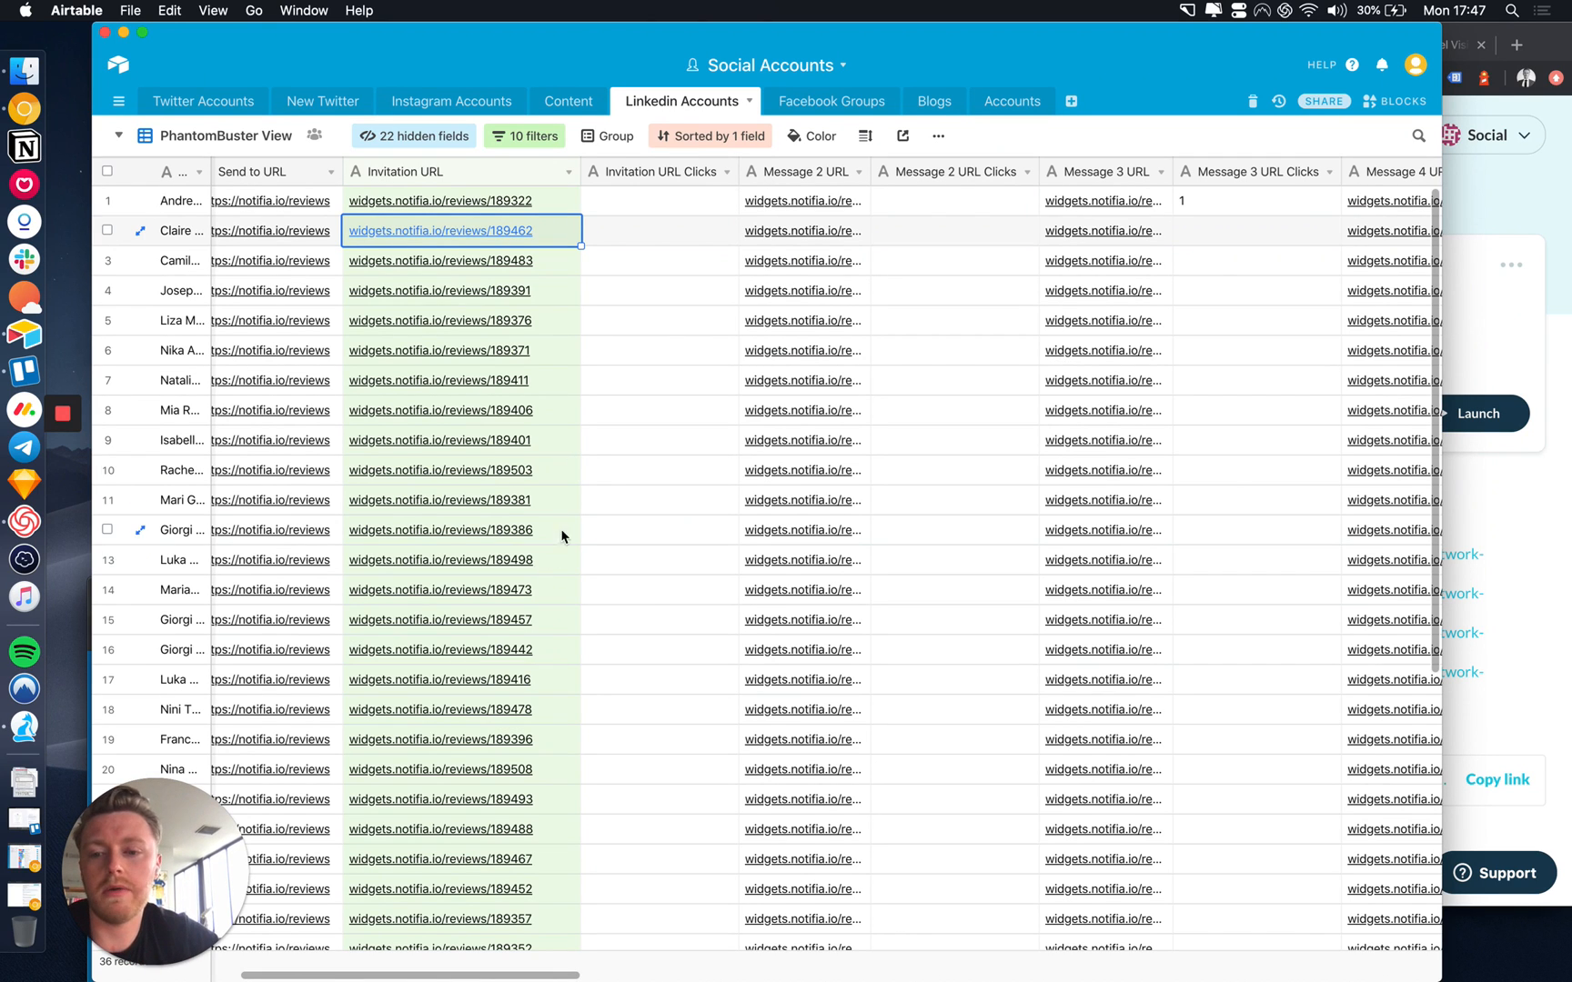
{"action": "scroll", "coordinate": [526, 649], "scroll_direction": "down", "scroll_amount": 3}
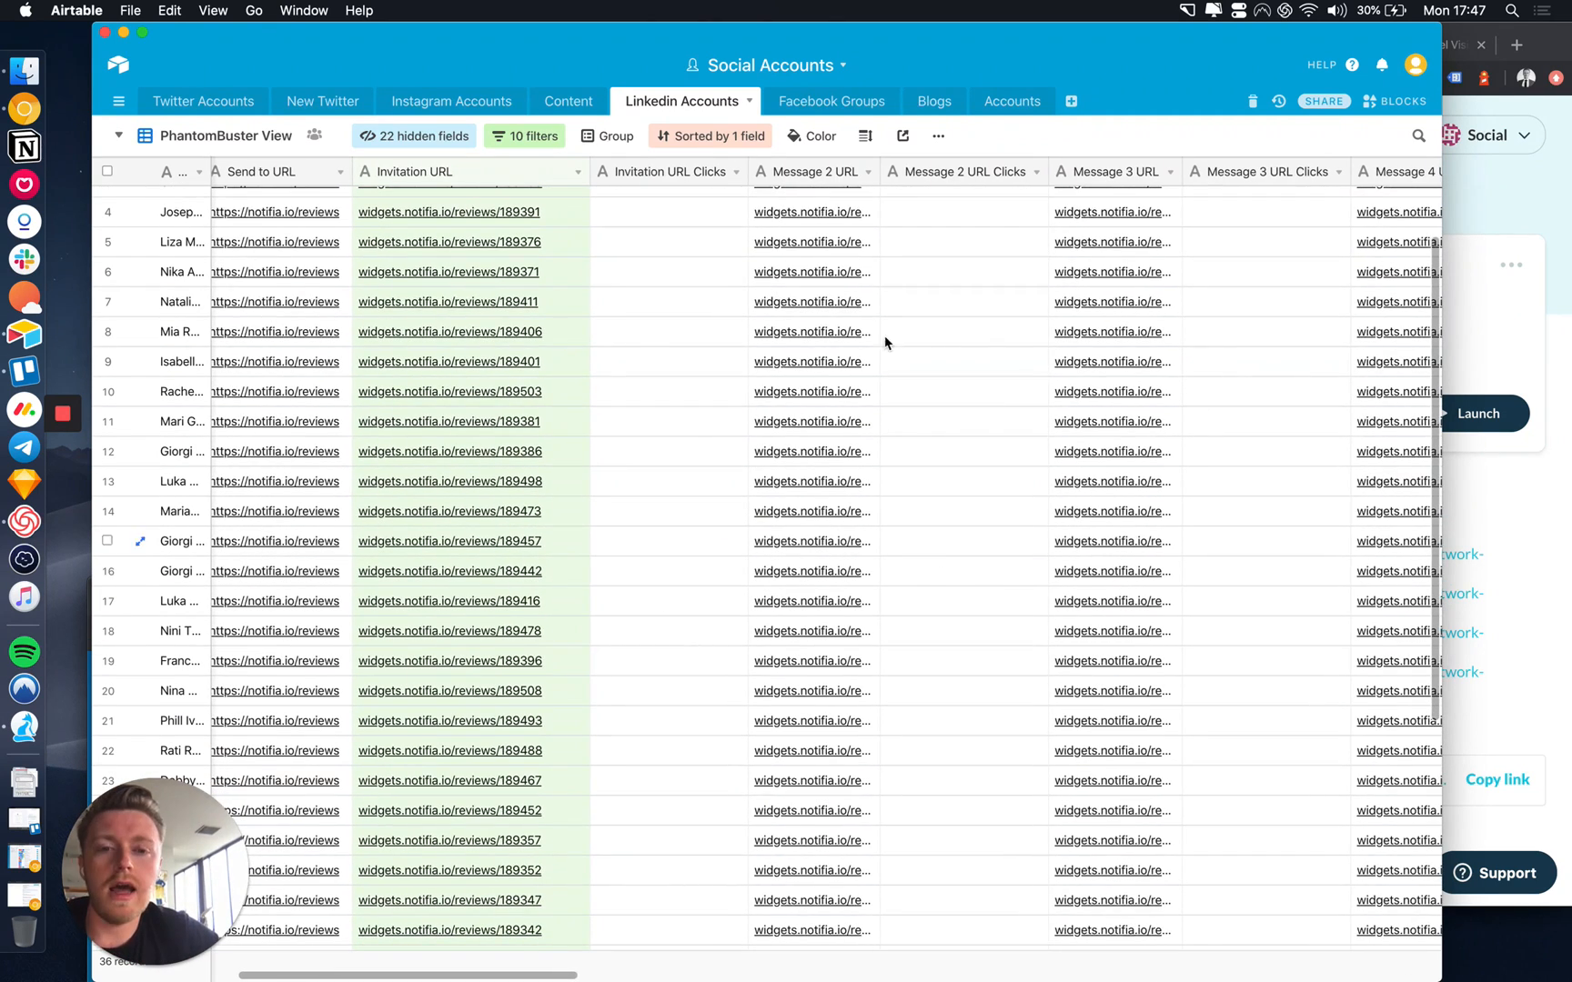
{"action": "left_click_drag", "start_coordinate": [880, 174], "coordinate": [1010, 177]}
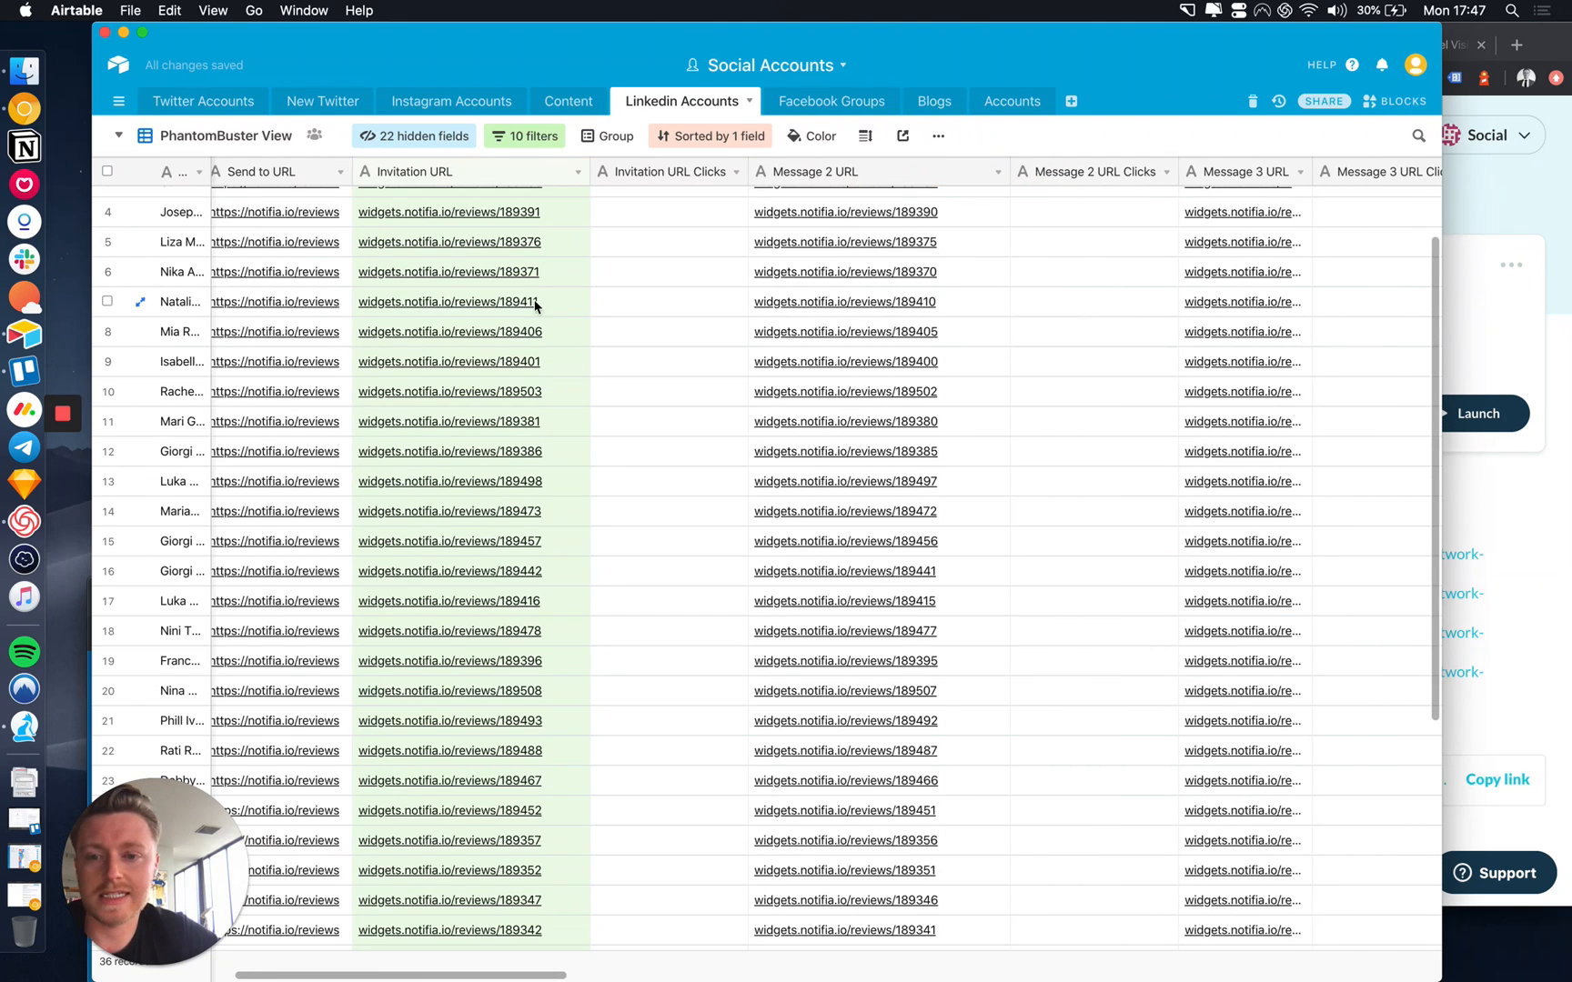
Examine the remaining columns, from the message URLs and click fields through the LinkedIn message templates and PhantomBuster IDs to the sent totals.
{"action": "scroll", "coordinate": [869, 299], "scroll_direction": "right", "scroll_amount": 3}
{"action": "scroll", "coordinate": [869, 298], "scroll_direction": "up", "scroll_amount": 1}
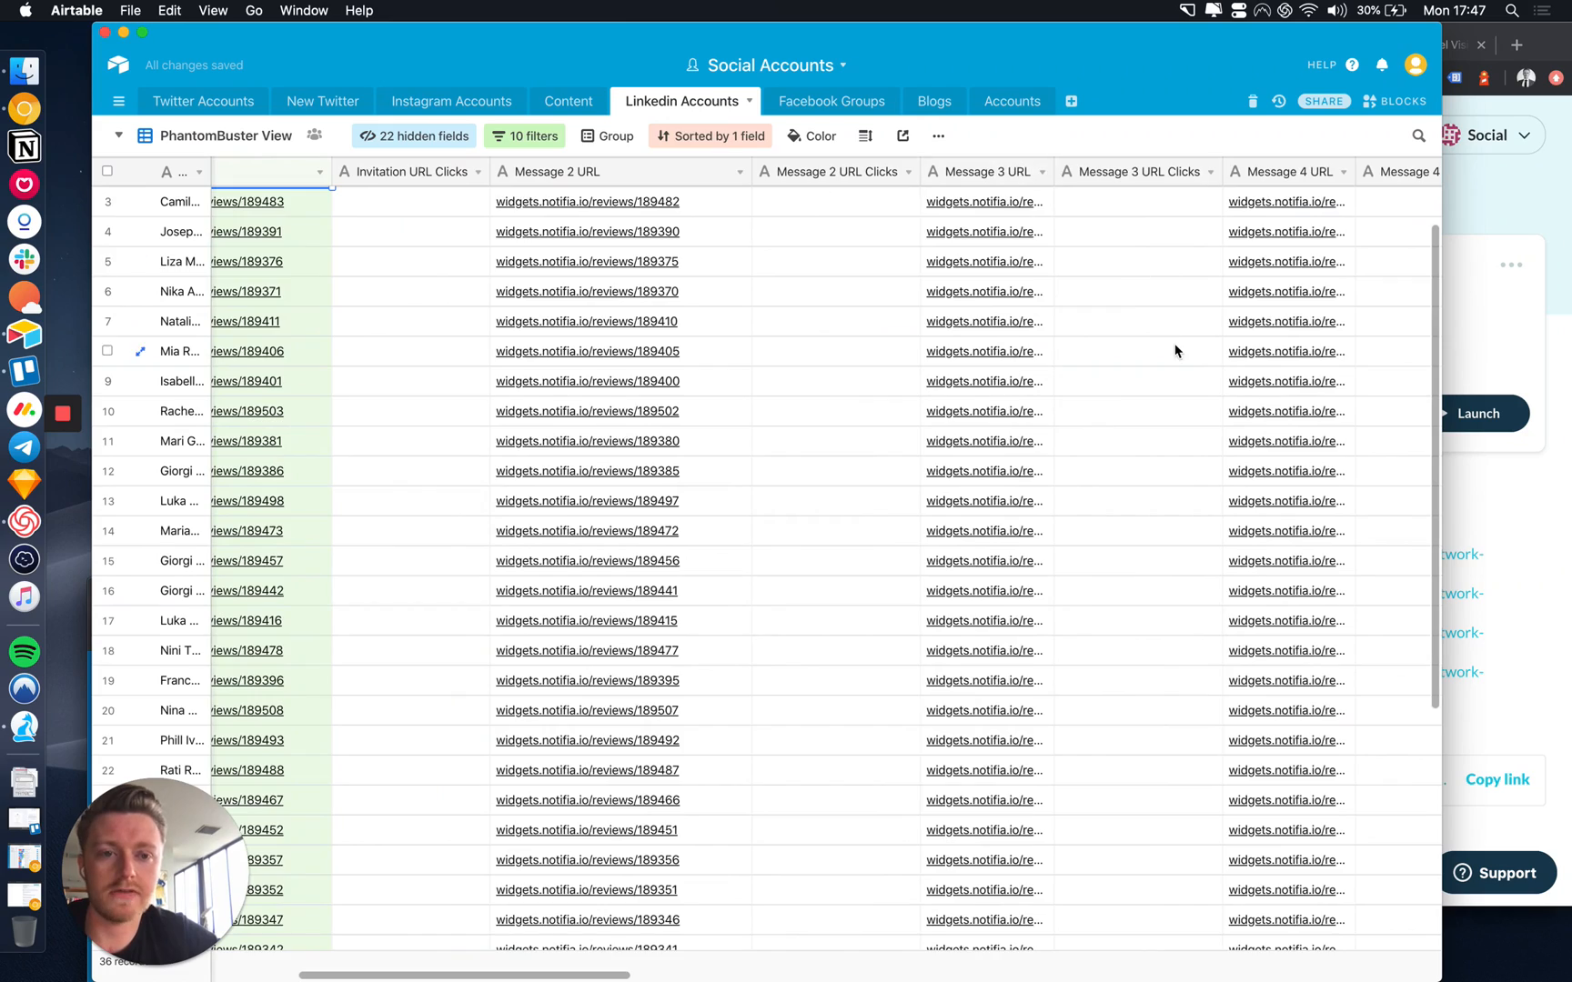
{"action": "scroll", "coordinate": [1176, 348], "scroll_direction": "right", "scroll_amount": 10}
{"action": "scroll", "coordinate": [1176, 347], "scroll_direction": "up", "scroll_amount": 1}
{"action": "scroll", "coordinate": [1040, 503], "scroll_direction": "right", "scroll_amount": 5}
{"action": "scroll", "coordinate": [1040, 503], "scroll_direction": "up", "scroll_amount": 1}
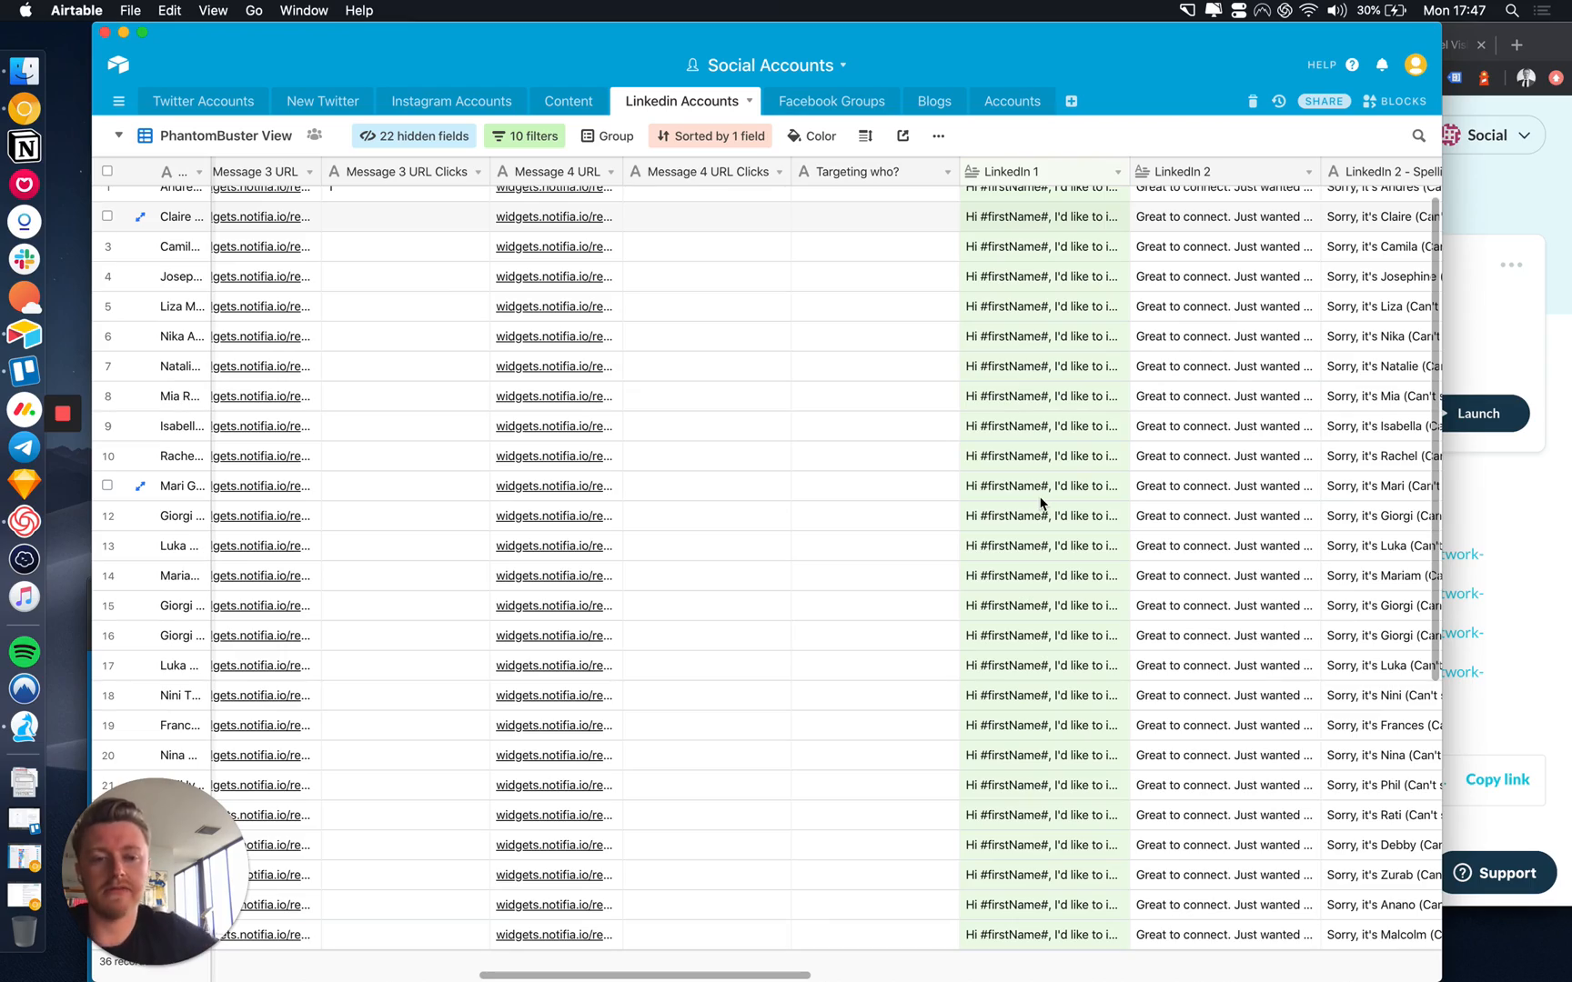
{"action": "scroll", "coordinate": [1041, 502], "scroll_direction": "right", "scroll_amount": 10}
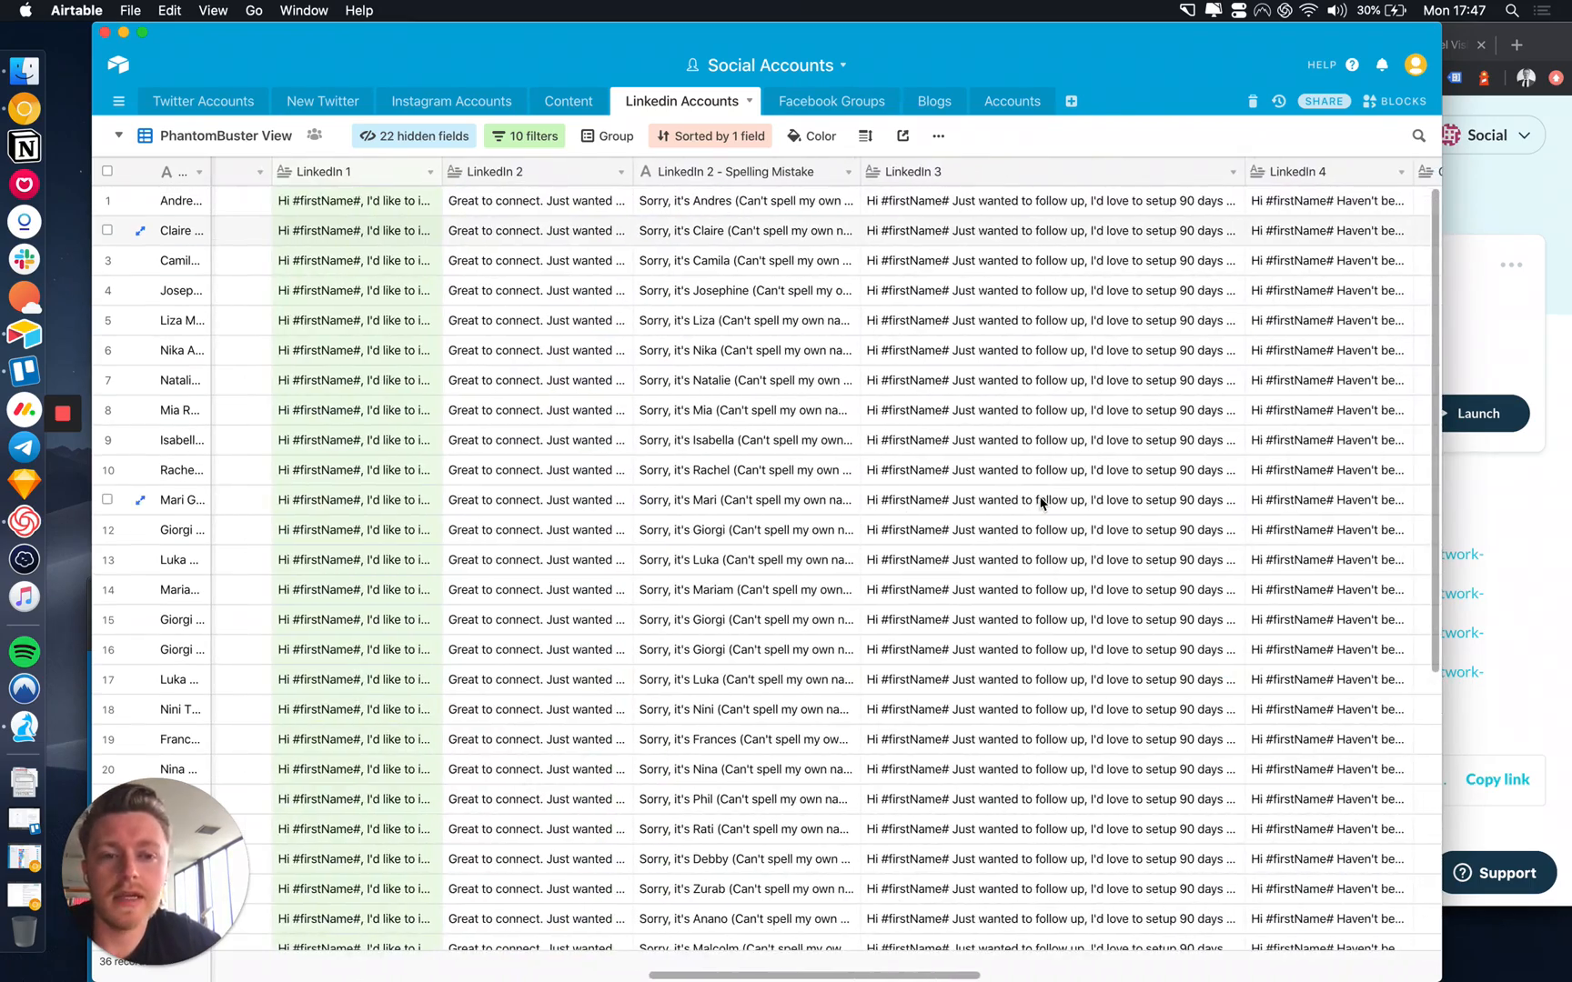
{"action": "scroll", "coordinate": [1042, 502], "scroll_direction": "right", "scroll_amount": 10}
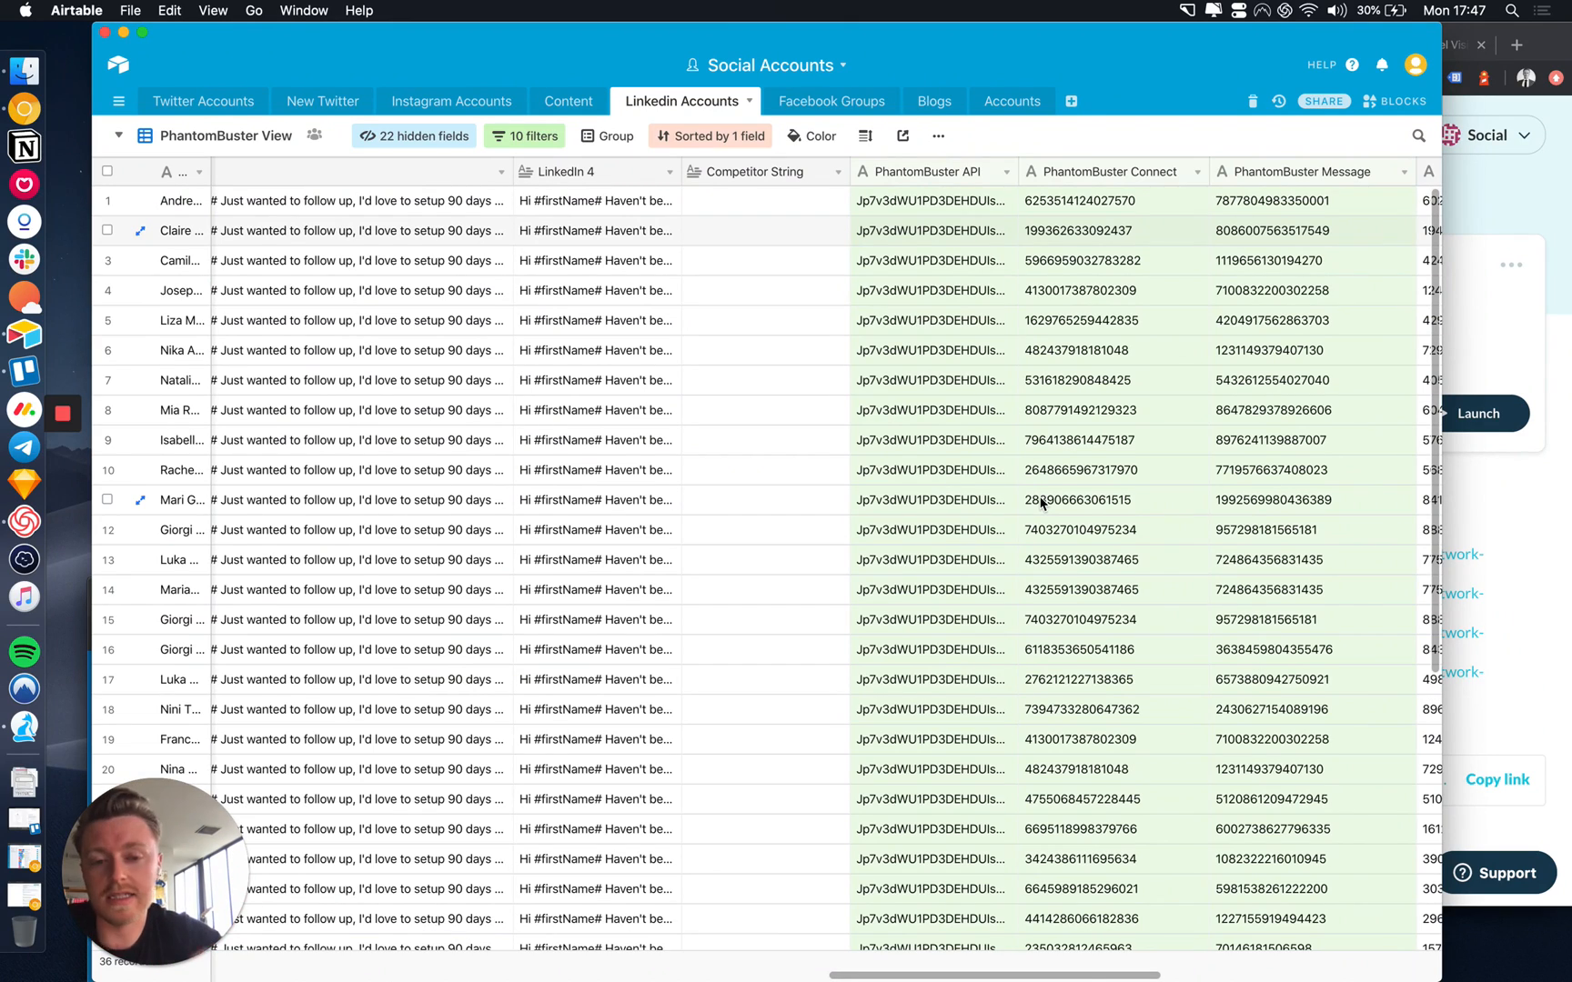
{"action": "scroll", "coordinate": [1042, 502], "scroll_direction": "right", "scroll_amount": 15}
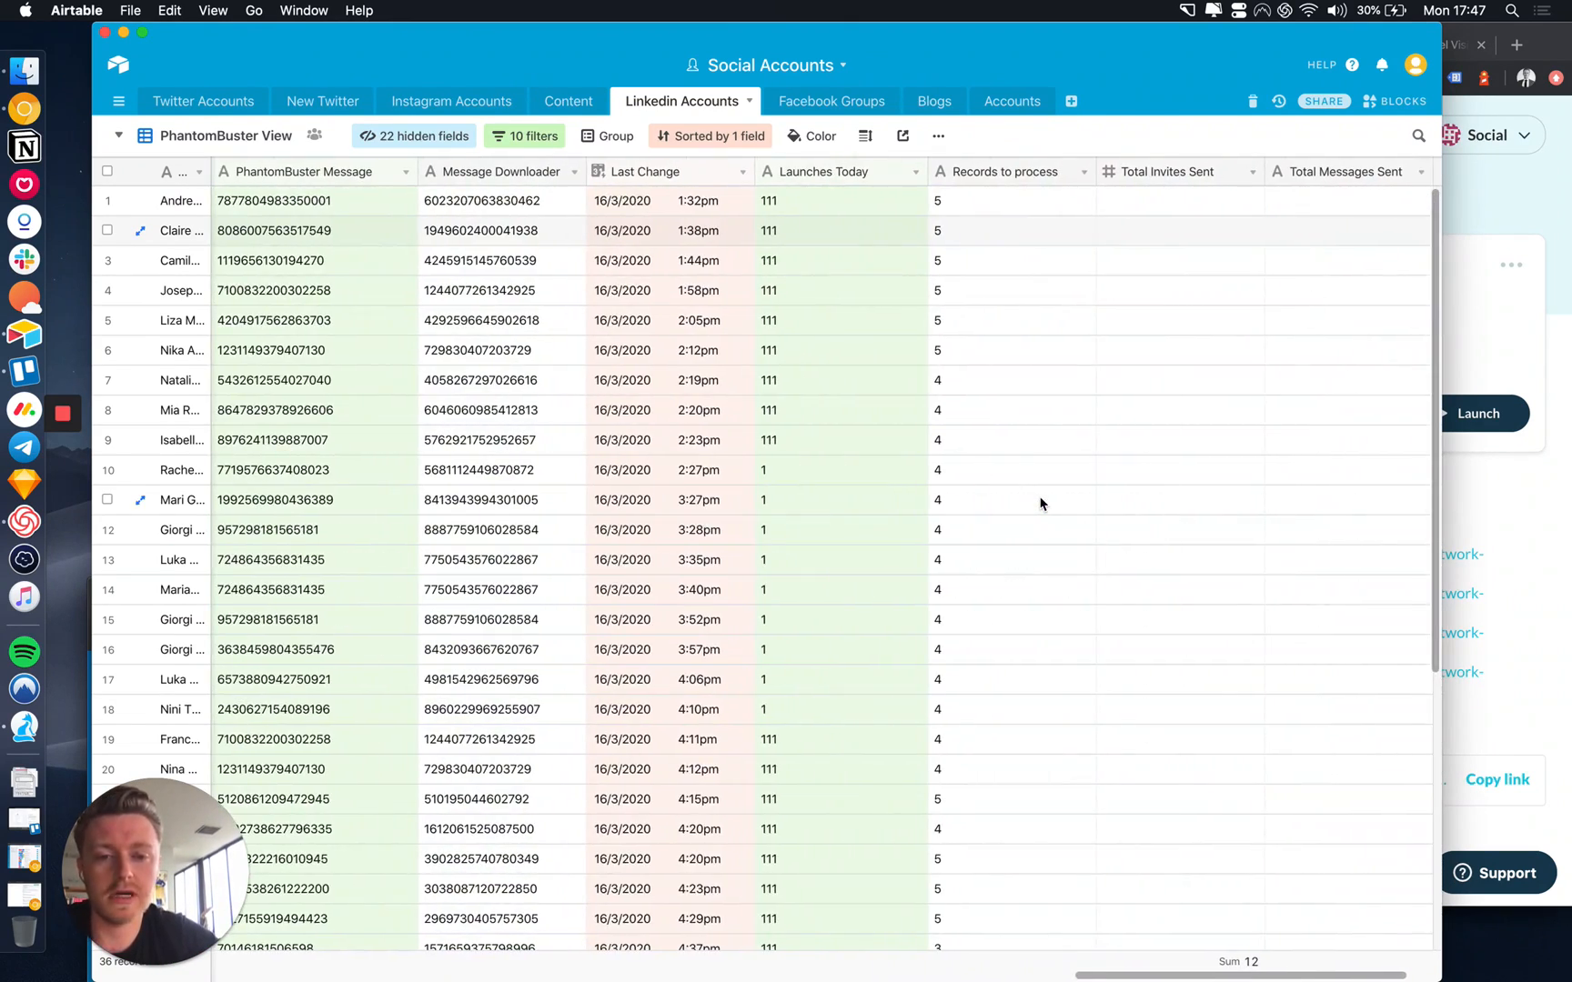
{"action": "scroll", "coordinate": [1041, 503], "scroll_direction": "down", "scroll_amount": 10}
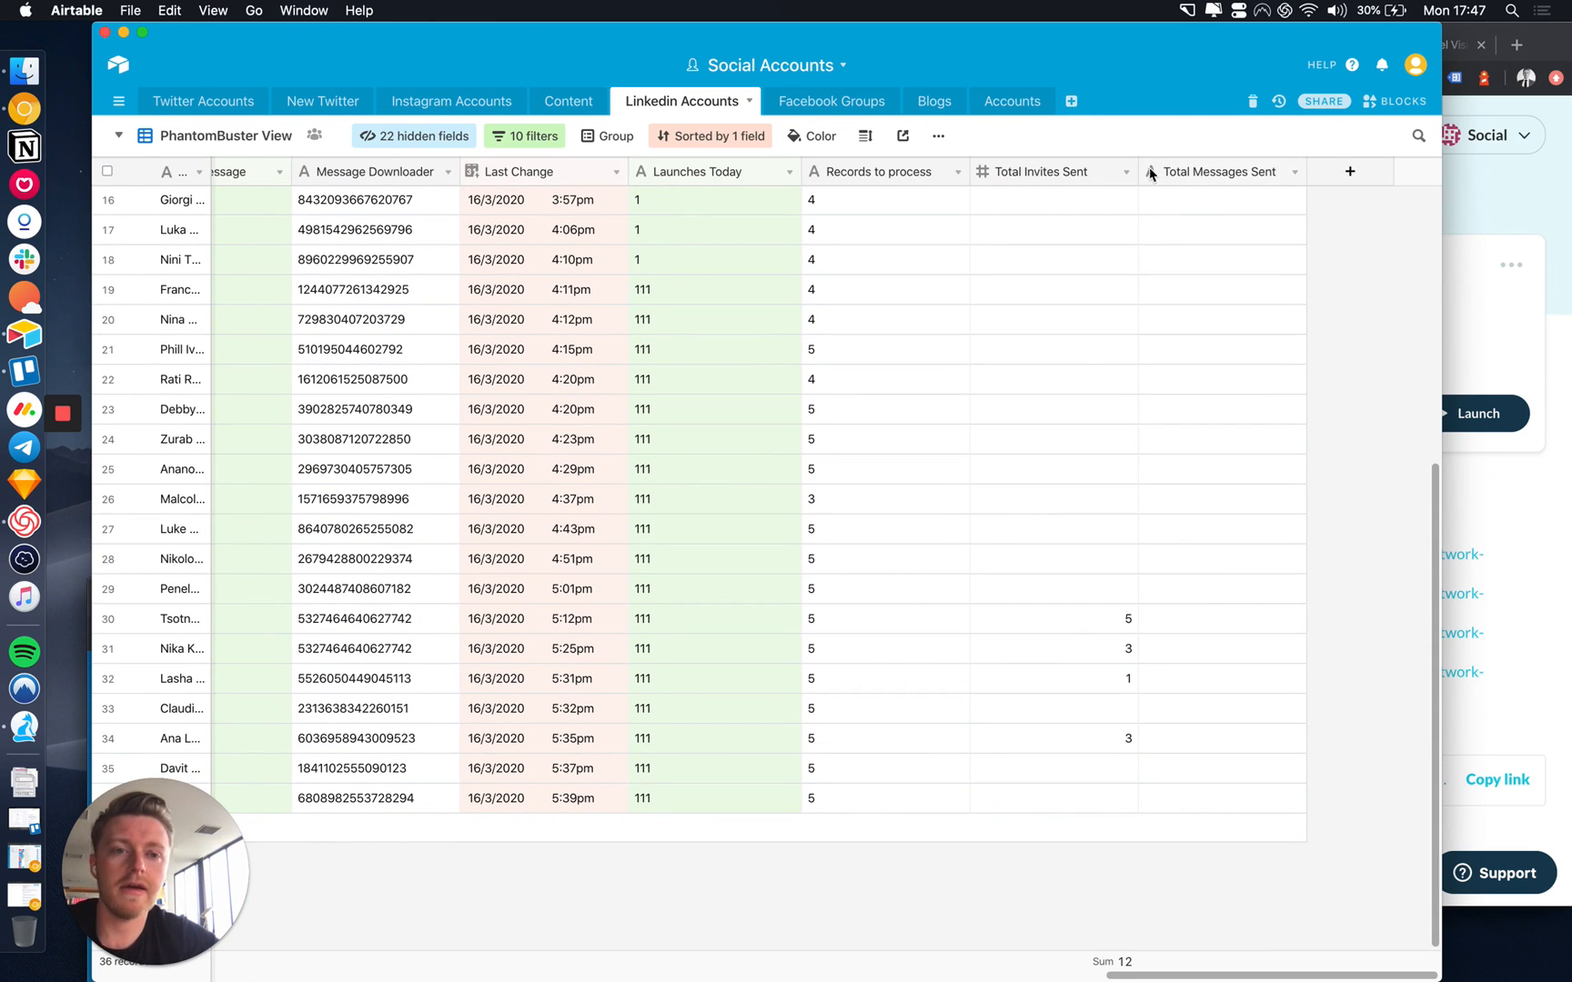
Slightly narrow the Total Invites Sent column and review its per-account values and column sum.
{"action": "left_click_drag", "start_coordinate": [1137, 171], "coordinate": [1112, 171]}
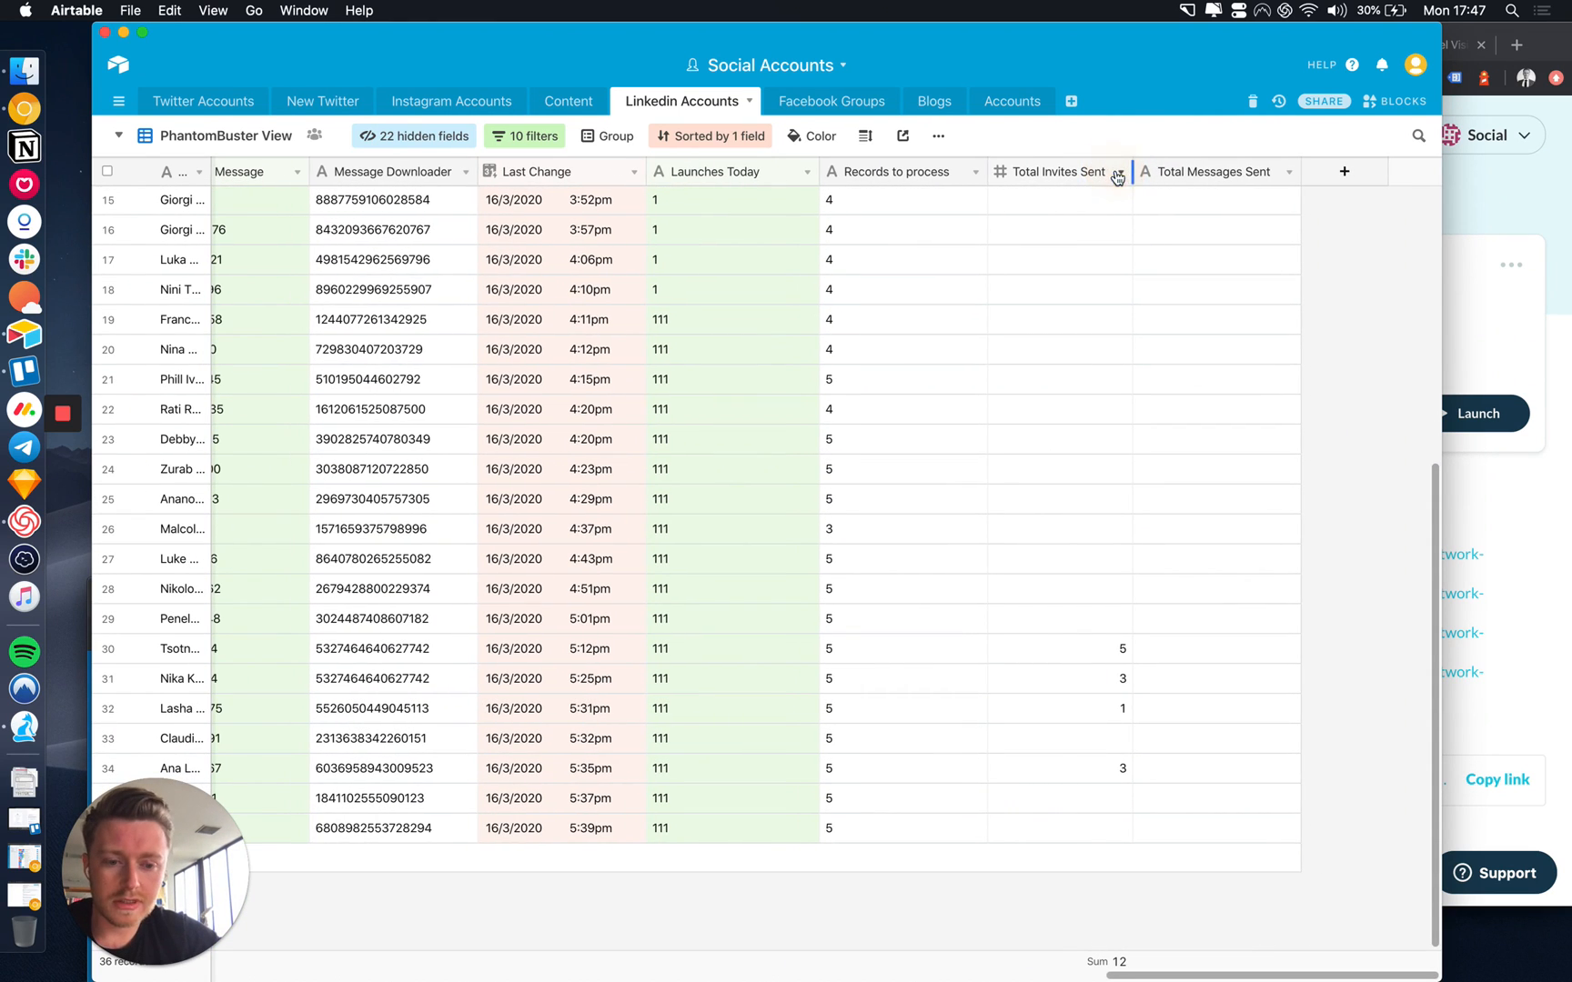
{"action": "left_click", "coordinate": [1117, 764]}
{"action": "left_click", "coordinate": [1122, 717]}
{"action": "left_click", "coordinate": [1121, 684]}
{"action": "left_click", "coordinate": [1122, 660]}
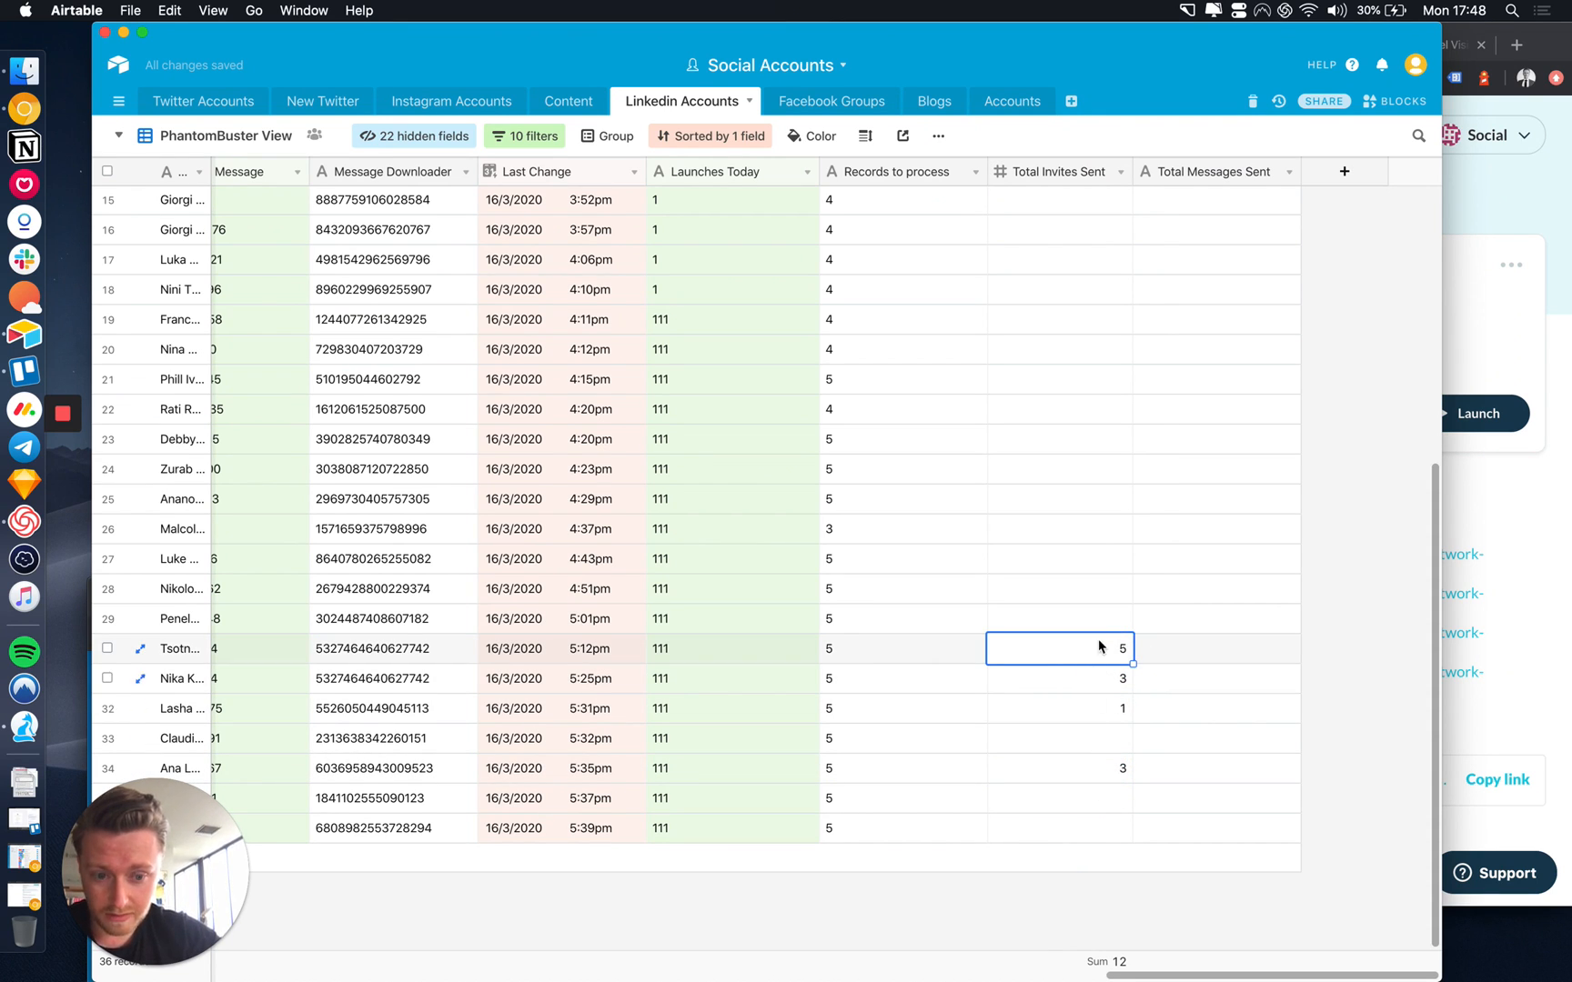
{"action": "scroll", "coordinate": [1084, 852], "scroll_direction": "up", "scroll_amount": 1}
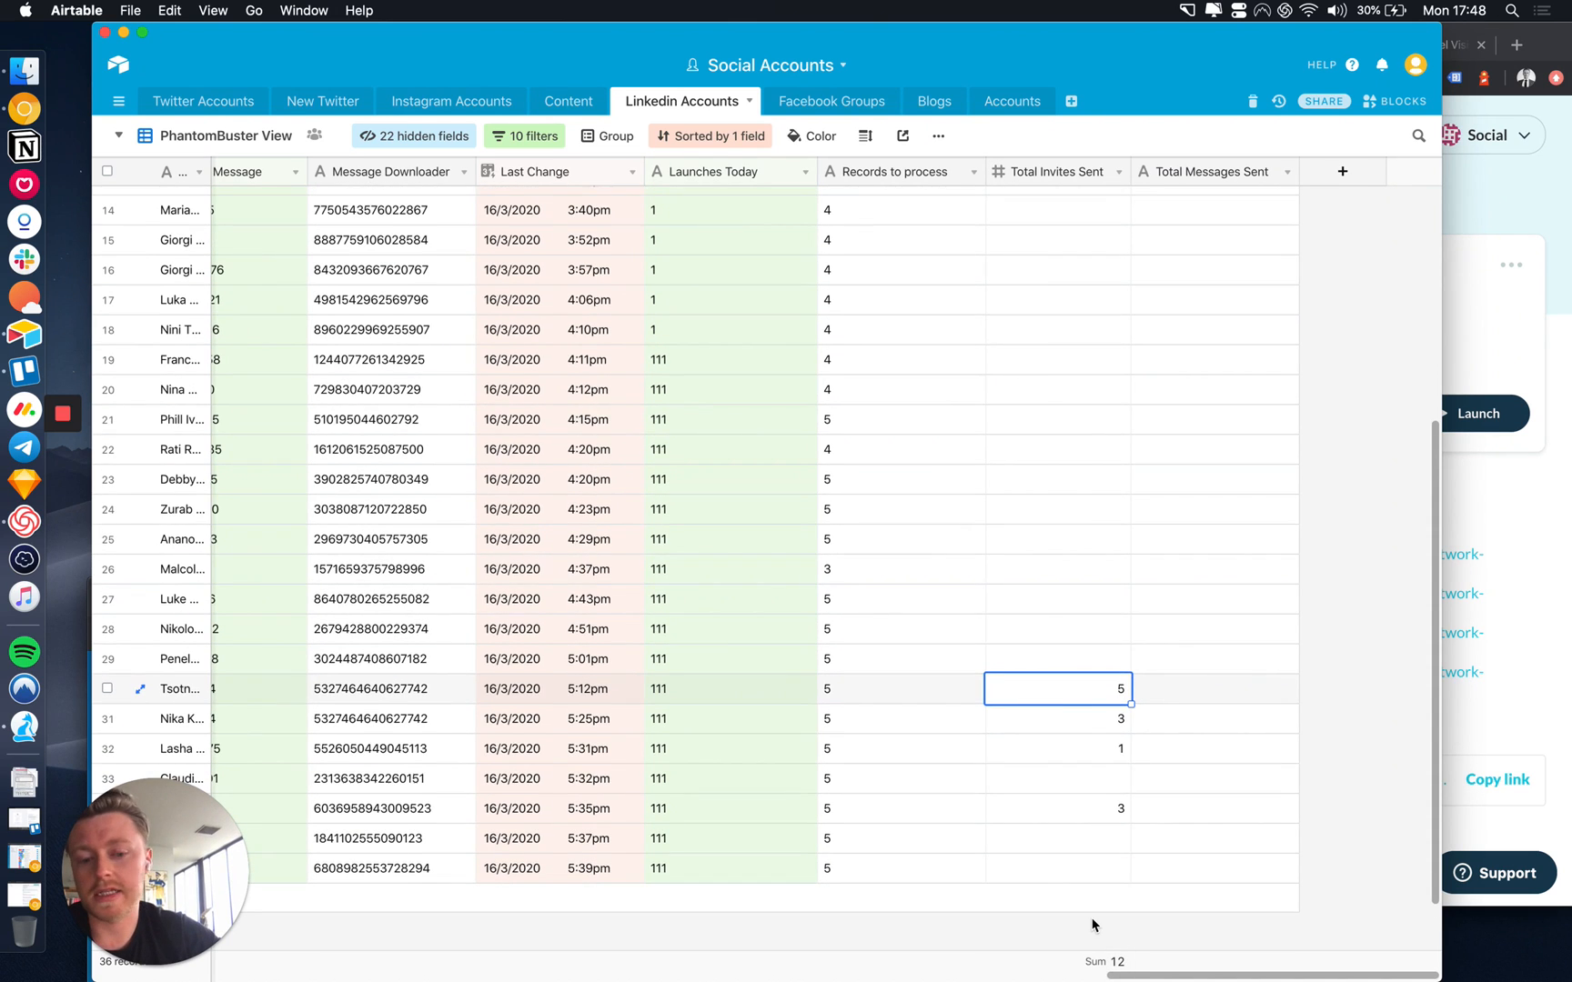
{"action": "scroll", "coordinate": [1092, 925], "scroll_direction": "down", "scroll_amount": 2}
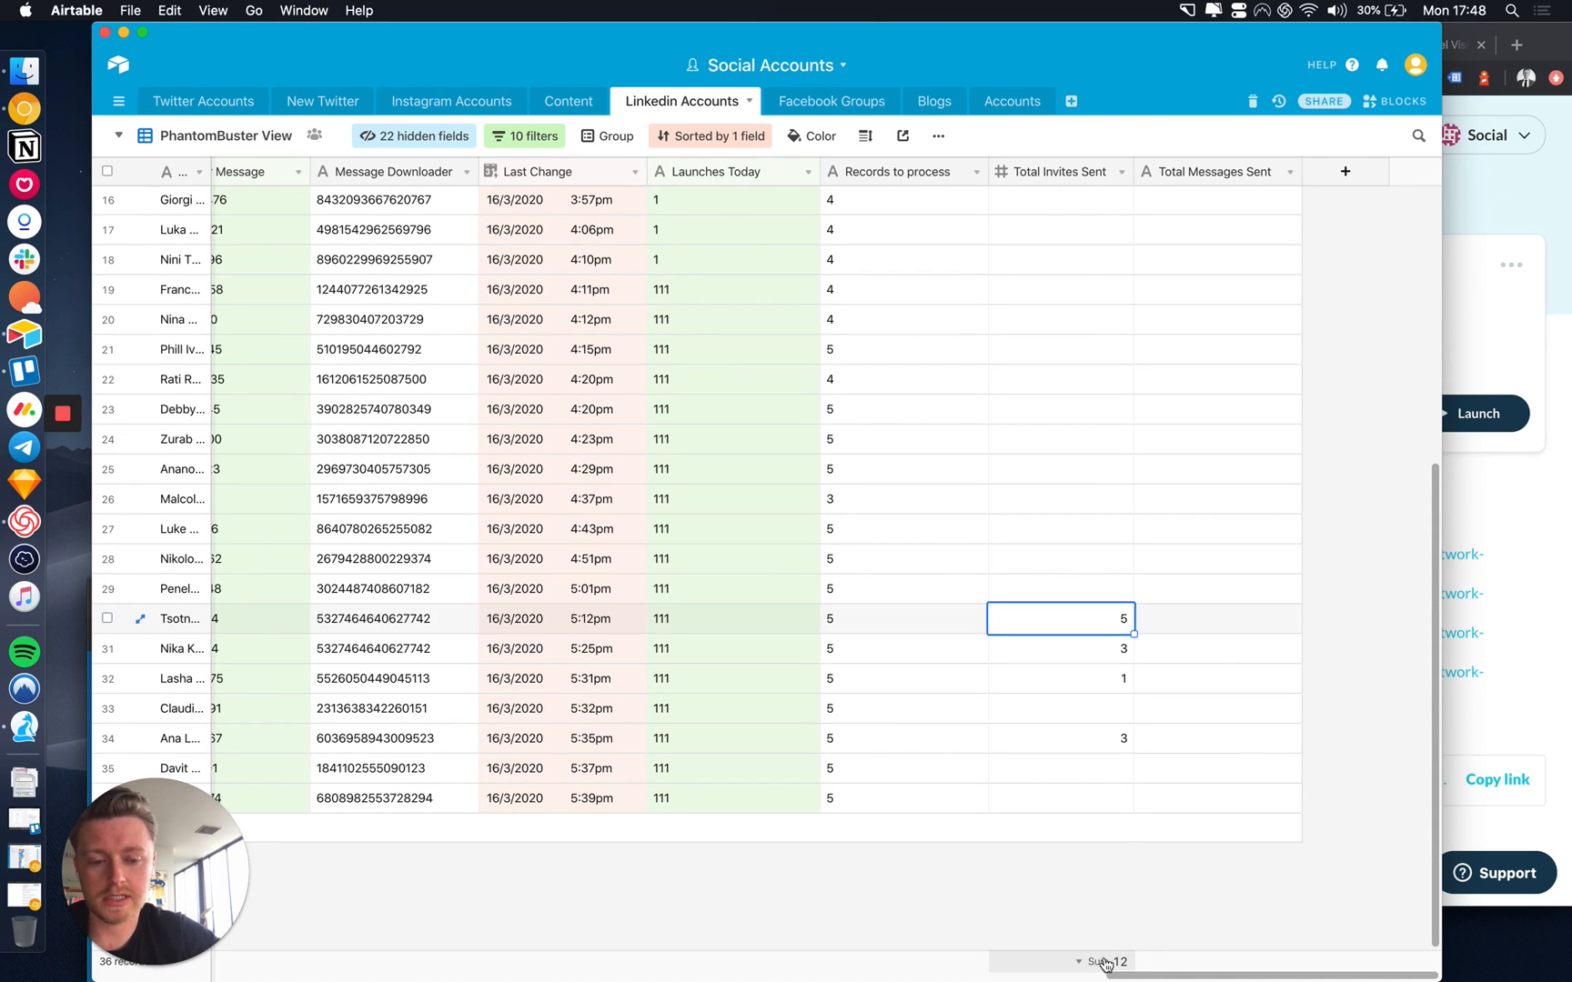
{"action": "scroll", "coordinate": [1089, 714], "scroll_direction": "up", "scroll_amount": 5}
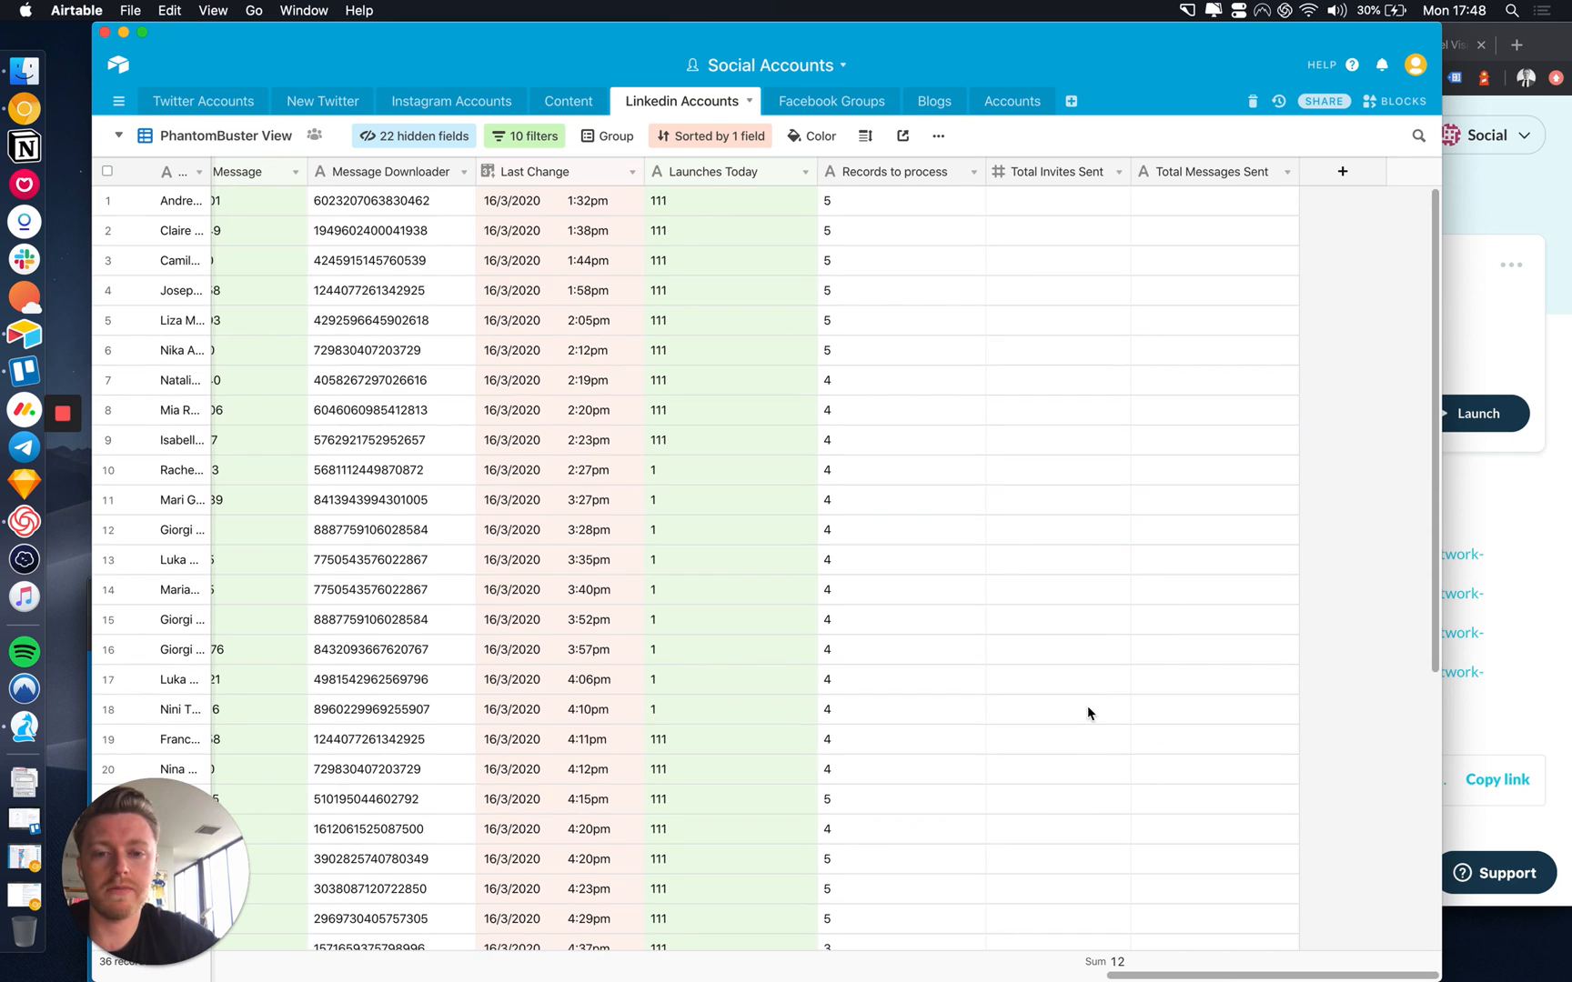
{"action": "scroll", "coordinate": [1089, 713], "scroll_direction": "down", "scroll_amount": 5}
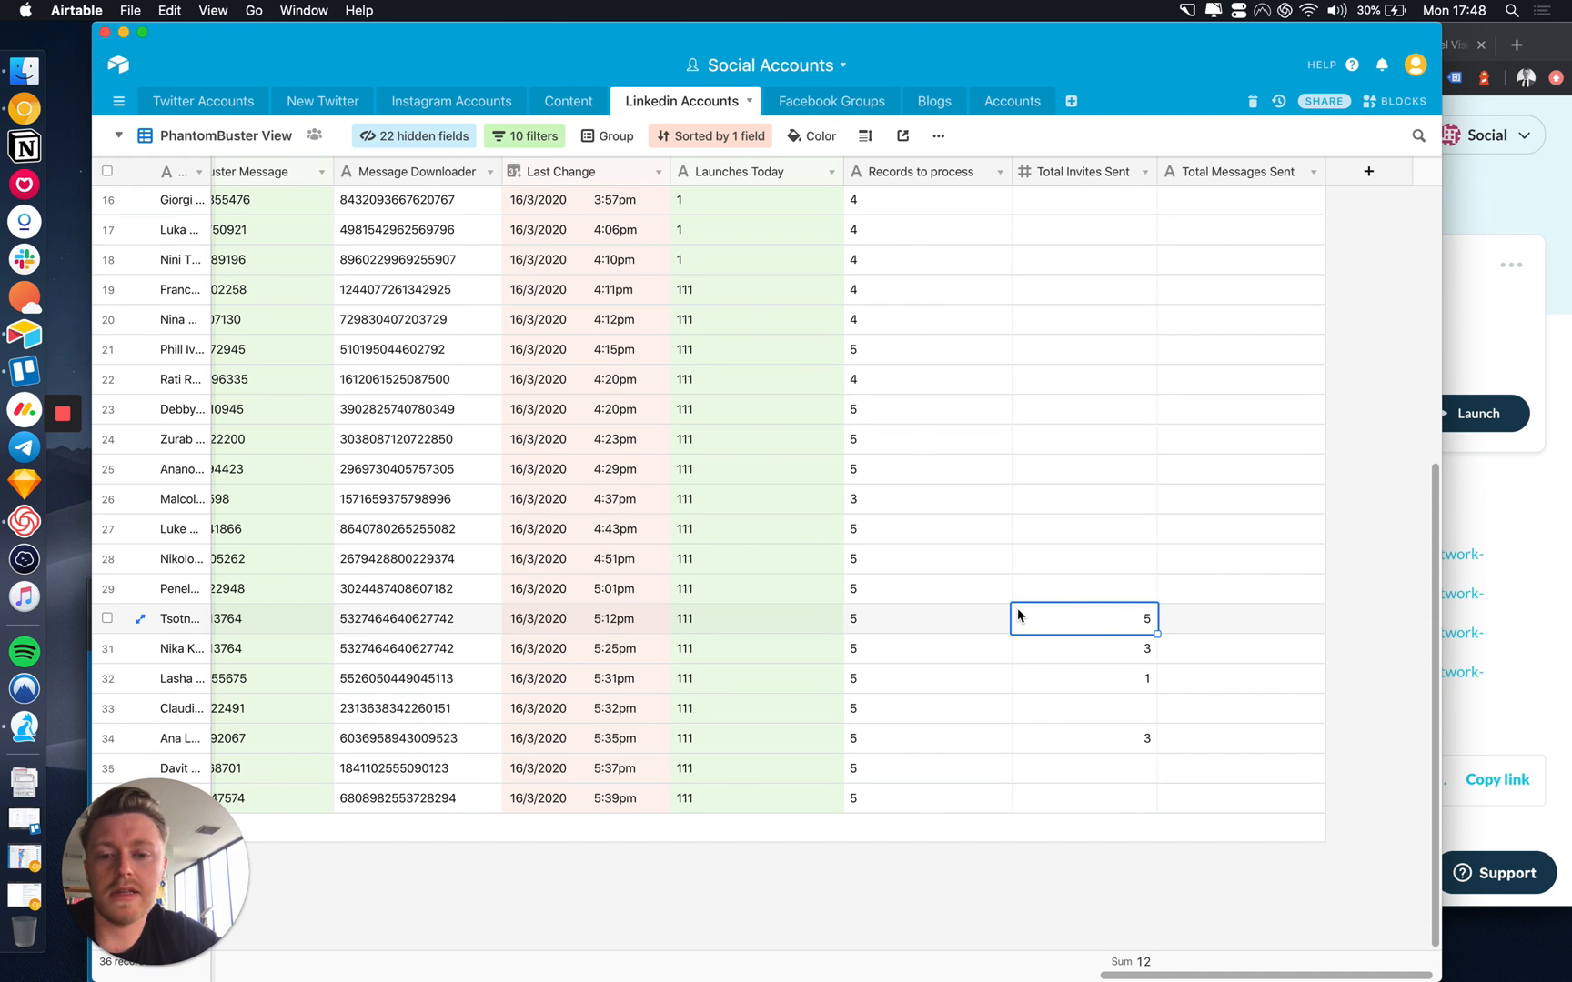
Return to the PhantomBuster ID columns and slightly narrow the PhantomBuster Message column.
{"action": "scroll", "coordinate": [1017, 607], "scroll_direction": "left", "scroll_amount": 10}
{"action": "scroll", "coordinate": [1017, 611], "scroll_direction": "left", "scroll_amount": 8}
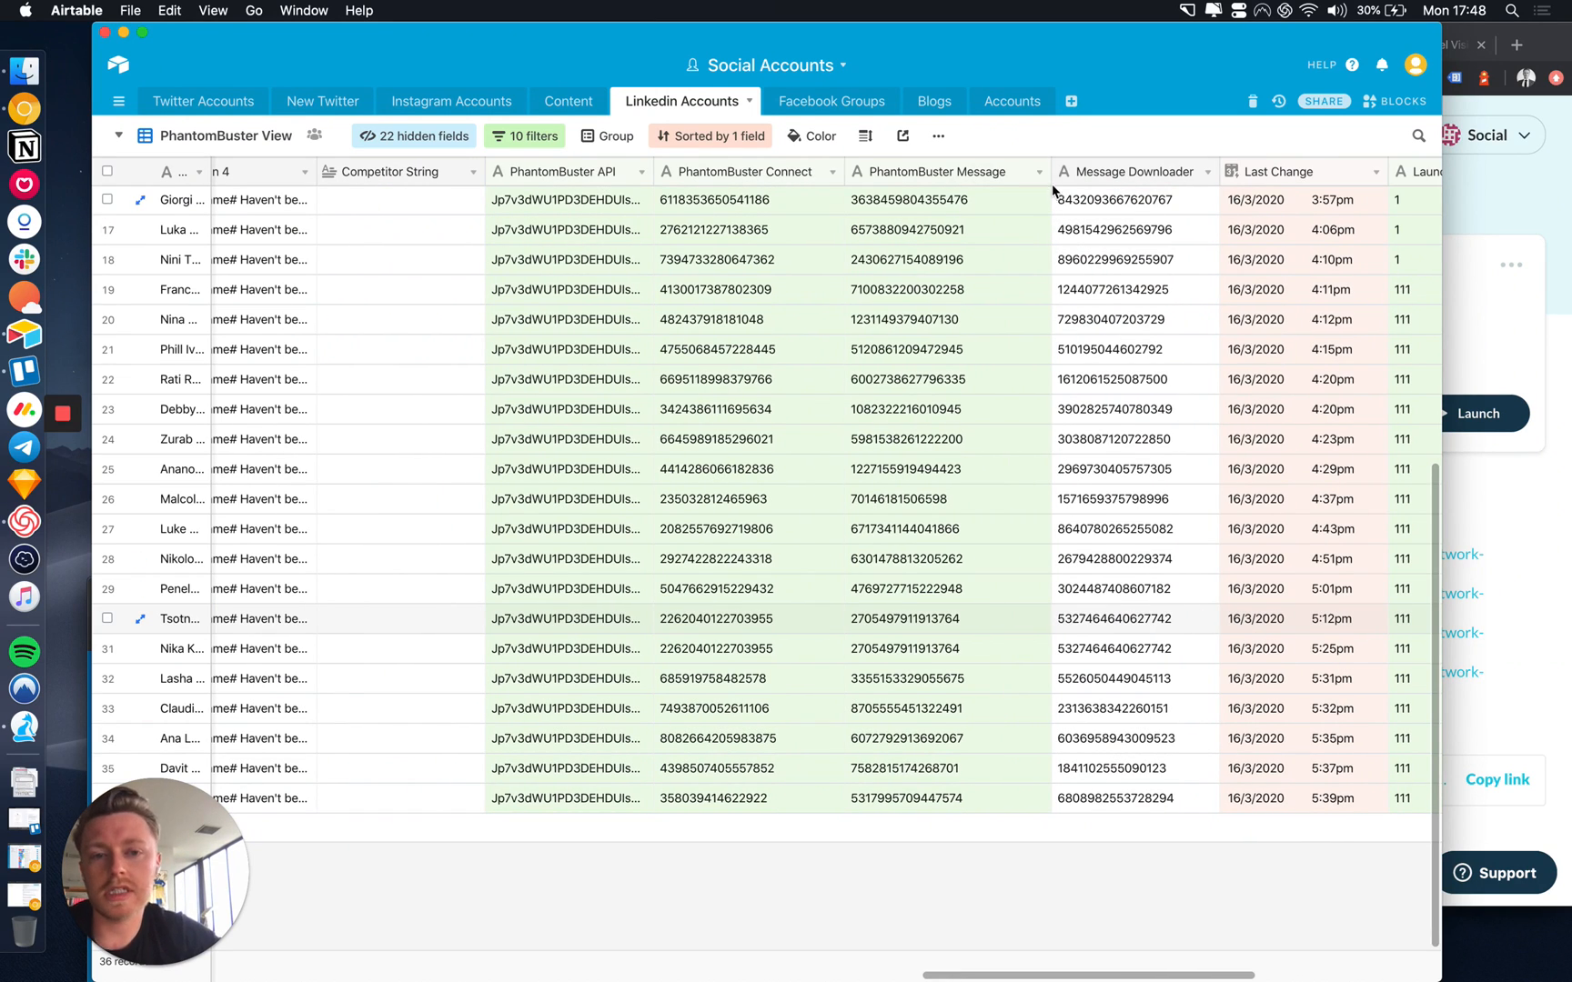
{"action": "scroll", "coordinate": [1052, 175], "scroll_direction": "up", "scroll_amount": 1}
{"action": "left_click_drag", "start_coordinate": [1052, 175], "coordinate": [1026, 173]}
Go back to the message link columns and widen the Message 4 URL column to show its full links.
{"action": "scroll", "coordinate": [913, 353], "scroll_direction": "left", "scroll_amount": 10}
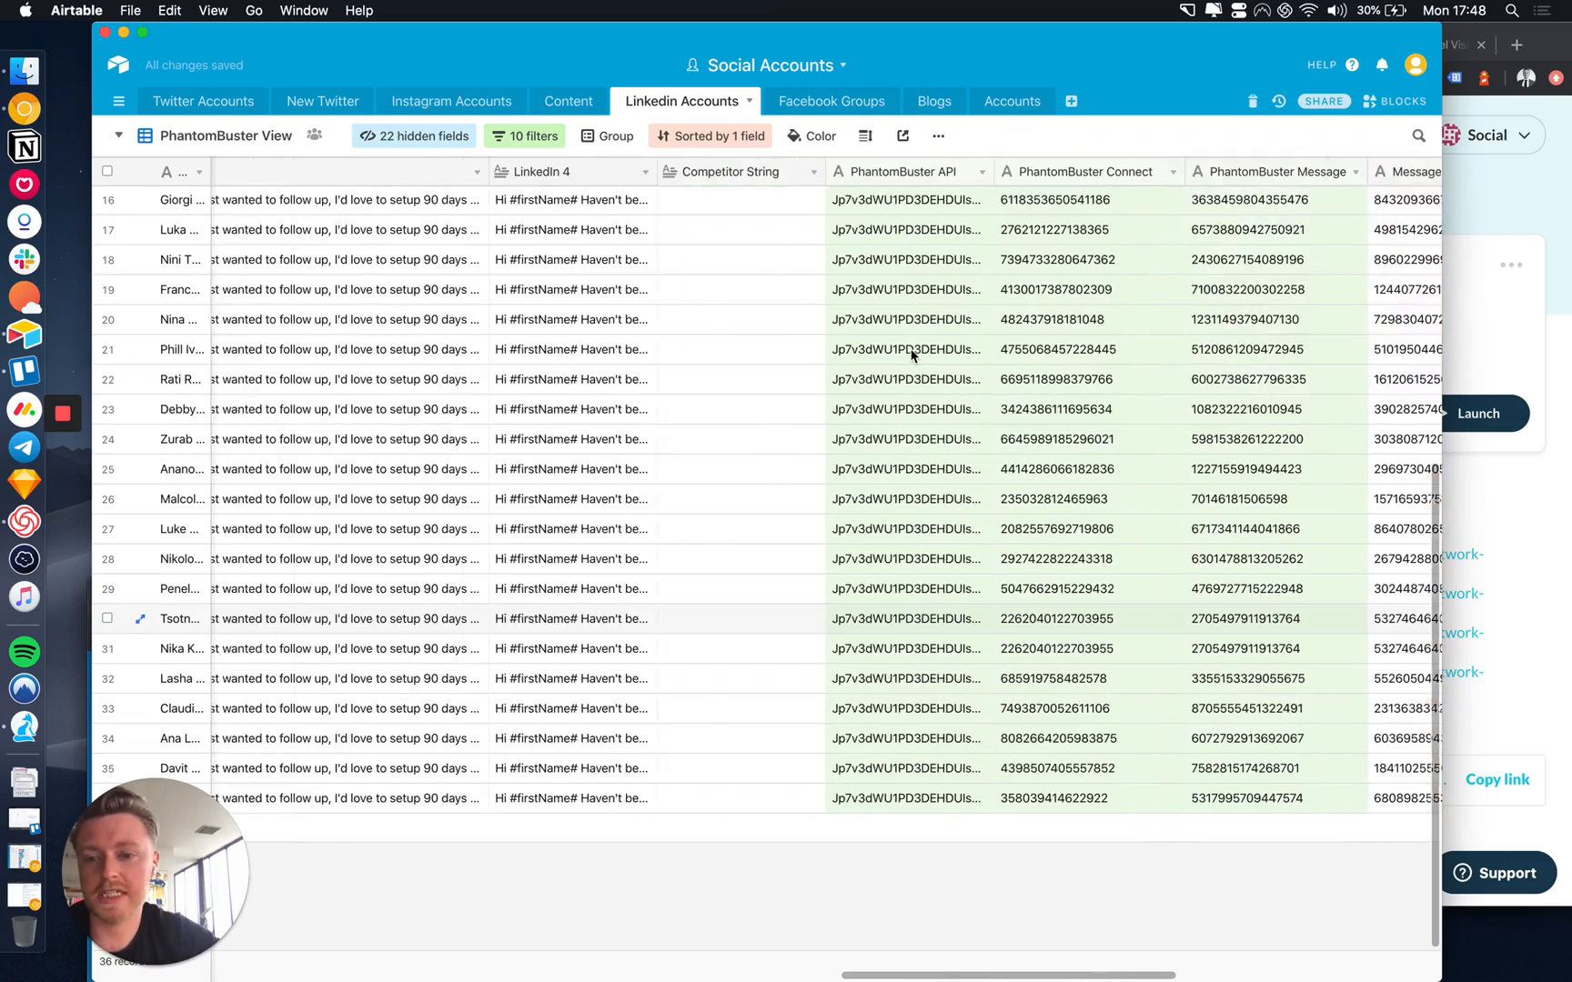
{"action": "scroll", "coordinate": [912, 353], "scroll_direction": "left", "scroll_amount": 10}
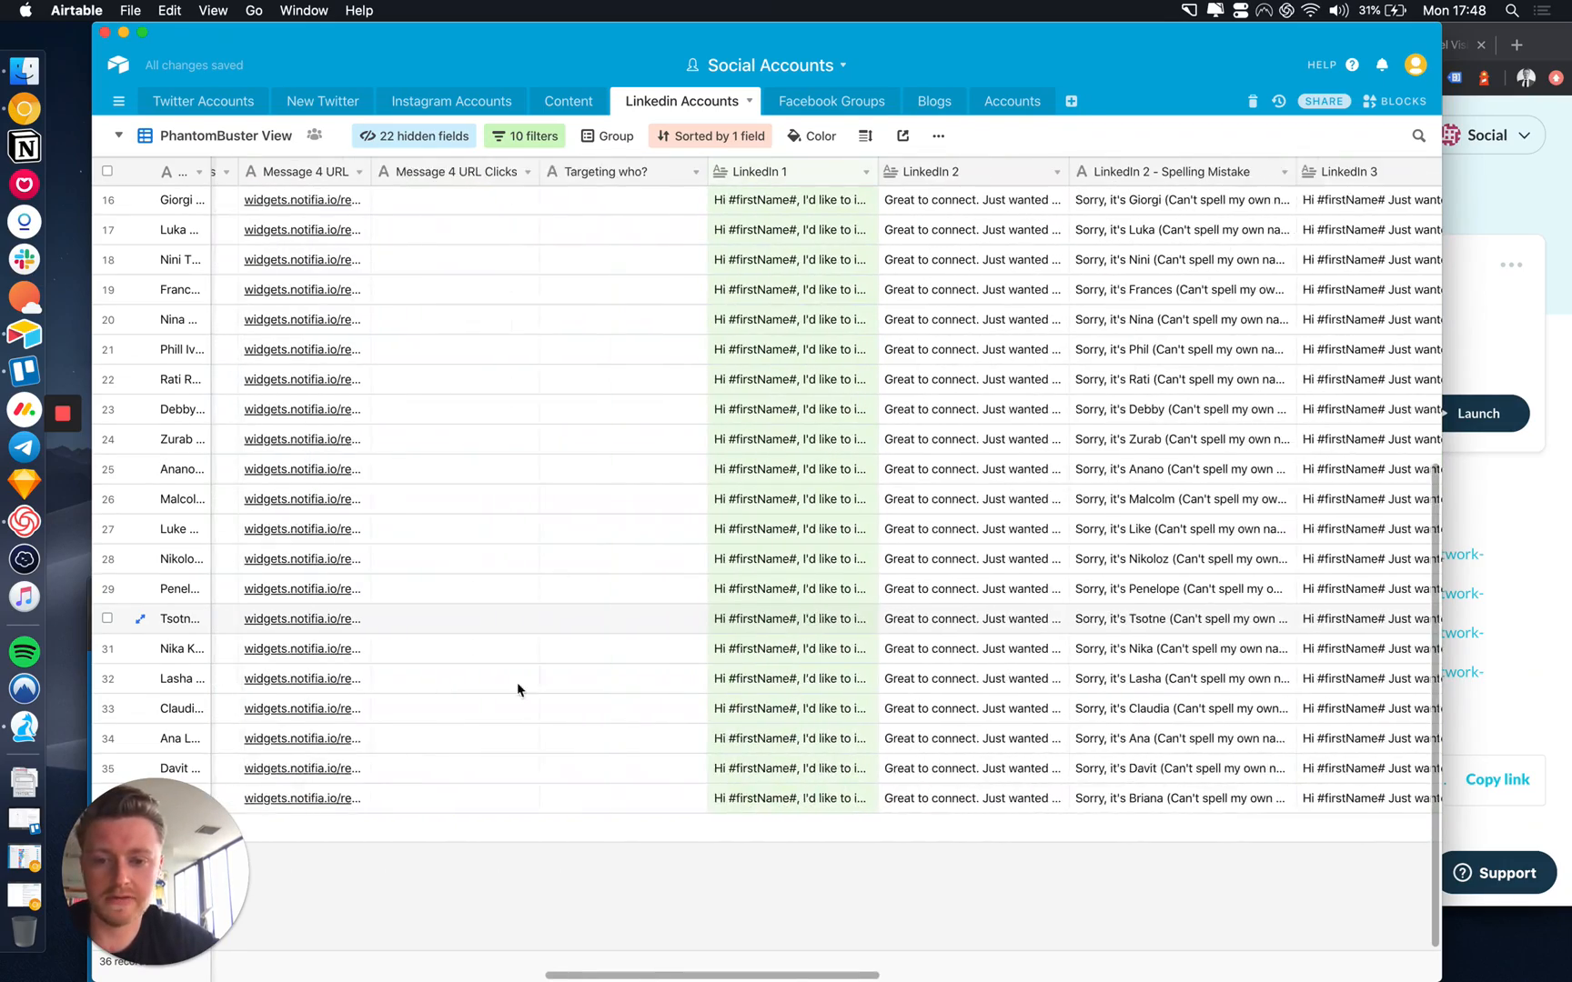
{"action": "scroll", "coordinate": [515, 790], "scroll_direction": "left", "scroll_amount": 5}
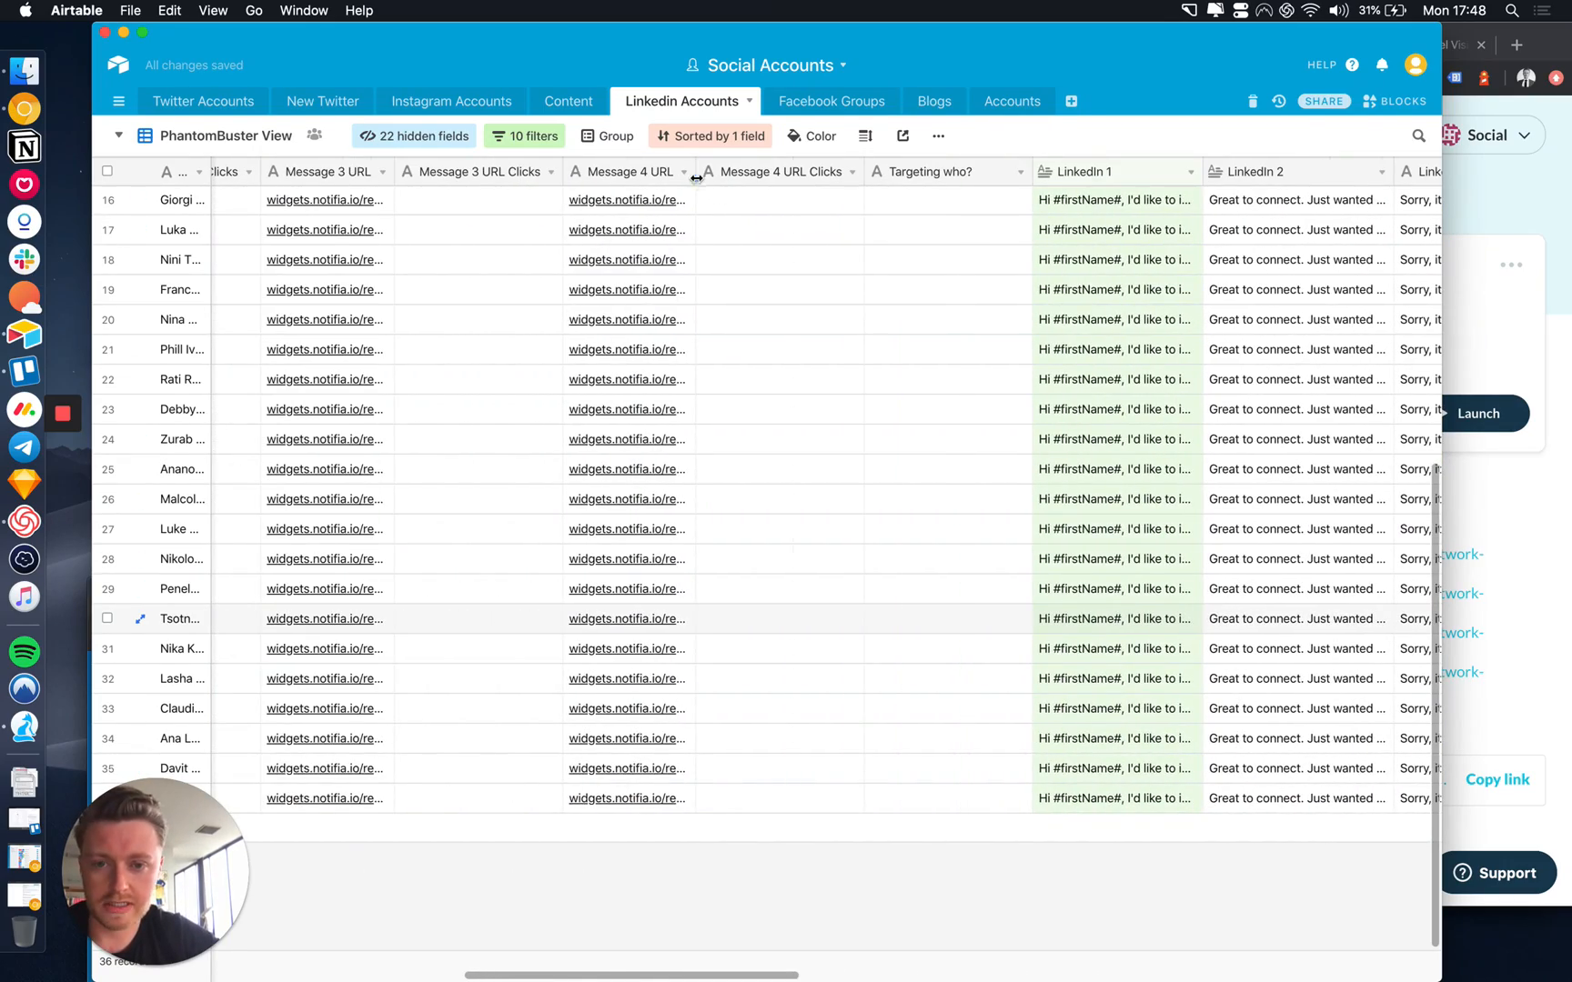
{"action": "left_click_drag", "start_coordinate": [739, 175], "coordinate": [768, 176]}
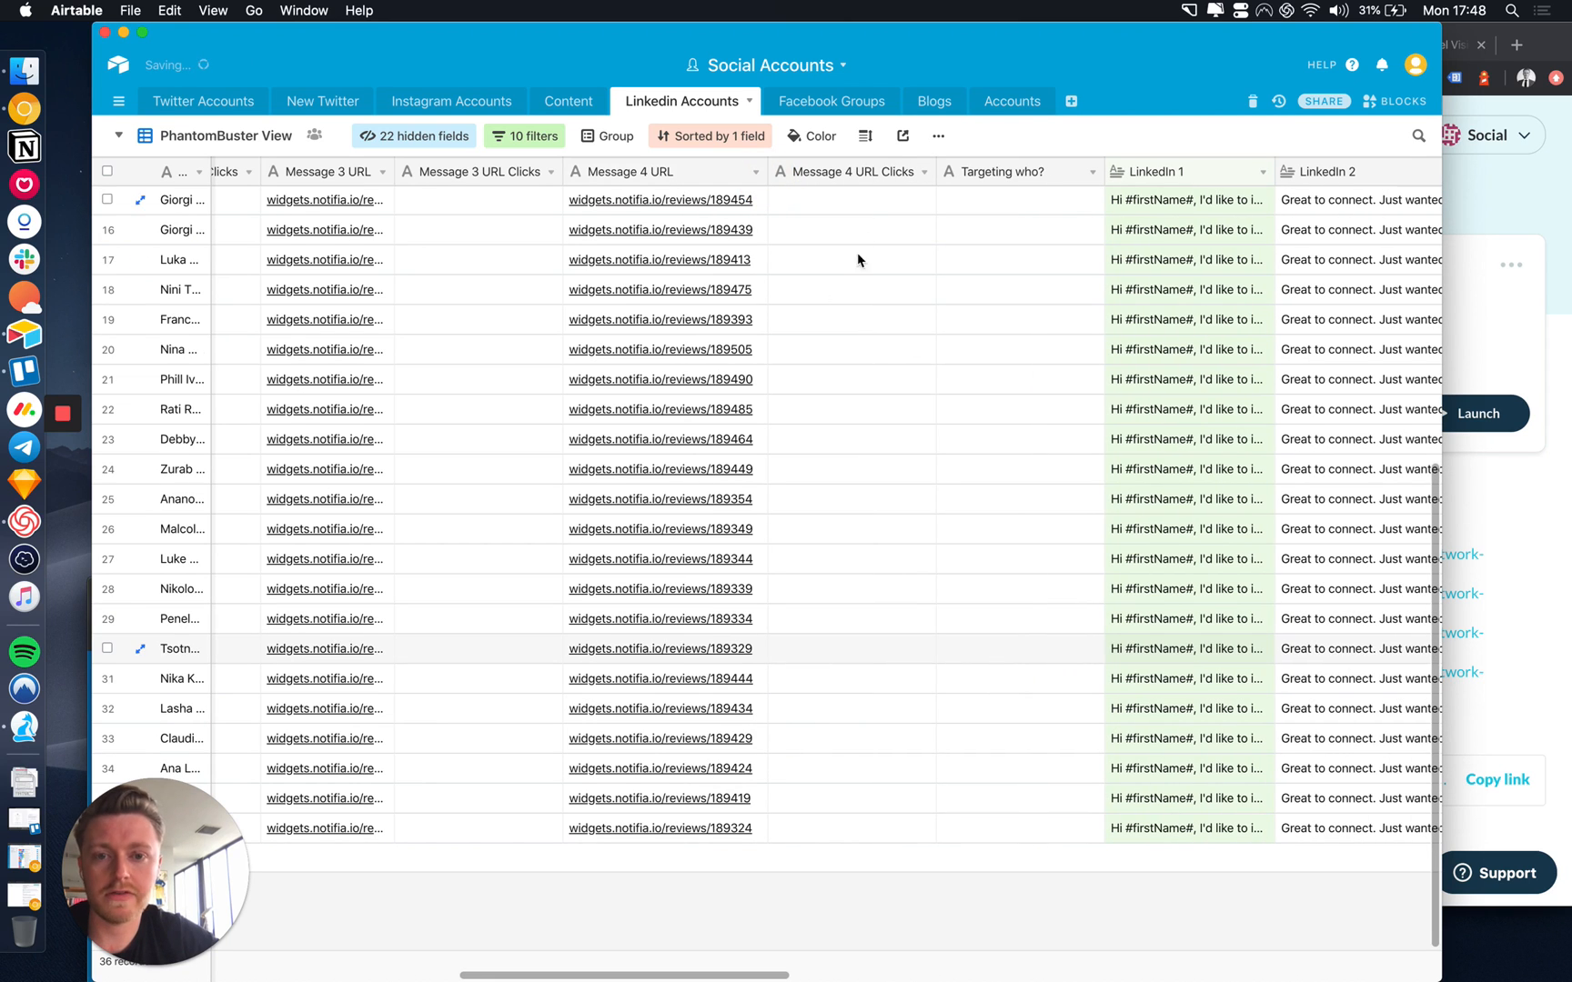
Return to the Message 2 URL column, switch to Chrome and show the Integromat scenario Integration Airtable, Rebrandly.
{"action": "scroll", "coordinate": [516, 750], "scroll_direction": "left", "scroll_amount": 8}
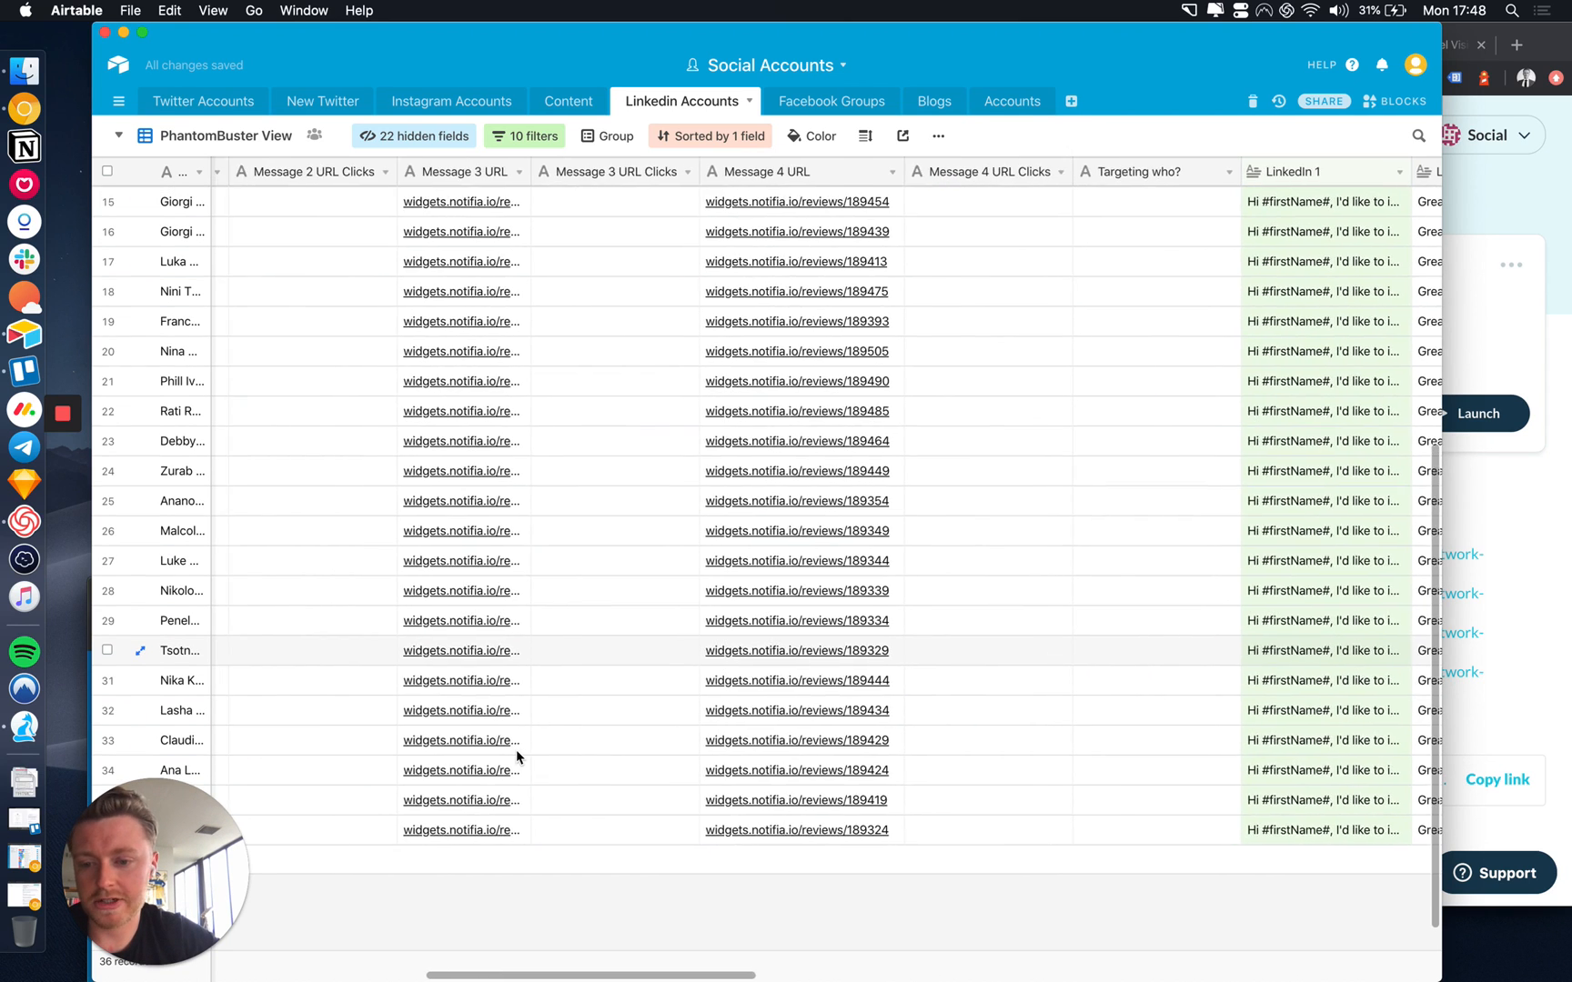
{"action": "scroll", "coordinate": [516, 757], "scroll_direction": "left", "scroll_amount": 5}
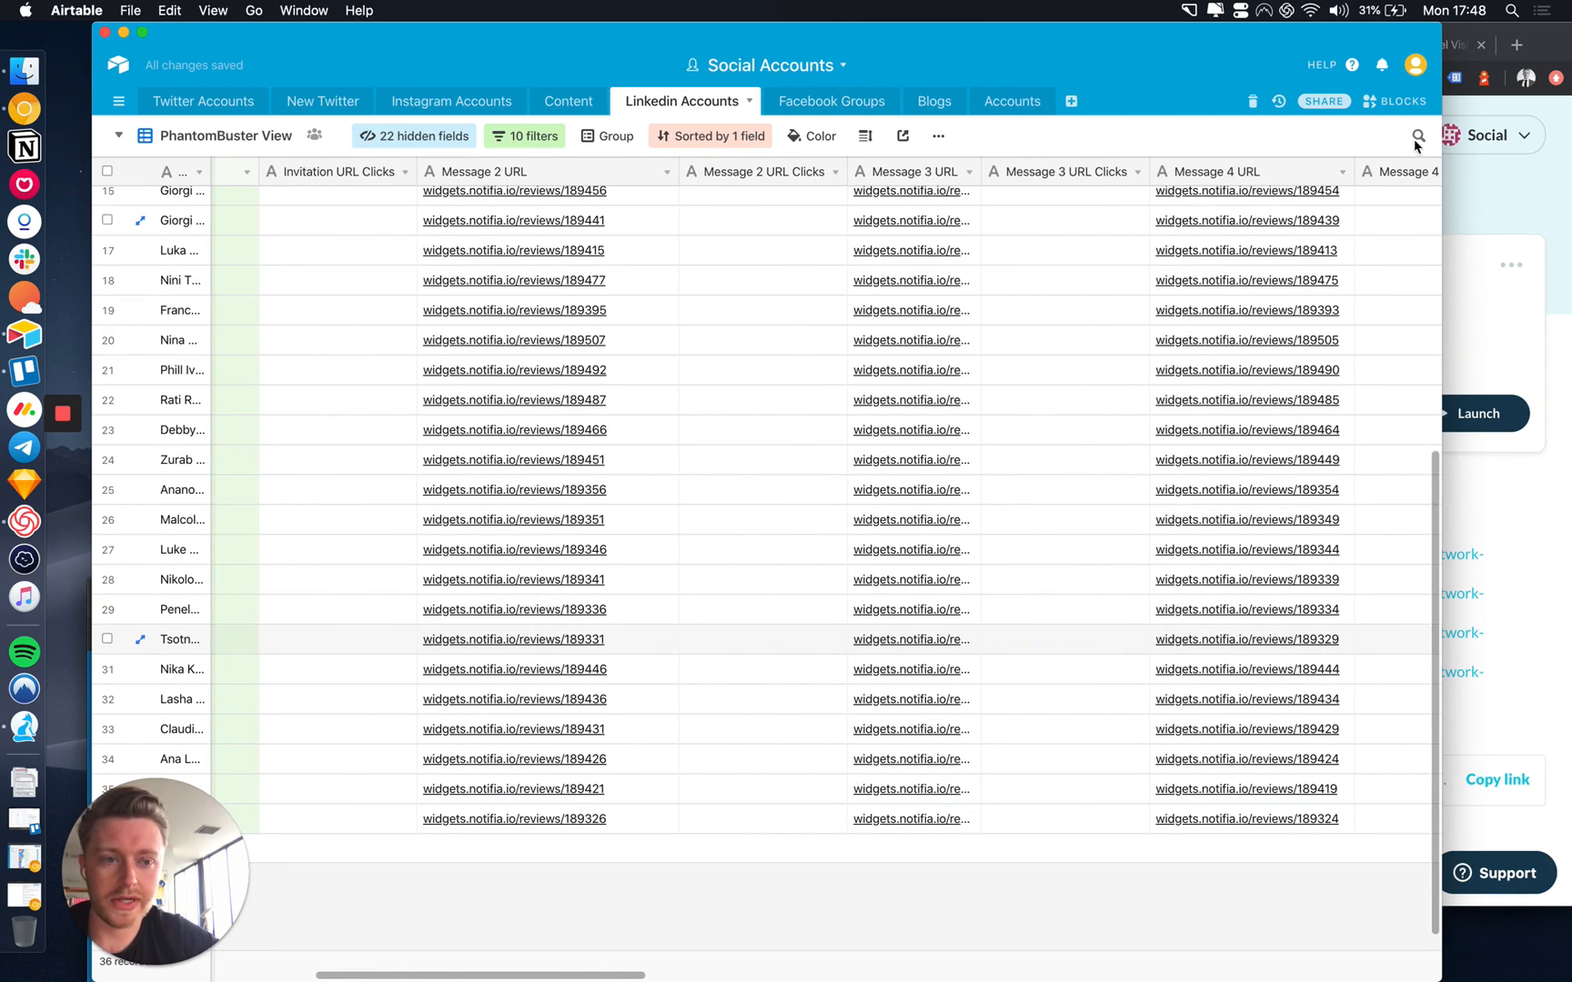
{"action": "left_click", "coordinate": [1478, 215]}
{"action": "left_click", "coordinate": [903, 47]}
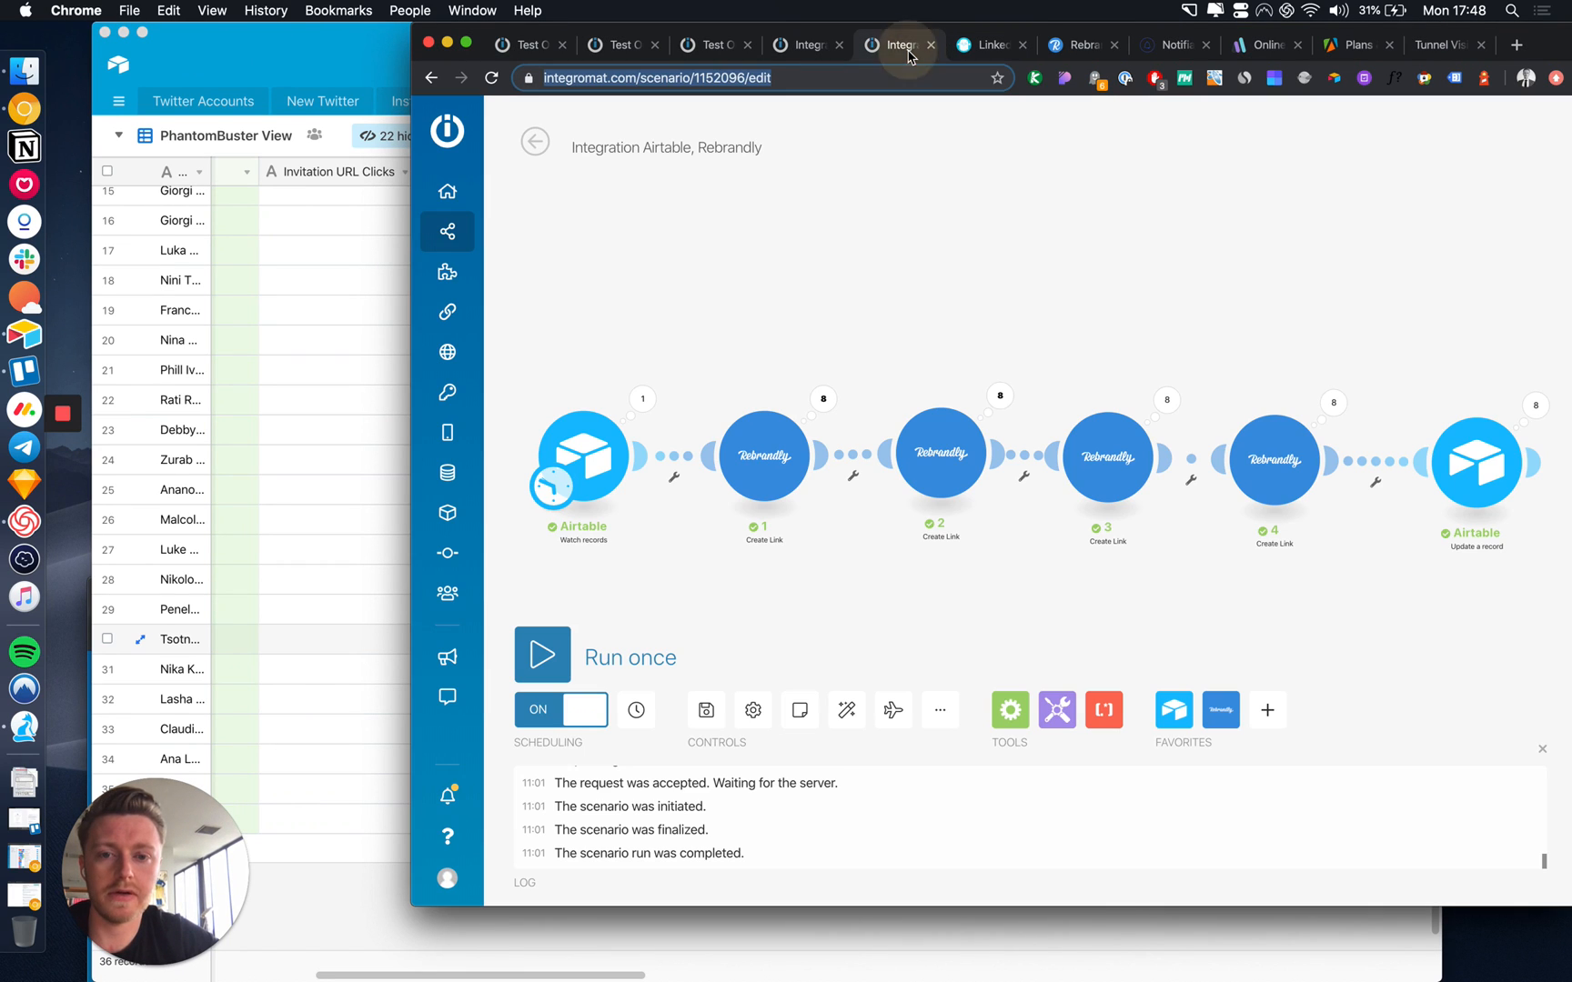
{"action": "left_click_drag", "start_coordinate": [955, 295], "coordinate": [954, 241]}
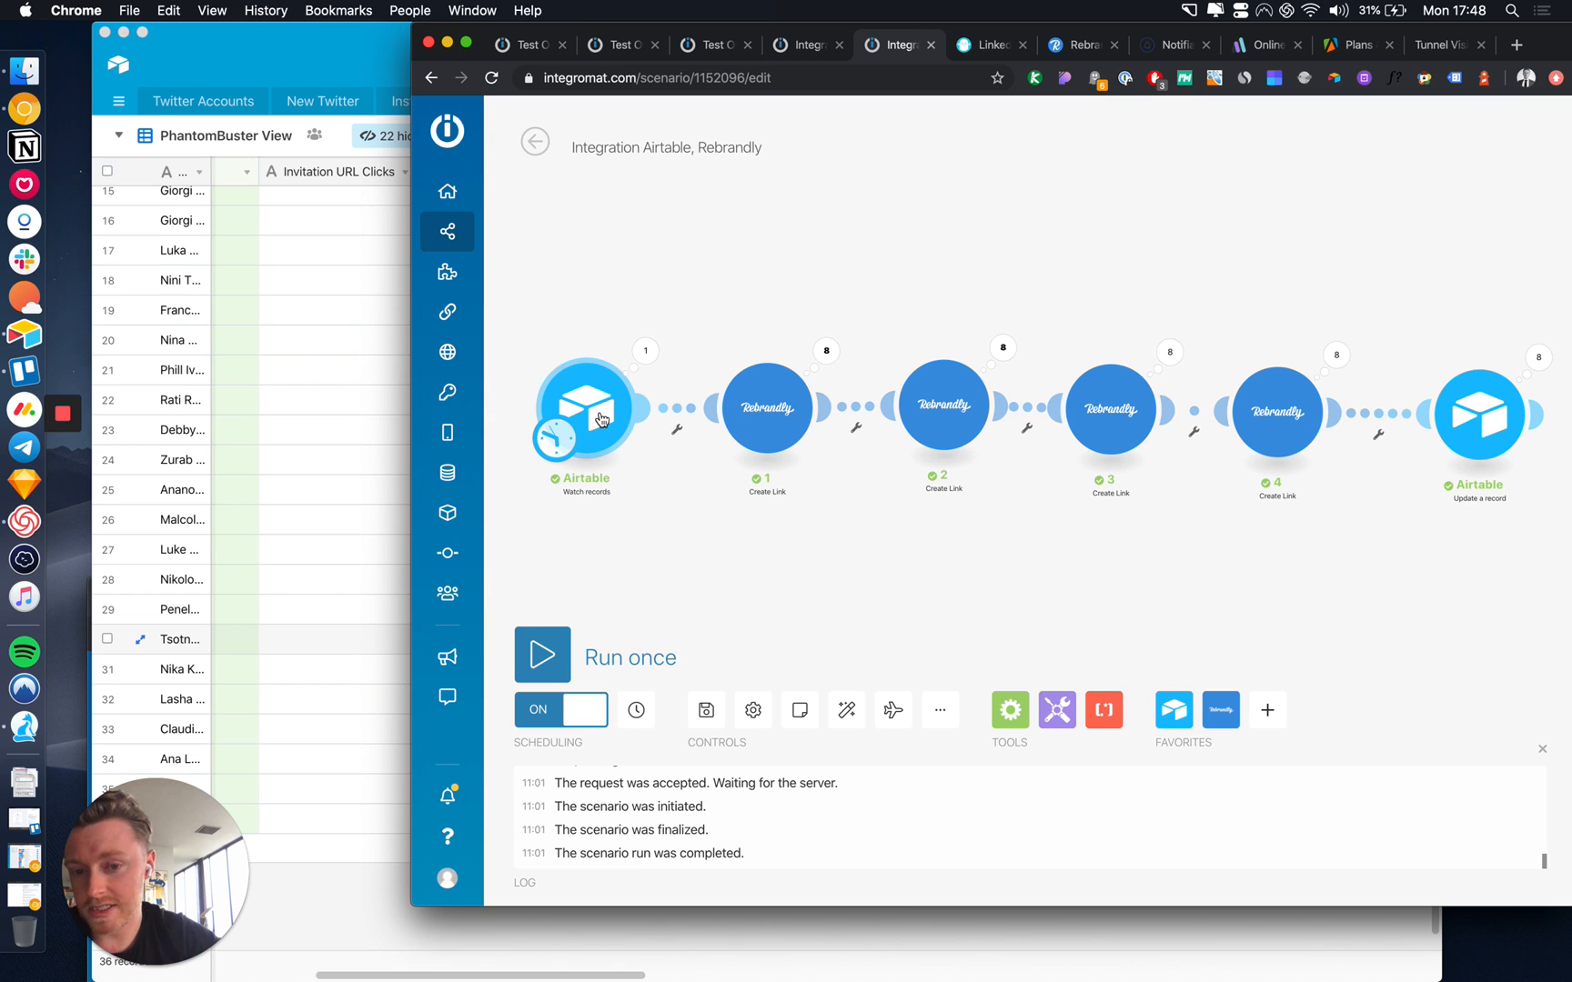
Switch back to Airtable and view the Cookies, Send to URL and Invitation URL columns.
{"action": "left_click", "coordinate": [336, 421]}
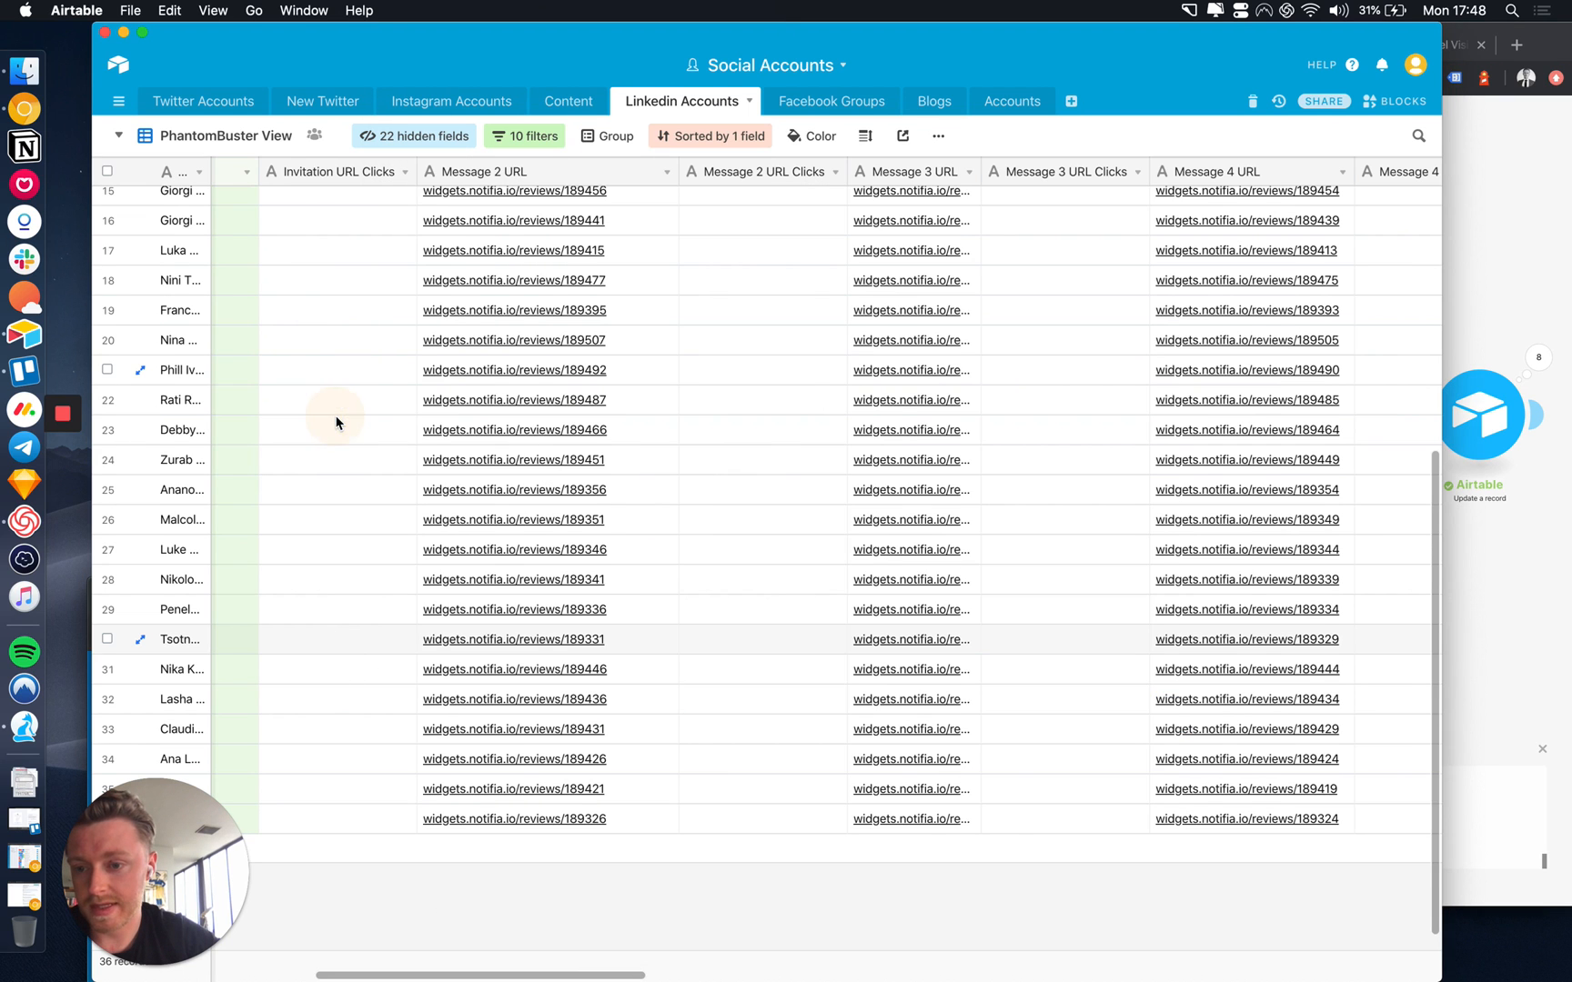
{"action": "scroll", "coordinate": [336, 421], "scroll_direction": "left", "scroll_amount": 5}
{"action": "scroll", "coordinate": [208, 583], "scroll_direction": "left", "scroll_amount": 5}
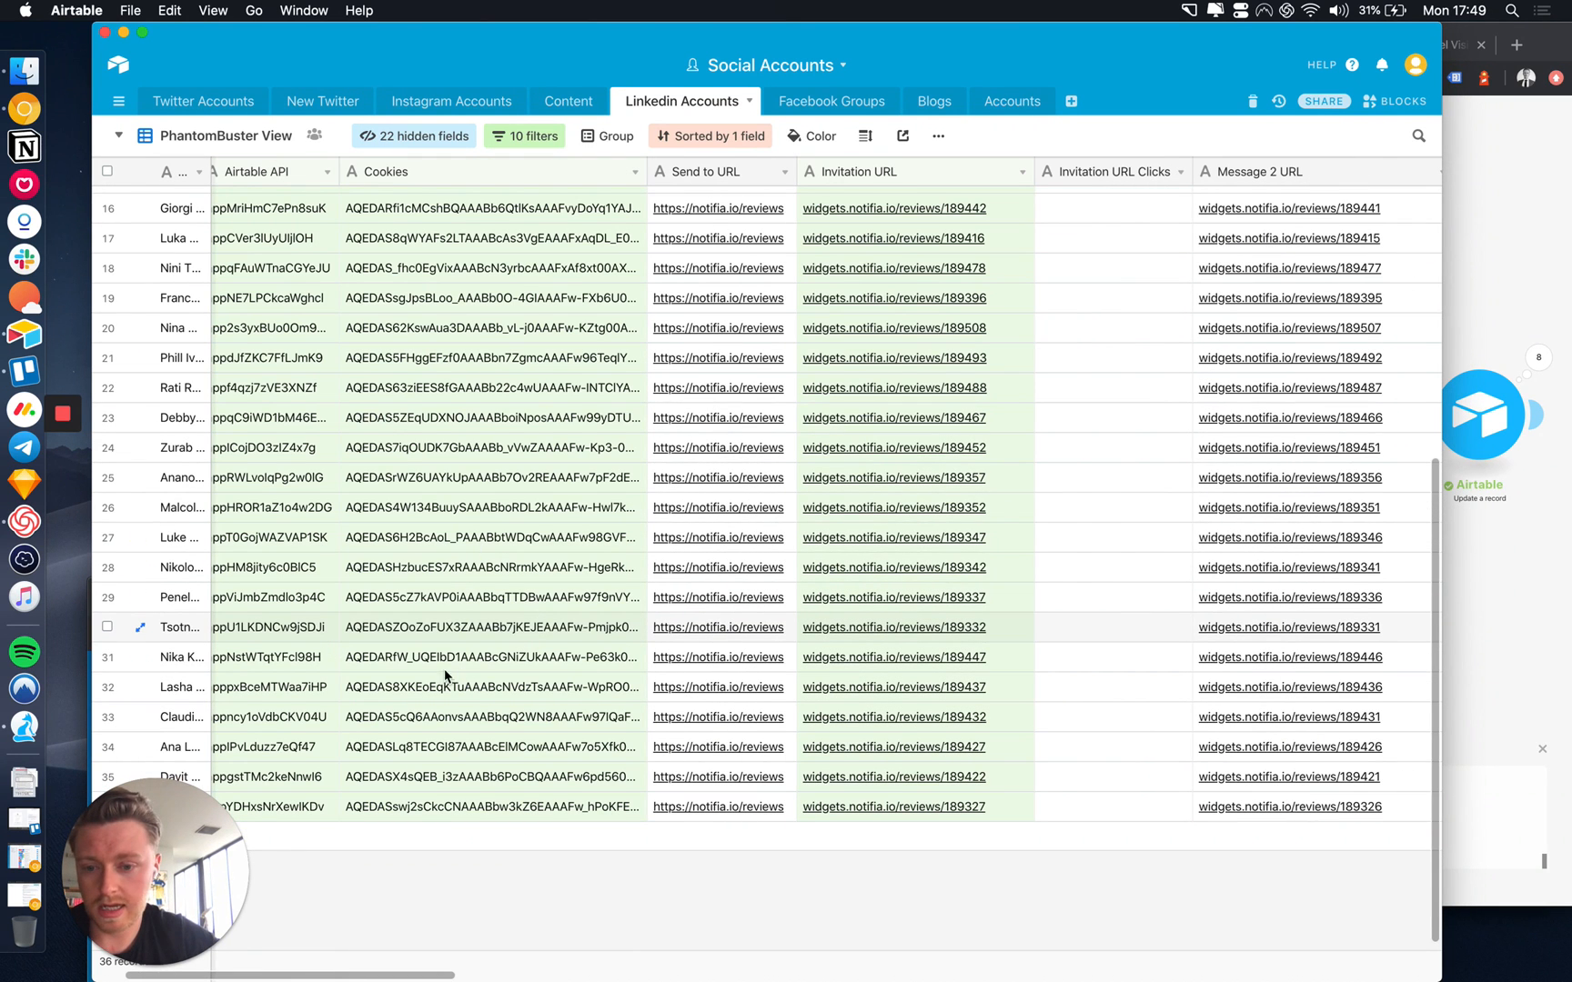
{"action": "scroll", "coordinate": [971, 495], "scroll_direction": "right", "scroll_amount": 5}
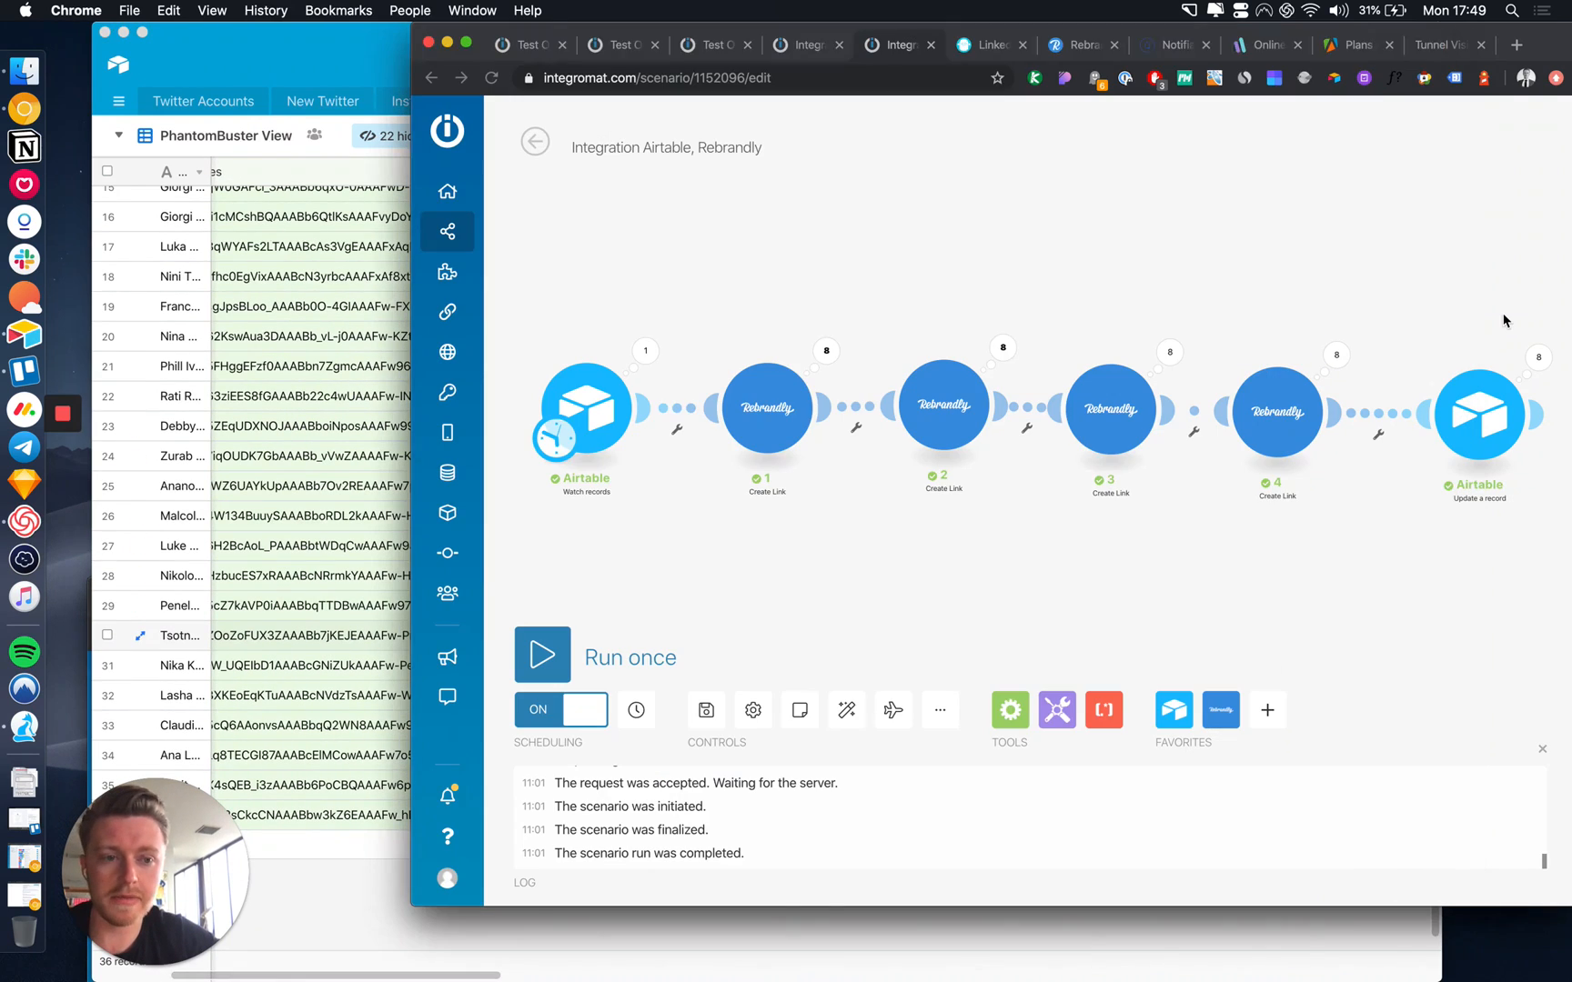
Switch to the Integromat scenario in Chrome and open the settings of its final Airtable Update a record module.
{"action": "left_click", "coordinate": [1492, 310]}
{"action": "left_click_drag", "start_coordinate": [992, 544], "coordinate": [846, 544]}
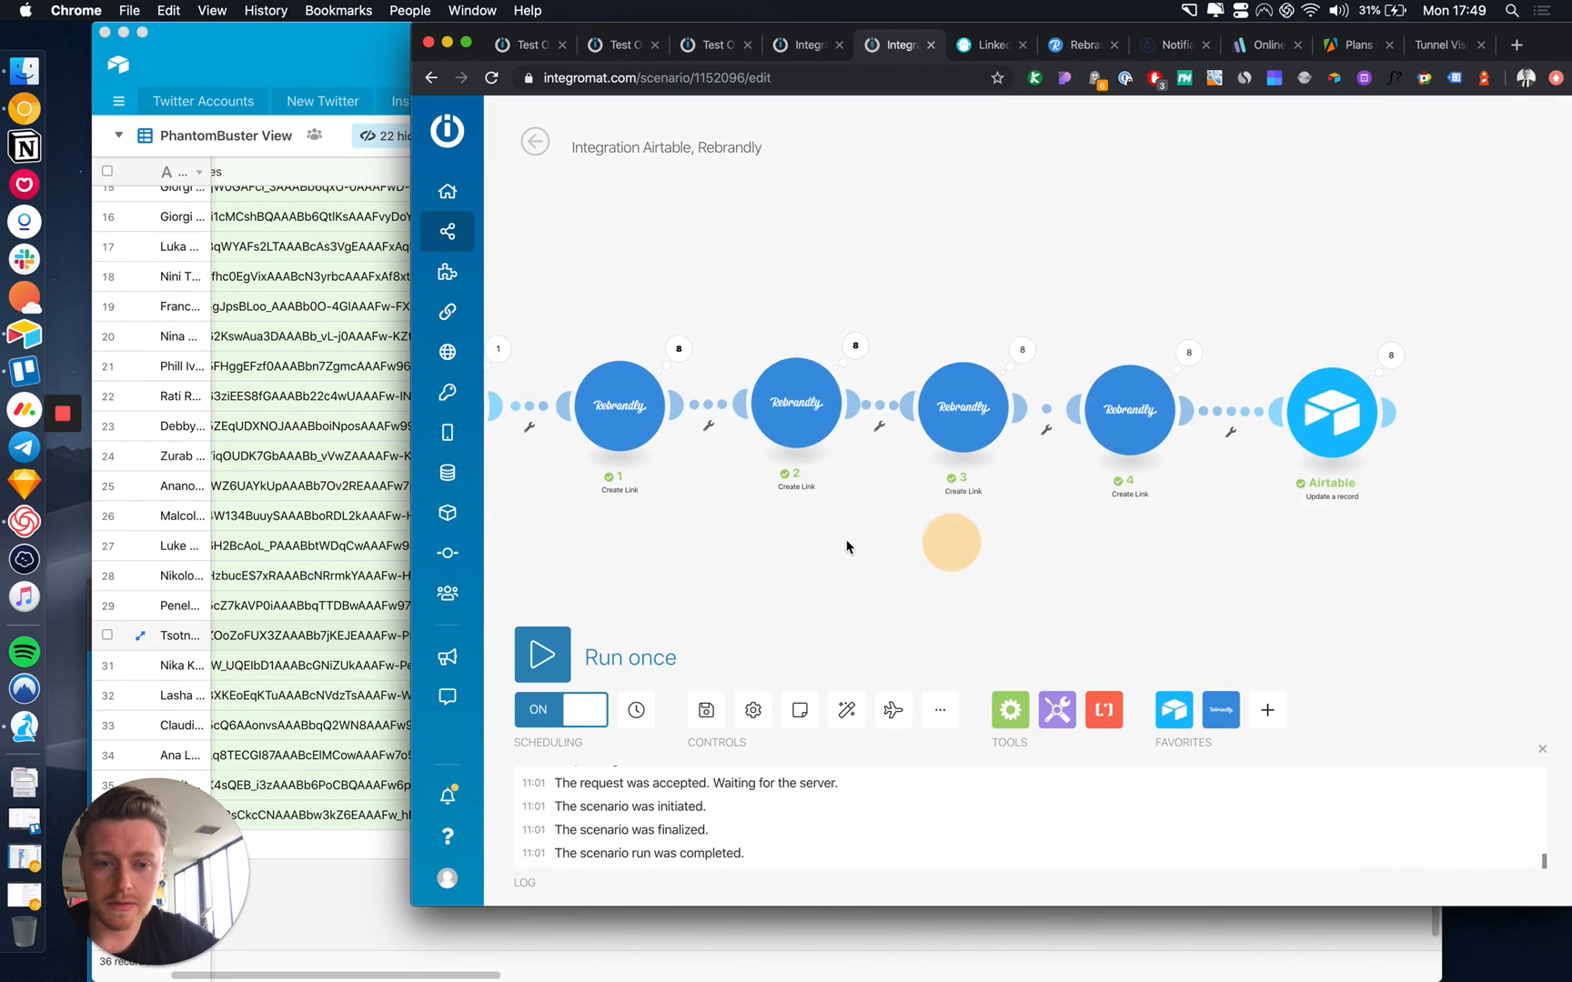
{"action": "left_click", "coordinate": [984, 529]}
{"action": "left_click_drag", "start_coordinate": [984, 528], "coordinate": [796, 531]}
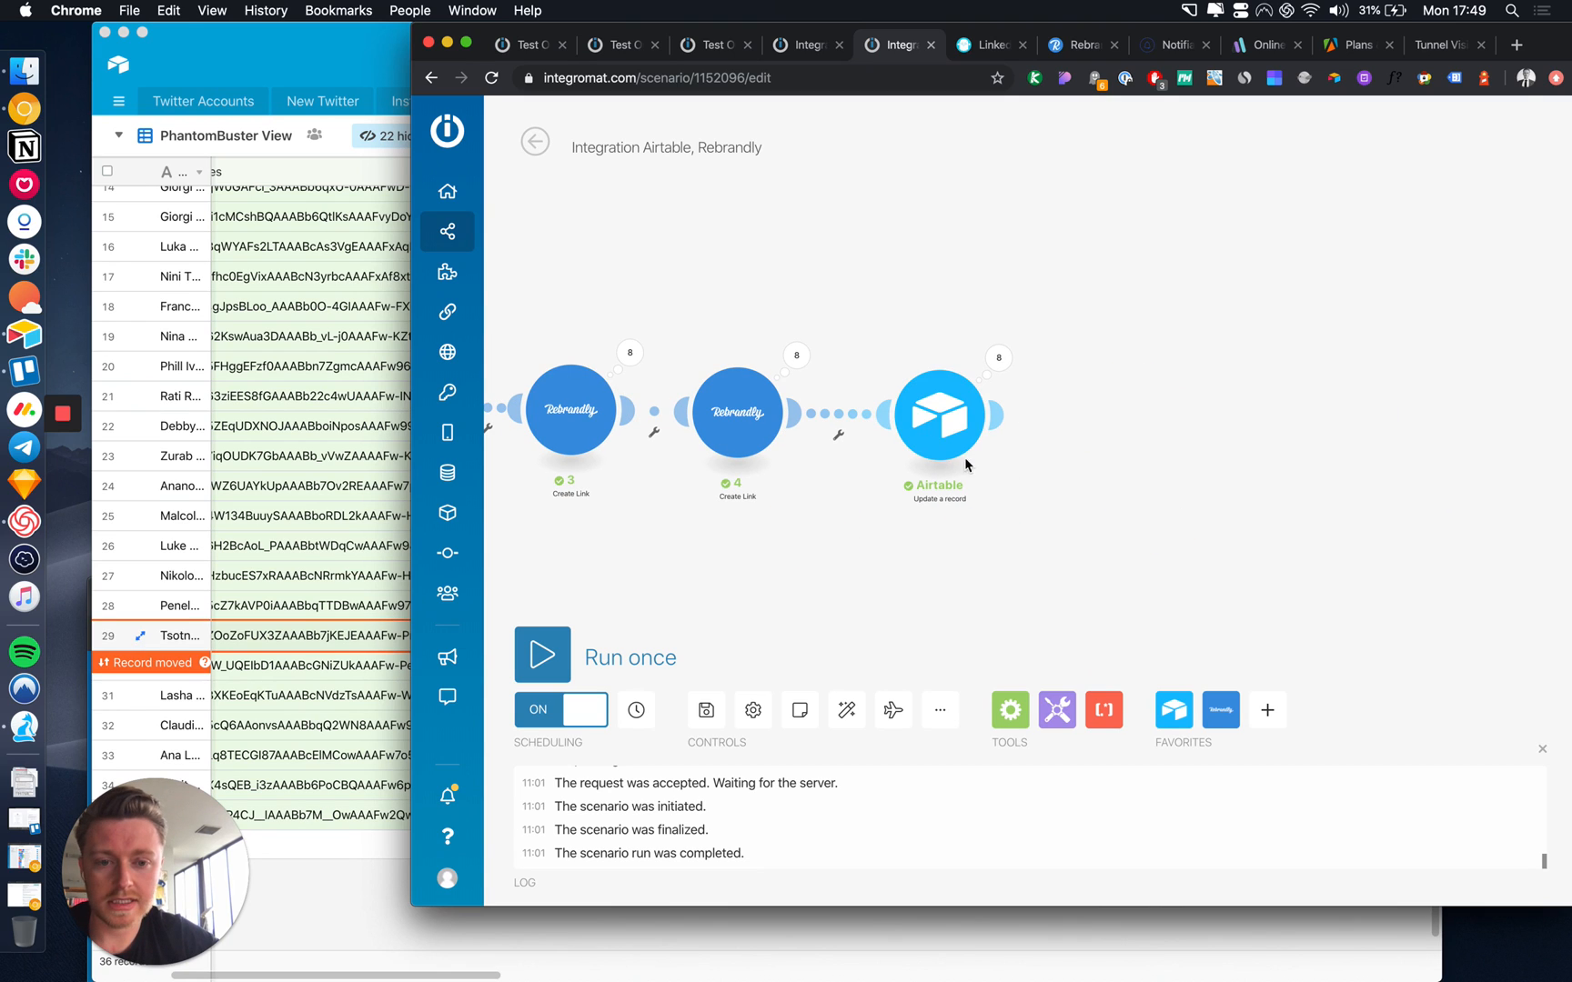
{"action": "left_click", "coordinate": [935, 415]}
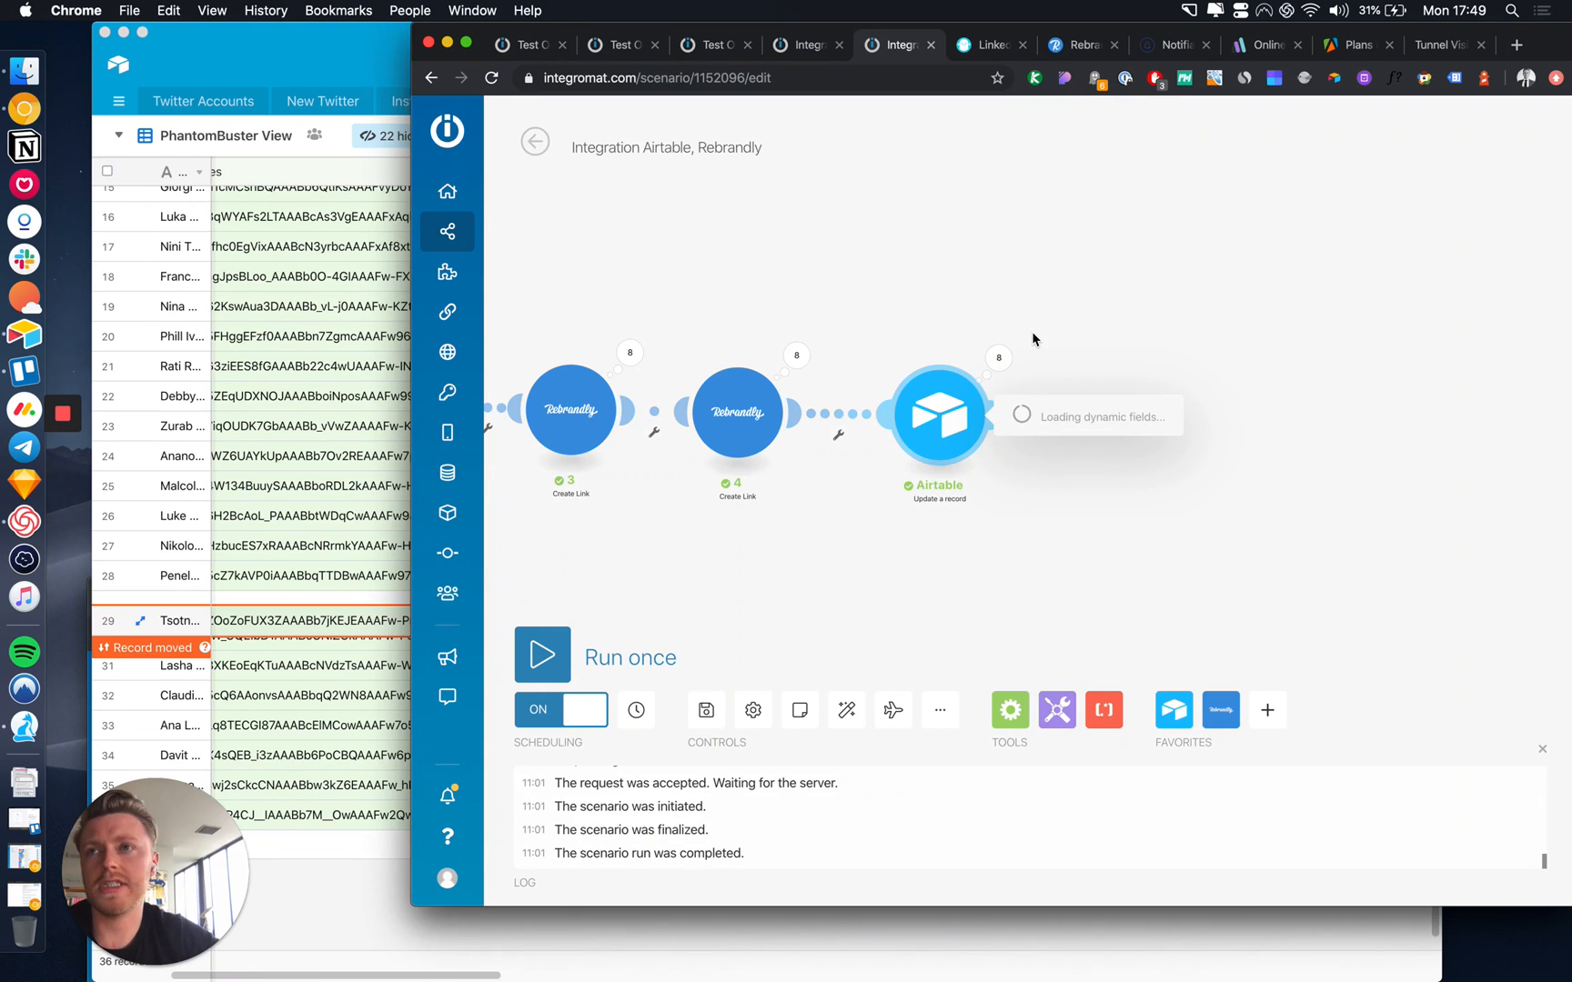
Switch back to Airtable and review the table from the First Name column across to the LinkedIn message template columns.
{"action": "left_click", "coordinate": [397, 353]}
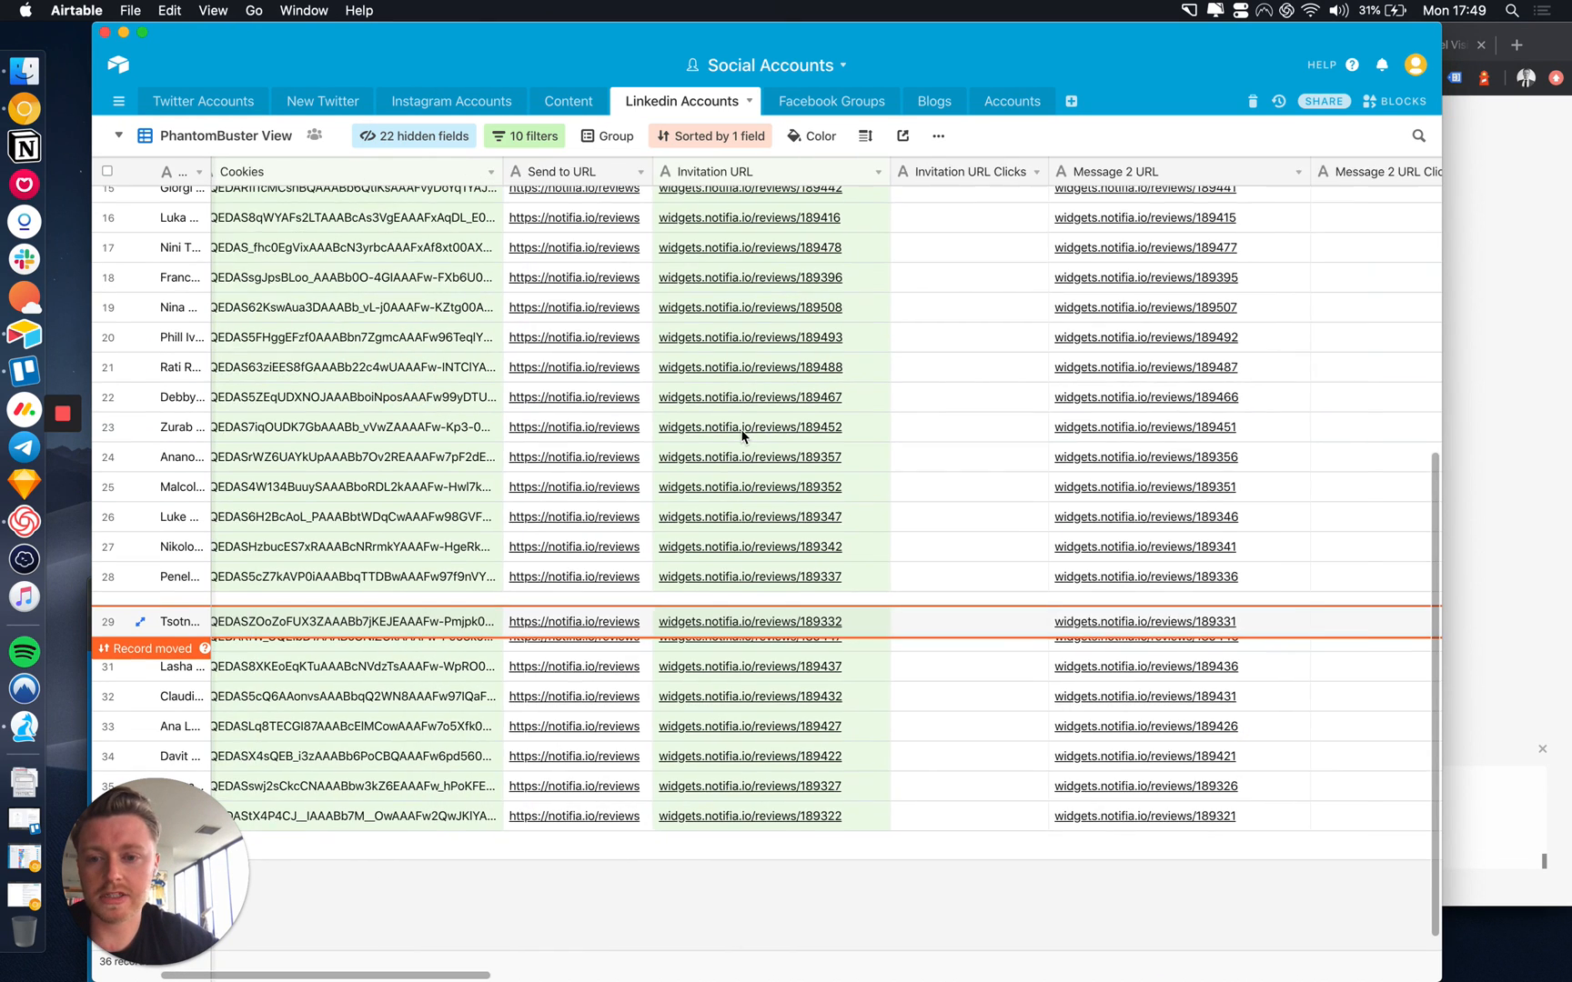
{"action": "scroll", "coordinate": [743, 436], "scroll_direction": "left", "scroll_amount": 5}
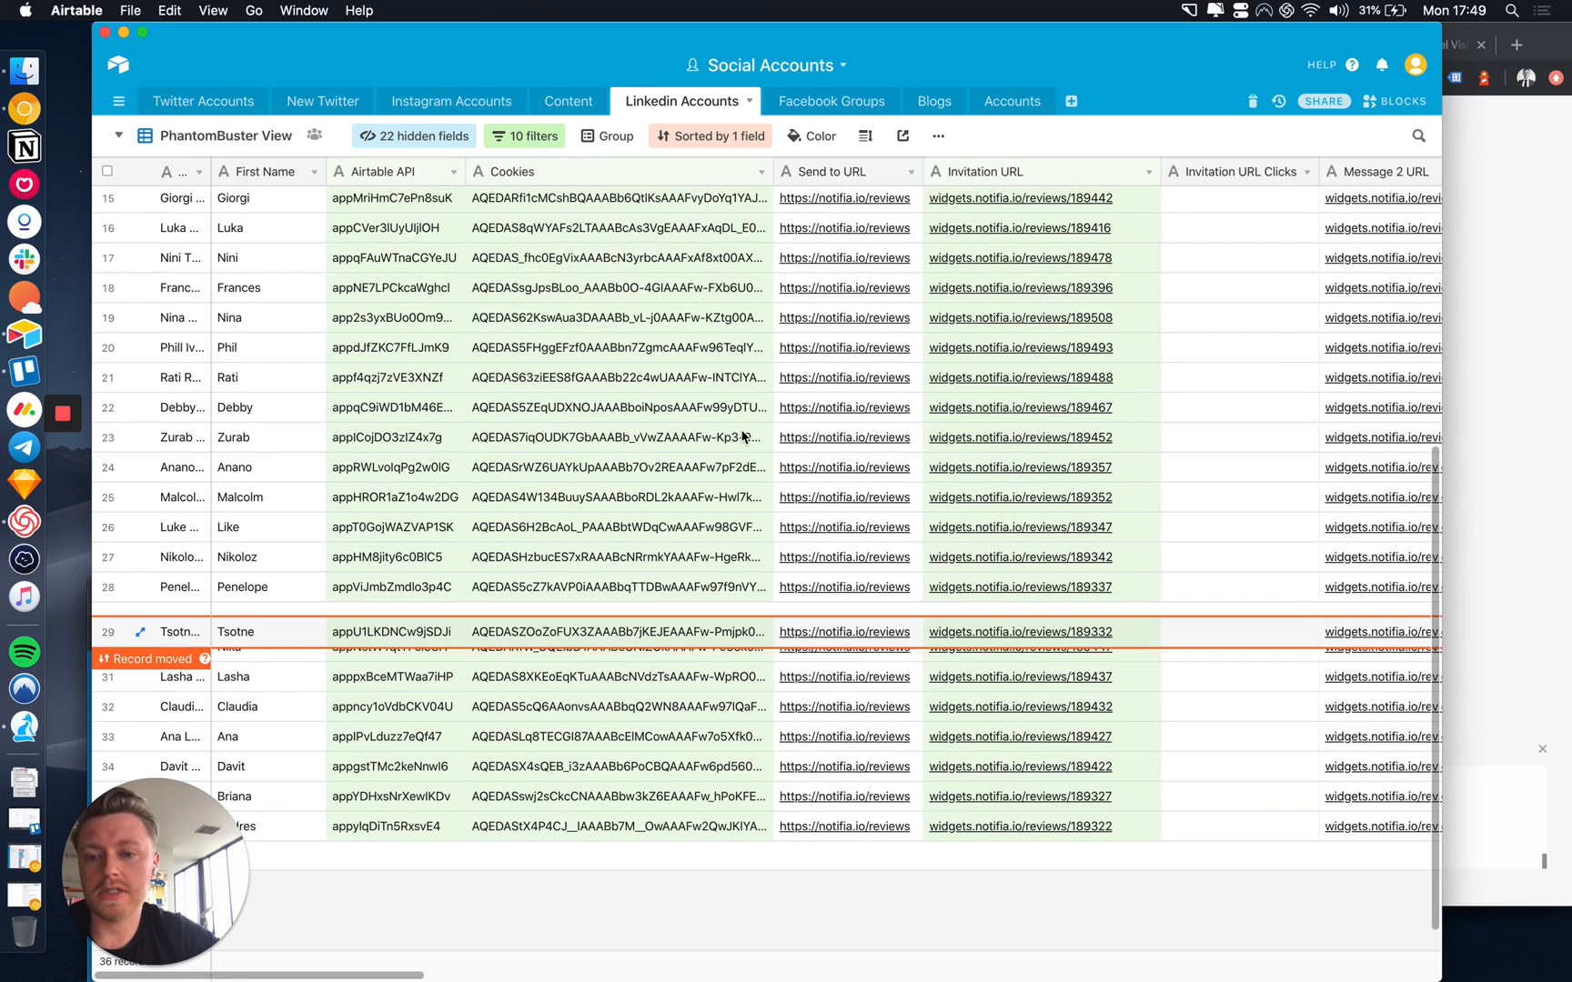
{"action": "scroll", "coordinate": [742, 437], "scroll_direction": "right", "scroll_amount": 15}
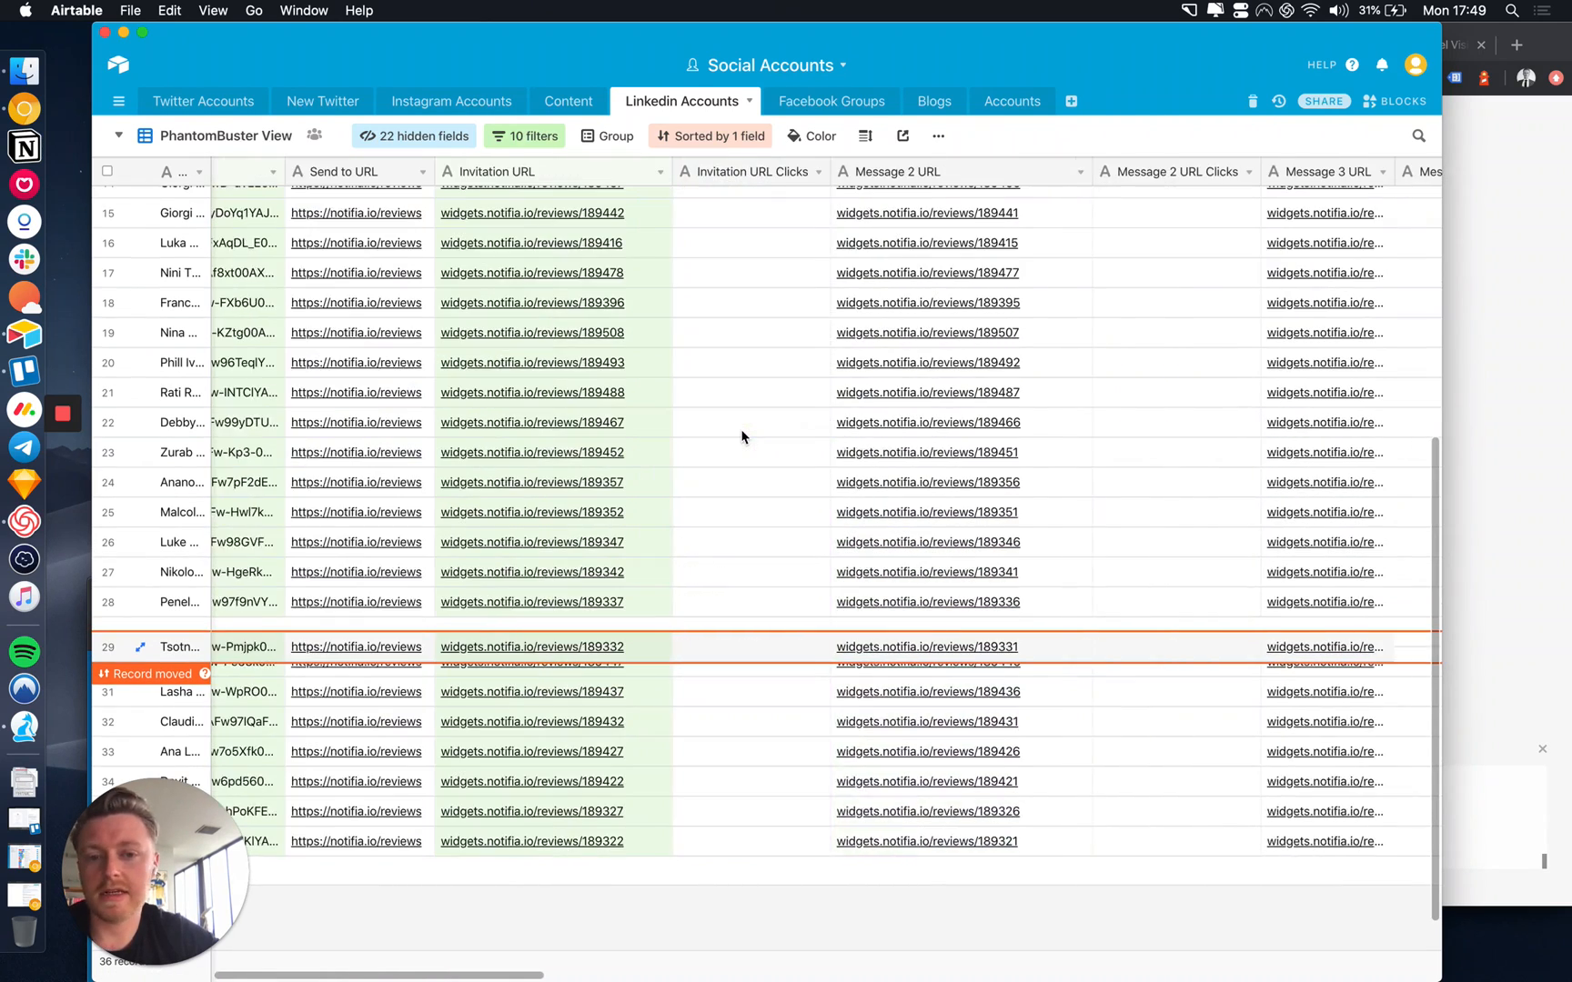
{"action": "scroll", "coordinate": [742, 436], "scroll_direction": "right", "scroll_amount": 20}
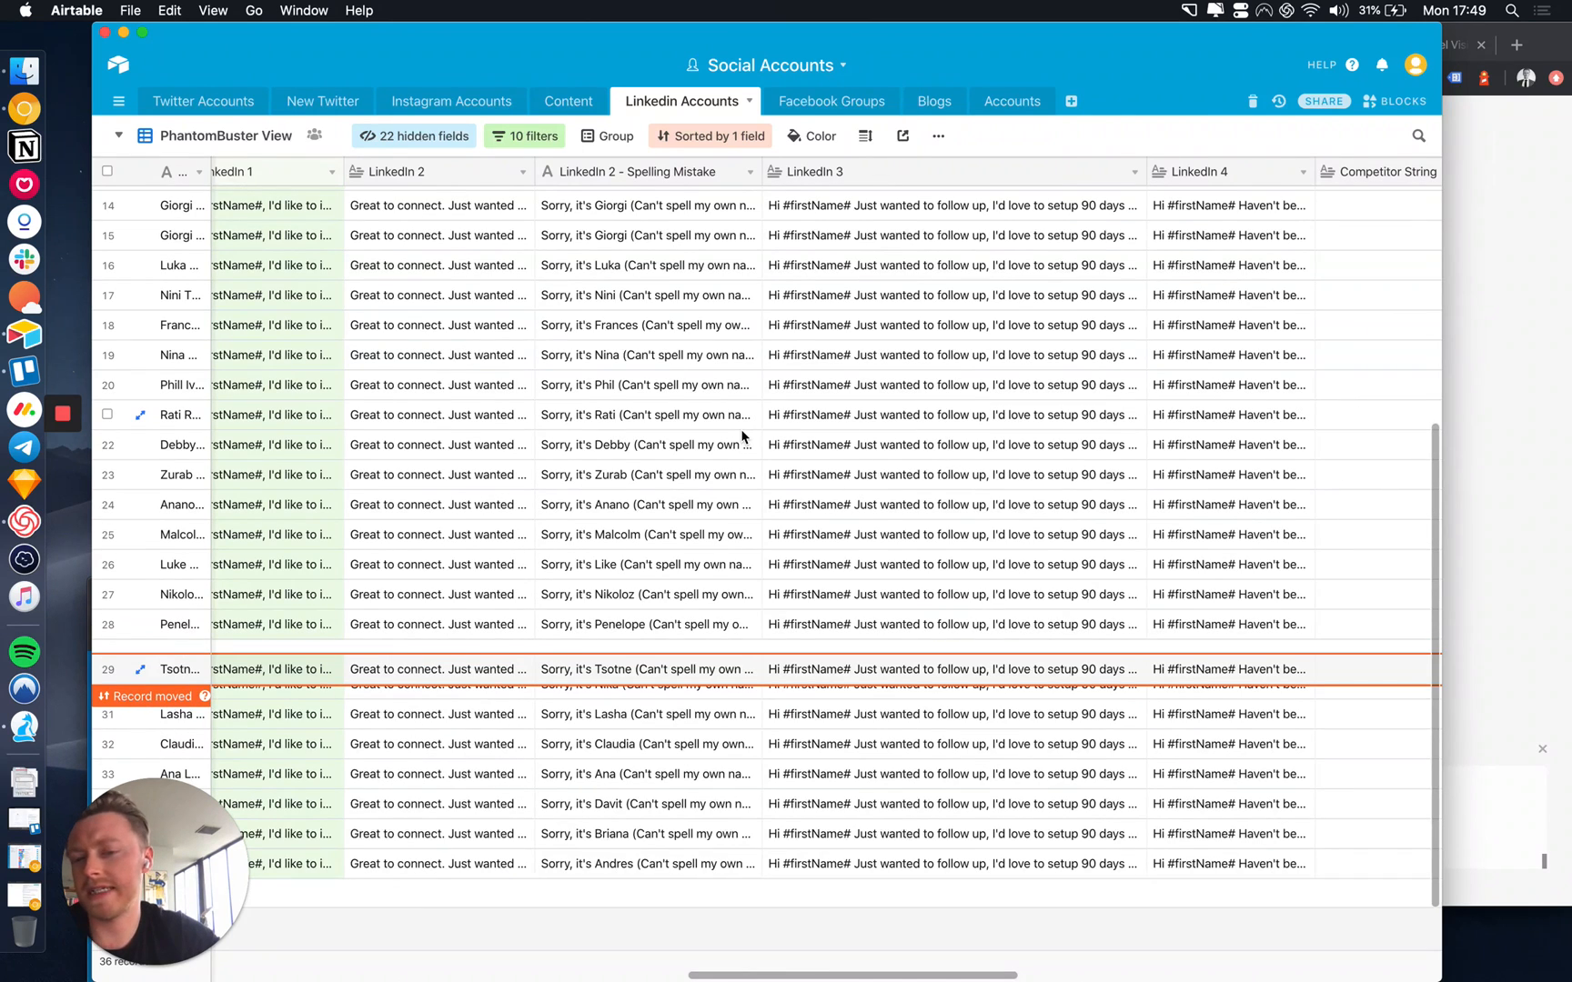
Expand a LinkedIn 3 cell to read the full follow-up message template, and collapse it.
{"action": "left_click", "coordinate": [593, 445]}
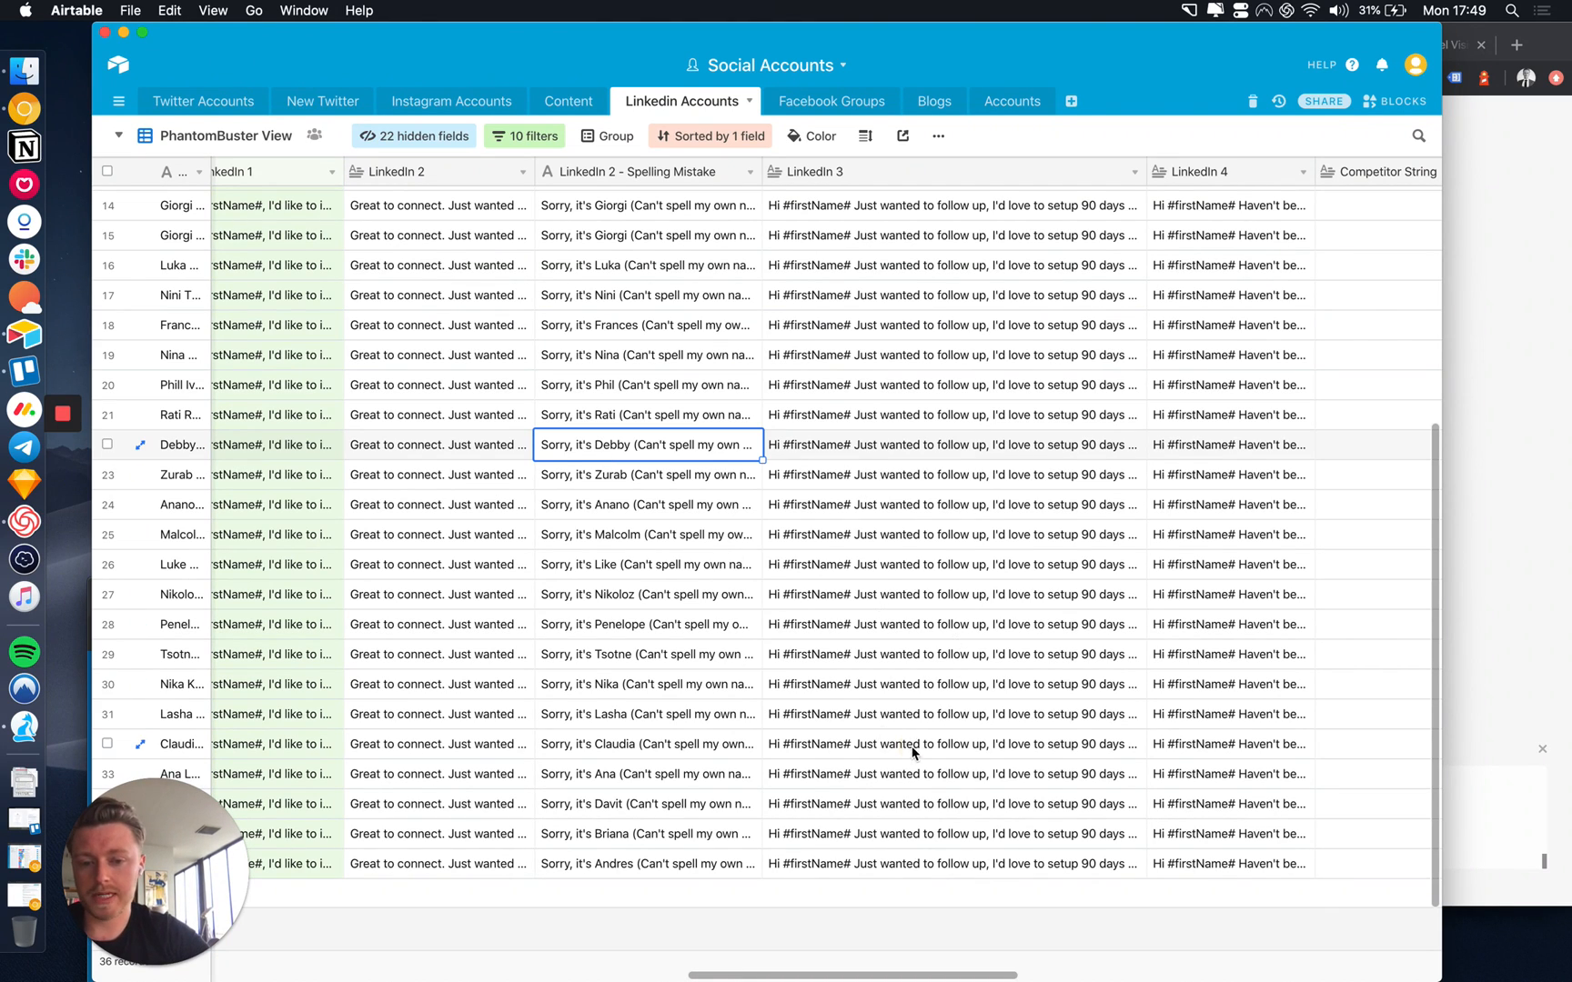
{"action": "left_click", "coordinate": [1048, 754]}
{"action": "left_click", "coordinate": [1135, 744]}
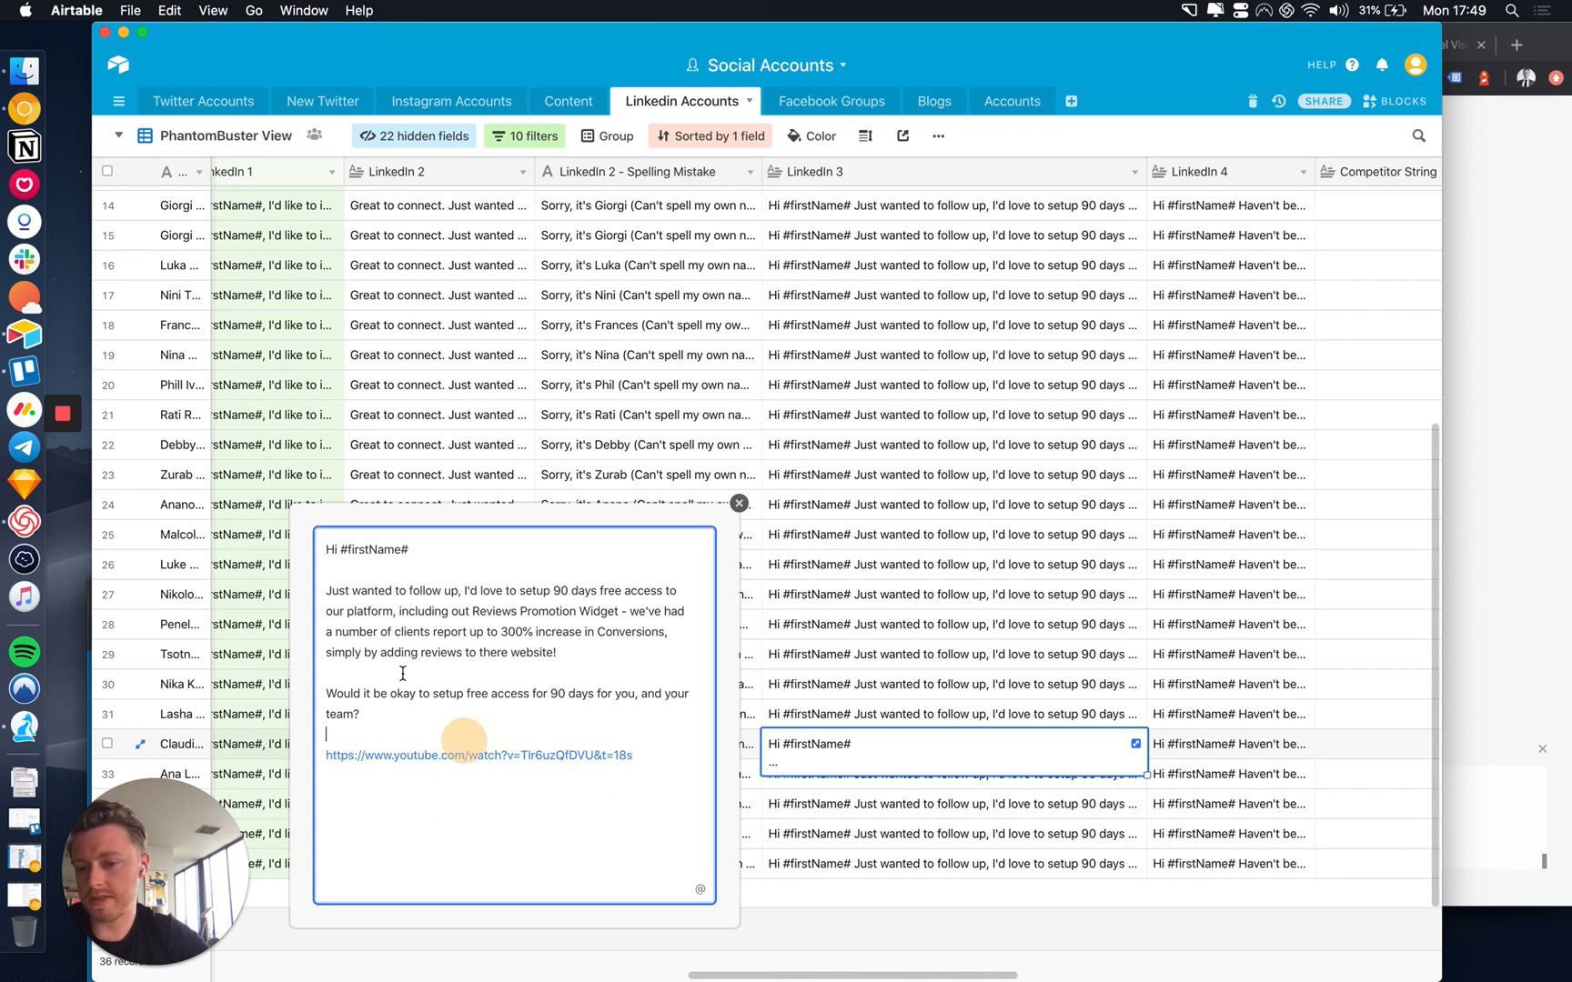
{"action": "left_click_drag", "start_coordinate": [469, 741], "coordinate": [382, 652]}
{"action": "left_click", "coordinate": [482, 629]}
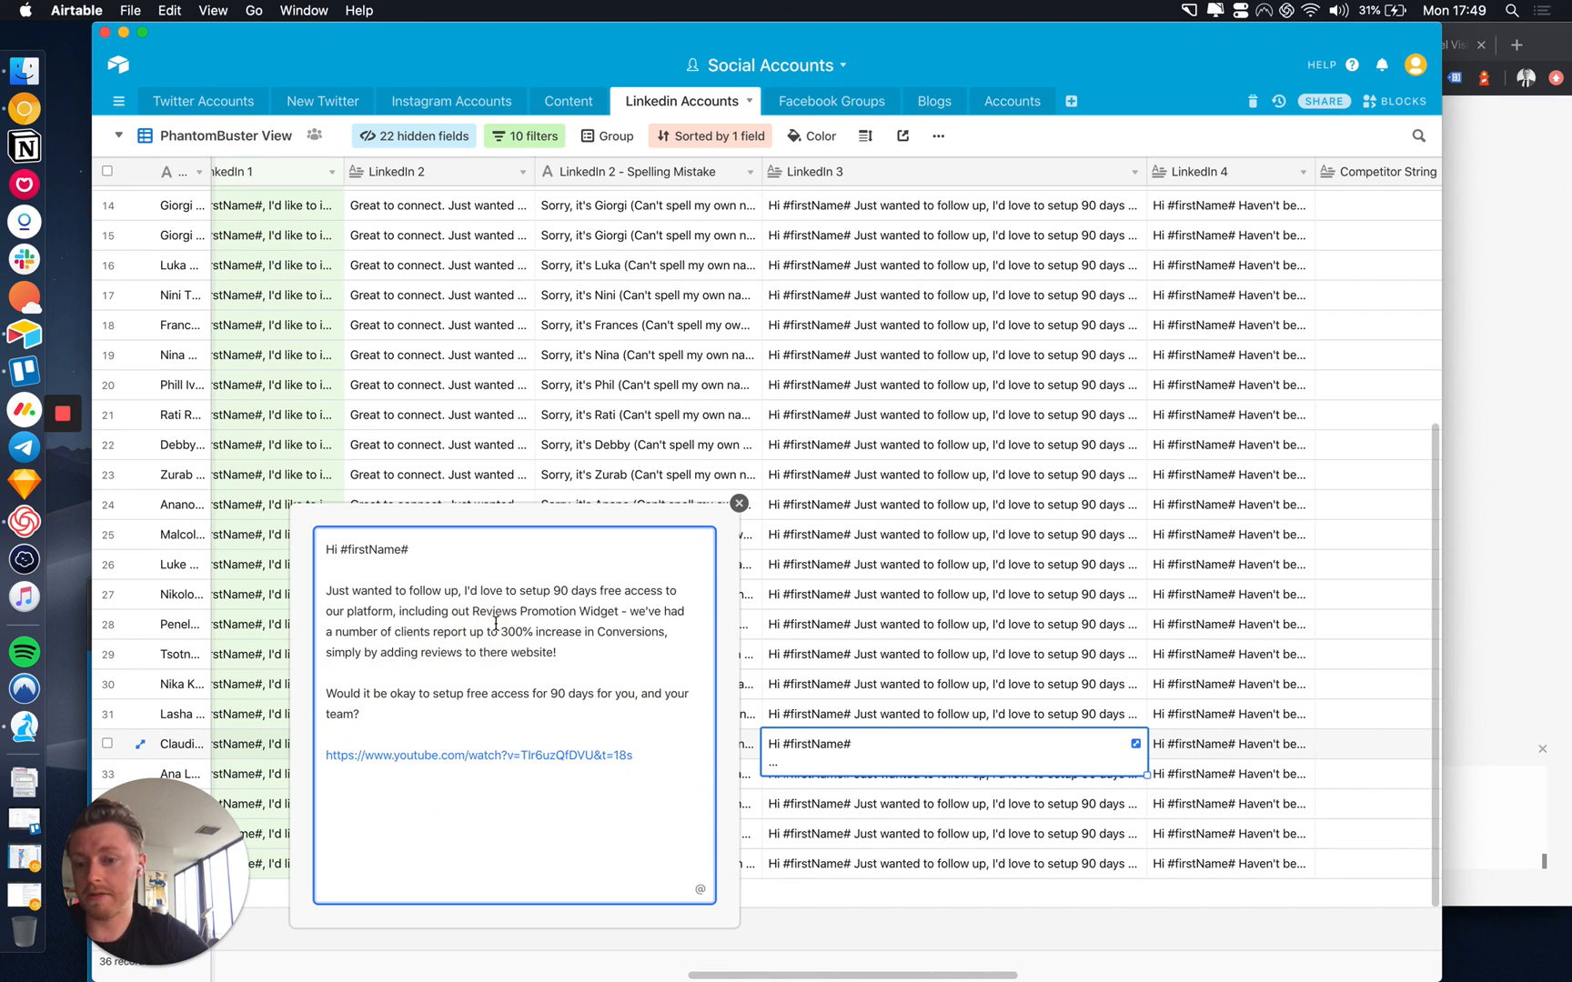
{"action": "left_click", "coordinate": [830, 599]}
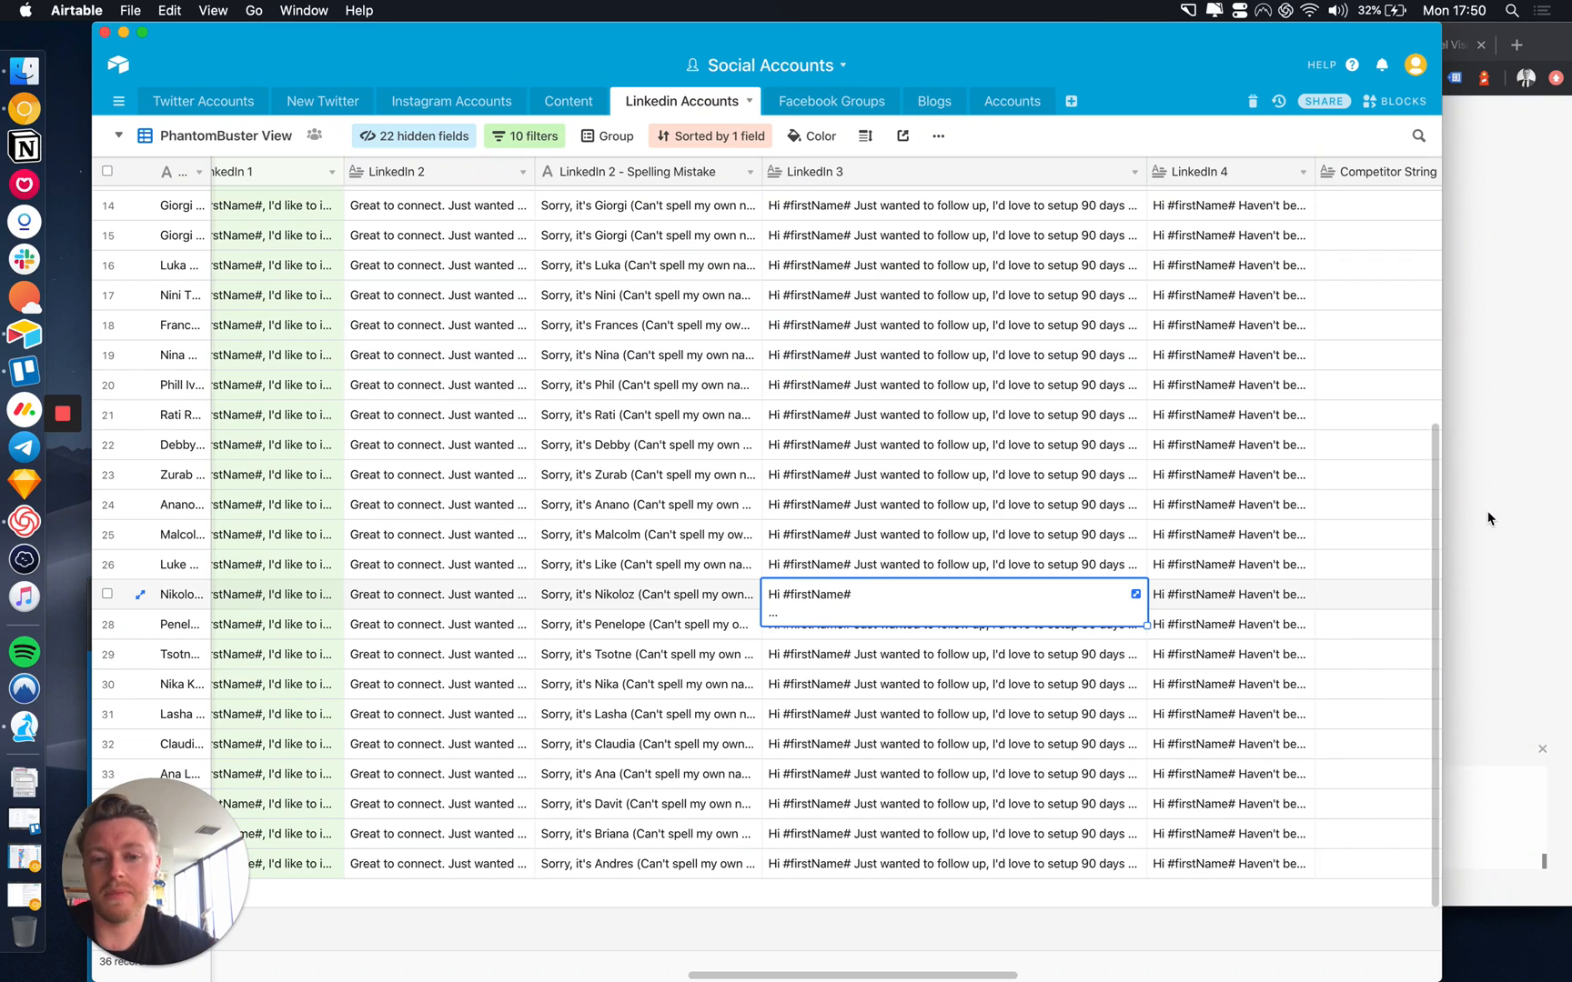
{"action": "scroll", "coordinate": [892, 464], "scroll_direction": "down", "scroll_amount": 2}
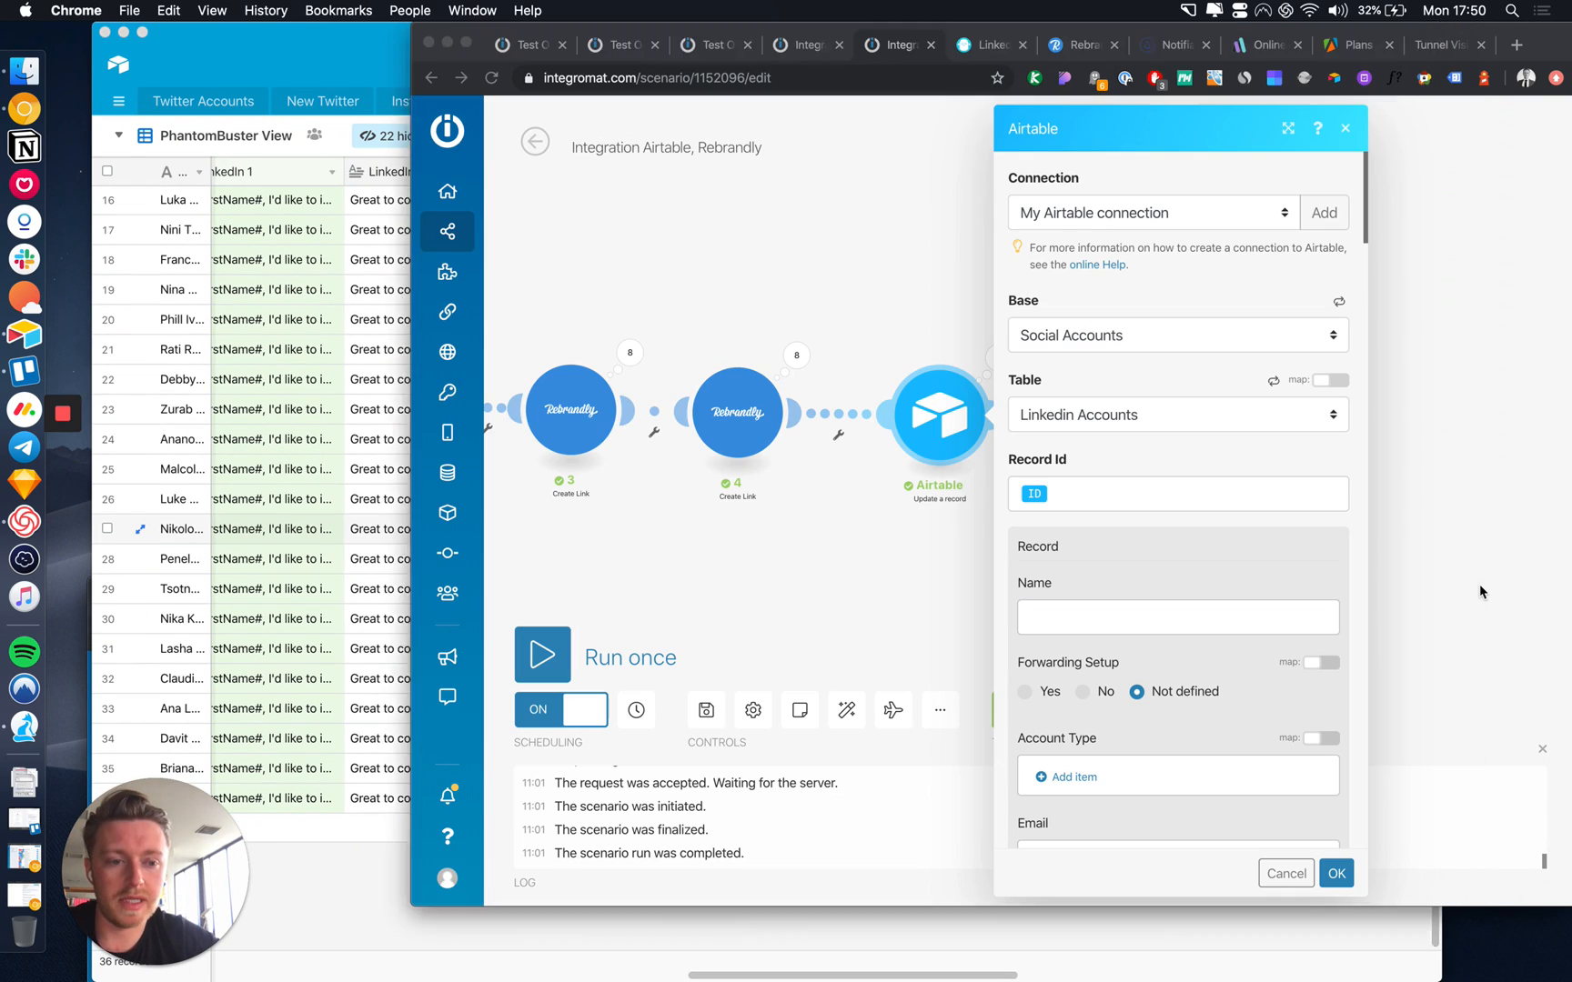
Switch to the Integromat scenario in Chrome and examine the Airtable Update a record fields from Name down to the message URL fields.
{"action": "left_click", "coordinate": [1478, 585]}
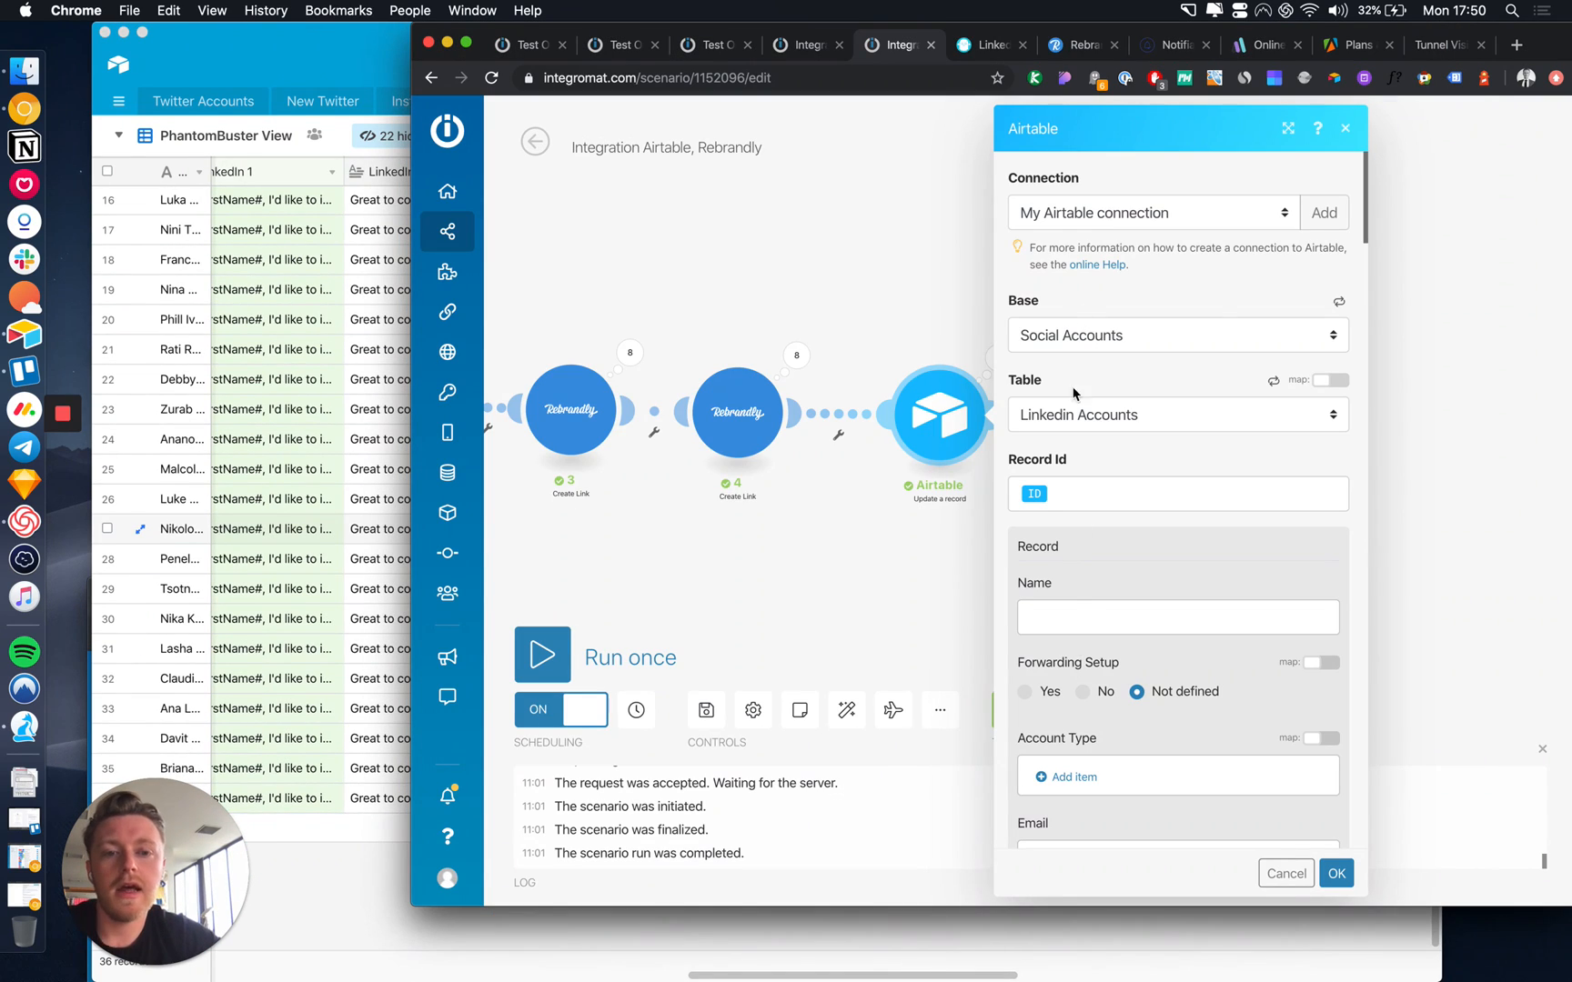
{"action": "scroll", "coordinate": [1205, 607], "scroll_direction": "down", "scroll_amount": 15}
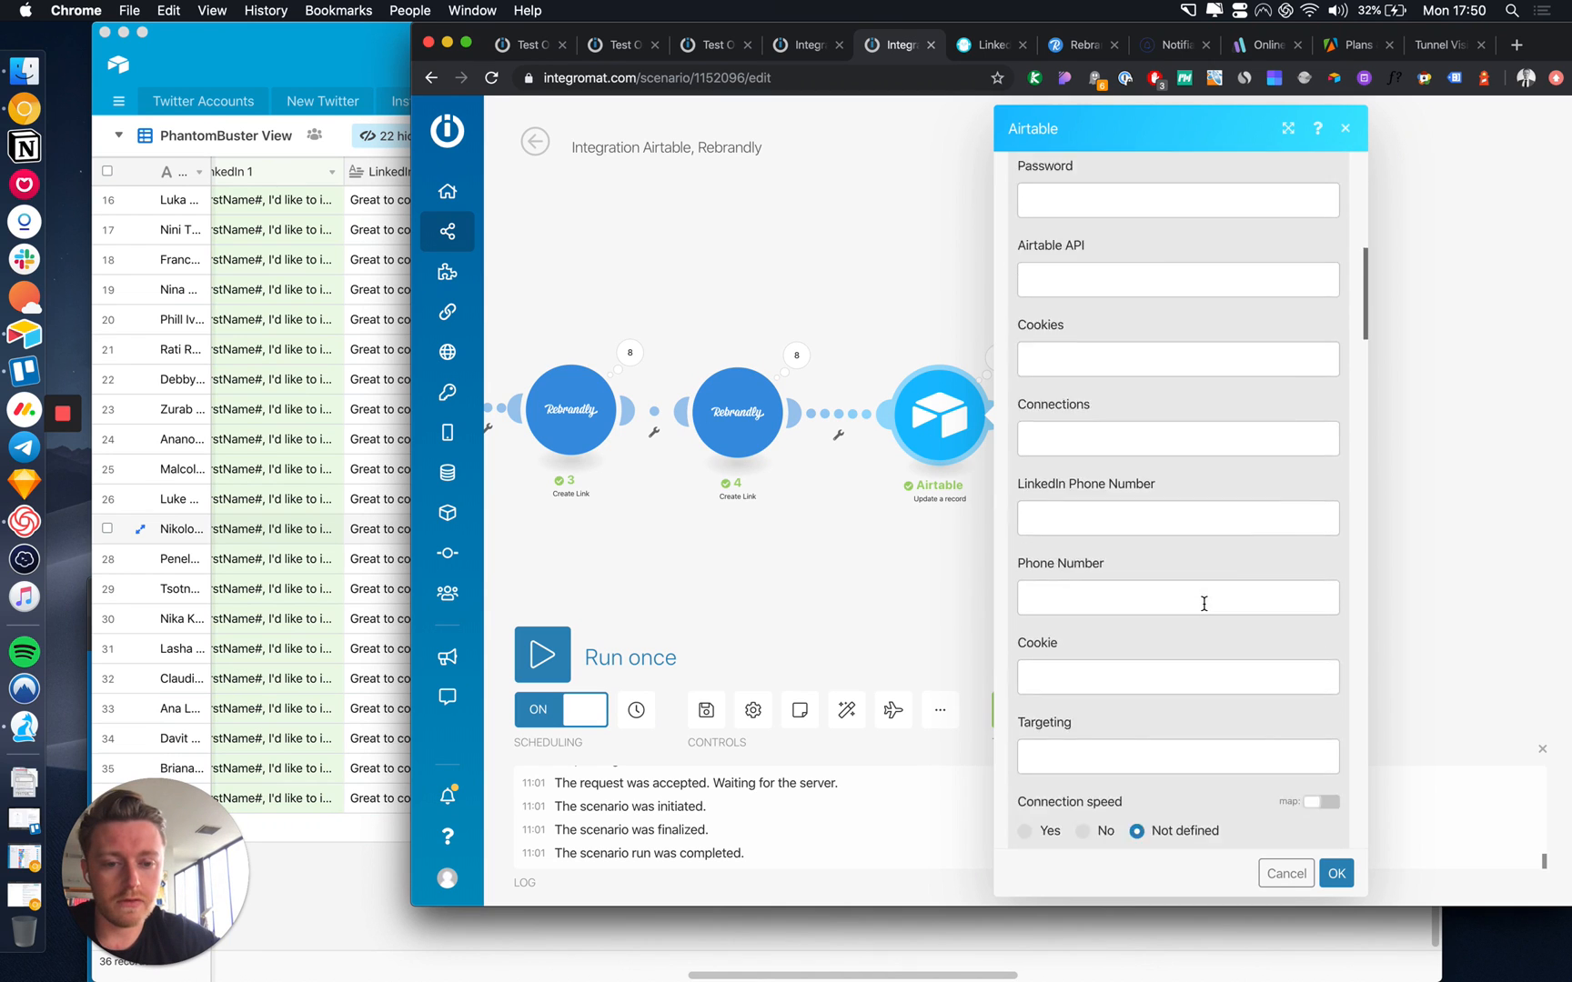
{"action": "scroll", "coordinate": [1204, 607], "scroll_direction": "down", "scroll_amount": 5}
{"action": "scroll", "coordinate": [1204, 603], "scroll_direction": "down", "scroll_amount": 2}
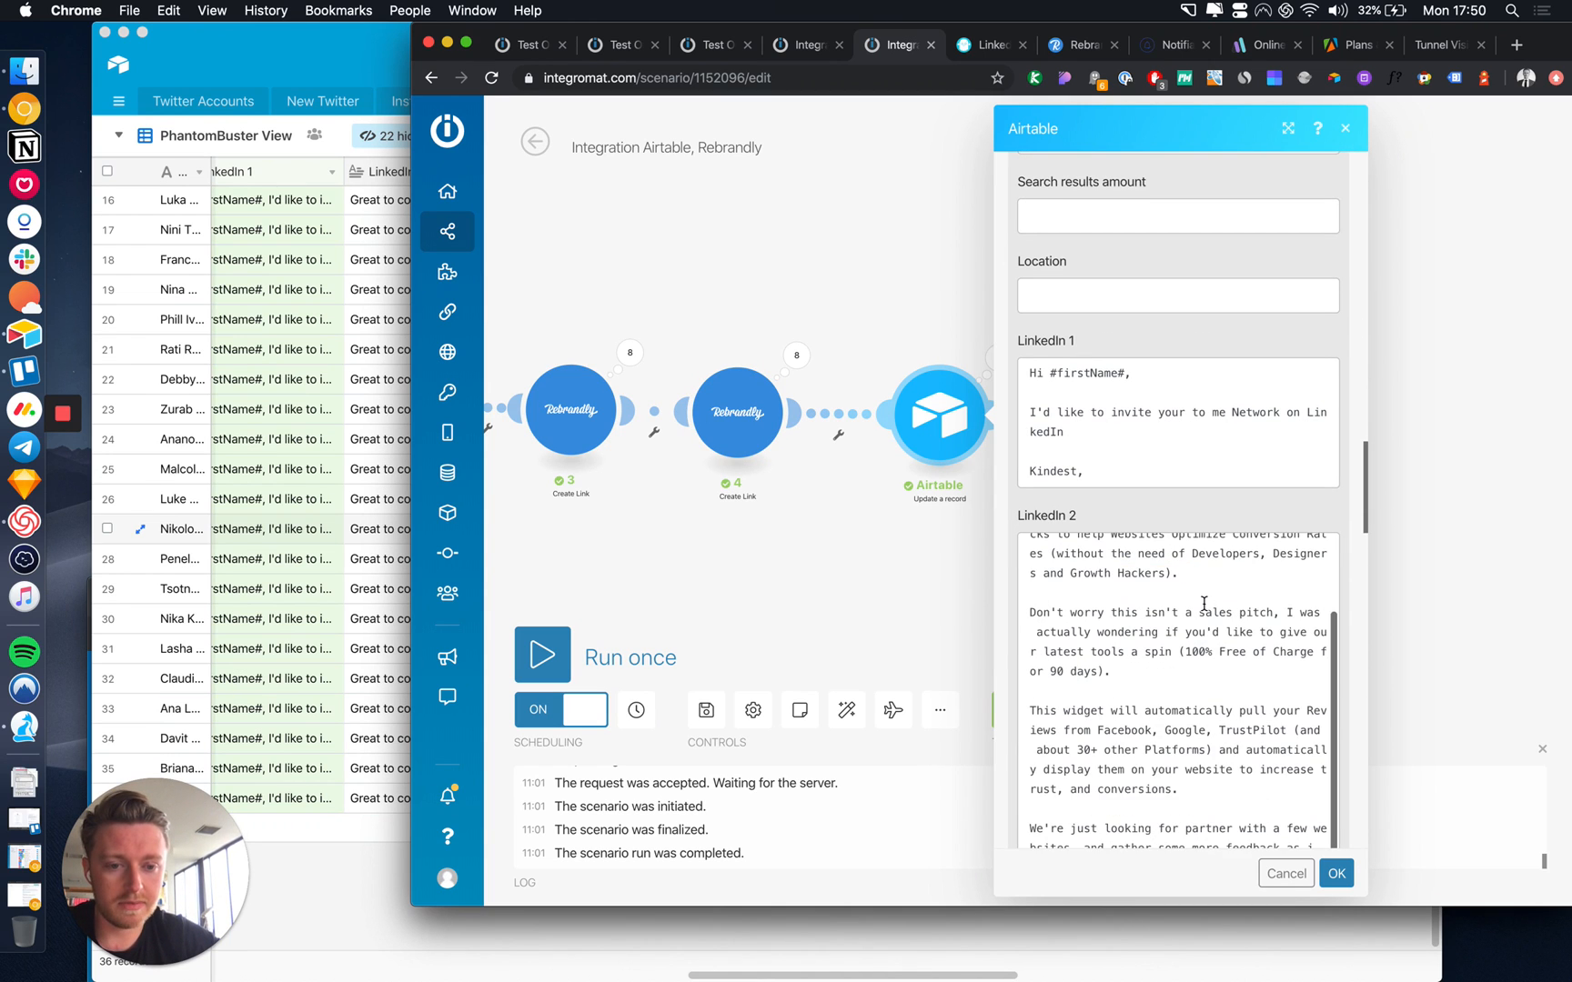
{"action": "scroll", "coordinate": [1204, 603], "scroll_direction": "up", "scroll_amount": 2}
{"action": "scroll", "coordinate": [1204, 603], "scroll_direction": "down", "scroll_amount": 2}
{"action": "scroll", "coordinate": [1205, 282], "scroll_direction": "down", "scroll_amount": 10}
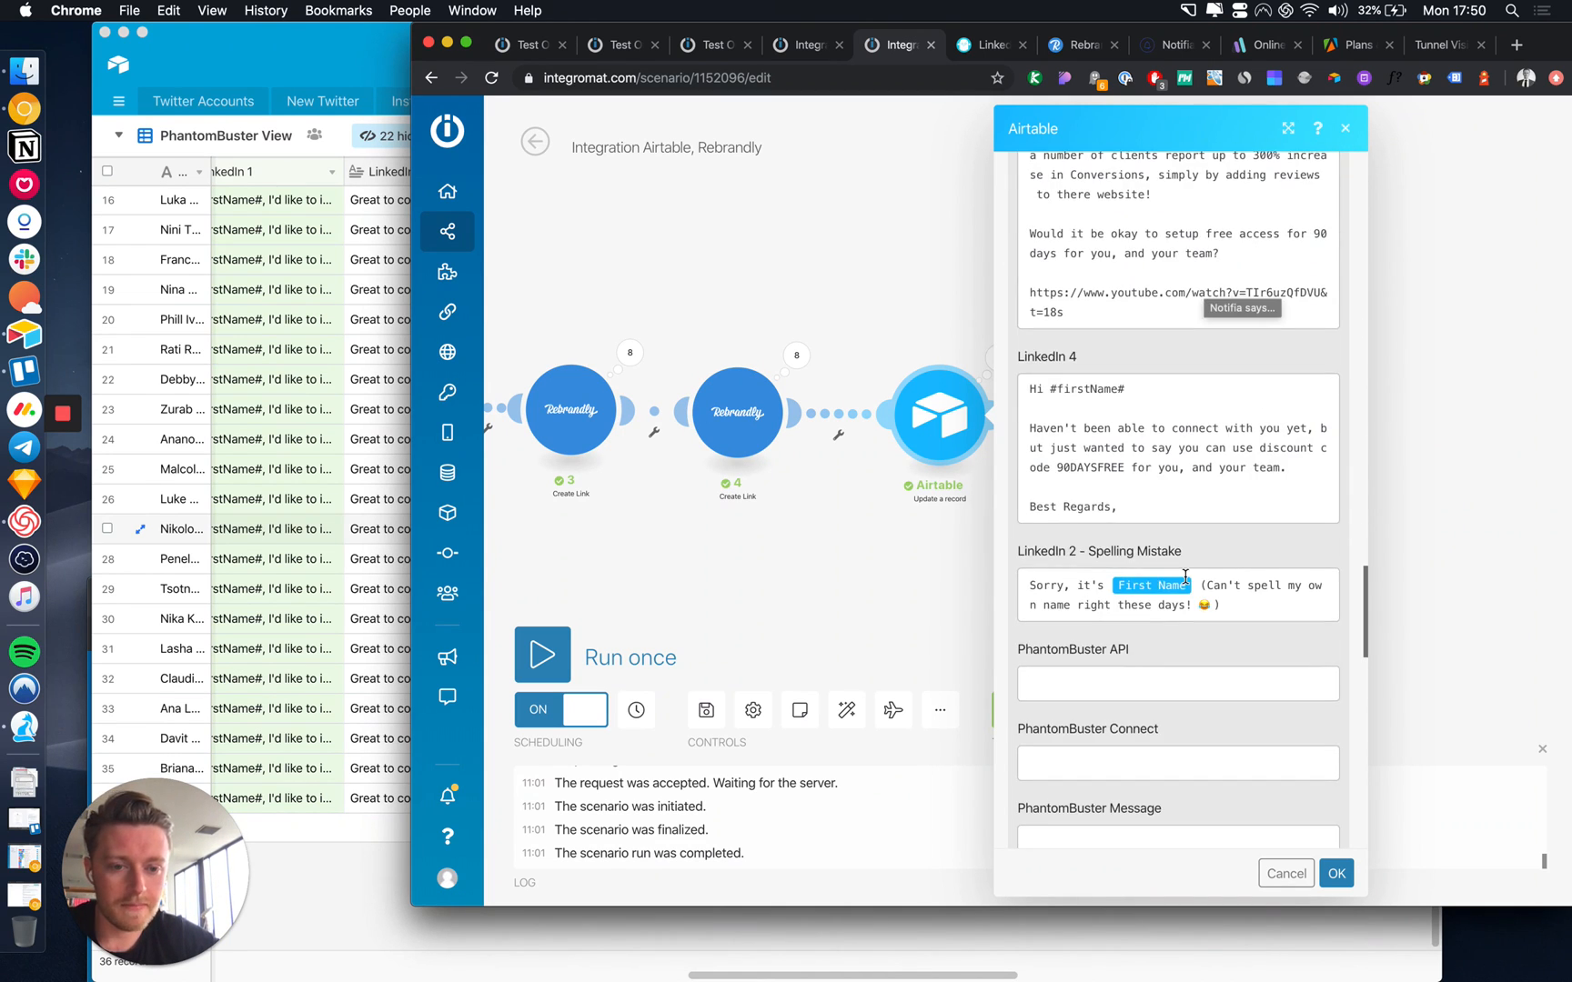
{"action": "scroll", "coordinate": [1179, 738], "scroll_direction": "down", "scroll_amount": 5}
{"action": "scroll", "coordinate": [1176, 733], "scroll_direction": "down", "scroll_amount": 5}
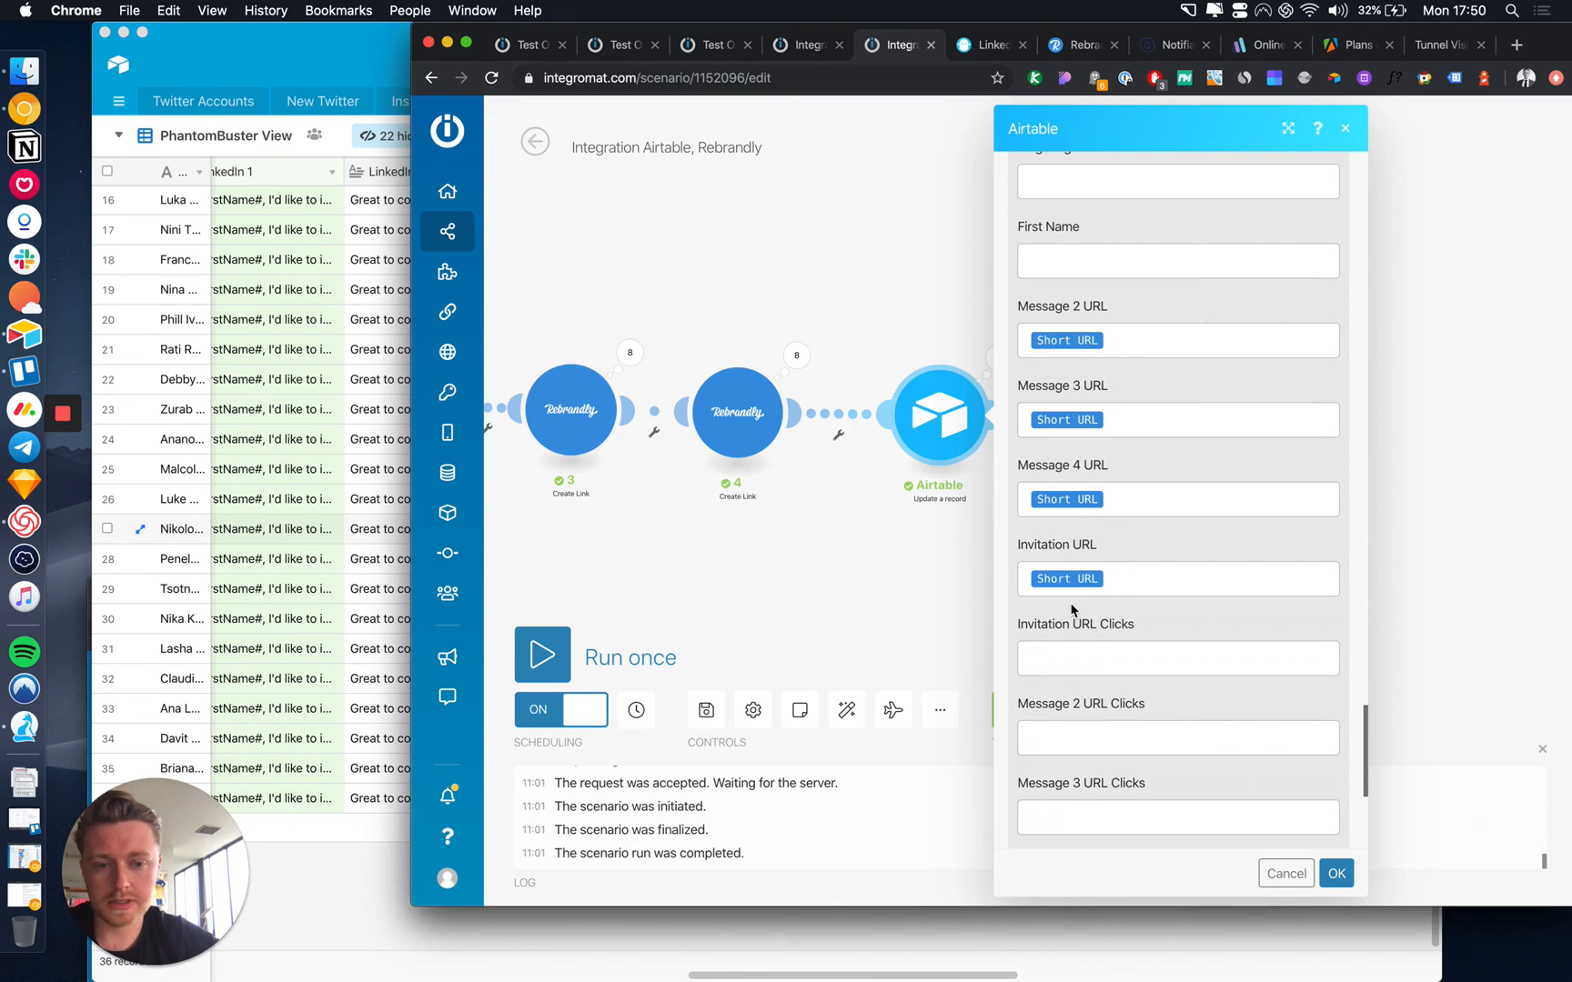
Return to the LinkedIn 1 and LinkedIn 2 message templates in the module settings and check the First Name variable in LinkedIn 2.
{"action": "scroll", "coordinate": [1232, 466], "scroll_direction": "up", "scroll_amount": 5}
{"action": "scroll", "coordinate": [1233, 466], "scroll_direction": "up", "scroll_amount": 8}
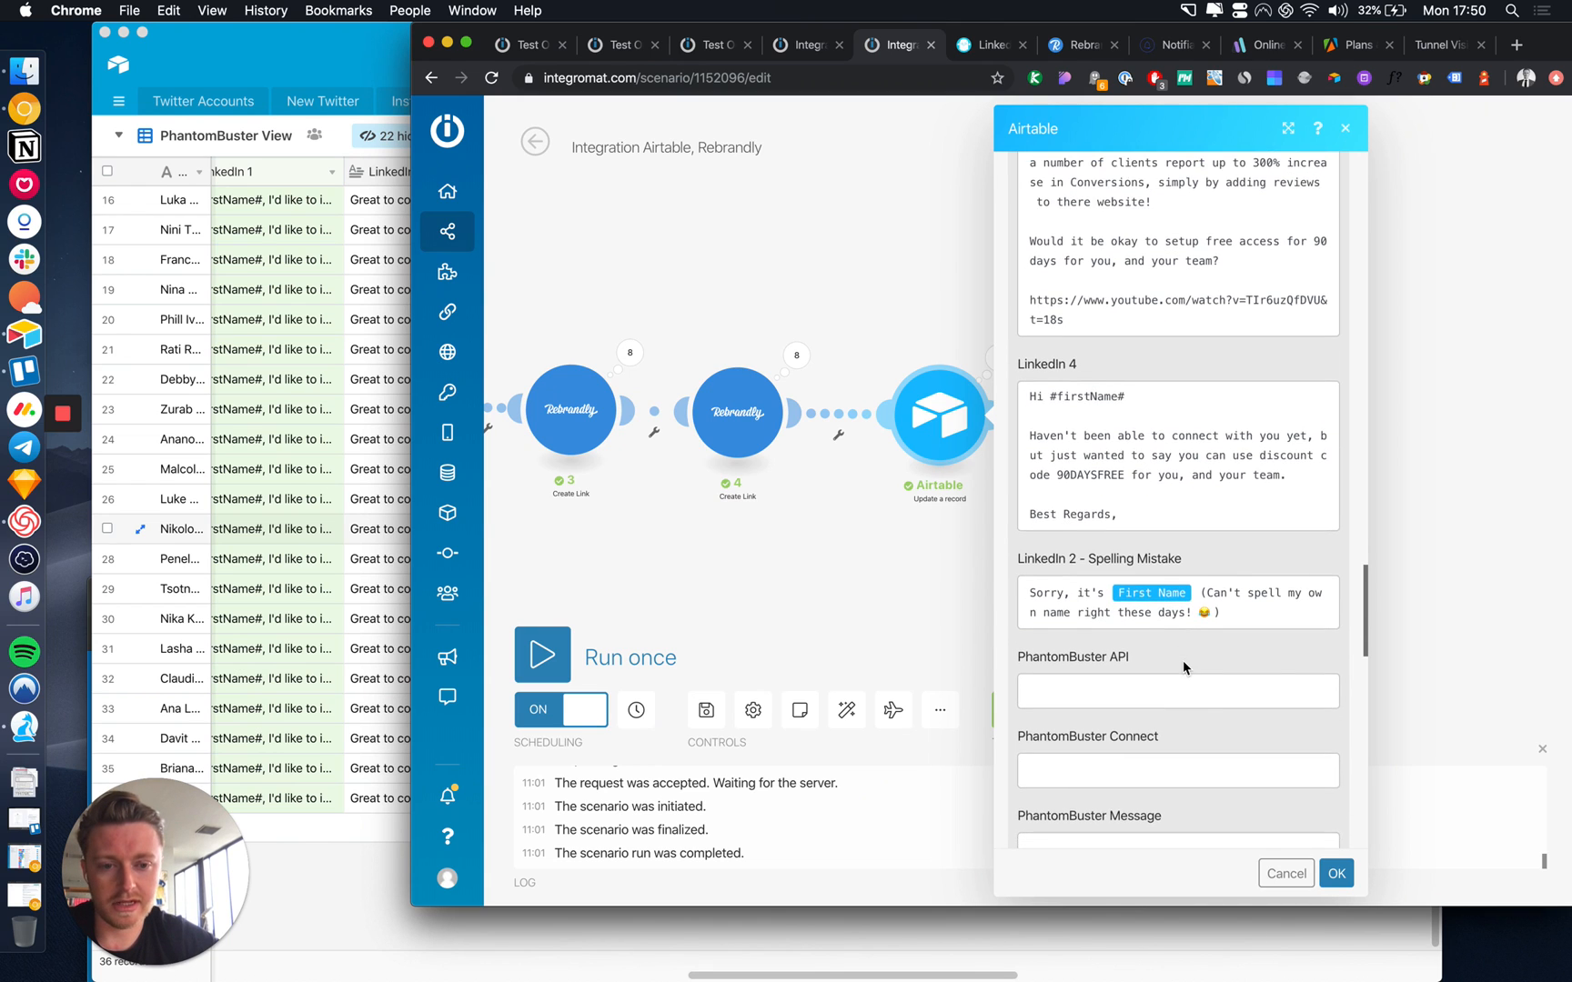
{"action": "scroll", "coordinate": [1182, 659], "scroll_direction": "up", "scroll_amount": 5}
{"action": "scroll", "coordinate": [1182, 659], "scroll_direction": "up", "scroll_amount": 10}
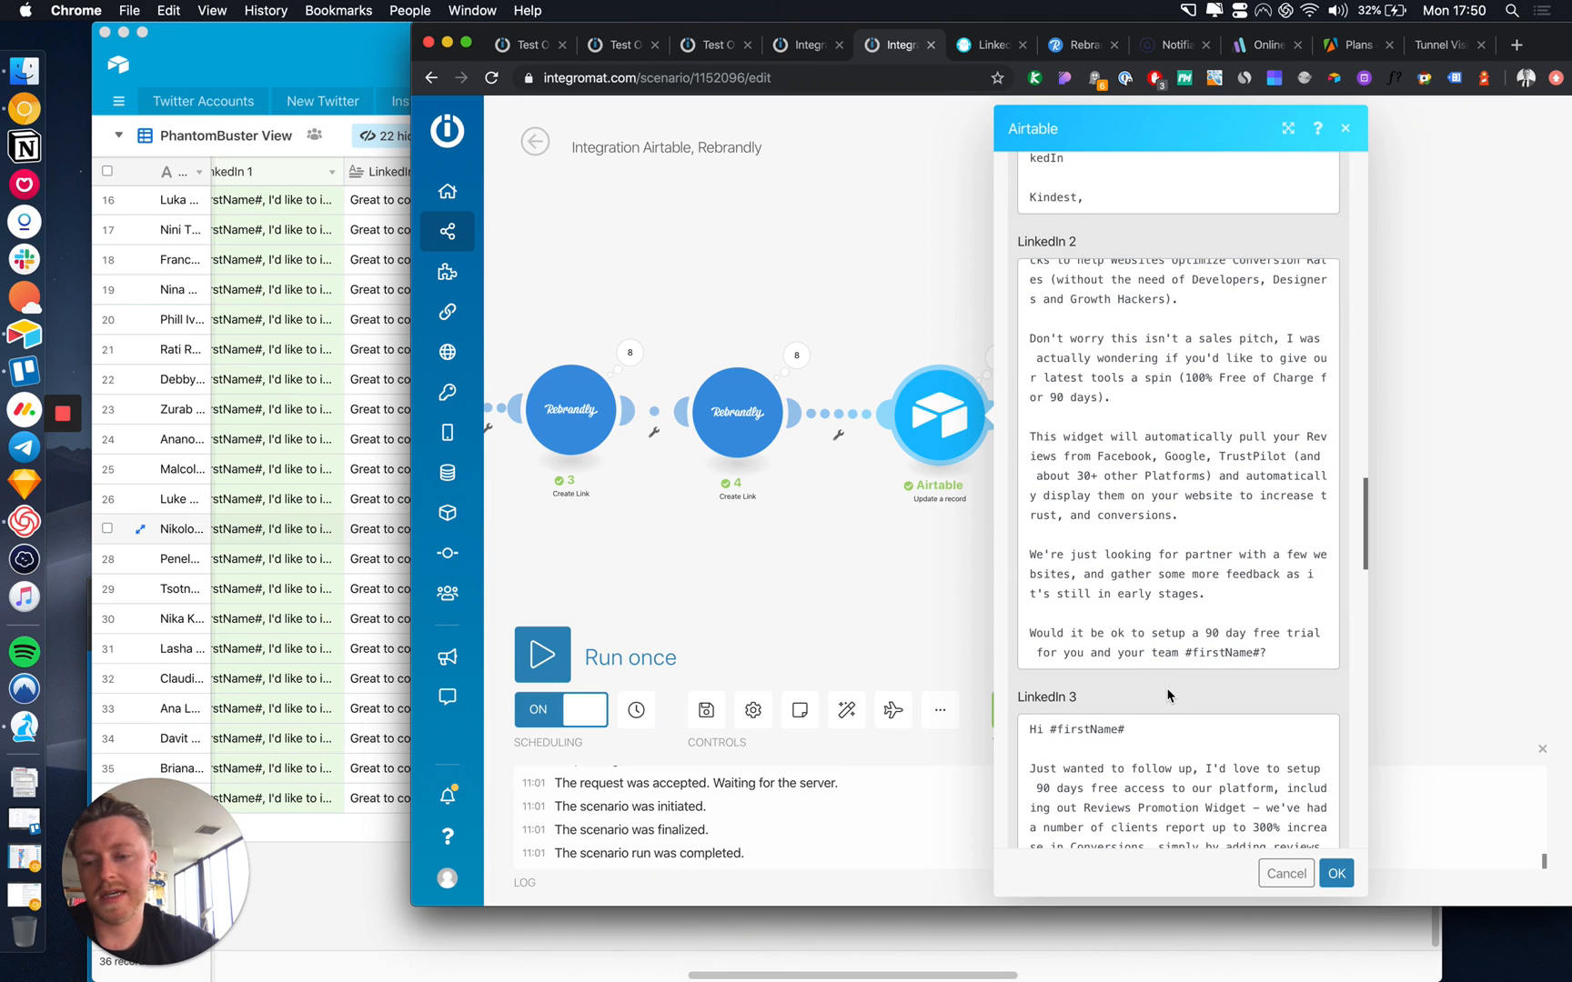
{"action": "scroll", "coordinate": [1168, 696], "scroll_direction": "up", "scroll_amount": 10}
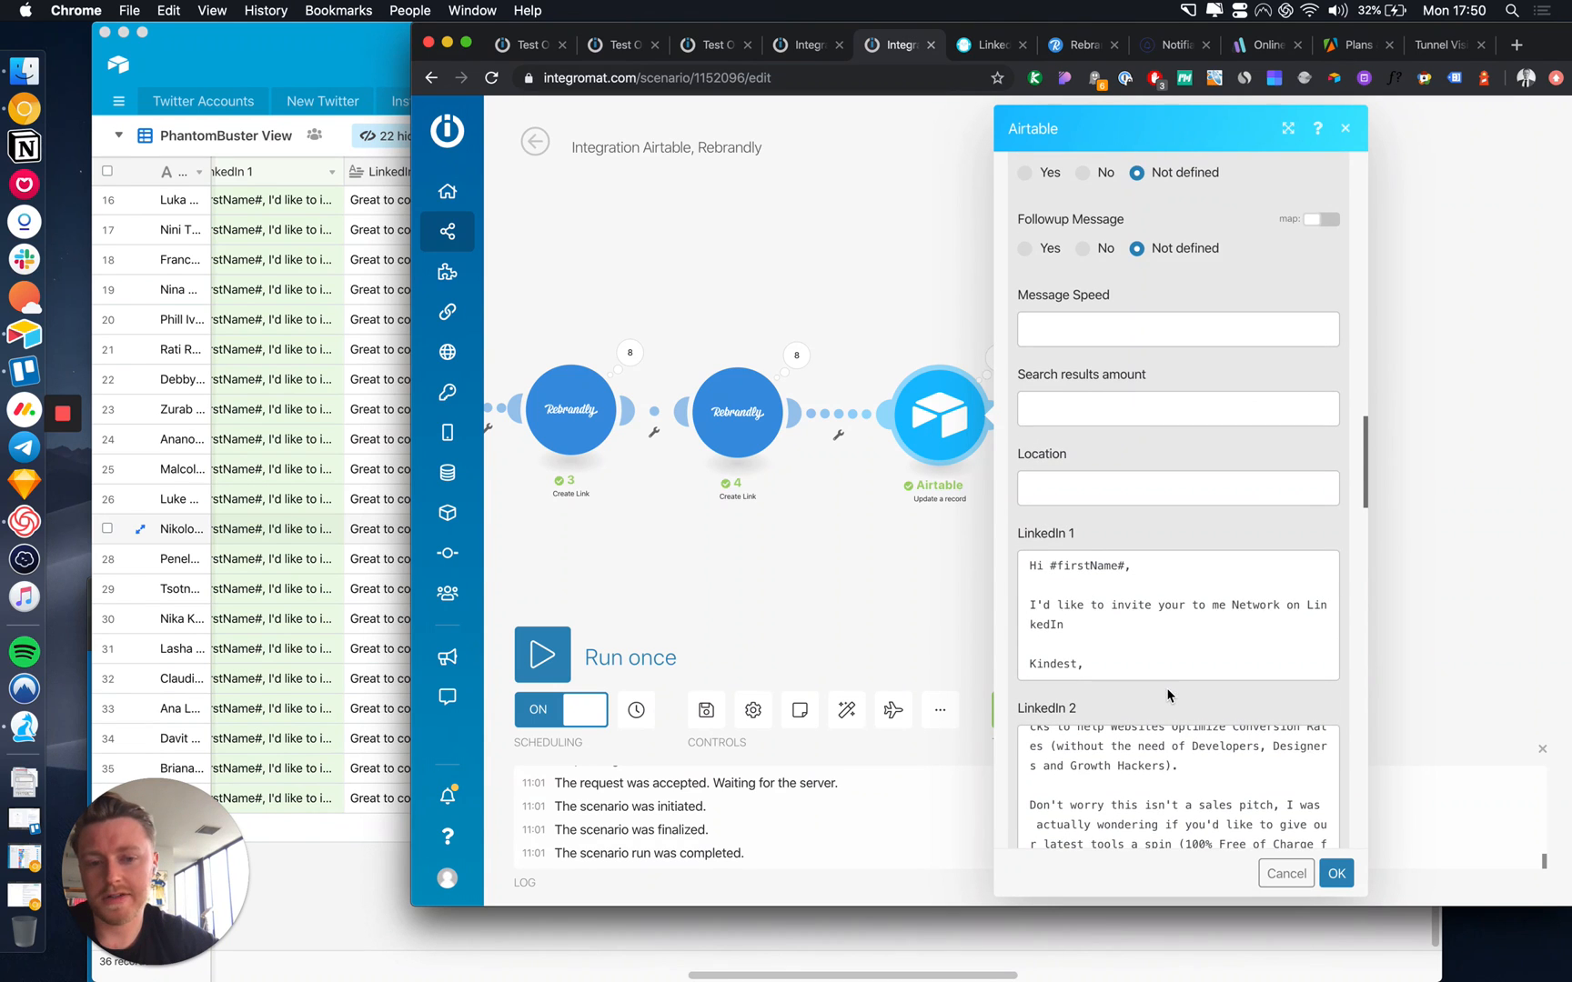
{"action": "scroll", "coordinate": [1150, 693], "scroll_direction": "down", "scroll_amount": 4}
{"action": "scroll", "coordinate": [1148, 689], "scroll_direction": "up", "scroll_amount": 2}
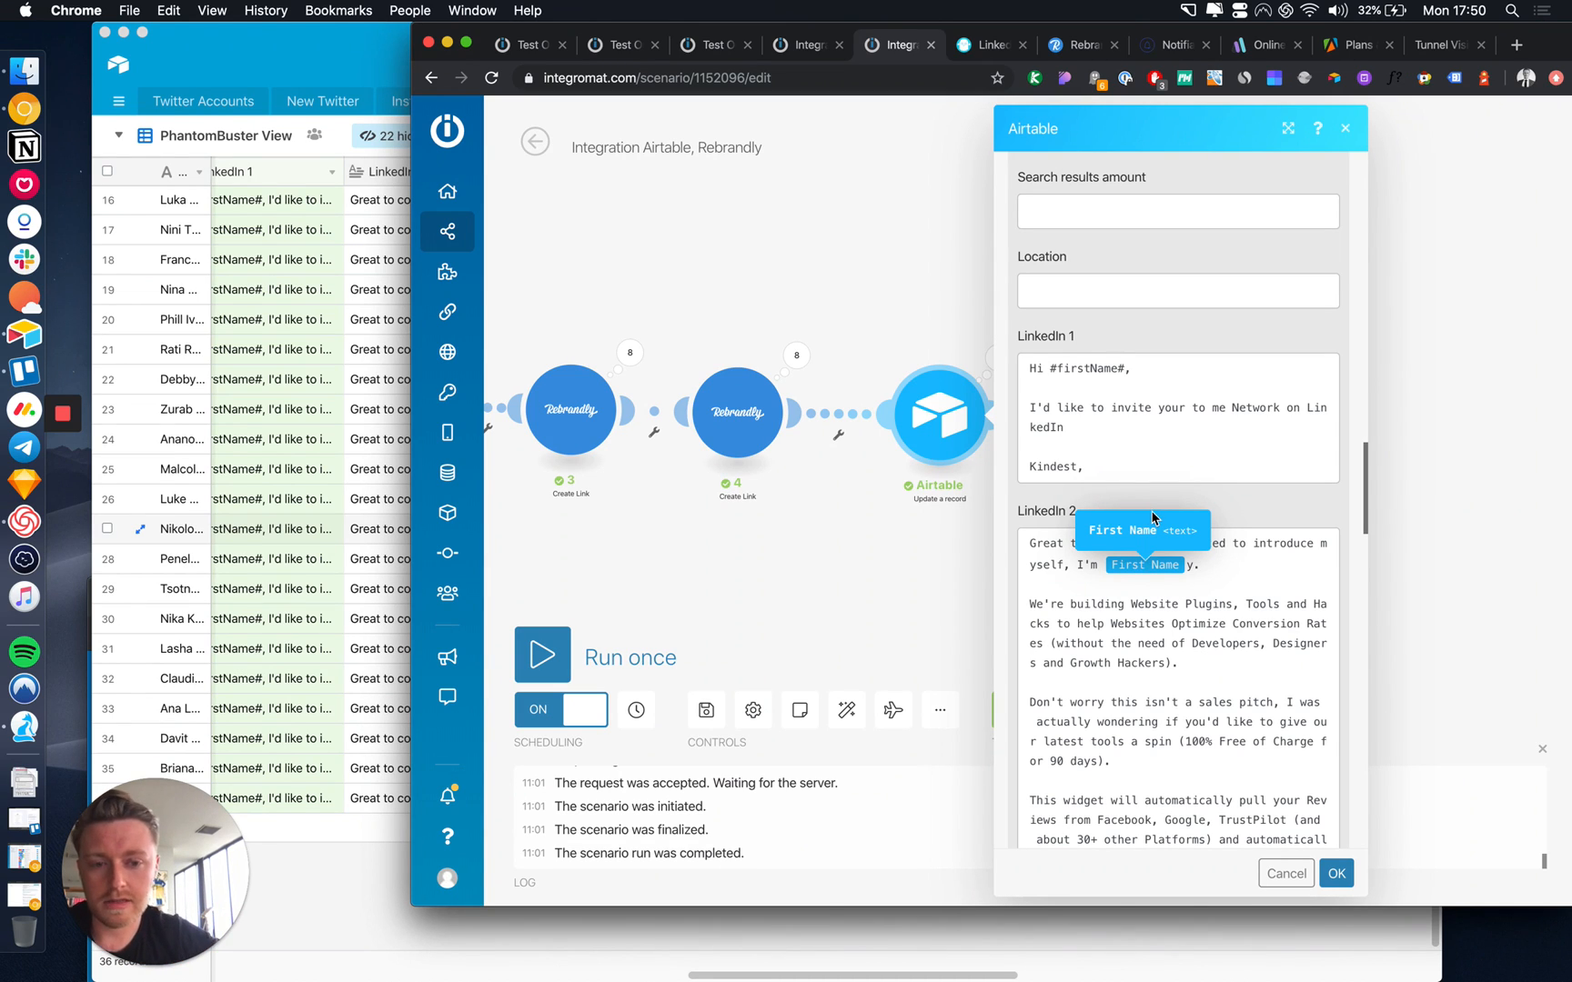
Open the LinkedIn 2 - Spelling Mistake field for editing to show its First Name variable and the mappable values.
{"action": "scroll", "coordinate": [1277, 520], "scroll_direction": "down", "scroll_amount": 5}
{"action": "scroll", "coordinate": [1278, 520], "scroll_direction": "down", "scroll_amount": 7}
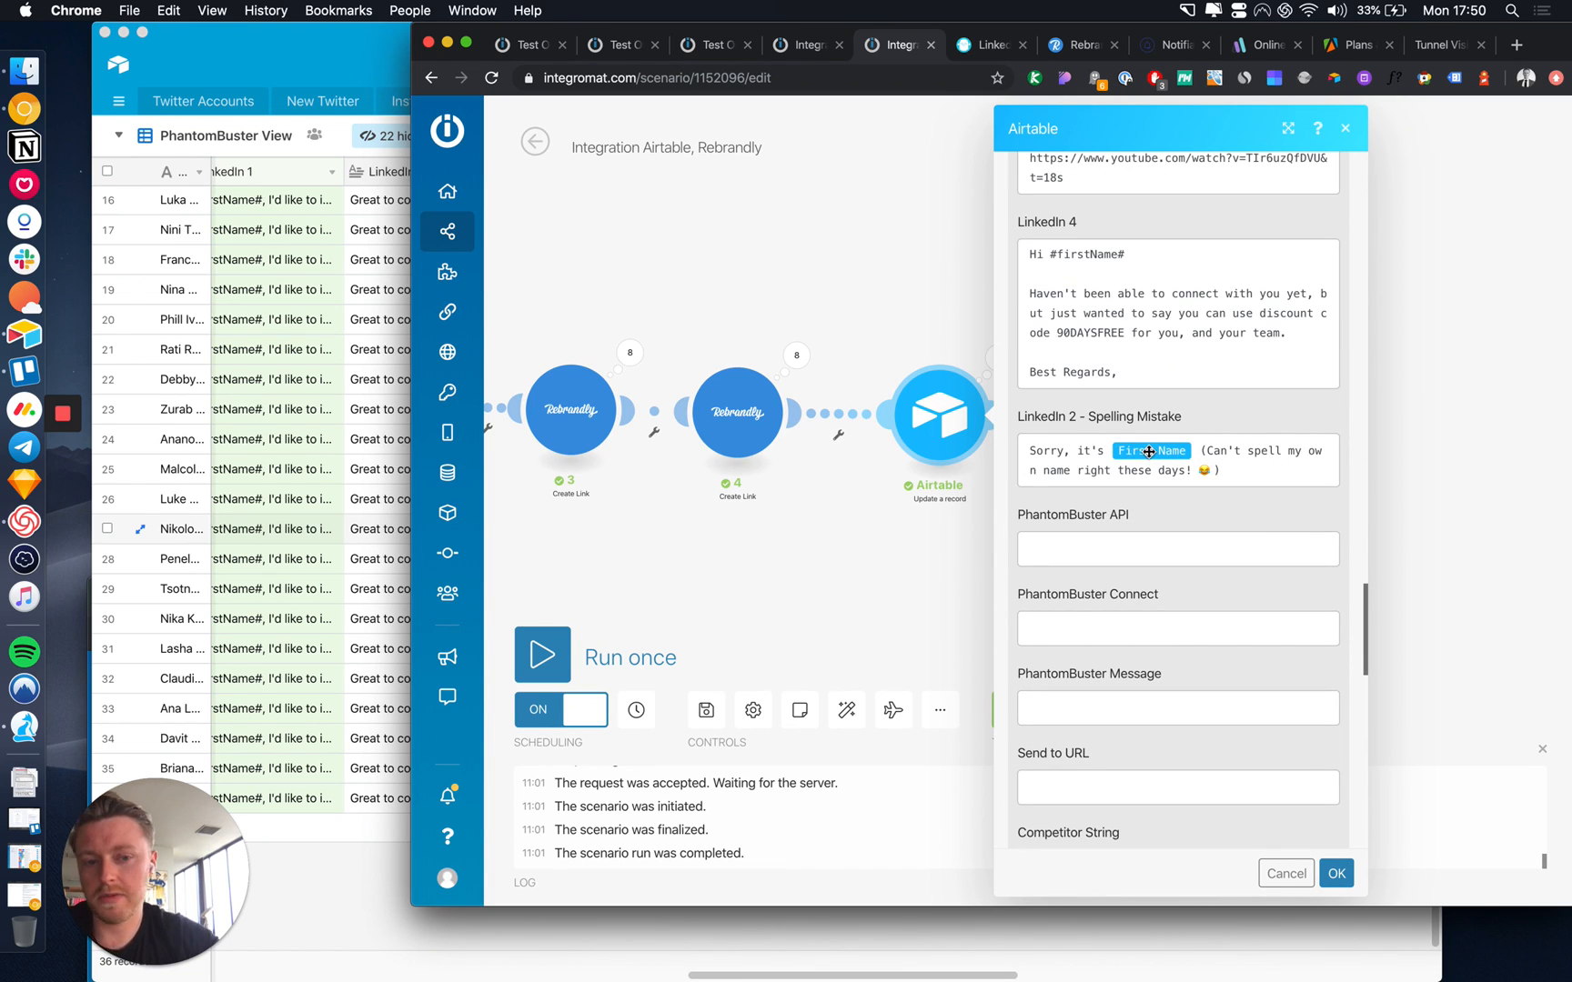
{"action": "left_click", "coordinate": [1214, 450]}
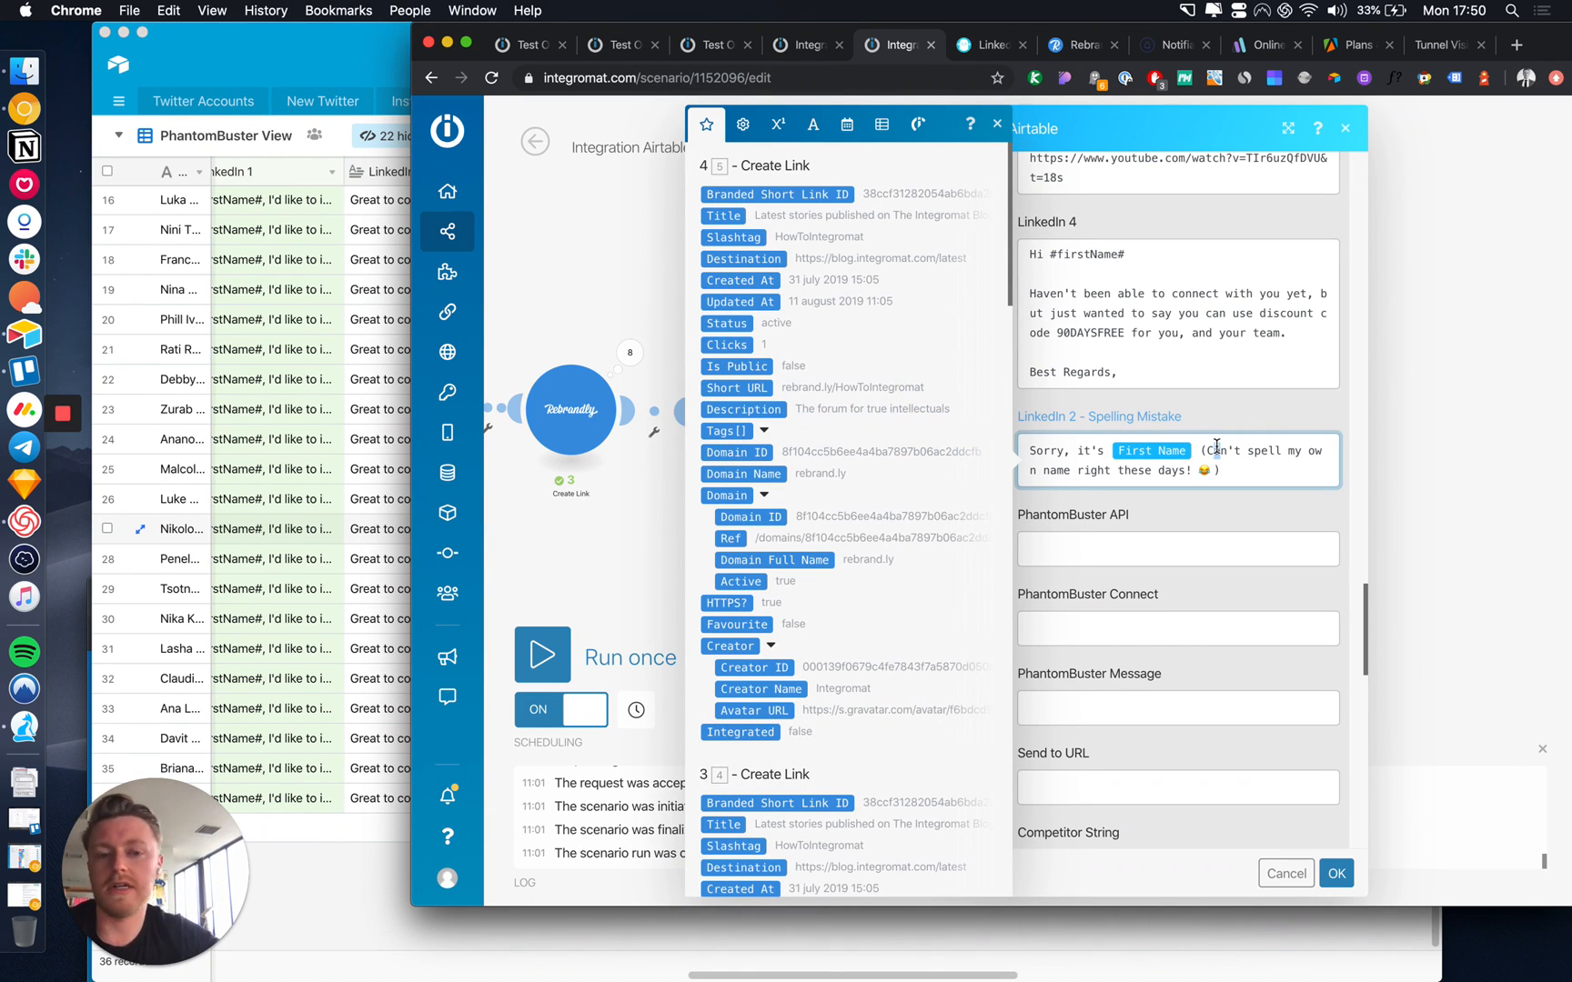
Review the Short URL mappings for the Message 2, 3, 4 and Invitation URL fields, and confirm the module settings.
{"action": "scroll", "coordinate": [1195, 615], "scroll_direction": "down", "scroll_amount": 5}
{"action": "scroll", "coordinate": [1195, 613], "scroll_direction": "down", "scroll_amount": 2}
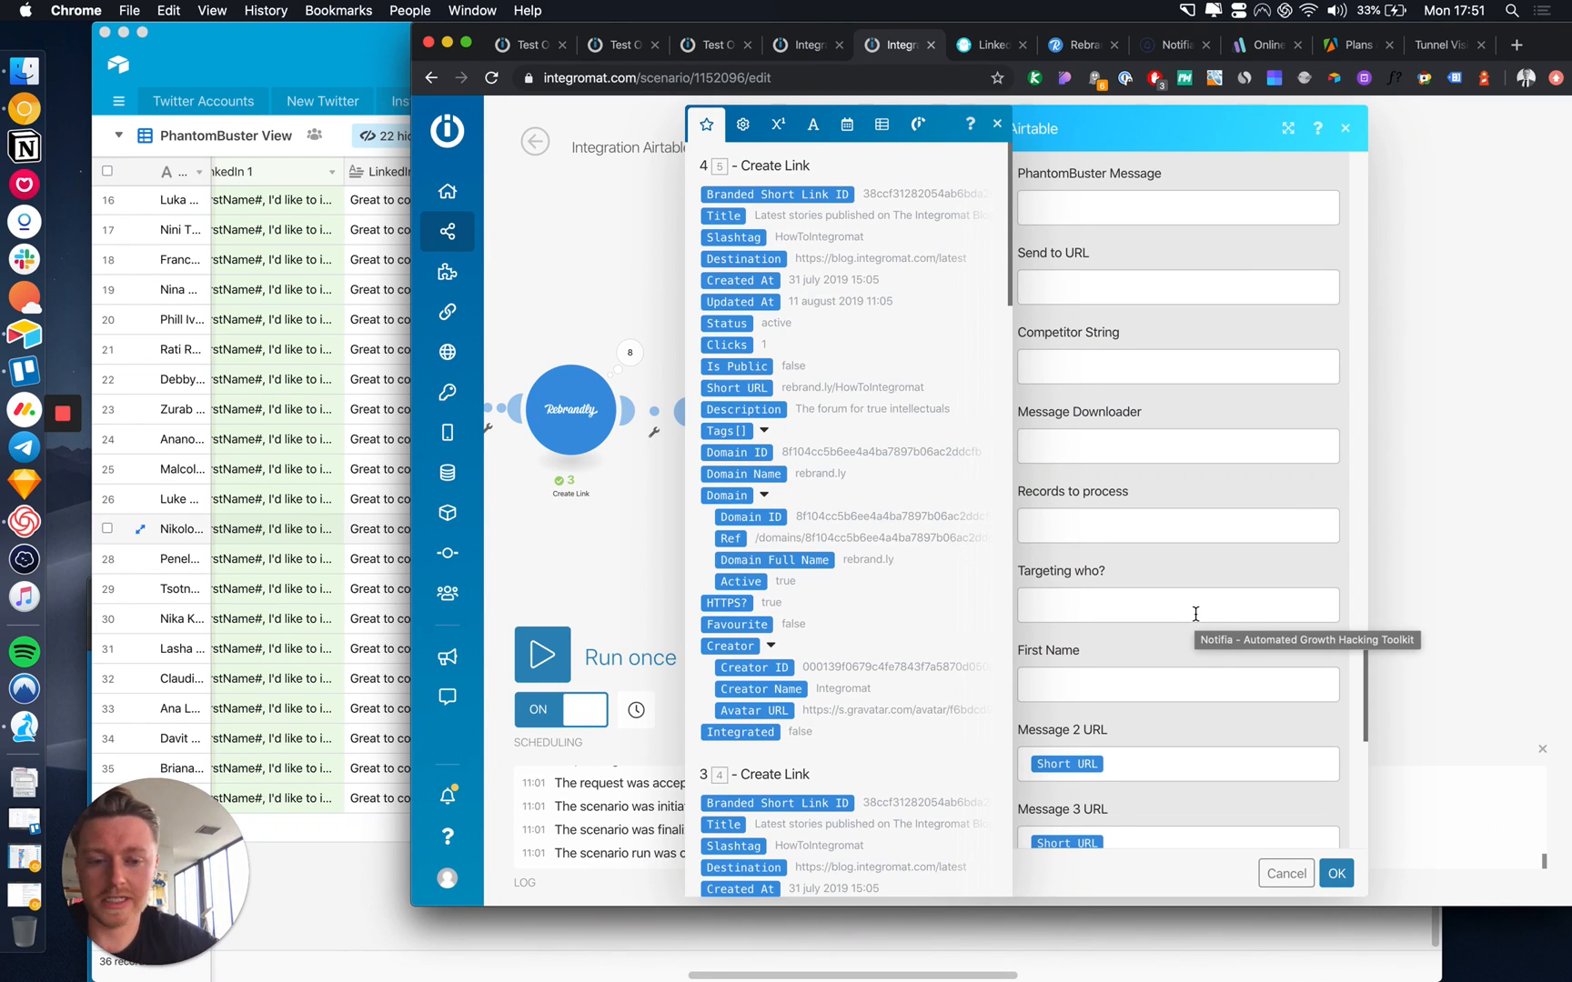
{"action": "scroll", "coordinate": [1189, 715], "scroll_direction": "down", "scroll_amount": 5}
{"action": "scroll", "coordinate": [1189, 716], "scroll_direction": "down", "scroll_amount": 1}
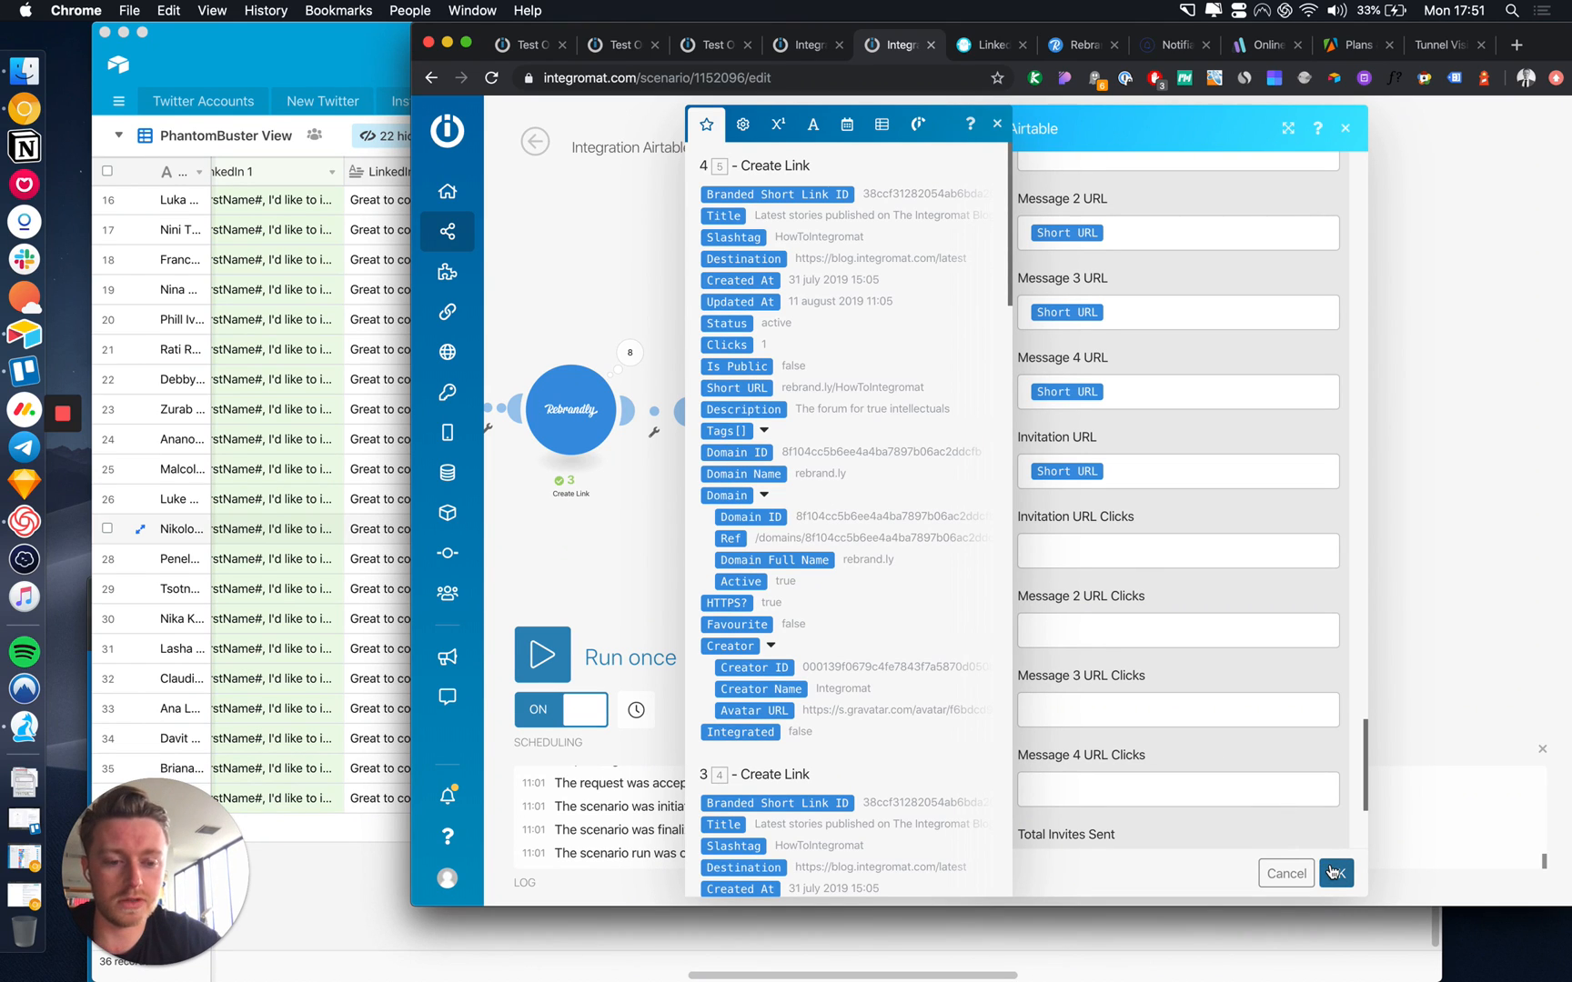
{"action": "left_click", "coordinate": [1332, 873]}
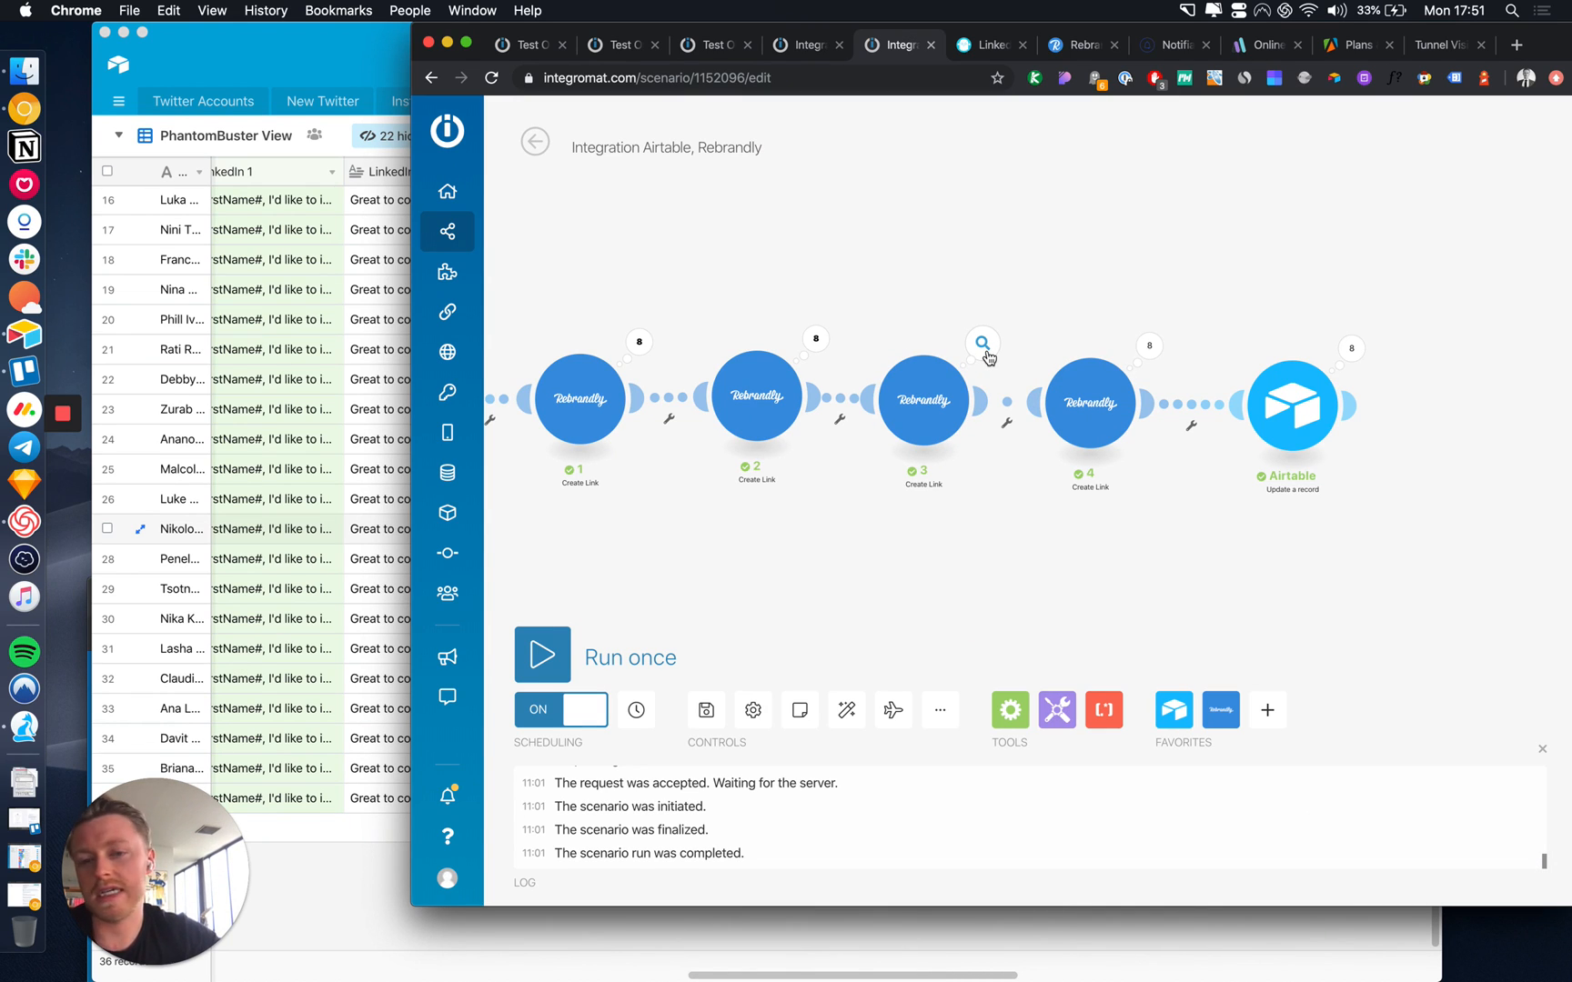
Show the Integration Rebrandly, Airtable scenario with its router and compare it with the Integration Airtable, Rebrandly scenario.
{"action": "left_click", "coordinate": [790, 45]}
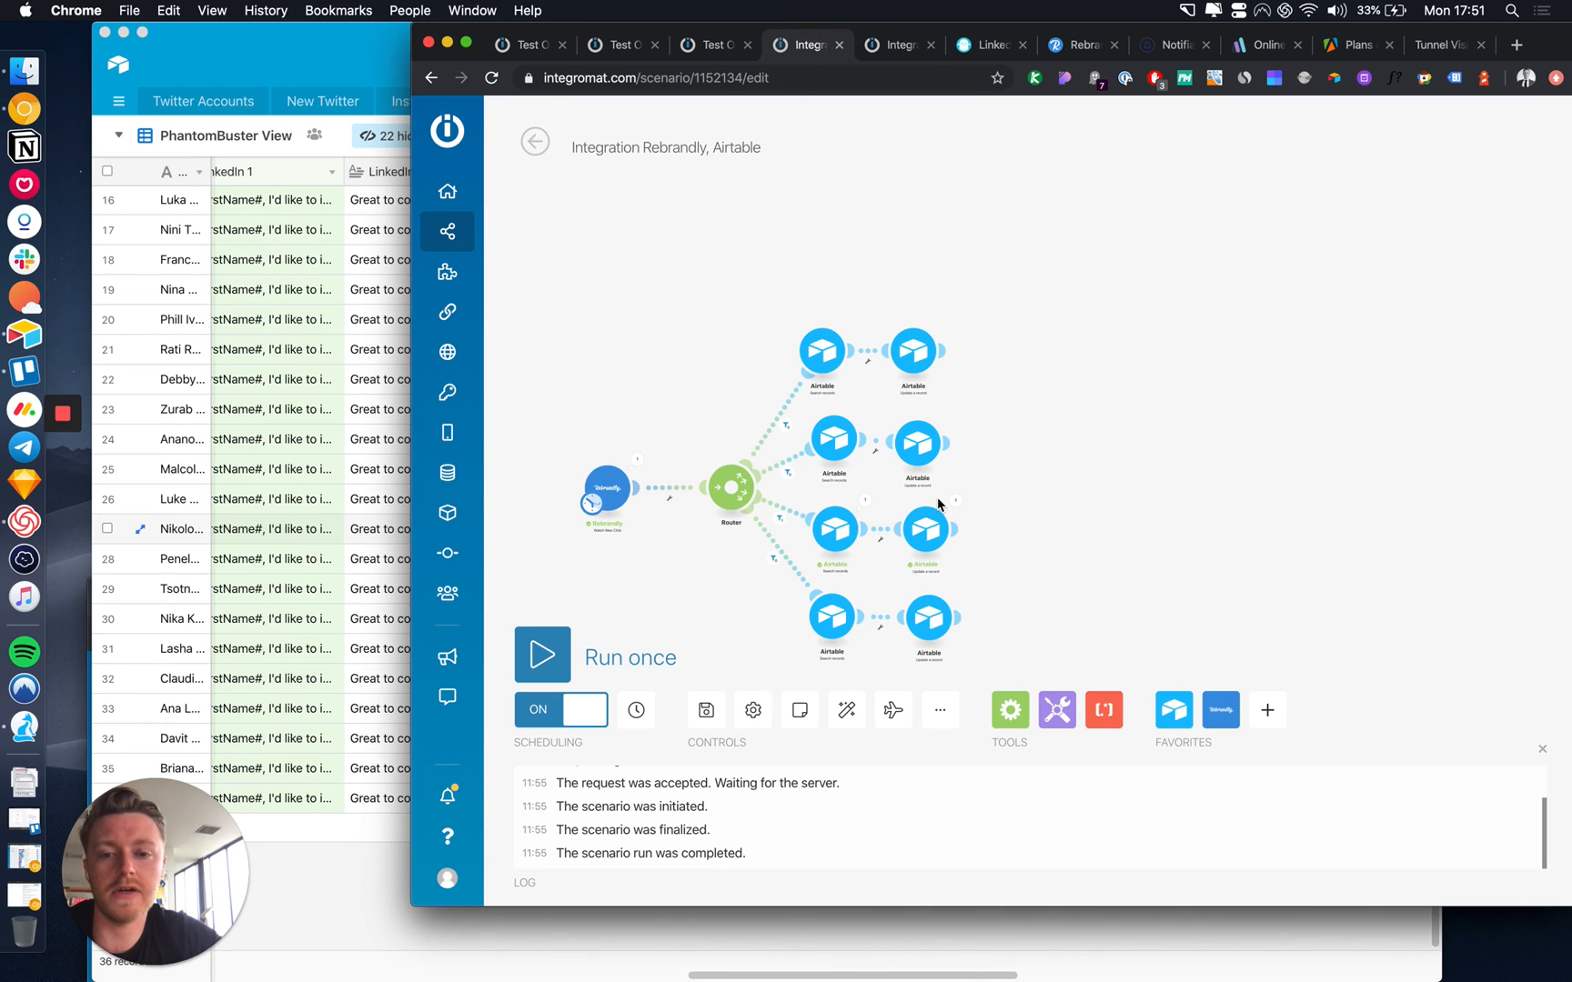
{"action": "scroll", "coordinate": [938, 500], "scroll_direction": "up", "scroll_amount": 5}
{"action": "left_click_drag", "start_coordinate": [1038, 484], "coordinate": [1227, 389]}
{"action": "left_click_drag", "start_coordinate": [566, 573], "coordinate": [652, 571]}
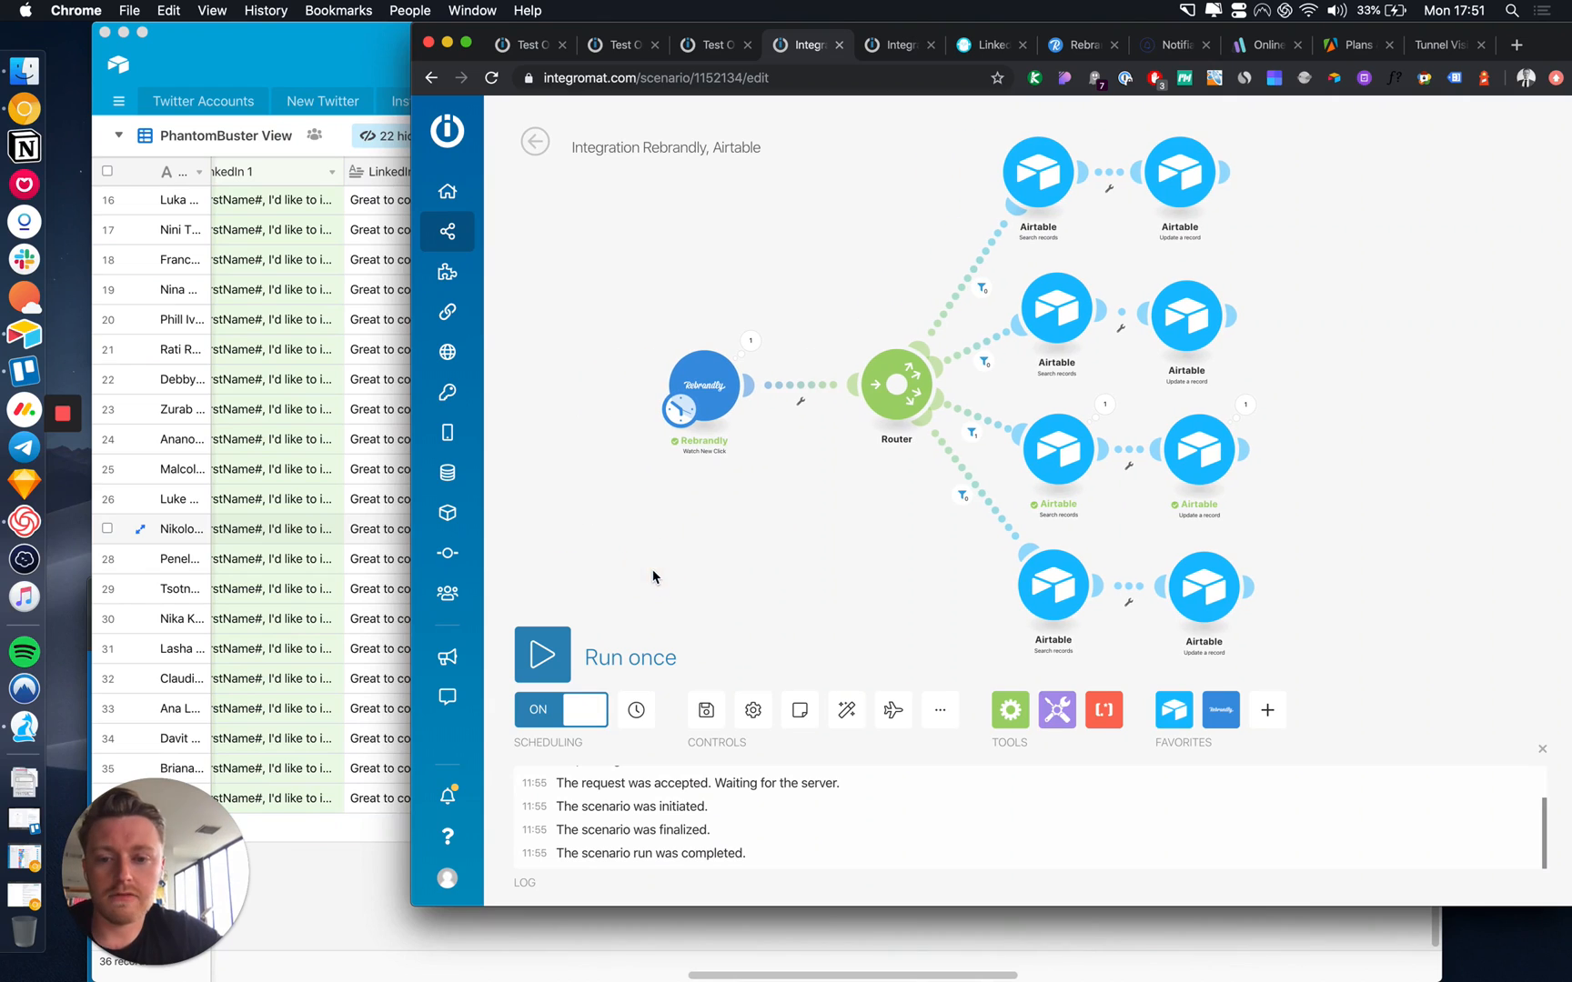
{"action": "scroll", "coordinate": [655, 567], "scroll_direction": "up", "scroll_amount": 2}
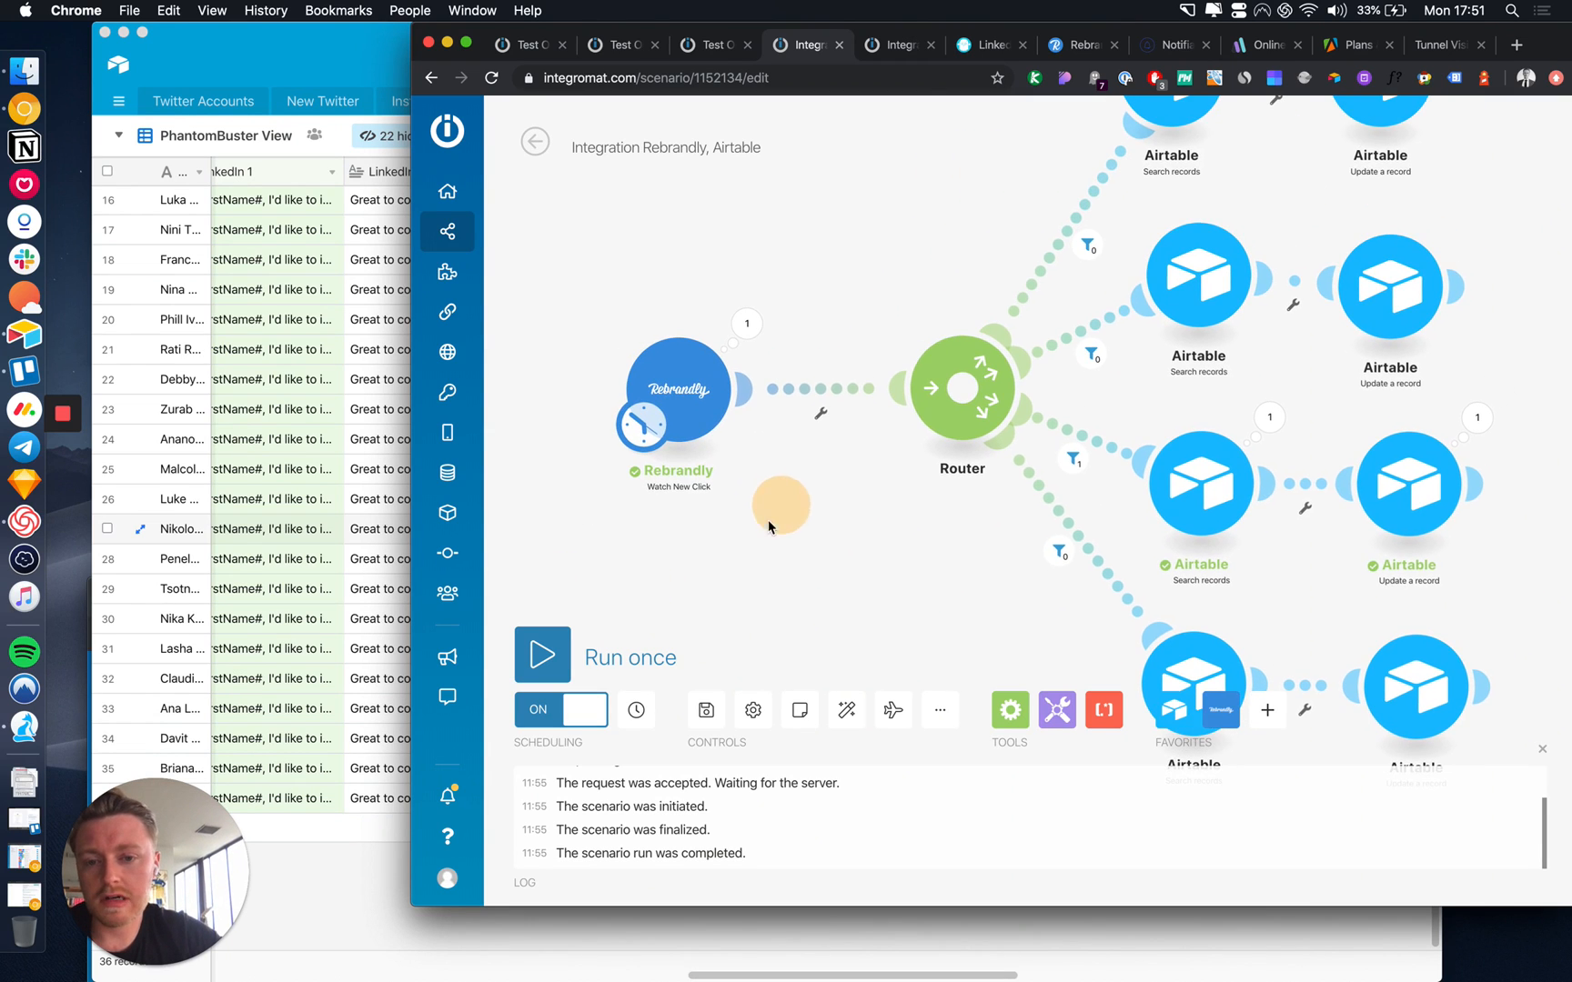
{"action": "left_click", "coordinate": [900, 45]}
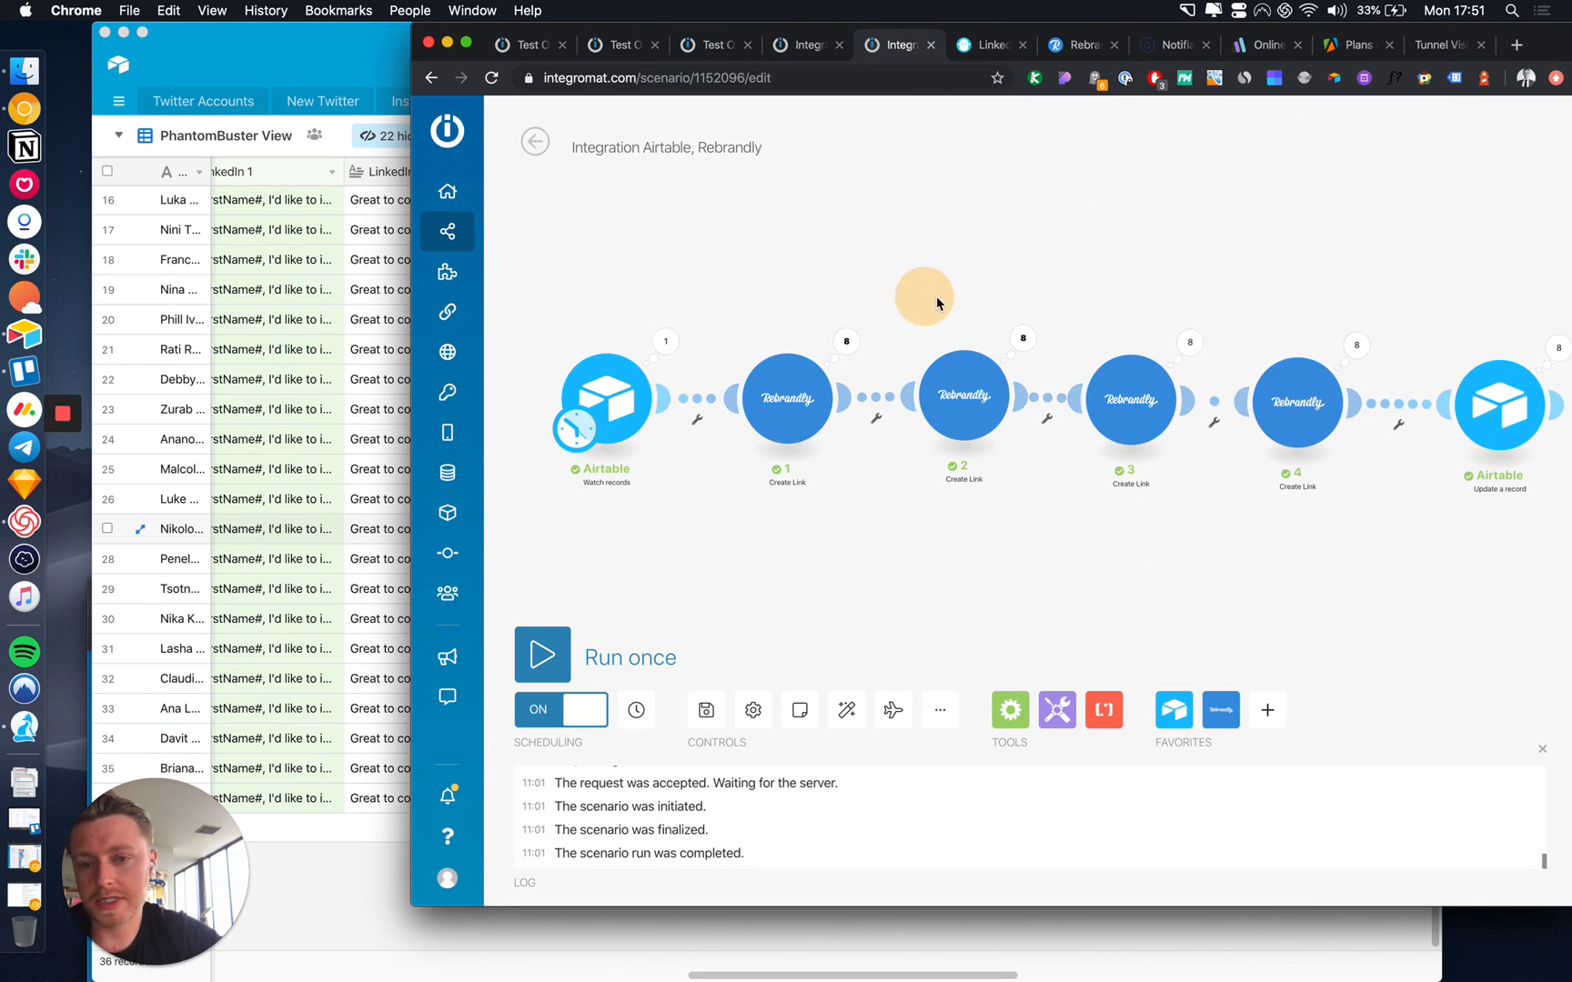
{"action": "left_click", "coordinate": [805, 45]}
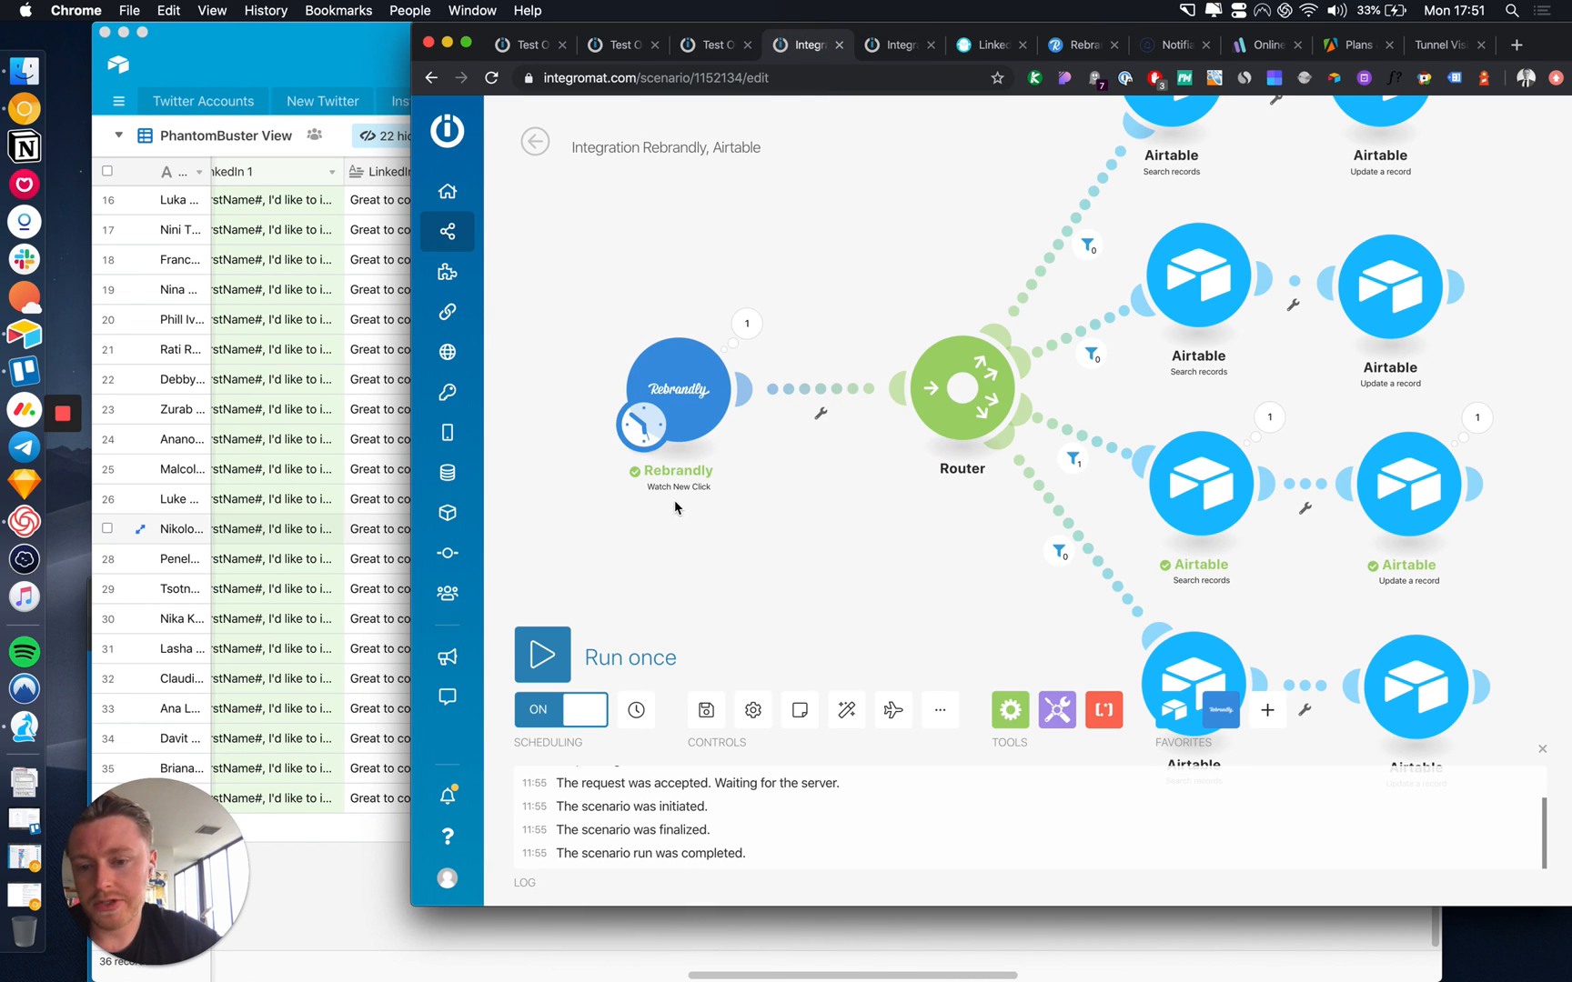
Inspect the filters on the router's first three routes to the Airtable Search records modules, closing each one unchanged.
{"action": "left_click_drag", "start_coordinate": [852, 524], "coordinate": [646, 644]}
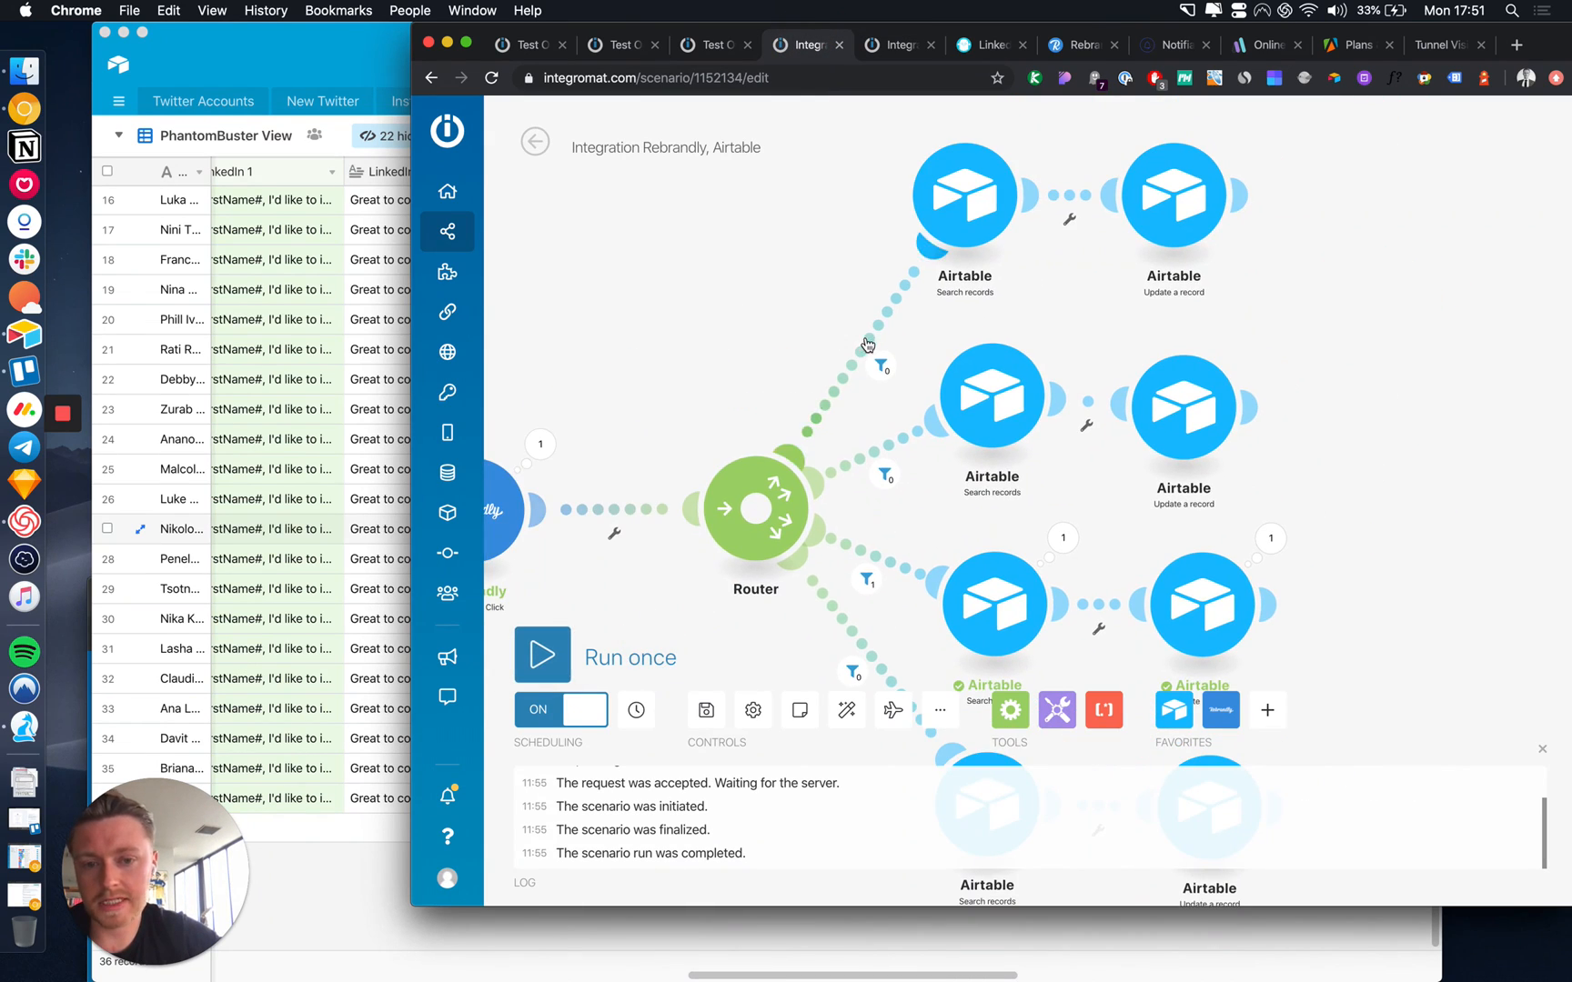
{"action": "left_click", "coordinate": [882, 366]}
{"action": "left_click", "coordinate": [793, 323]}
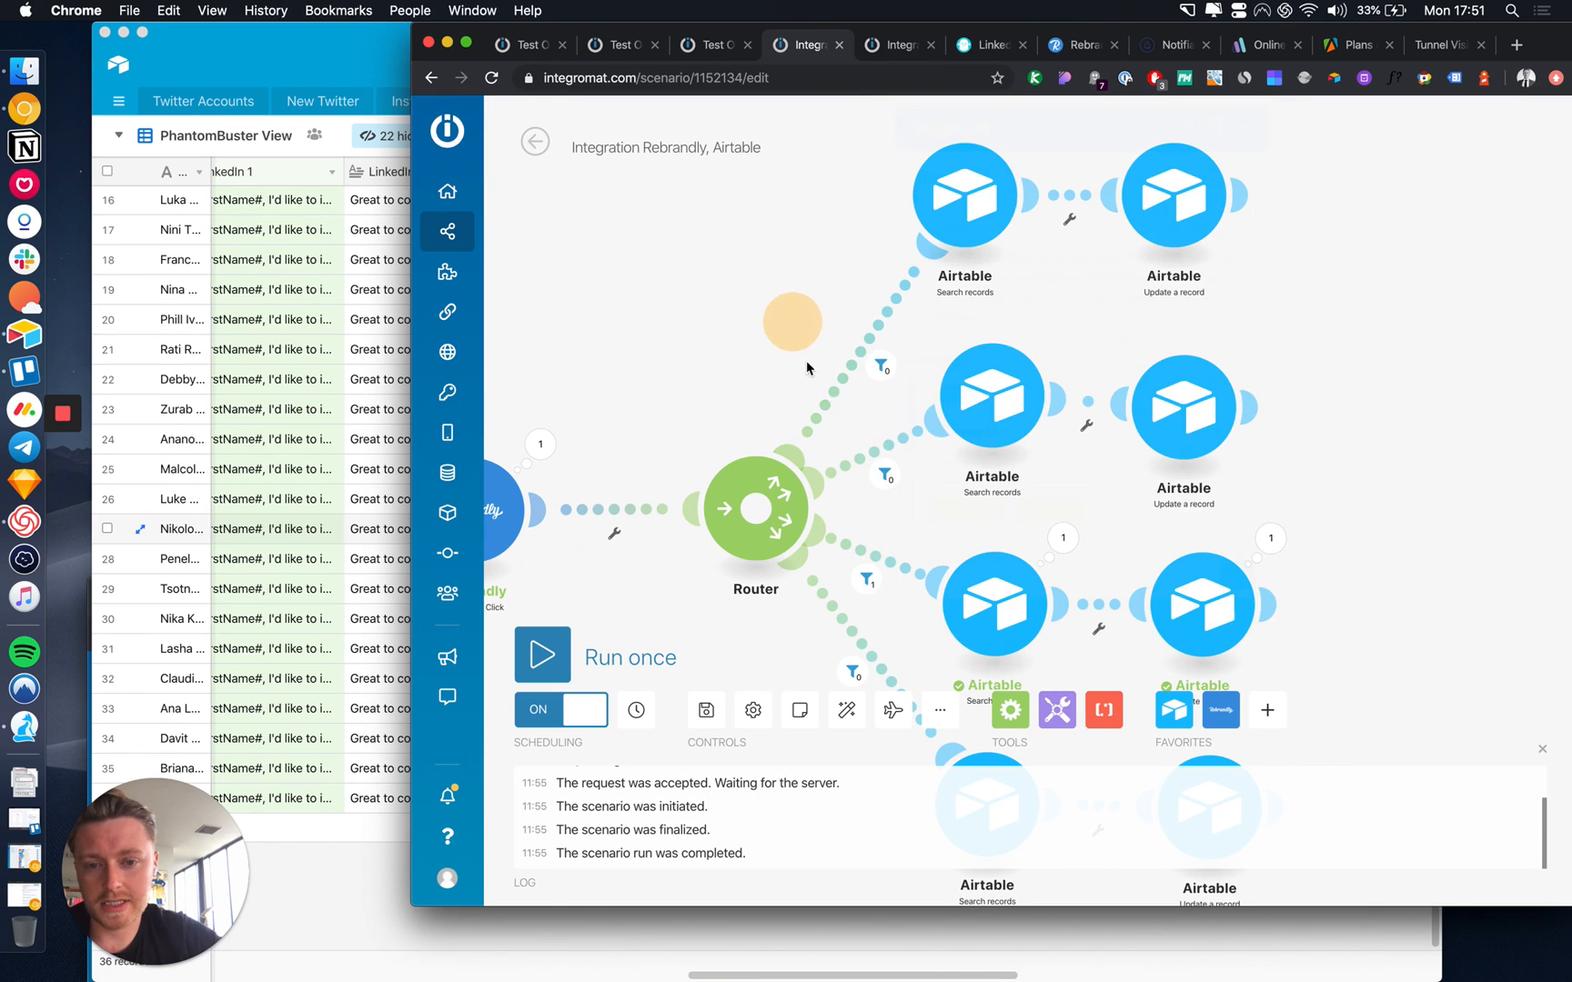
{"action": "left_click", "coordinate": [878, 452]}
{"action": "left_click", "coordinate": [814, 393]}
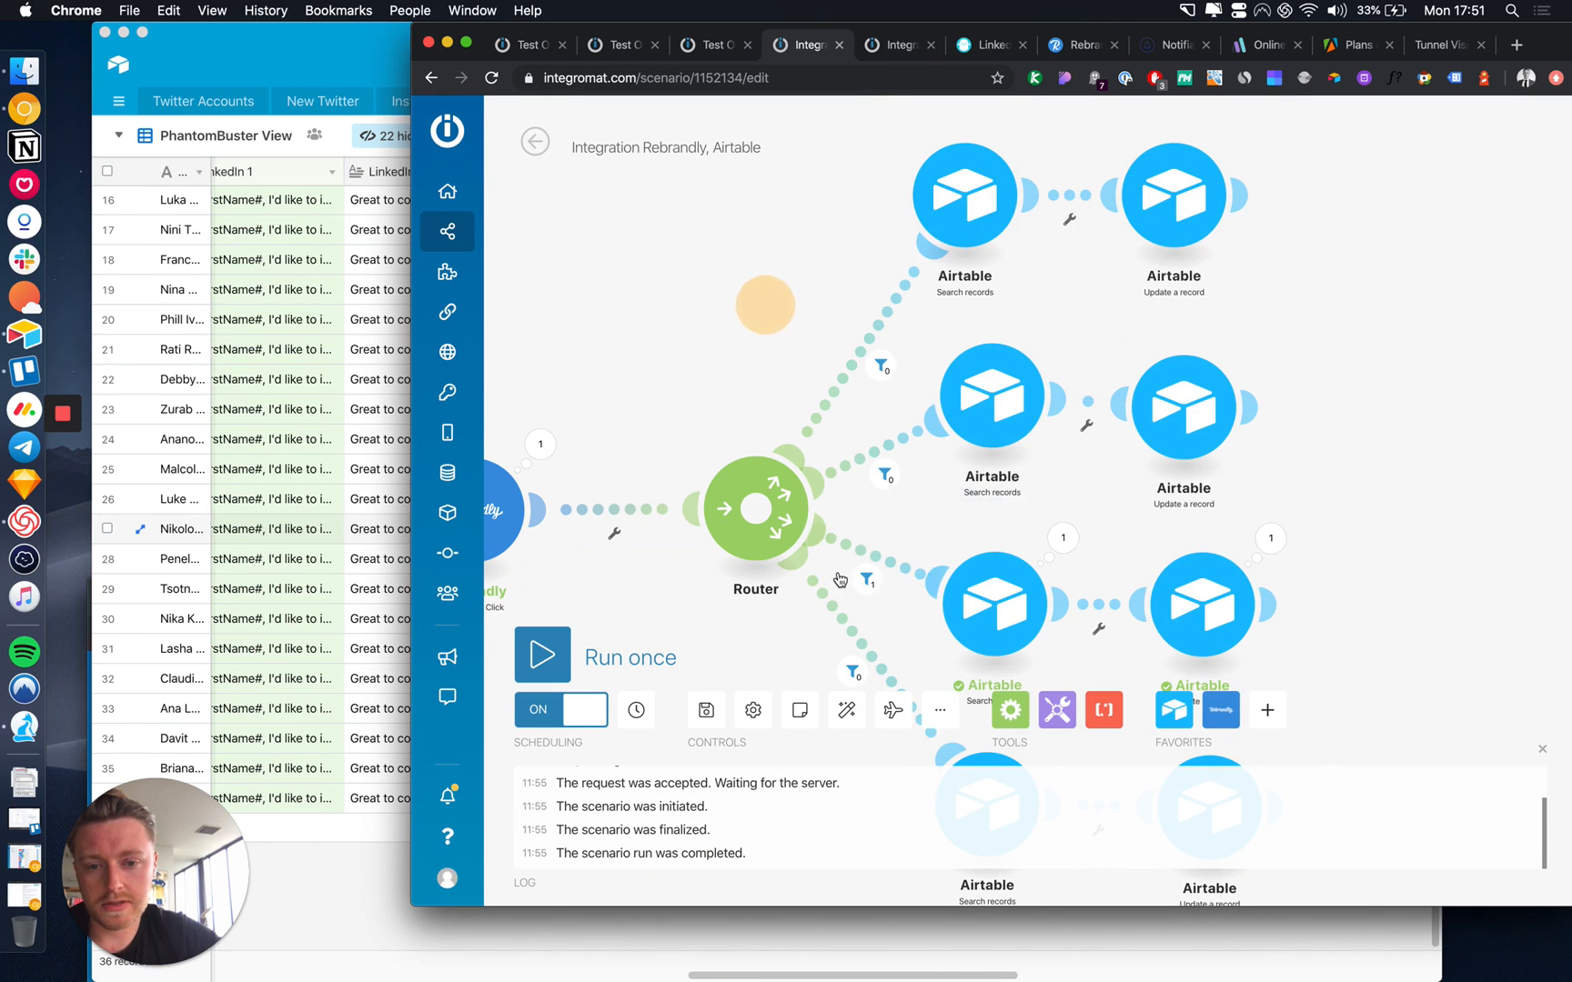
{"action": "left_click", "coordinate": [867, 579]}
{"action": "left_click", "coordinate": [737, 386]}
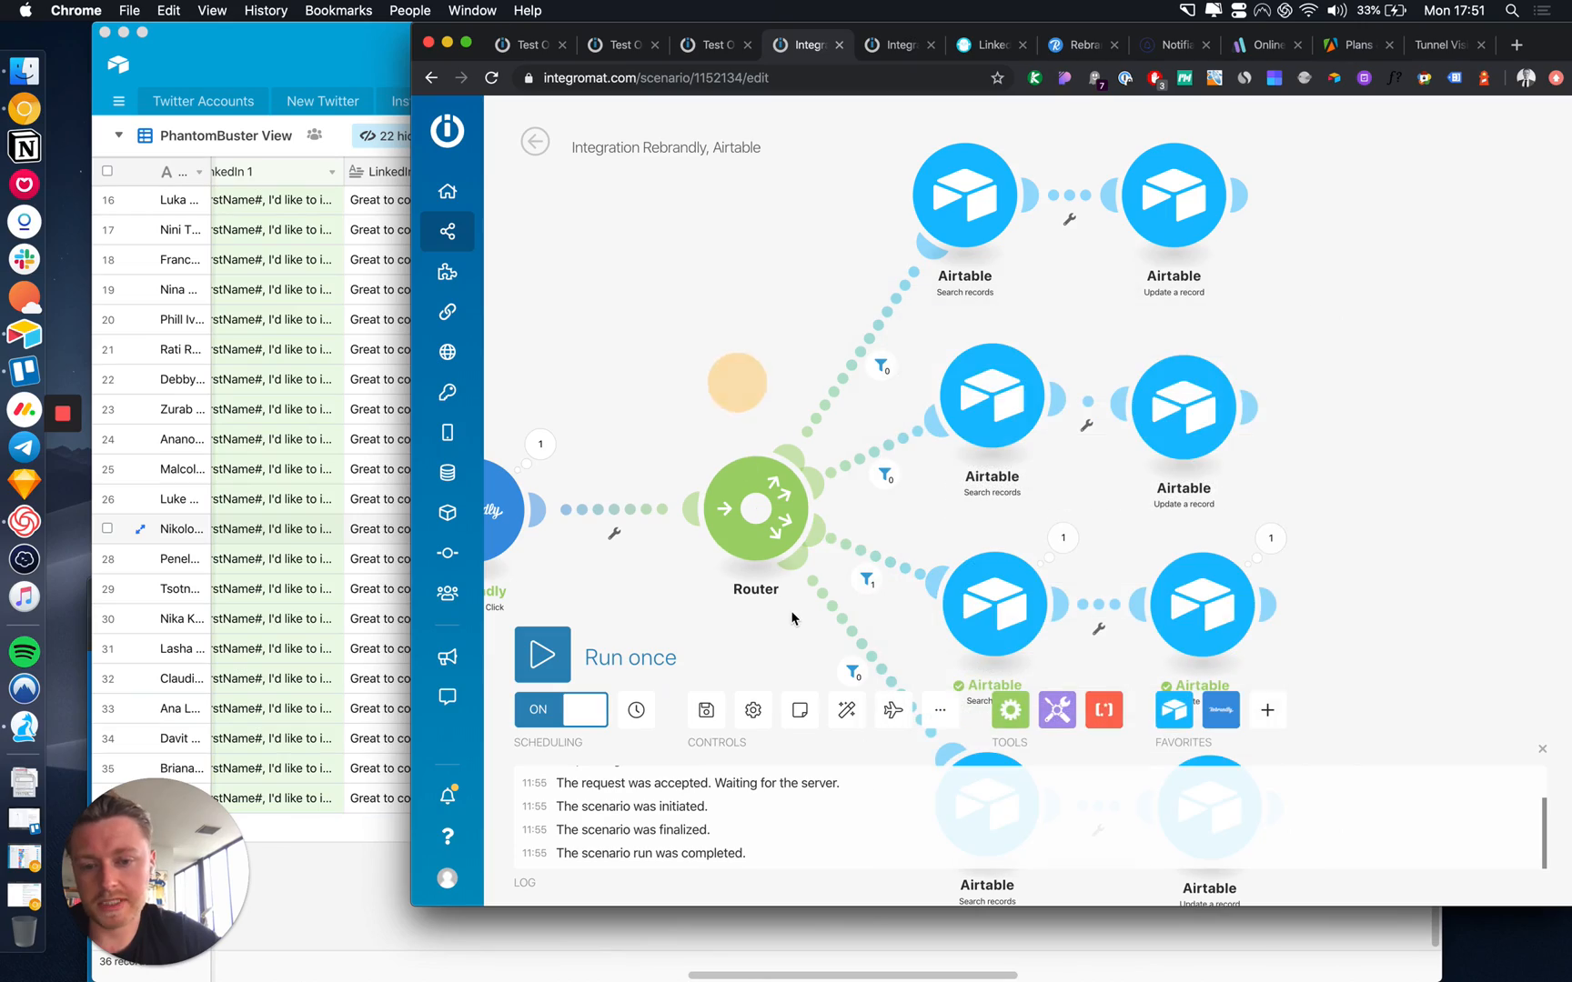
Switch to Airtable, review the URL click columns and select the last record's Message 3 URL Clicks cell.
{"action": "left_click", "coordinate": [327, 536]}
{"action": "scroll", "coordinate": [328, 536], "scroll_direction": "left", "scroll_amount": 15}
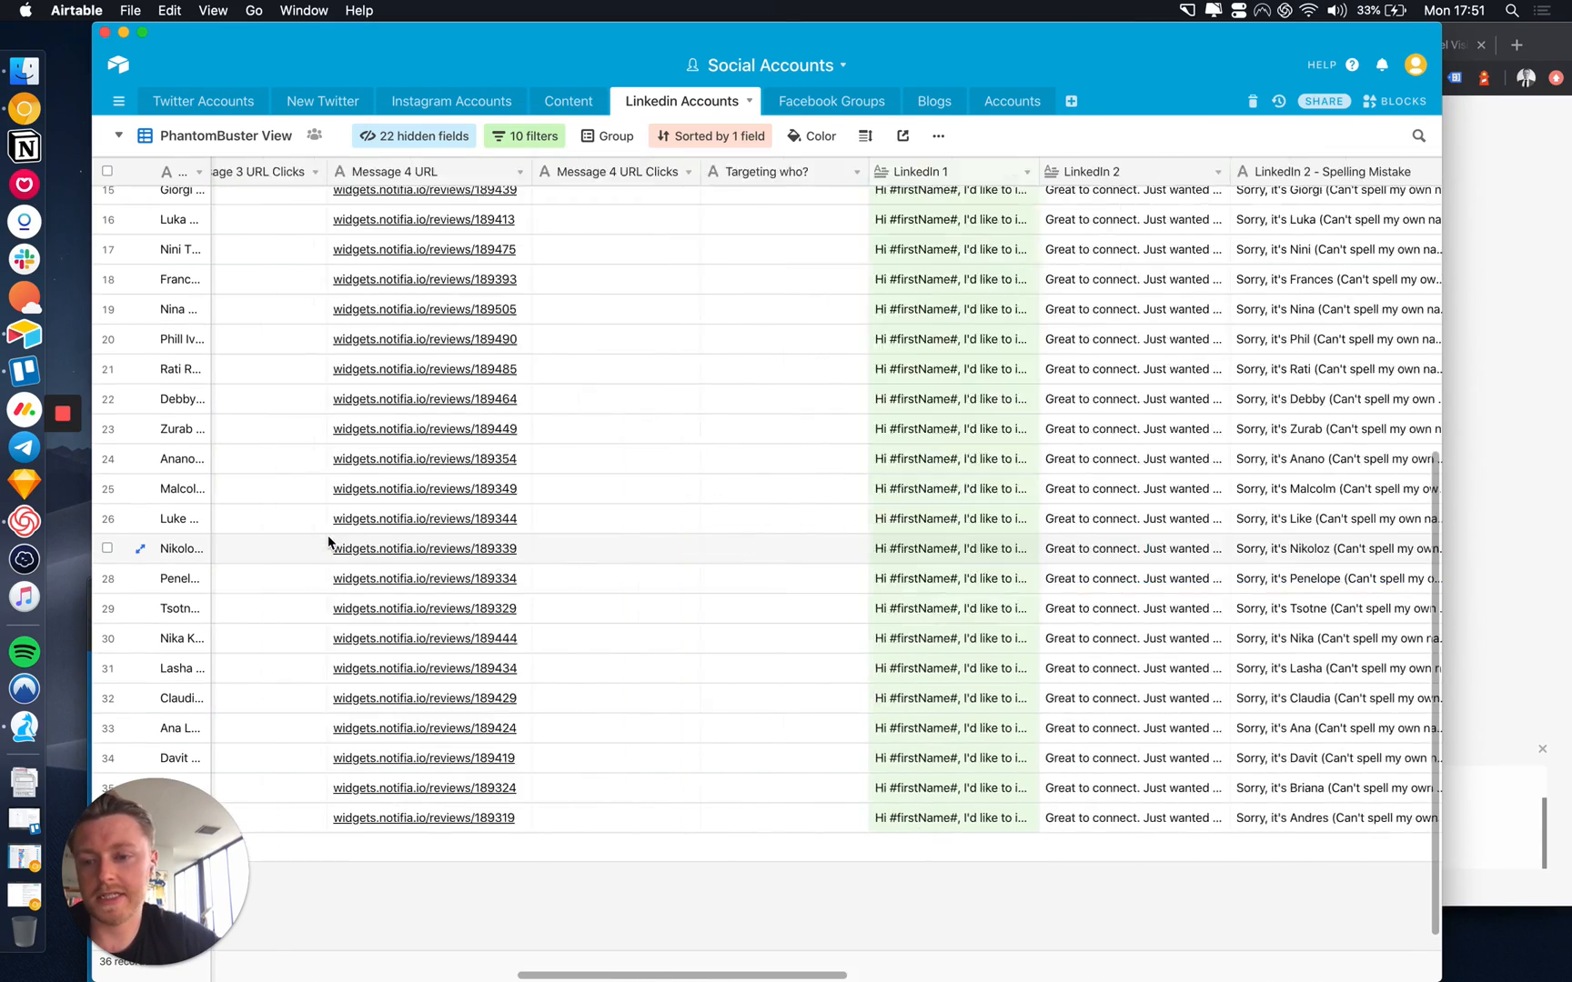
{"action": "scroll", "coordinate": [328, 535], "scroll_direction": "left", "scroll_amount": 5}
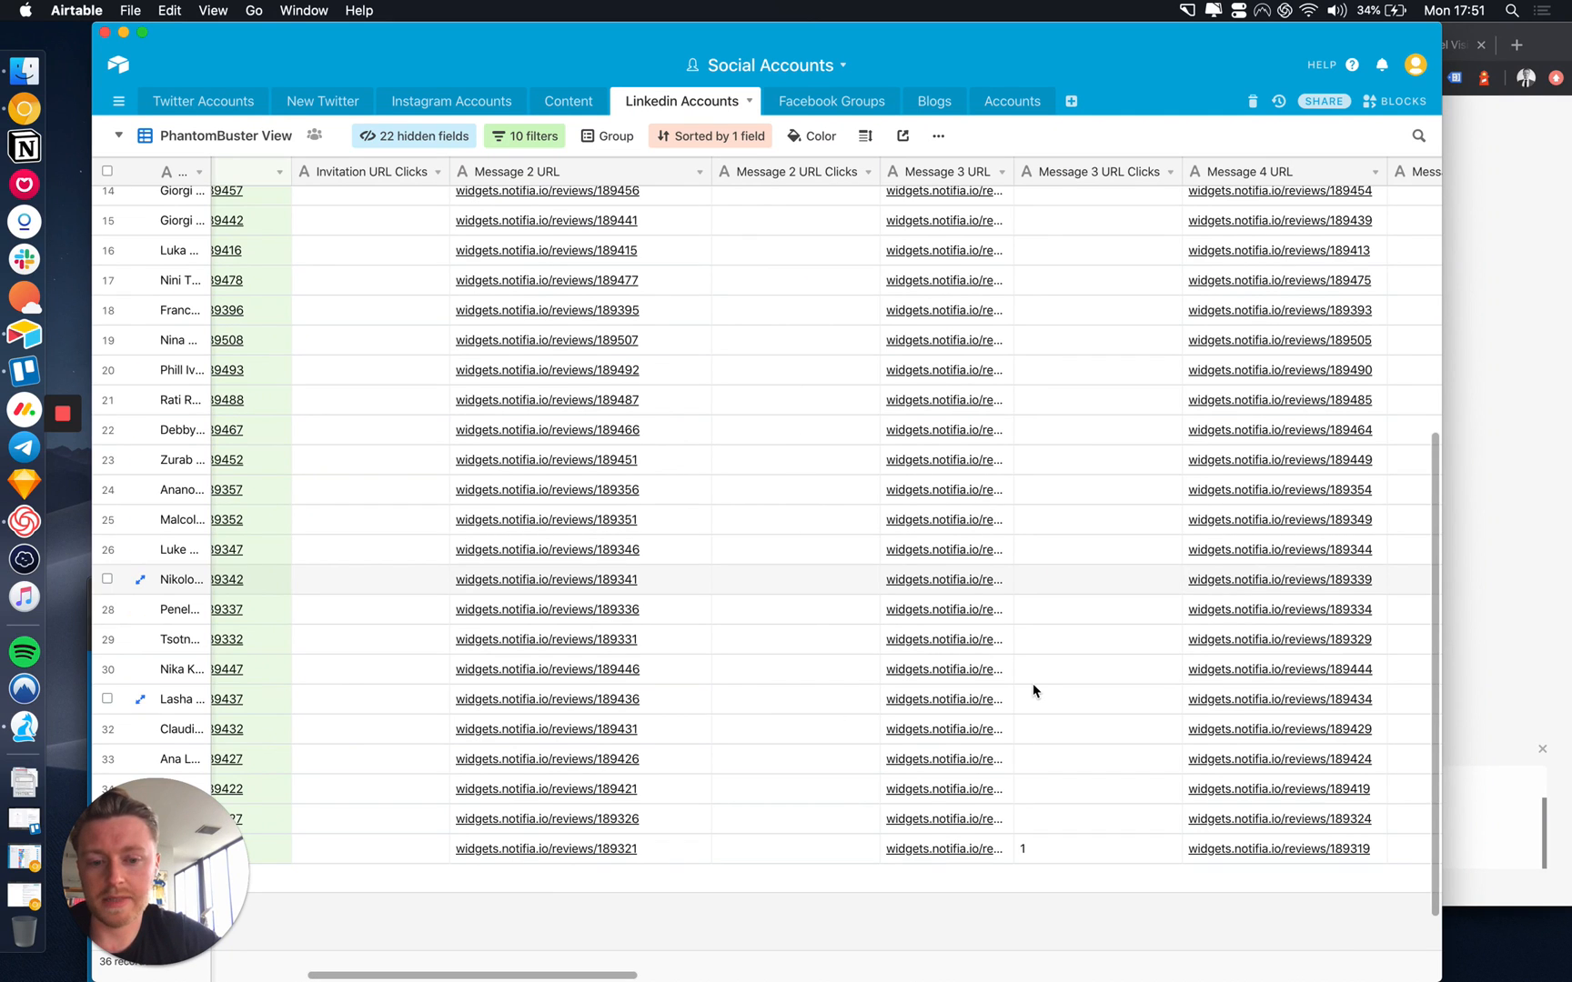
{"action": "scroll", "coordinate": [1032, 683], "scroll_direction": "up", "scroll_amount": 10}
{"action": "scroll", "coordinate": [1033, 683], "scroll_direction": "down", "scroll_amount": 10}
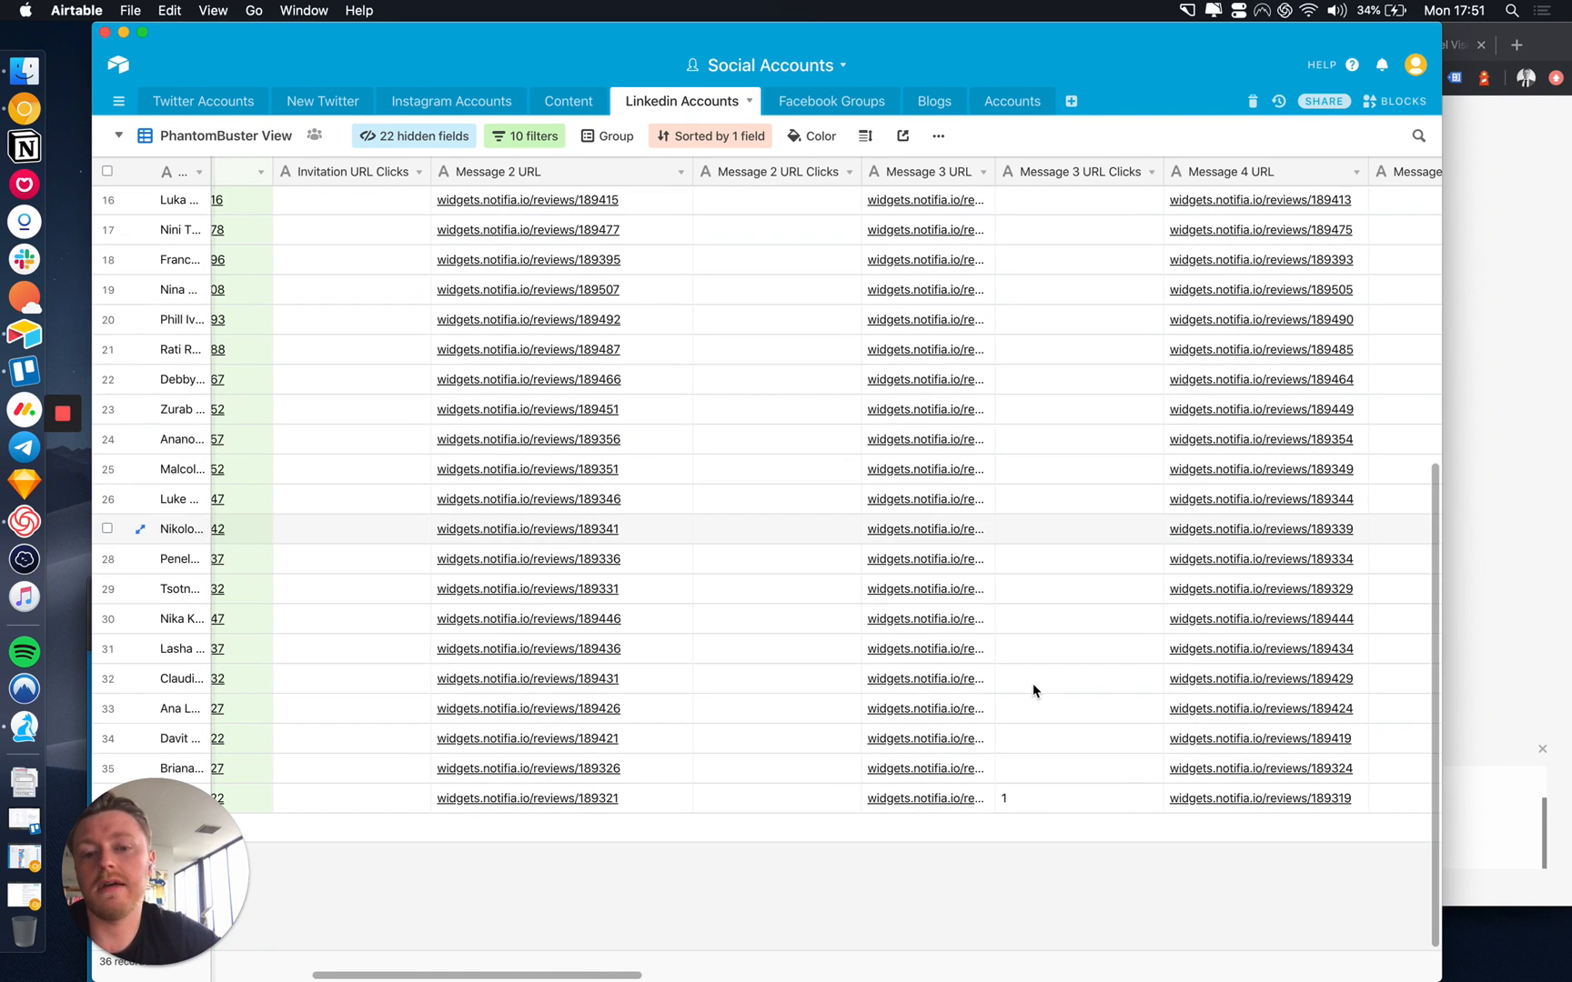
{"action": "left_click", "coordinate": [1052, 789]}
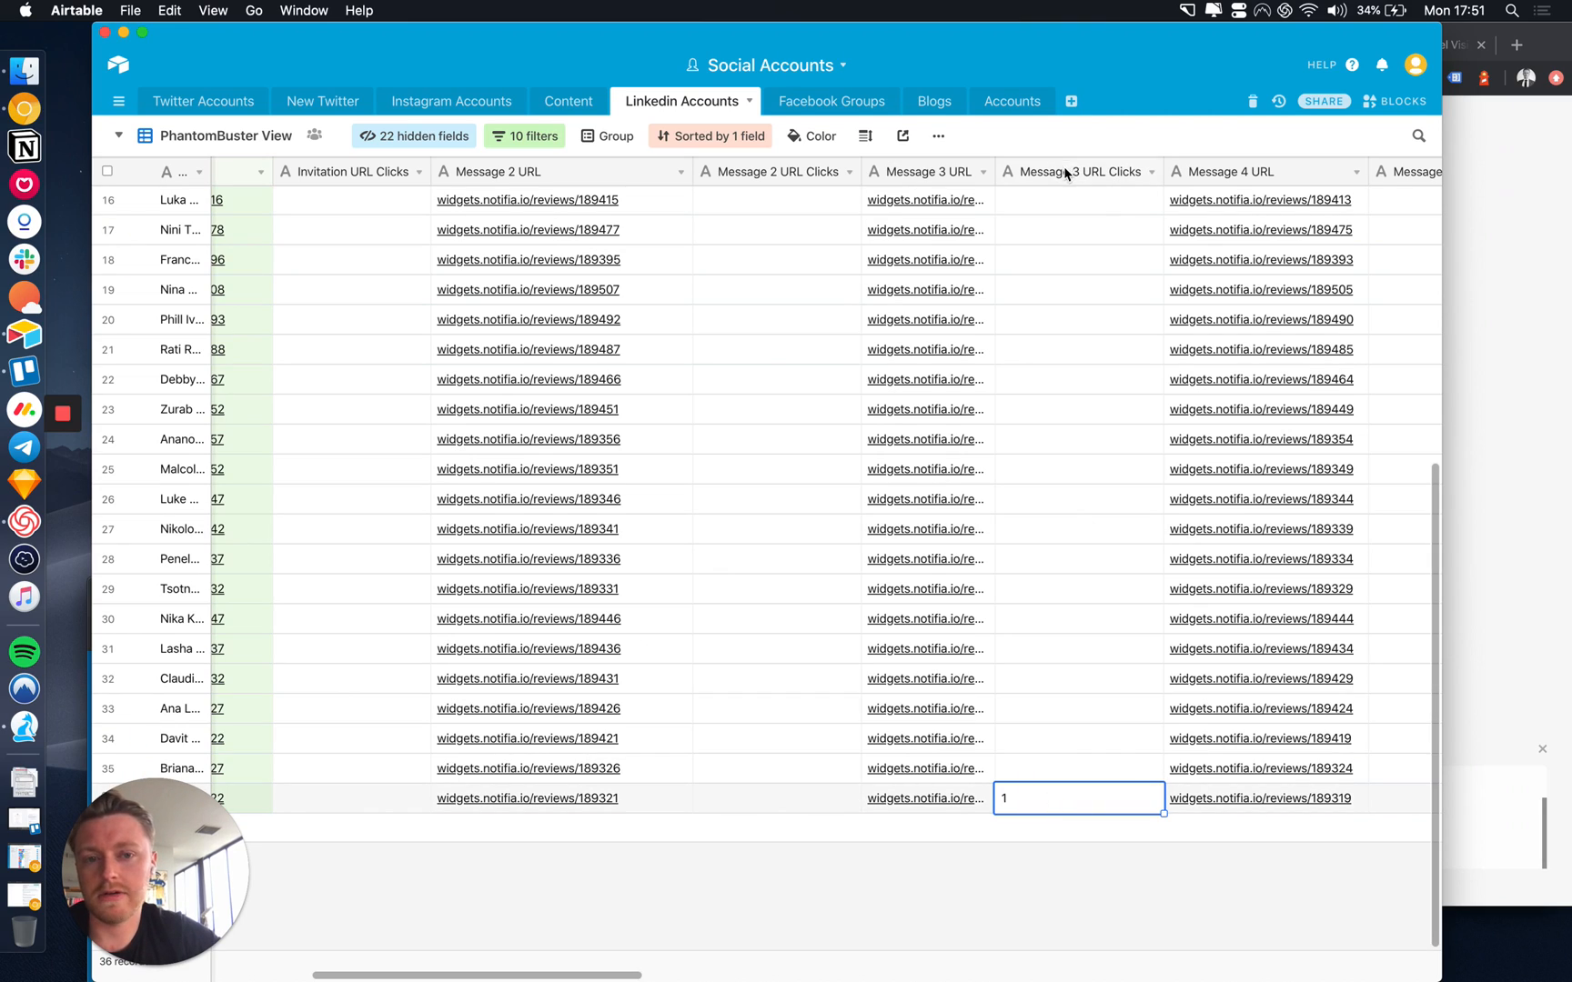
View the Launches Today, Records to process, Total Invites Sent and Total Messages Sent columns from the first record.
{"action": "scroll", "coordinate": [975, 771], "scroll_direction": "right", "scroll_amount": 15}
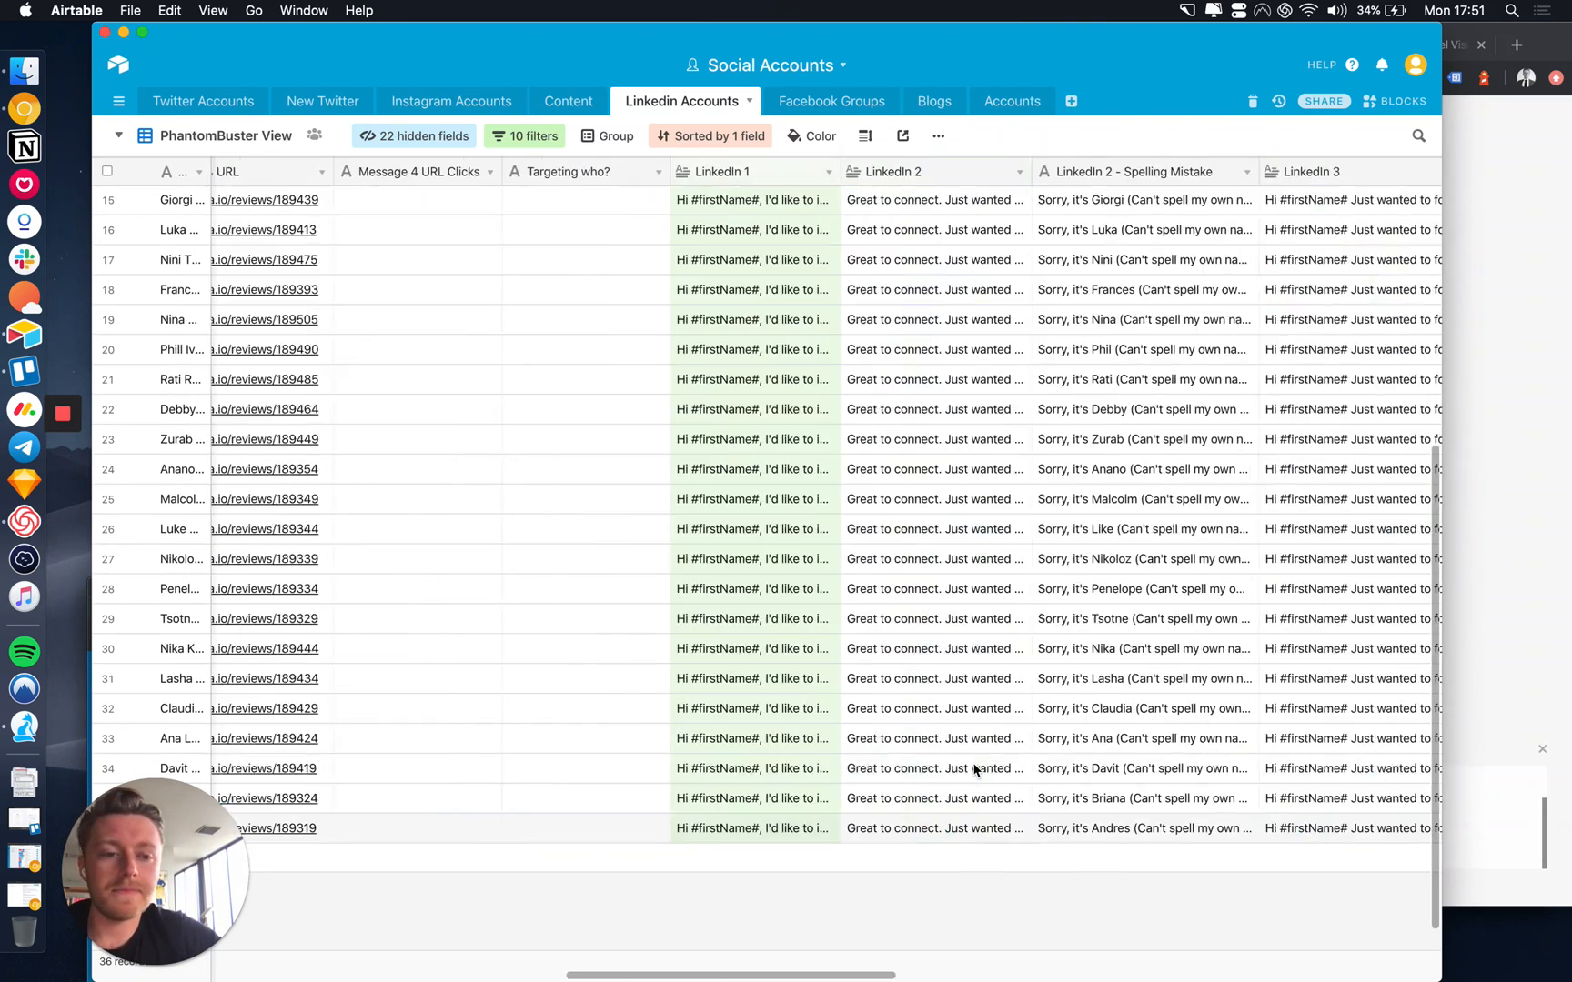
{"action": "scroll", "coordinate": [974, 771], "scroll_direction": "right", "scroll_amount": 10}
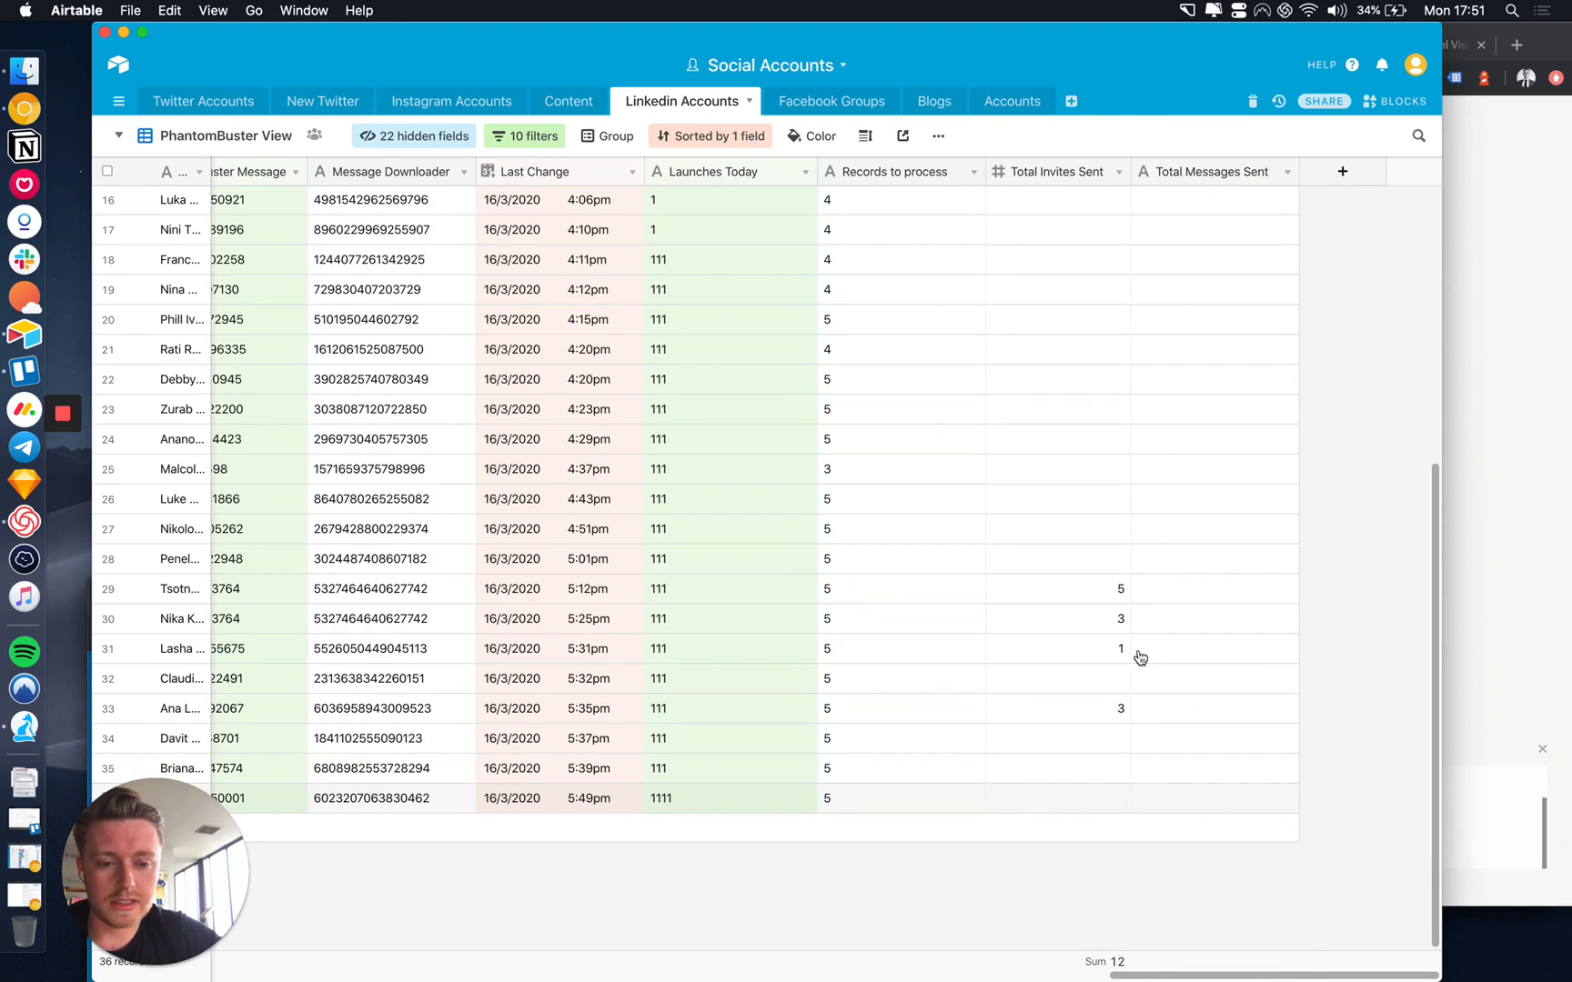
{"action": "scroll", "coordinate": [1141, 619], "scroll_direction": "up", "scroll_amount": 5}
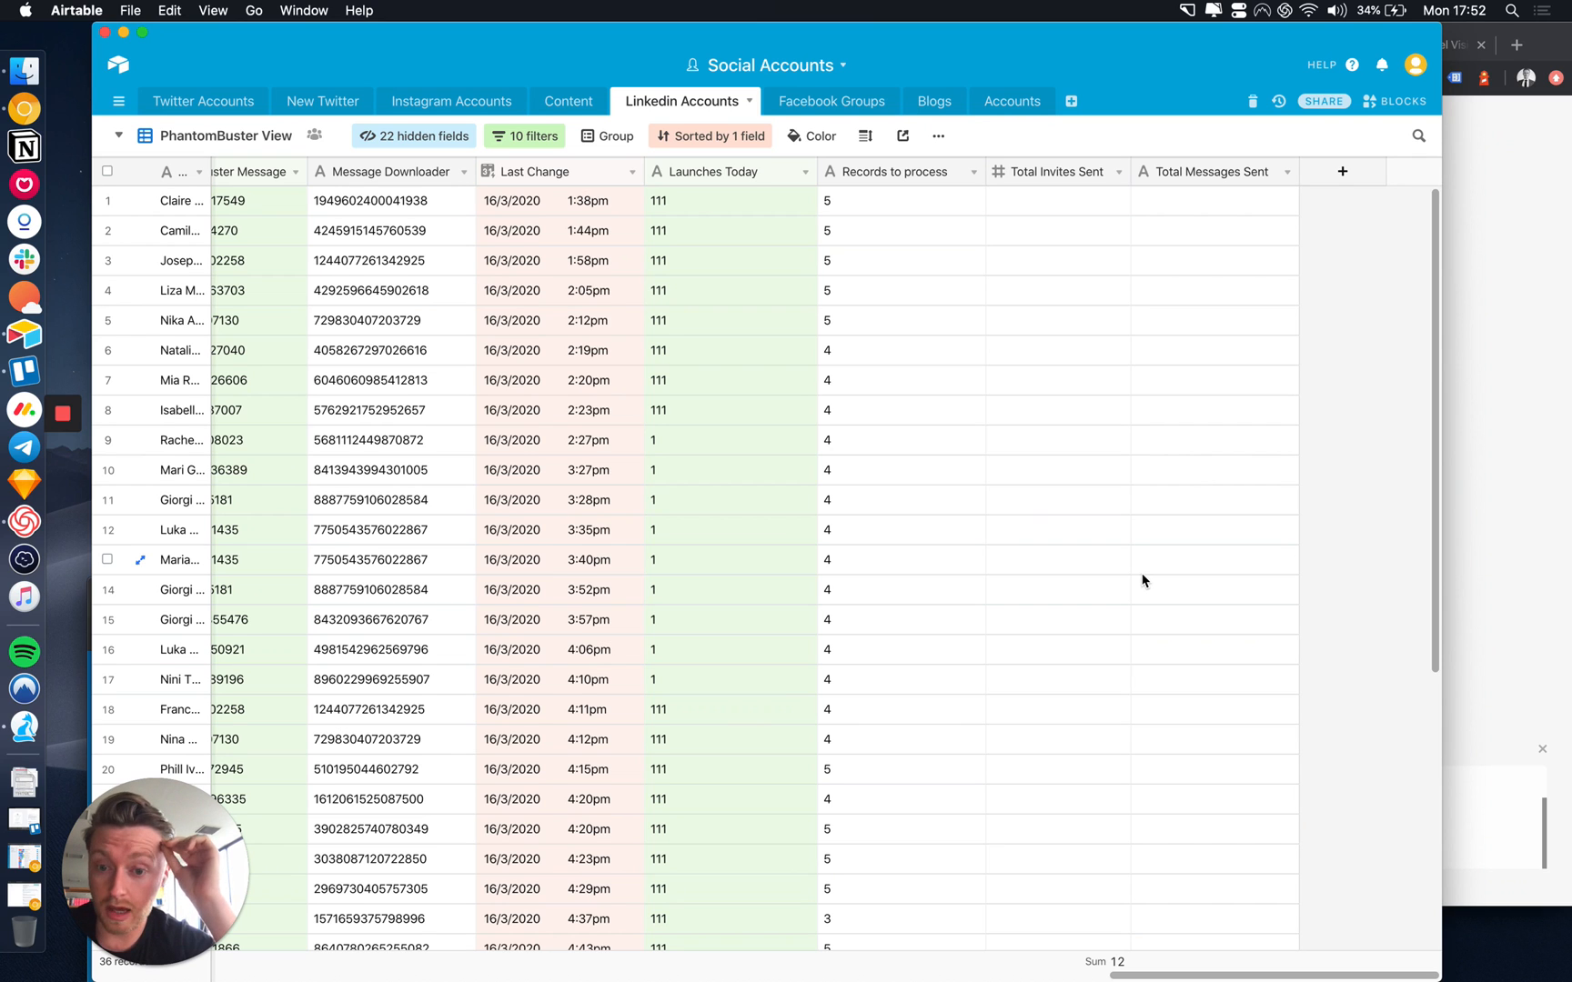
Switch to Integromat and inspect the destination URL and domain name of the first Rebrandly Create Link module in Integration Airtable, Rebrandly, then close it.
{"action": "left_click", "coordinate": [1489, 527]}
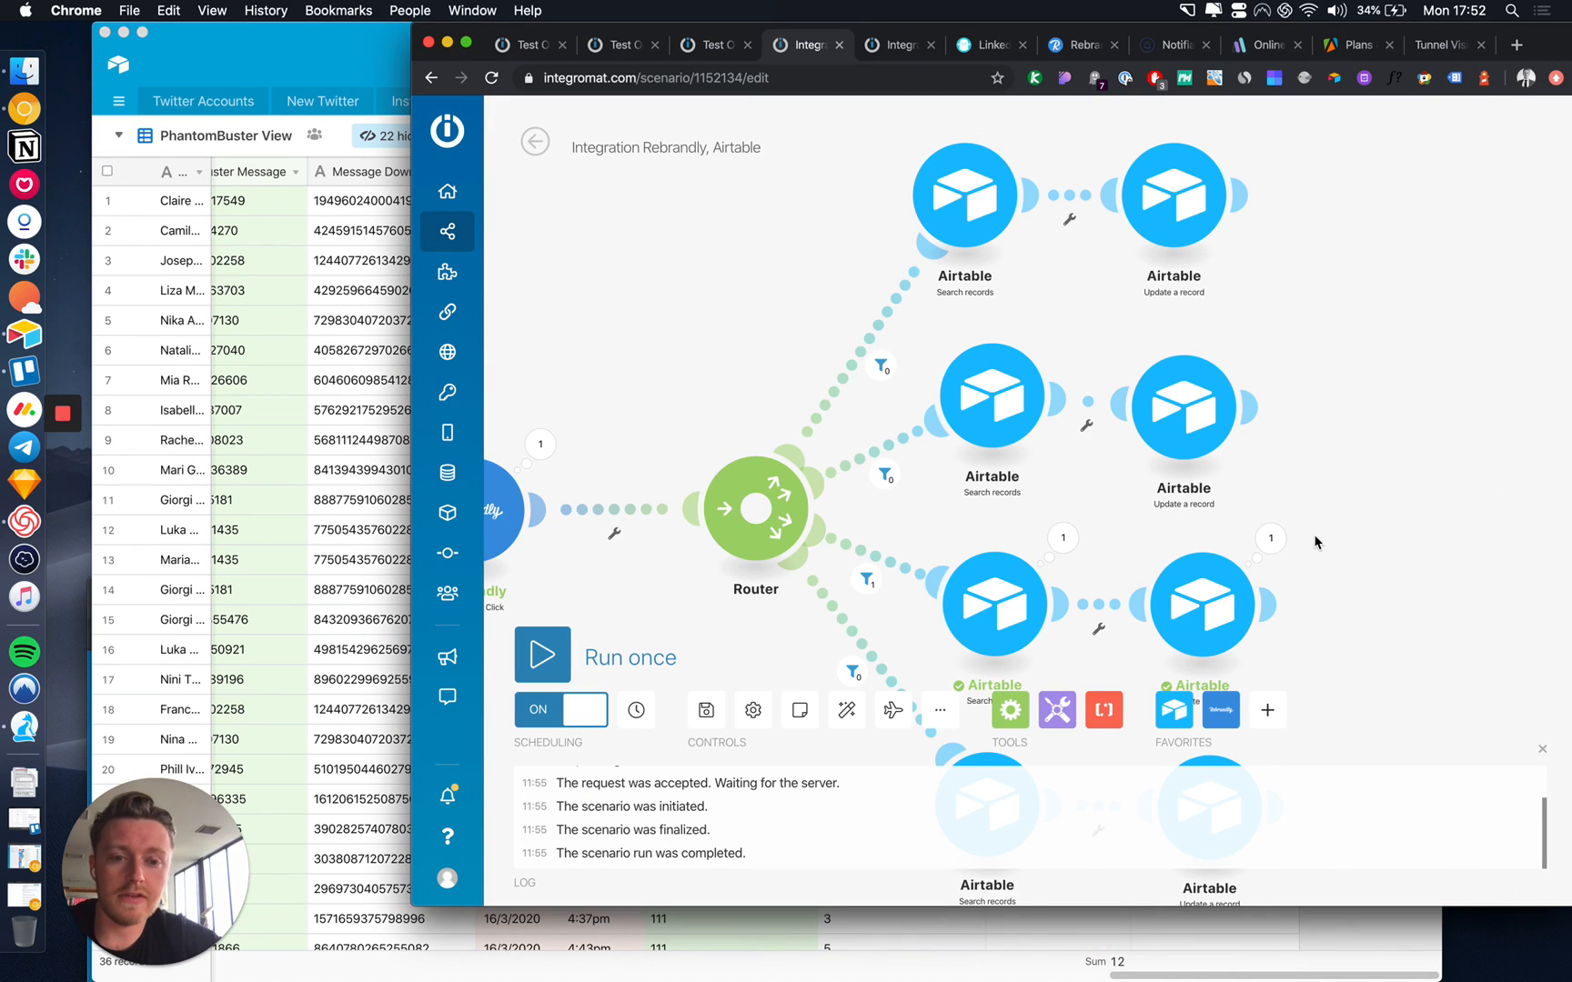
{"action": "left_click_drag", "start_coordinate": [1315, 537], "coordinate": [1410, 518]}
{"action": "left_click", "coordinate": [896, 45]}
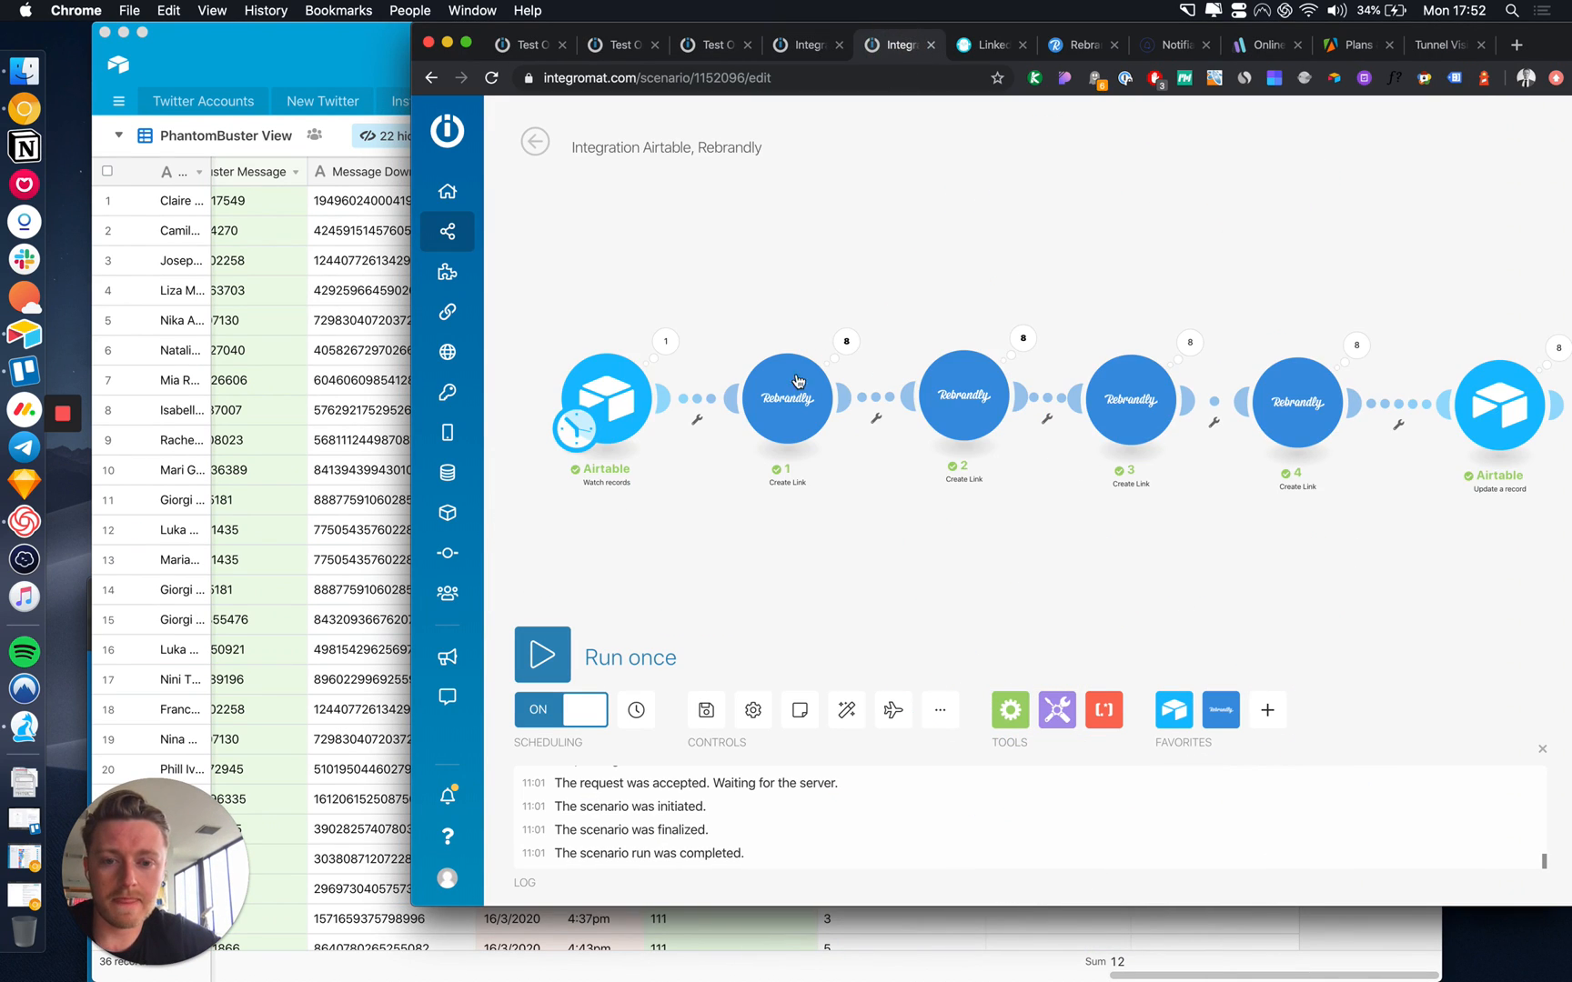
{"action": "left_click", "coordinate": [788, 410]}
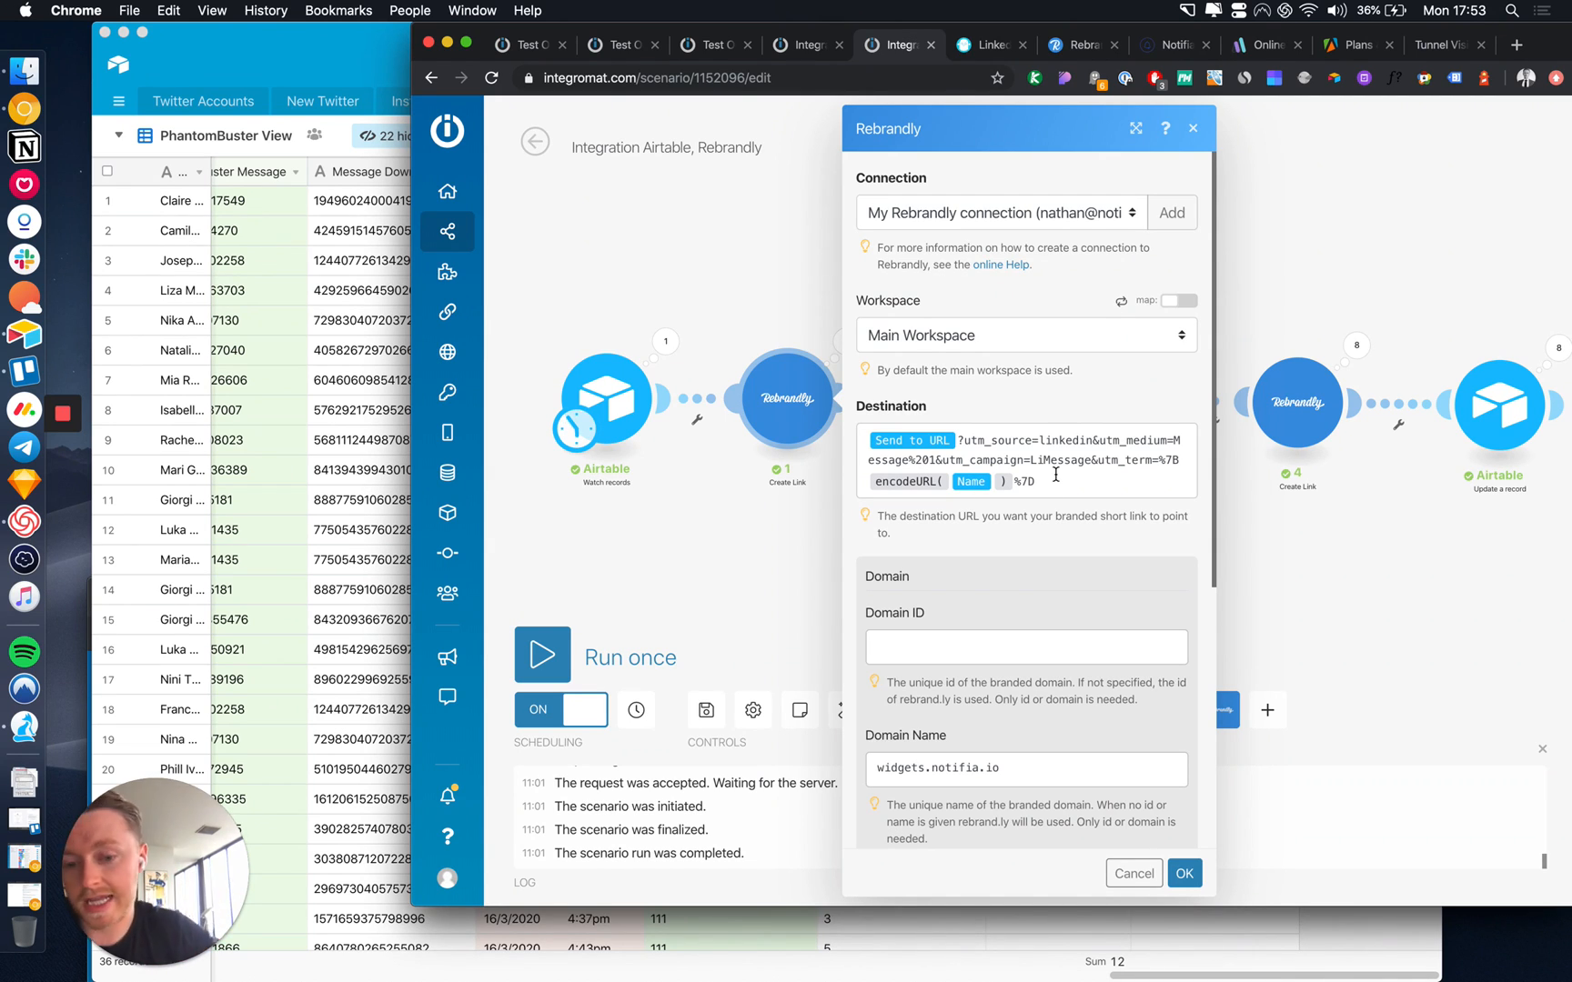
{"action": "left_click", "coordinate": [1184, 873]}
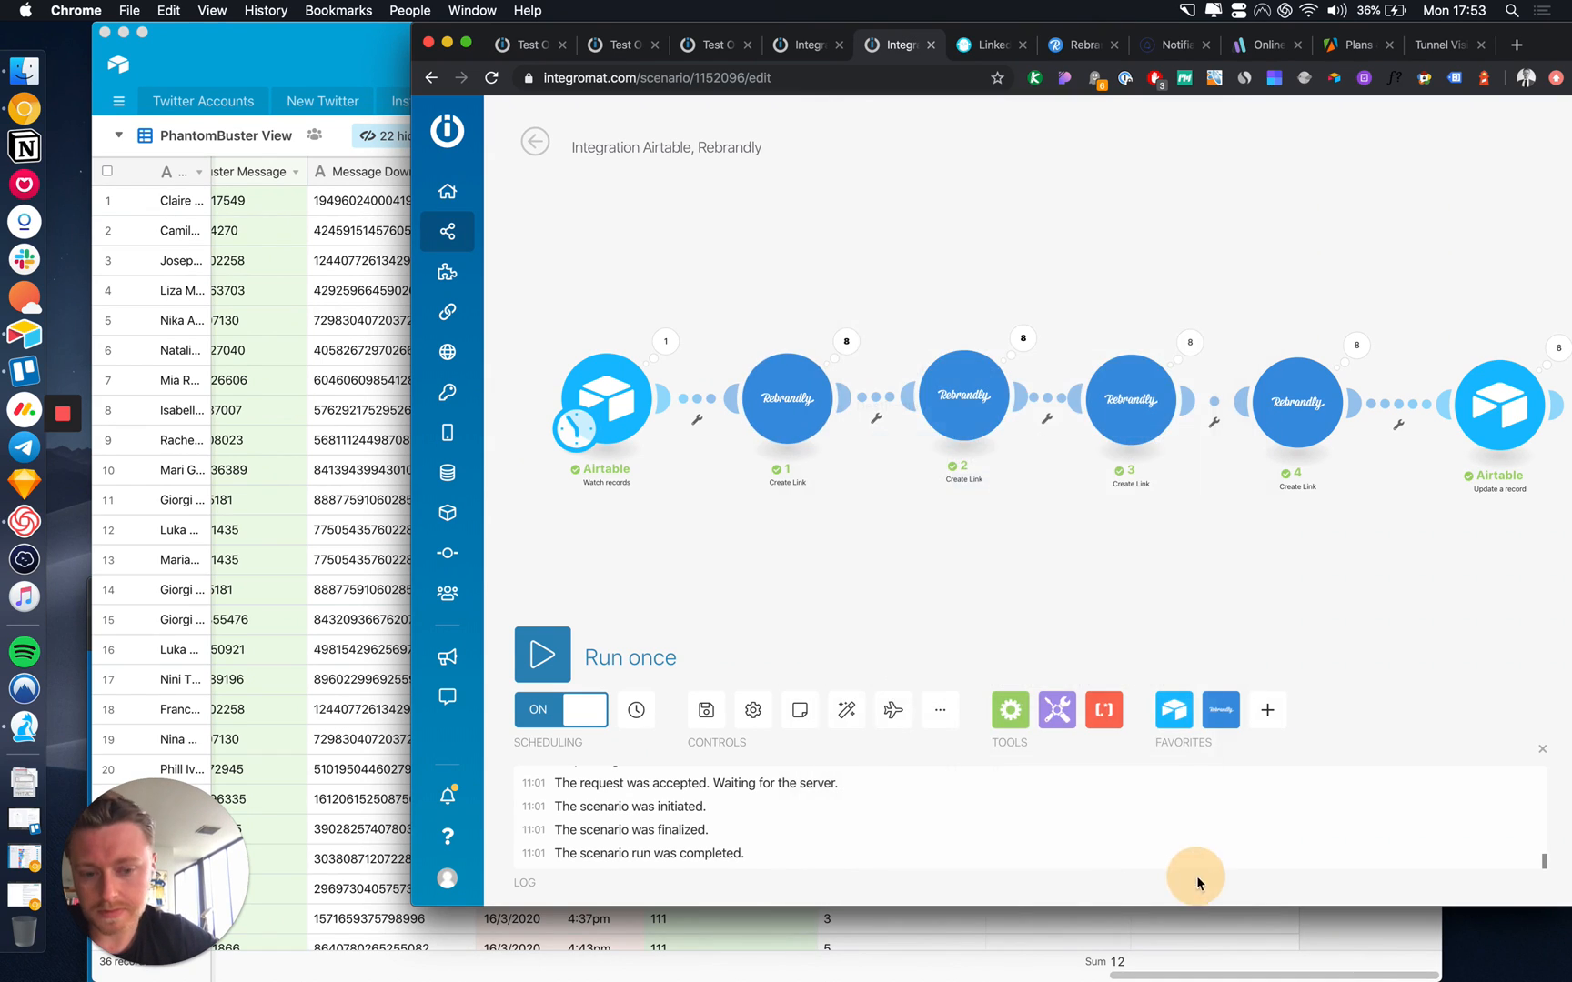
Switch to Airtable, review the PhantomBuster, LinkedIn message and URL click columns, and select record 34's Message 2 URL Clicks cell.
{"action": "left_click", "coordinate": [276, 680]}
{"action": "scroll", "coordinate": [984, 811], "scroll_direction": "down", "scroll_amount": 10}
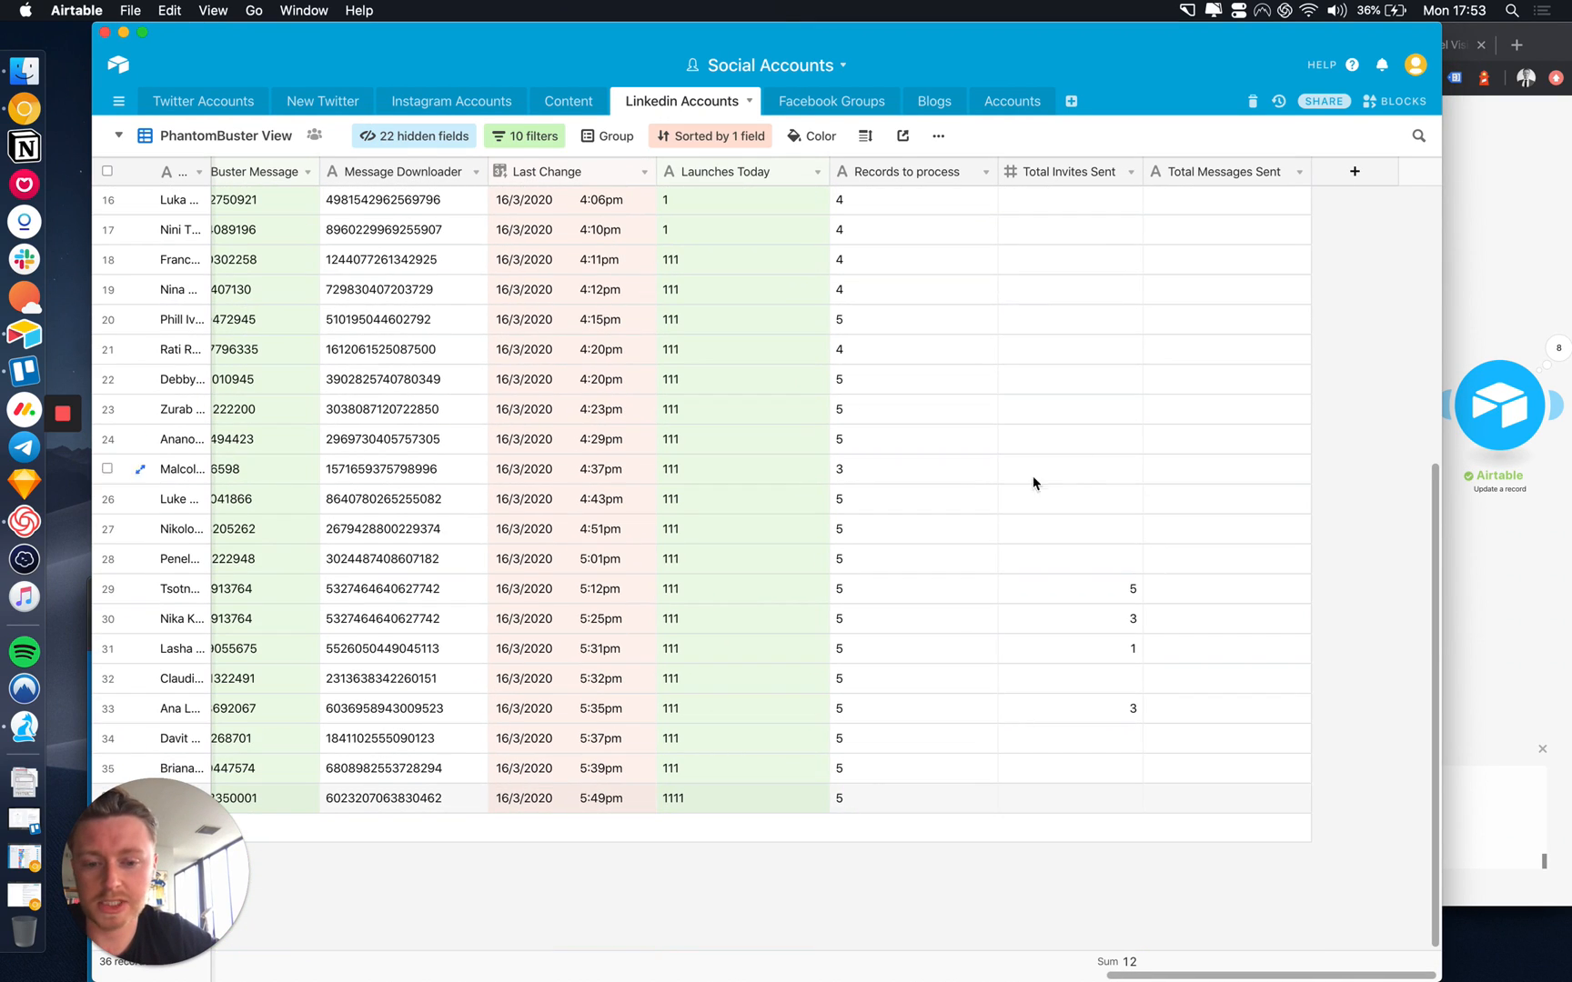
{"action": "scroll", "coordinate": [1053, 749], "scroll_direction": "left", "scroll_amount": 10}
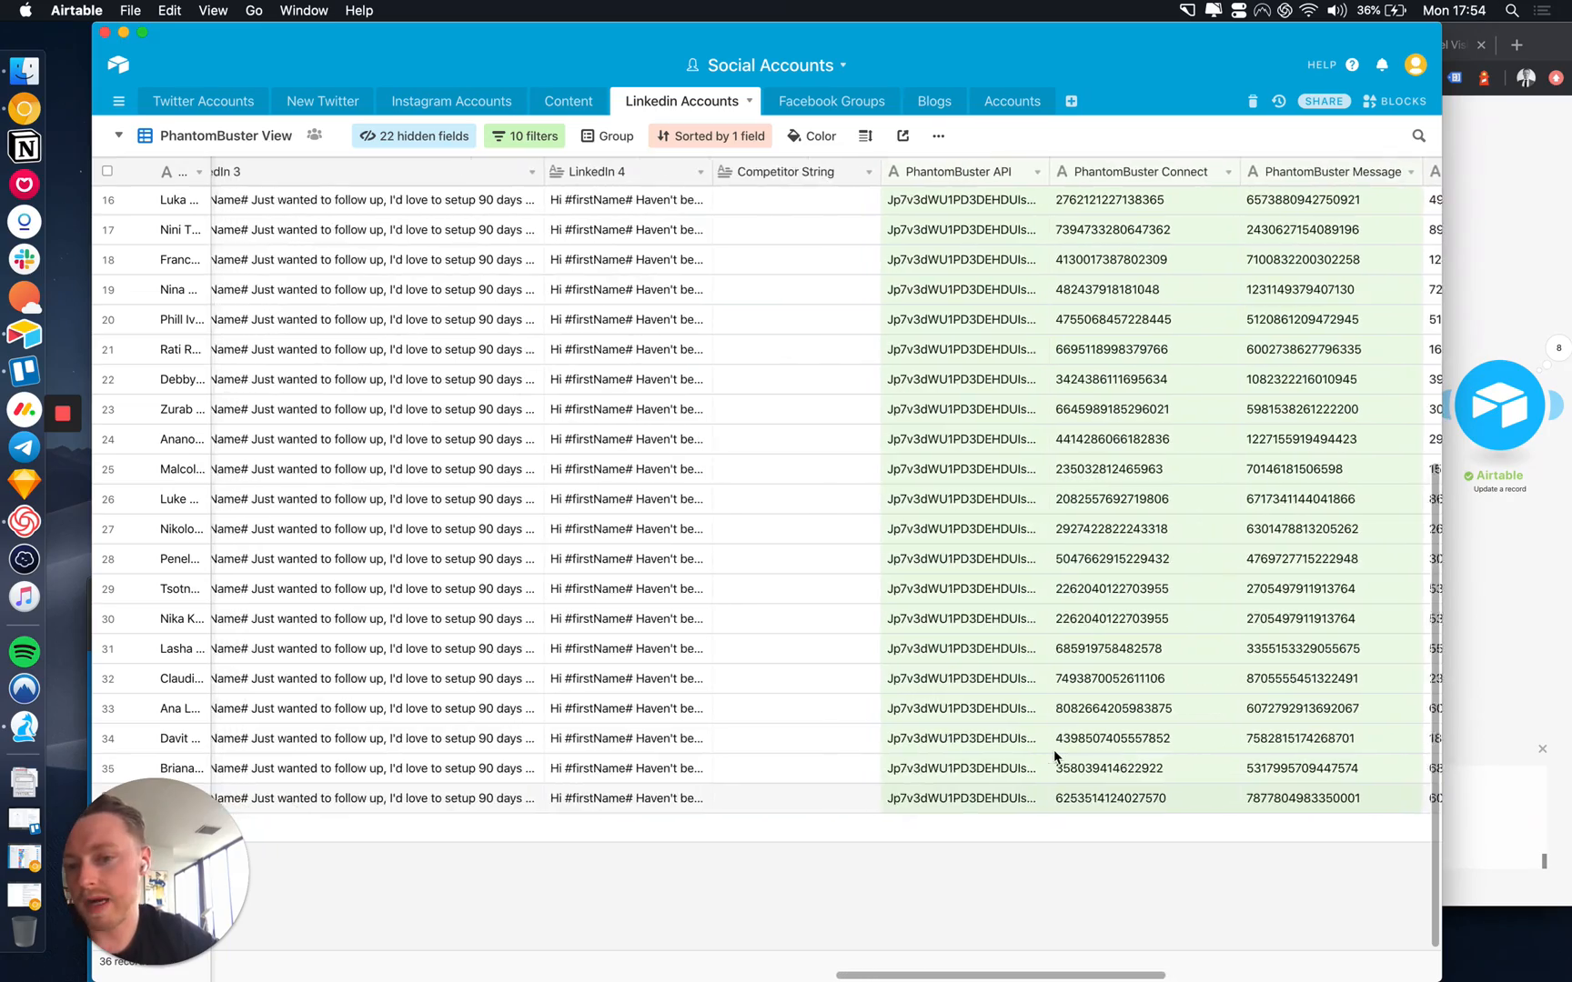
{"action": "scroll", "coordinate": [1053, 750], "scroll_direction": "left", "scroll_amount": 3}
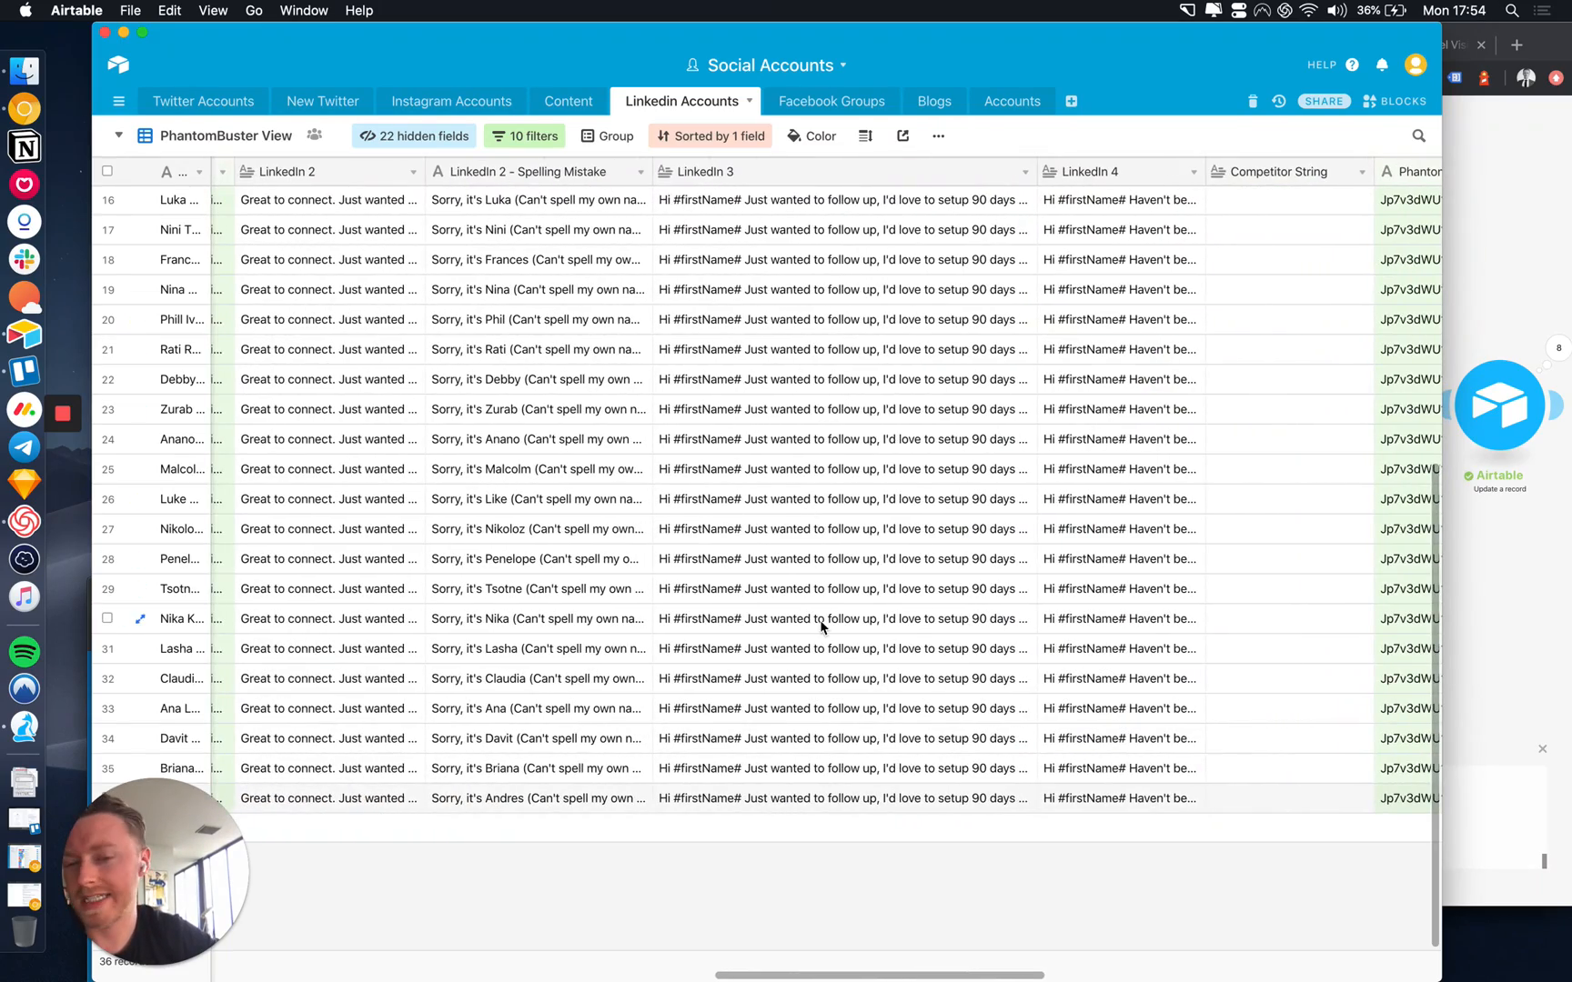
{"action": "scroll", "coordinate": [821, 612], "scroll_direction": "left", "scroll_amount": 5}
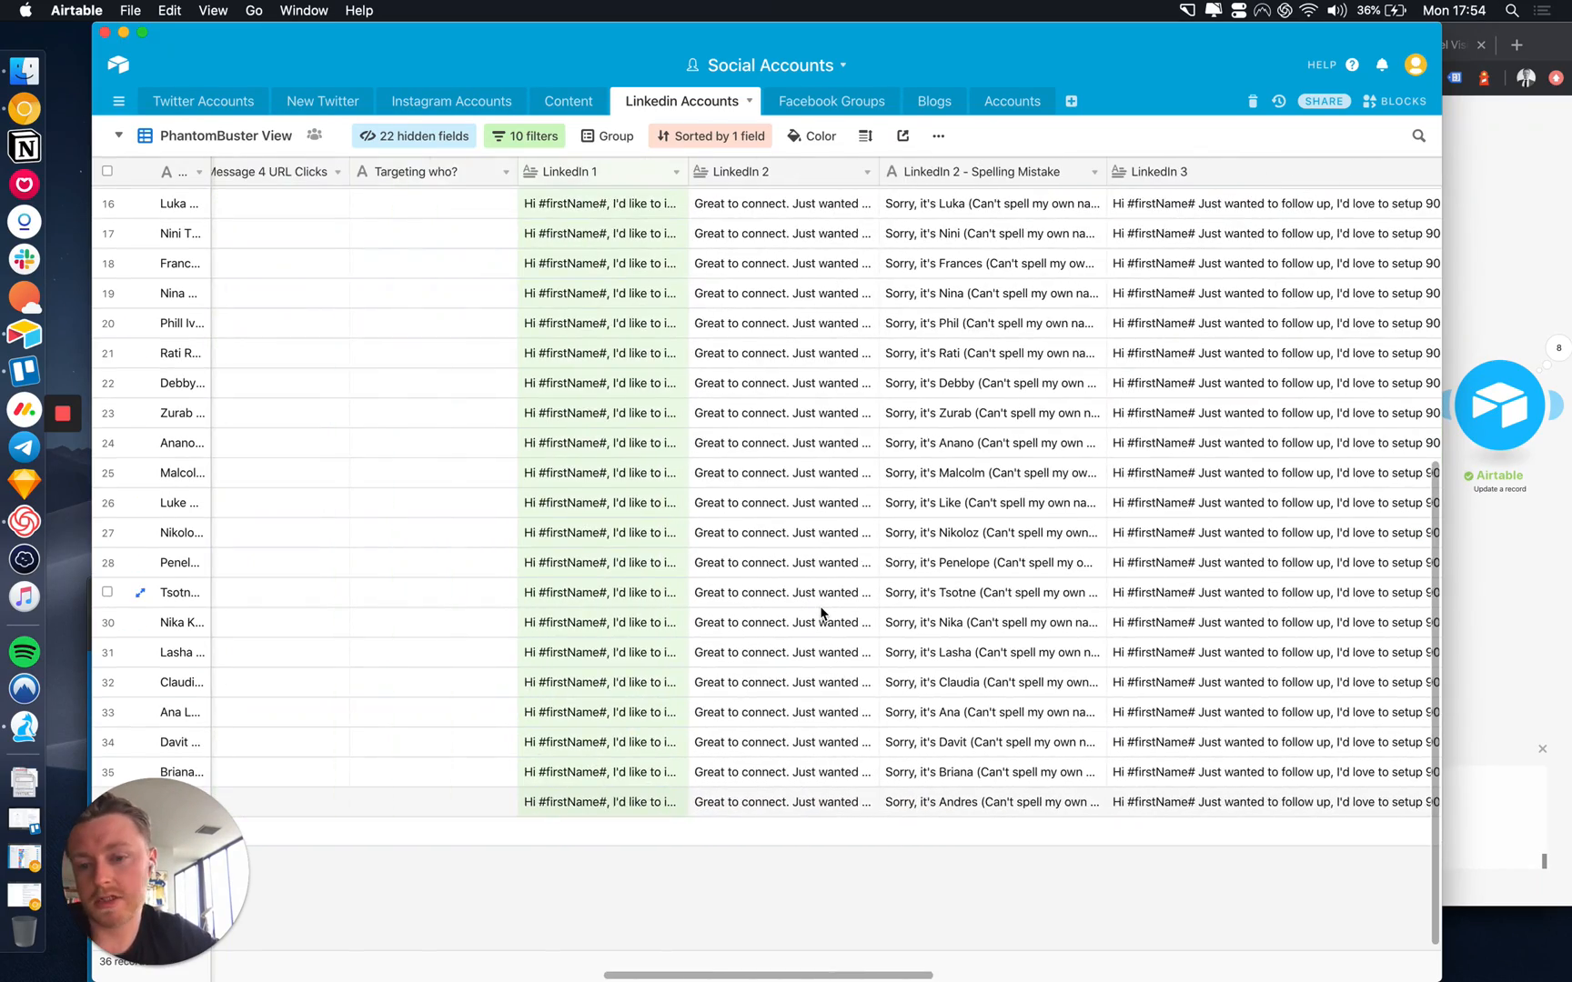
{"action": "scroll", "coordinate": [821, 613], "scroll_direction": "left", "scroll_amount": 10}
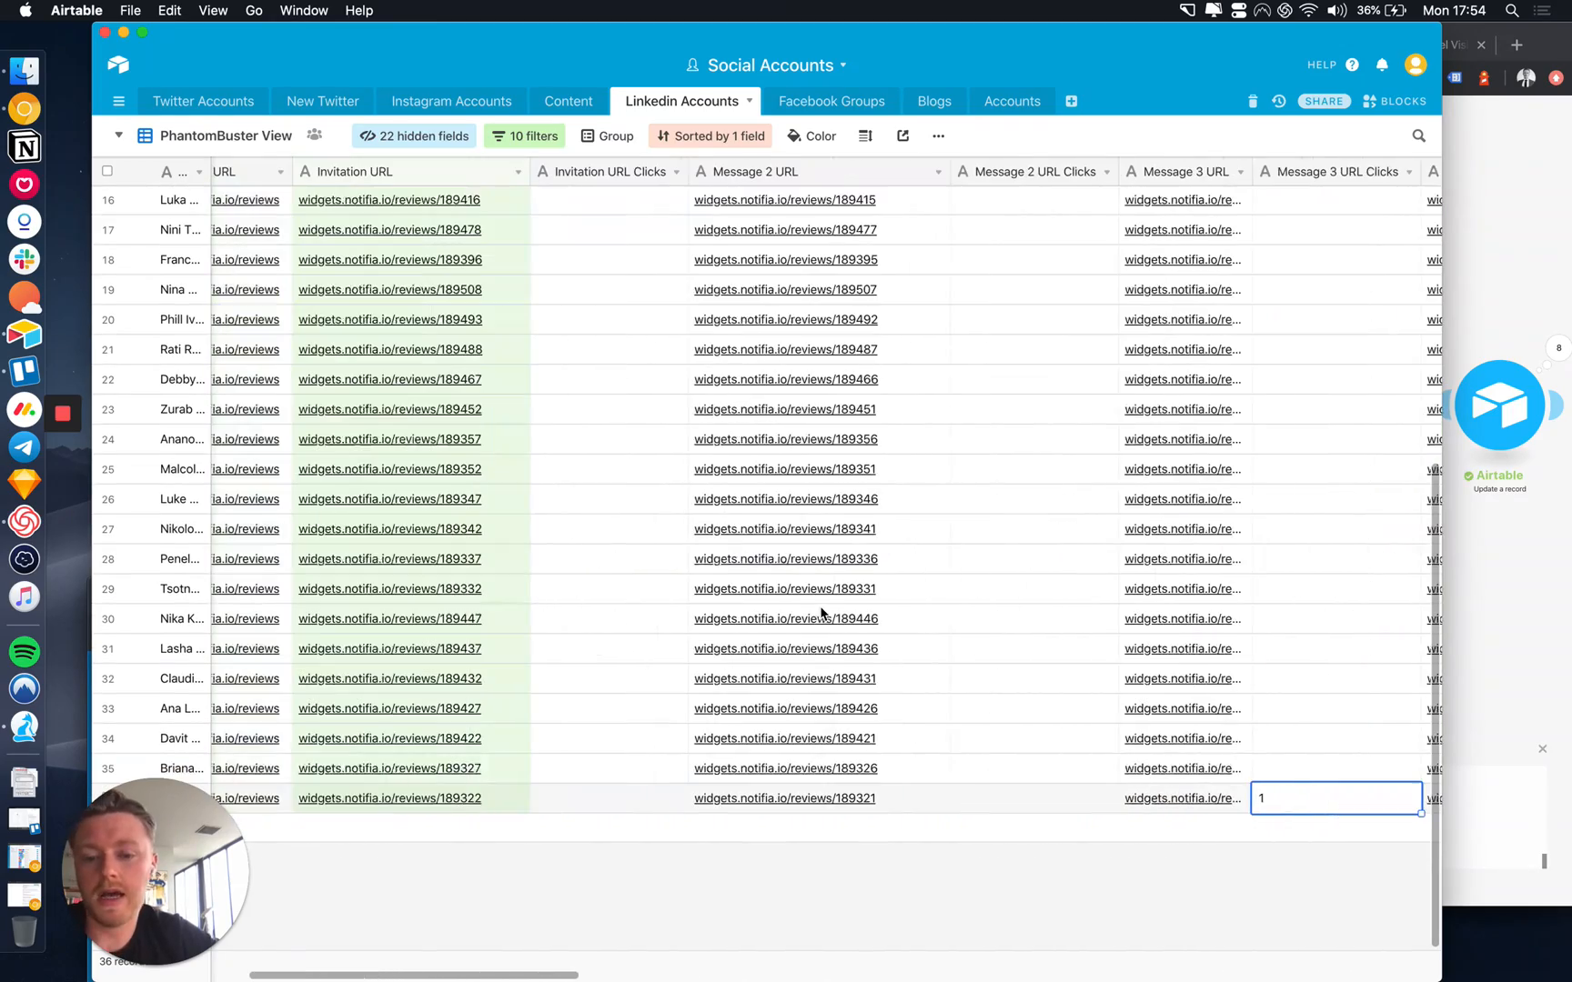
{"action": "left_click", "coordinate": [1009, 741]}
{"action": "scroll", "coordinate": [1014, 744], "scroll_direction": "right", "scroll_amount": 4}
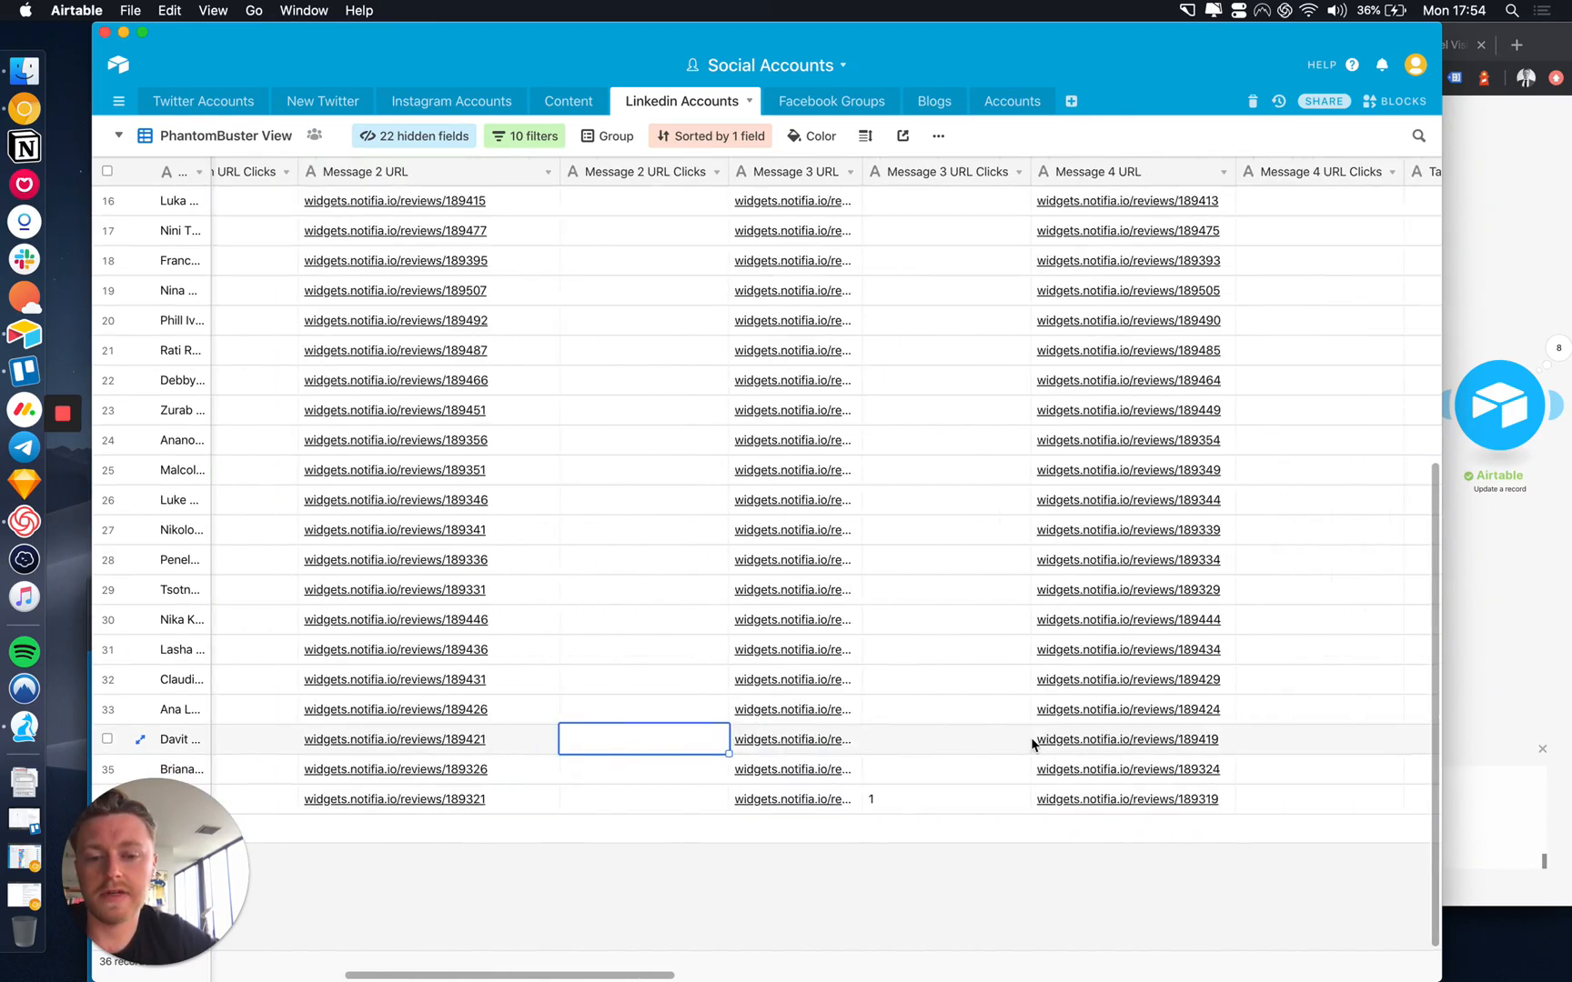
Examine the Total Invites Sent values in records 28 to 33, selecting their cells.
{"action": "scroll", "coordinate": [1033, 744], "scroll_direction": "up", "scroll_amount": 5}
{"action": "scroll", "coordinate": [1032, 744], "scroll_direction": "right", "scroll_amount": 15}
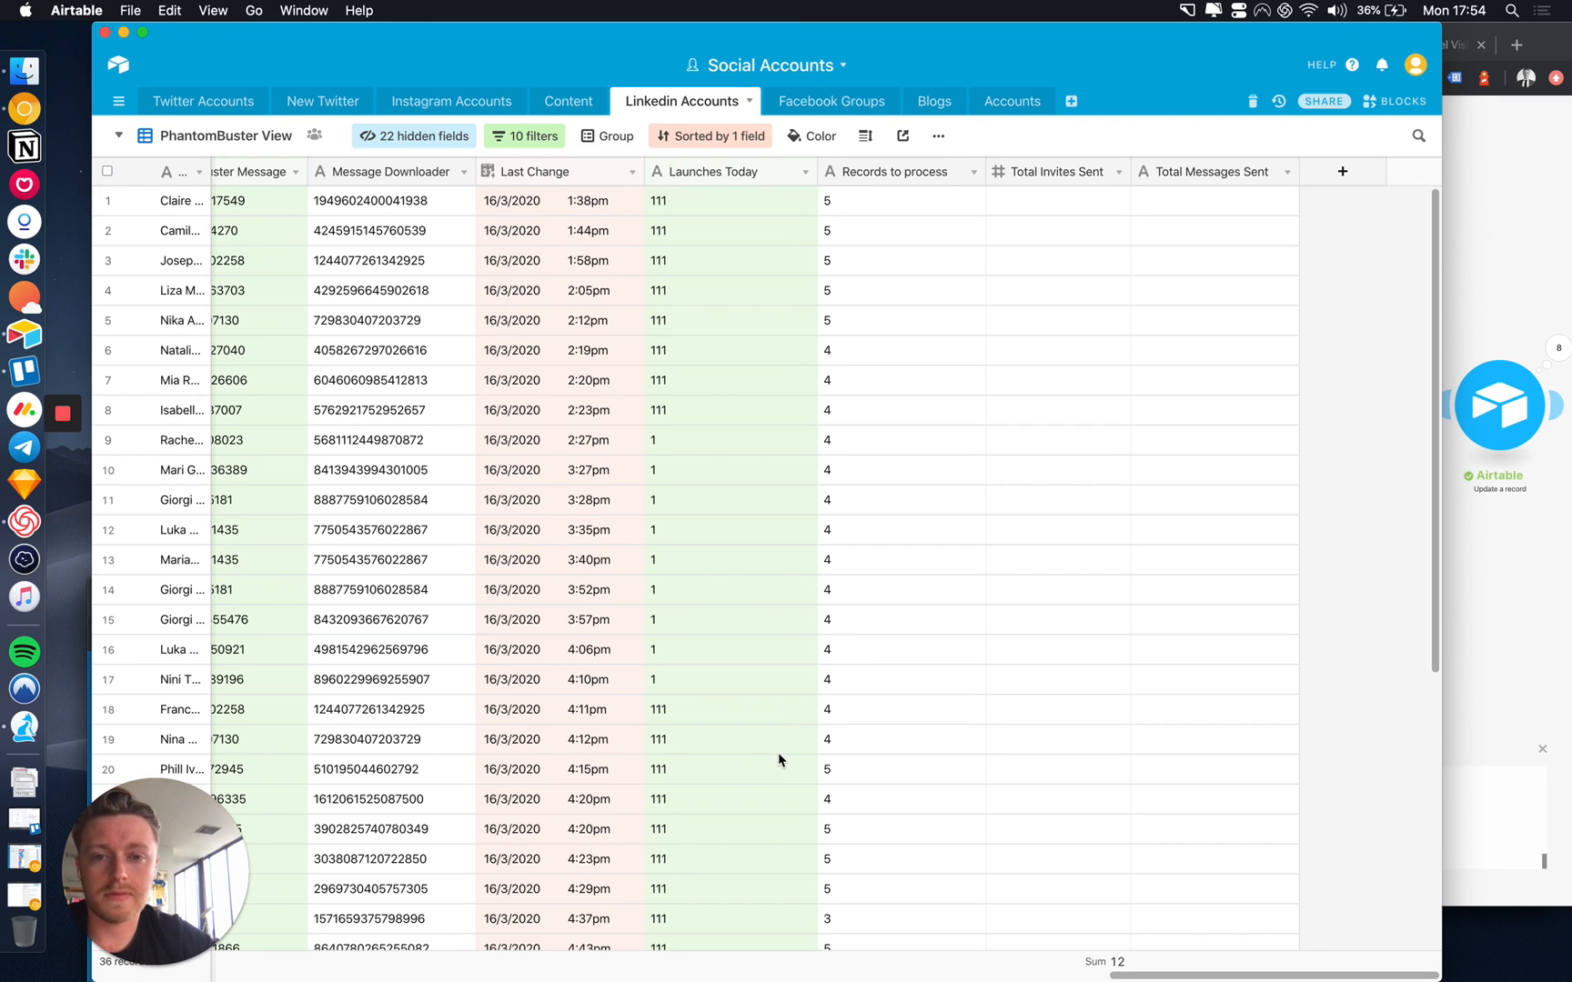
{"action": "scroll", "coordinate": [777, 753], "scroll_direction": "down", "scroll_amount": 5}
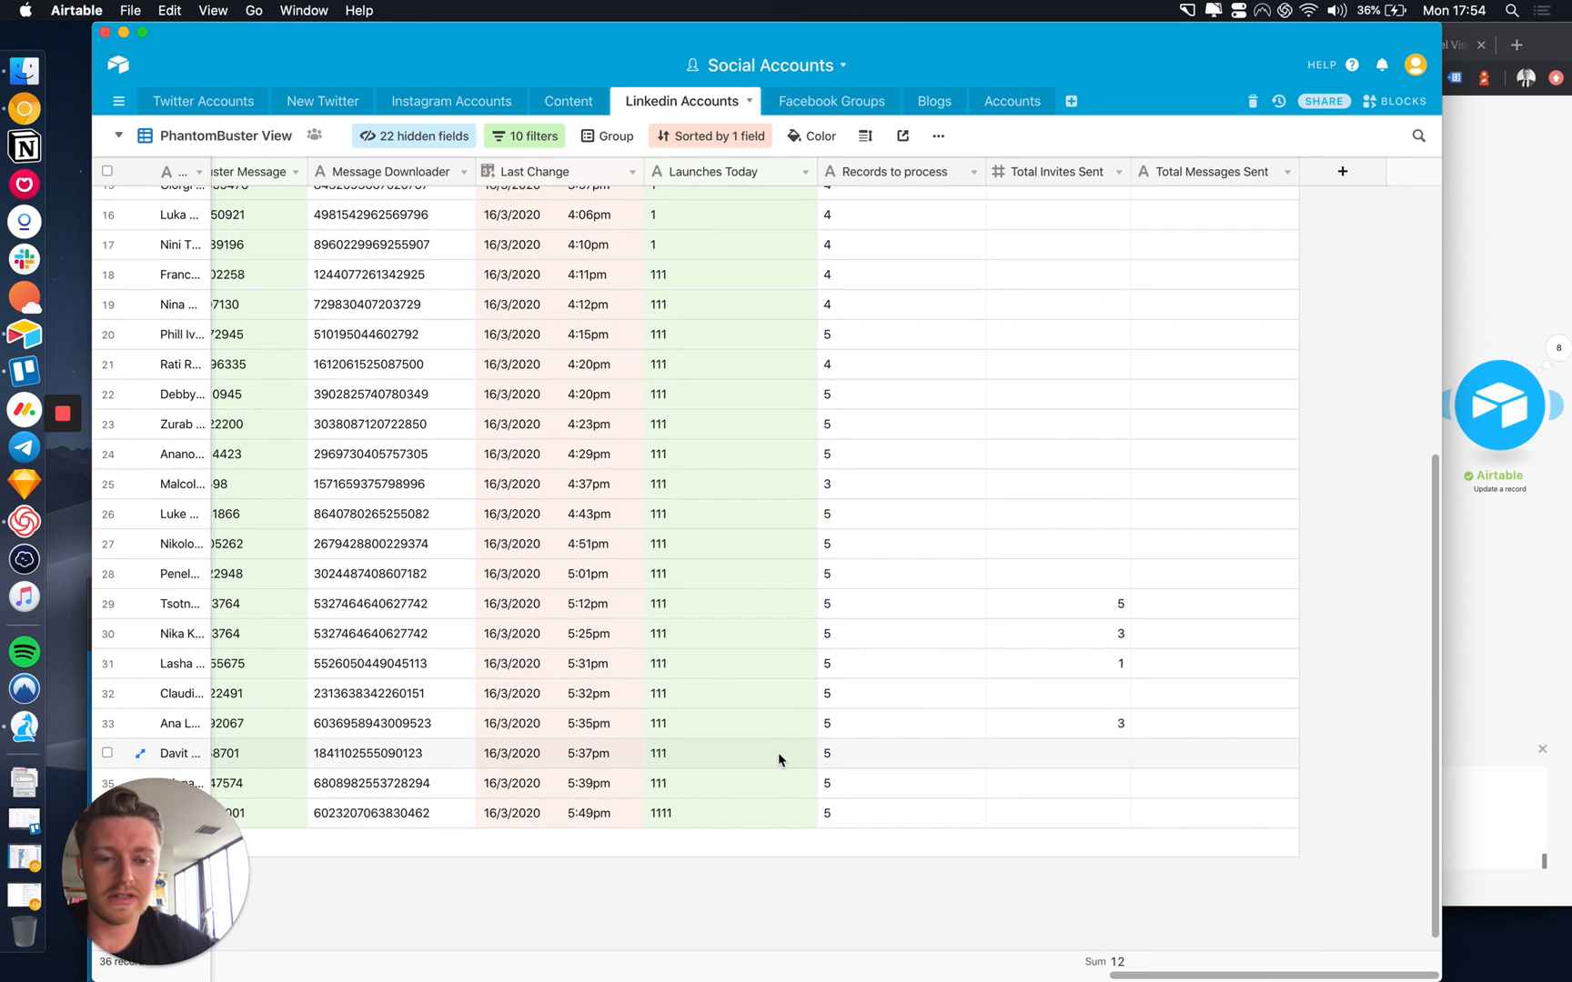
{"action": "left_click", "coordinate": [1106, 724]}
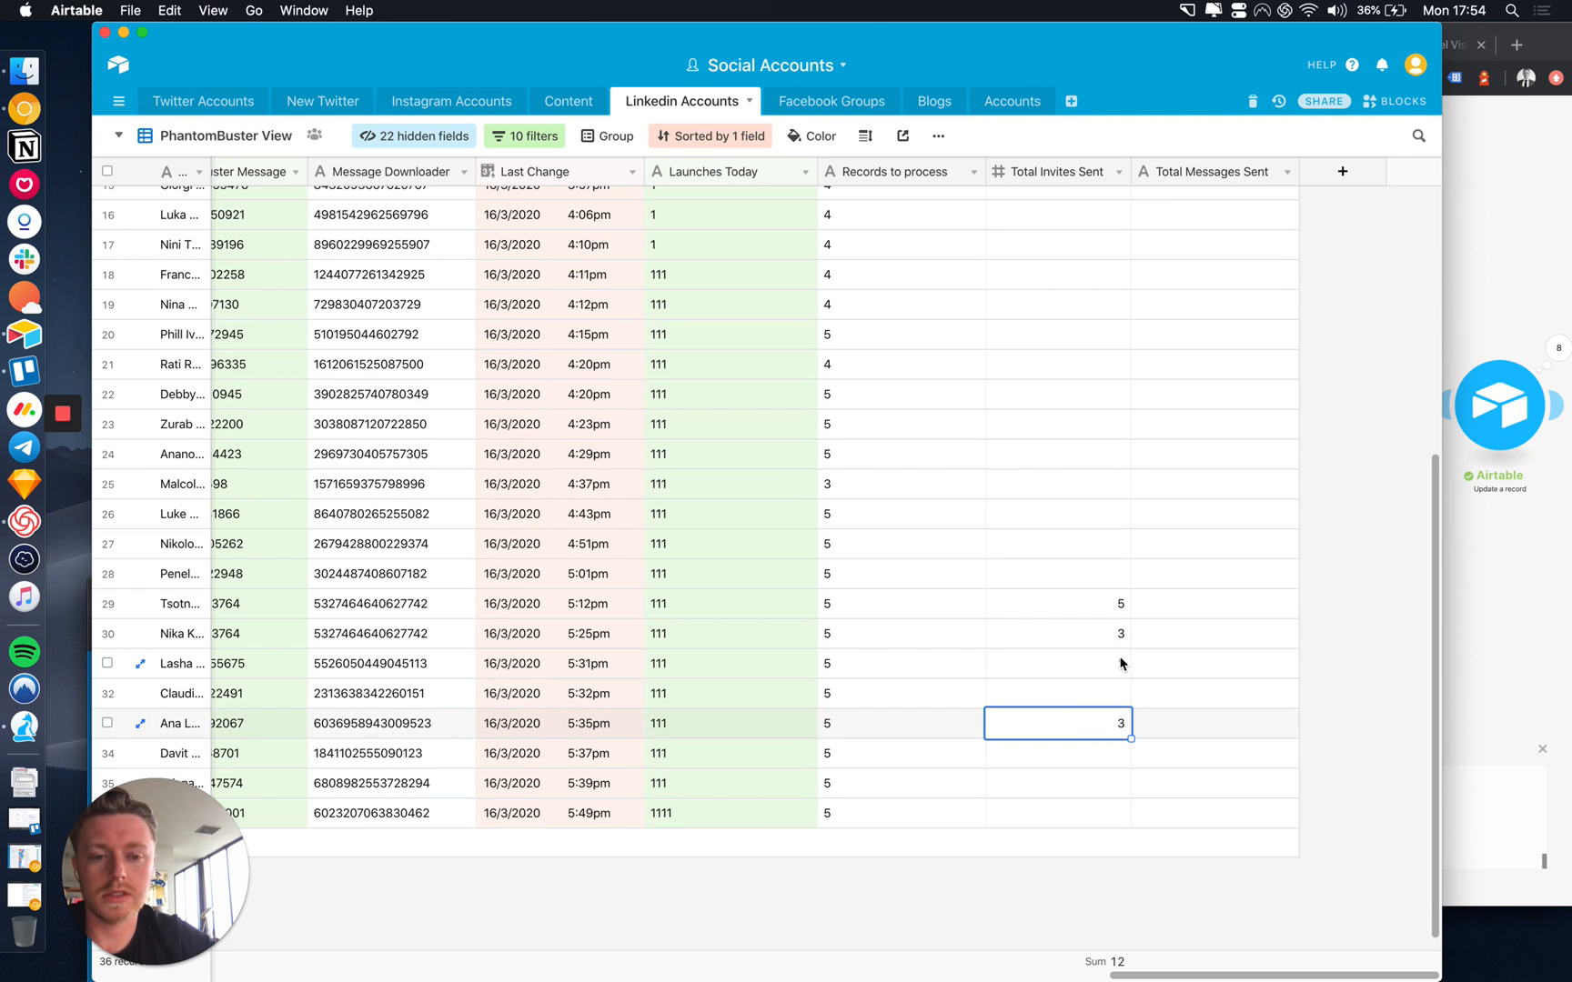
{"action": "left_click_drag", "start_coordinate": [1122, 664], "coordinate": [1120, 603]}
{"action": "left_click", "coordinate": [1116, 561]}
Review the records across all columns, from First Name, Cookies and Invitation URL through the LinkedIn messages to Total Messages Sent.
{"action": "scroll", "coordinate": [1116, 561], "scroll_direction": "up", "scroll_amount": 5}
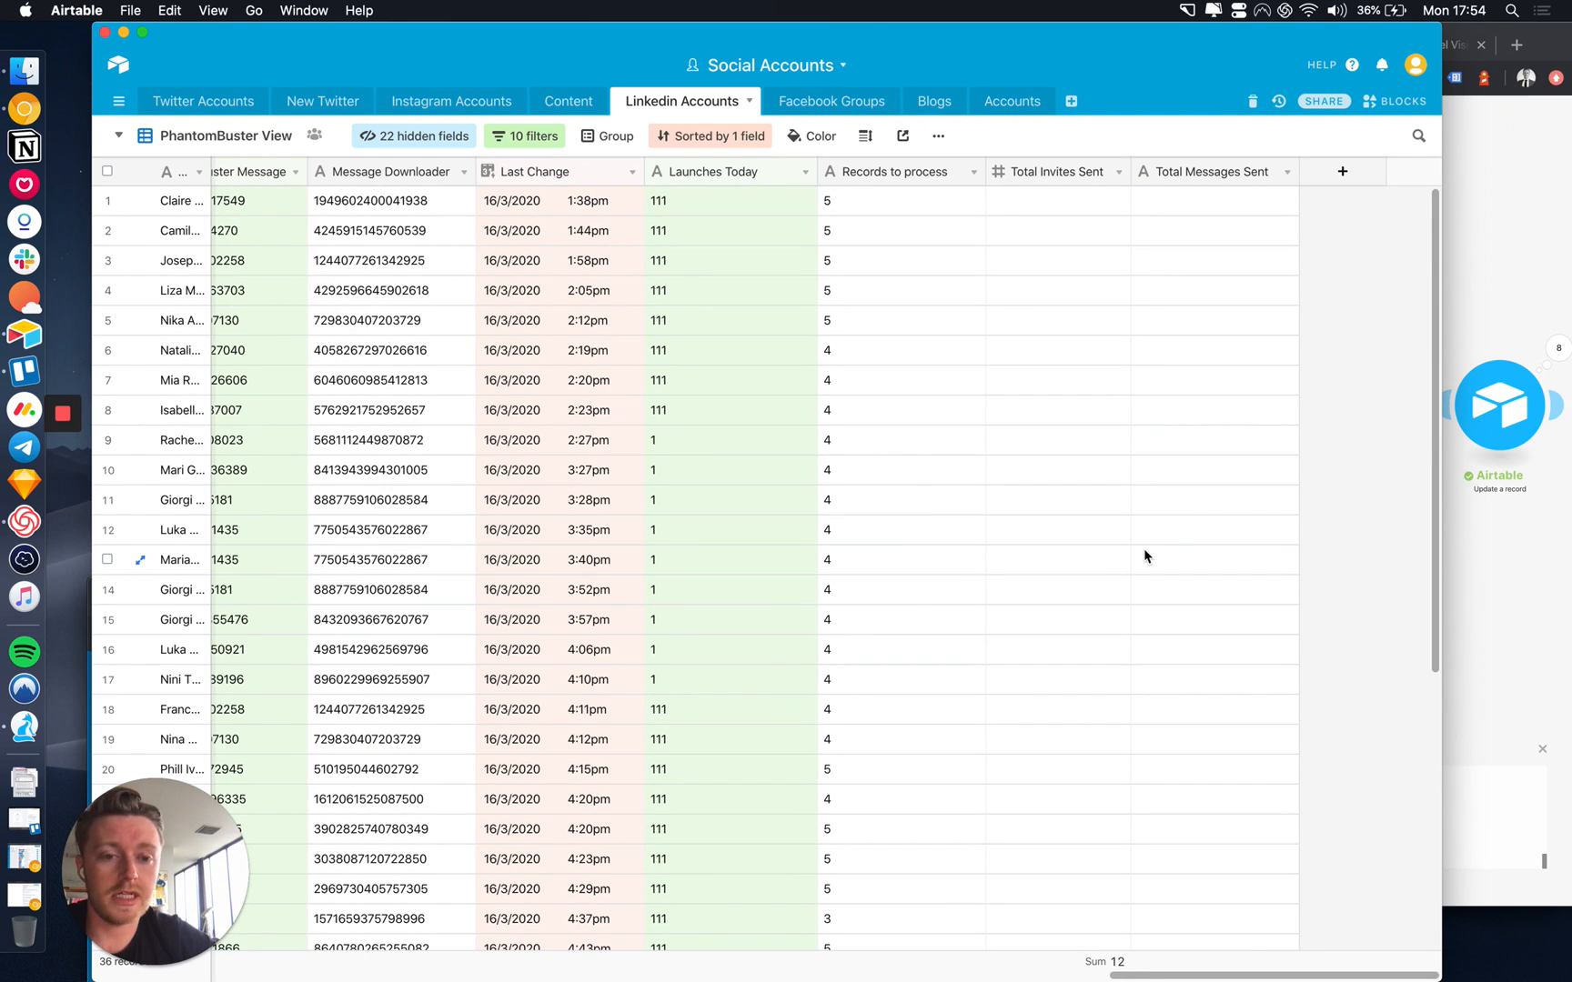
{"action": "scroll", "coordinate": [1146, 555], "scroll_direction": "left", "scroll_amount": 5}
{"action": "scroll", "coordinate": [1146, 556], "scroll_direction": "down", "scroll_amount": 10}
{"action": "scroll", "coordinate": [1145, 555], "scroll_direction": "right", "scroll_amount": 15}
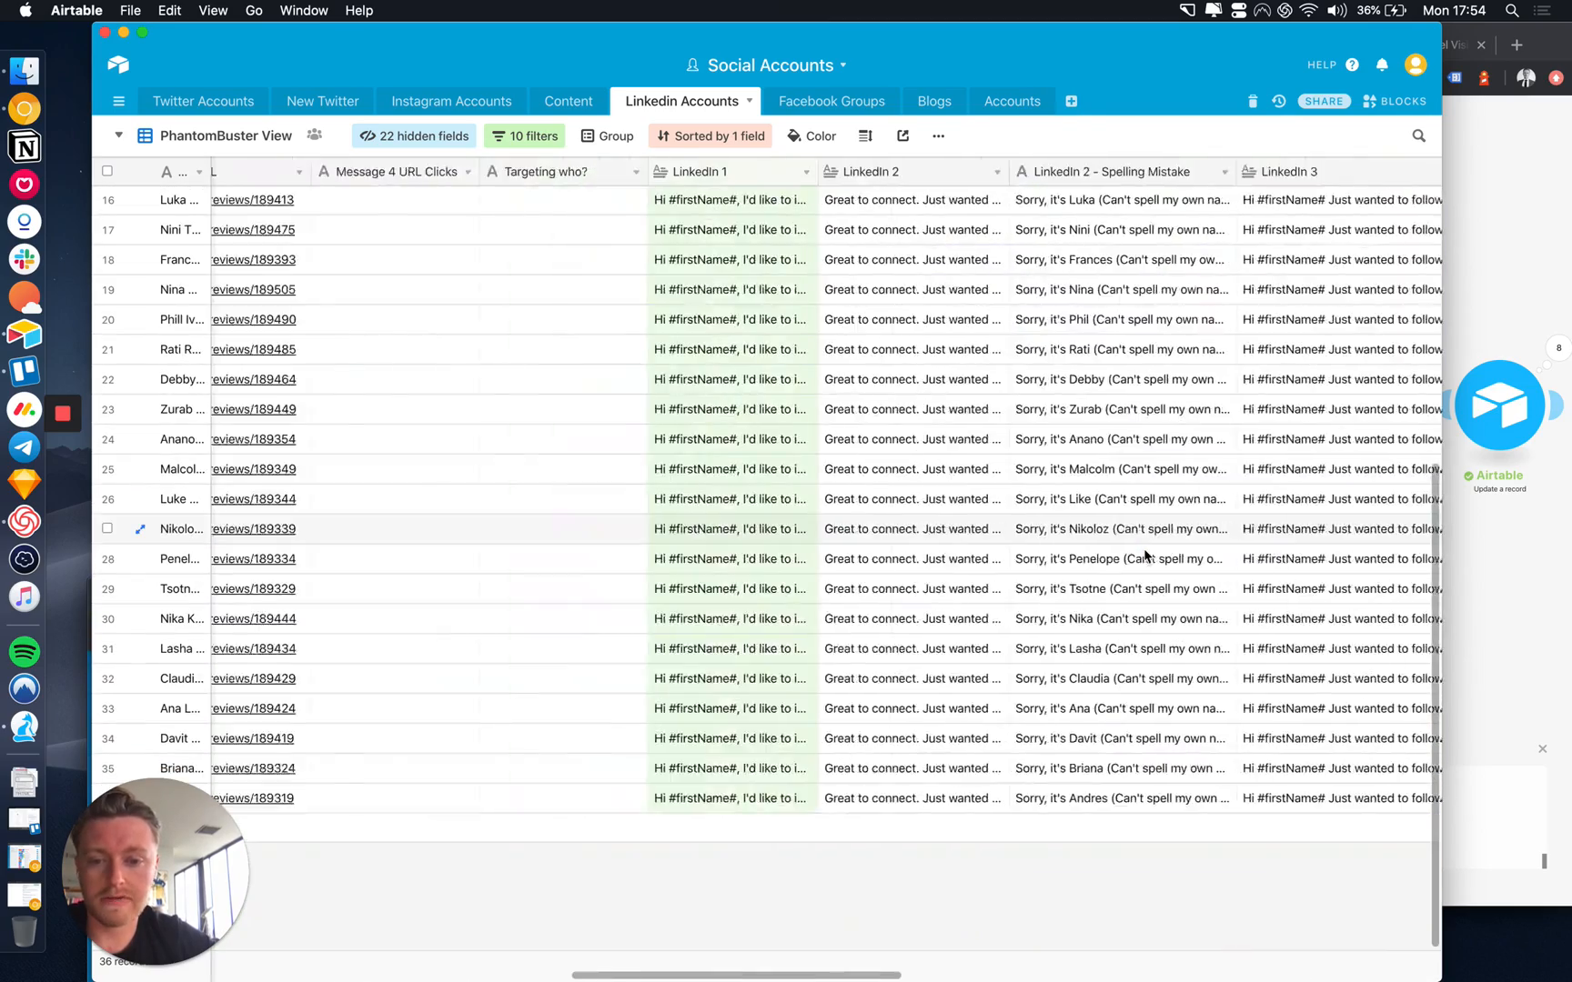
{"action": "scroll", "coordinate": [1145, 556], "scroll_direction": "left", "scroll_amount": 15}
{"action": "scroll", "coordinate": [1145, 556], "scroll_direction": "up", "scroll_amount": 1}
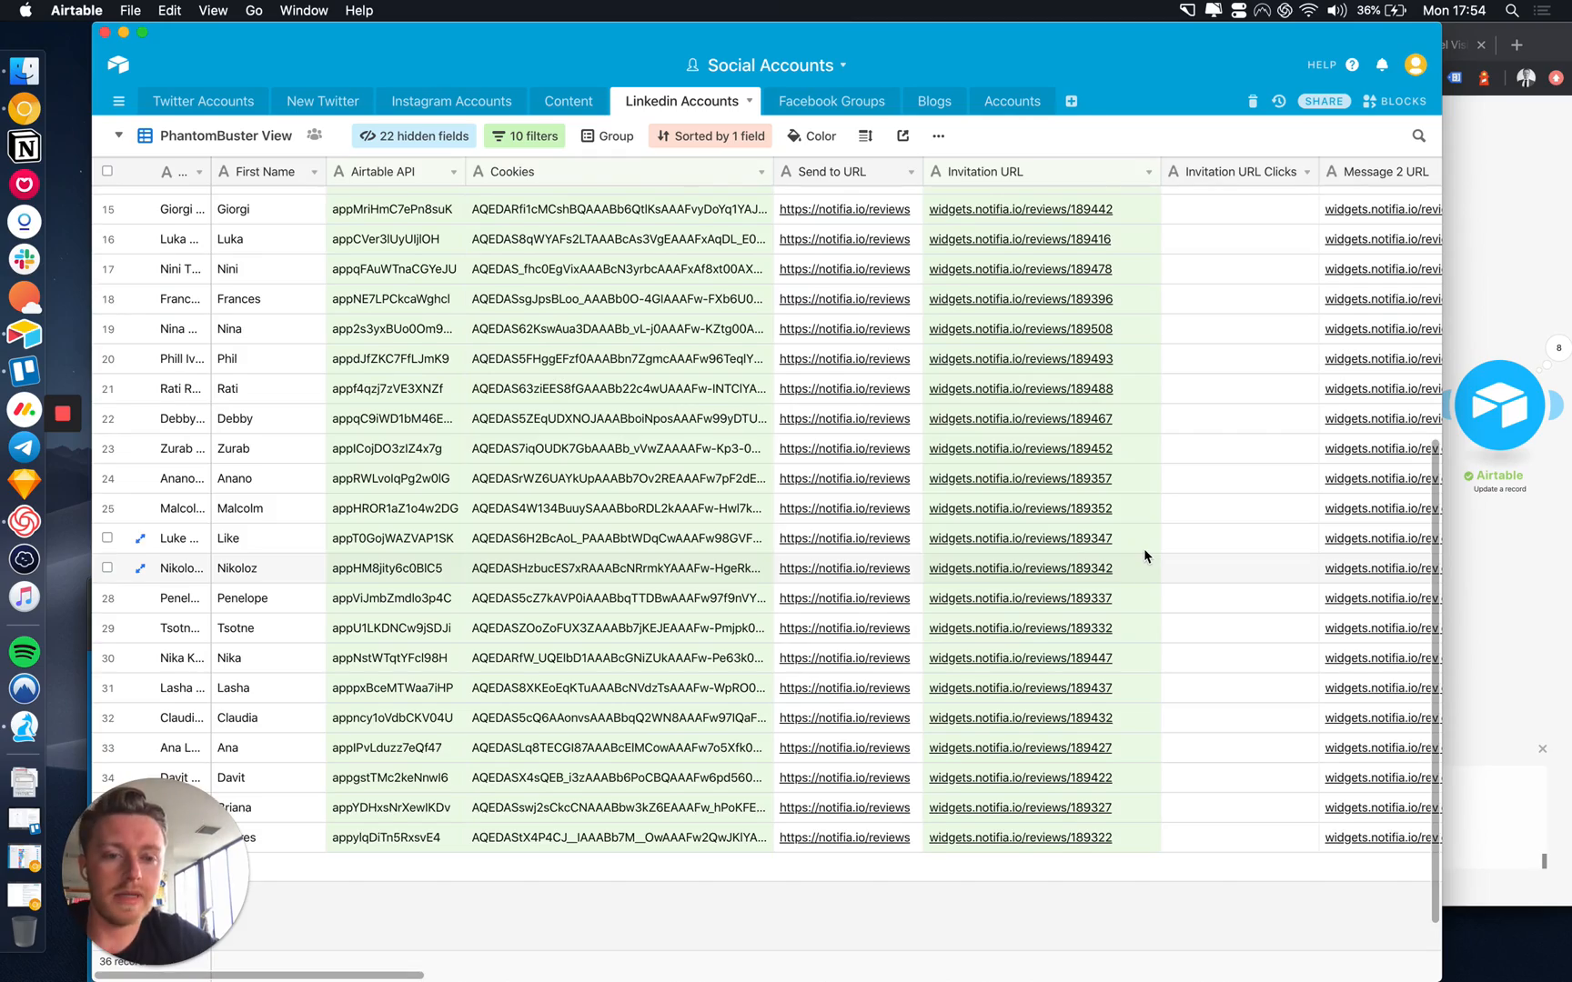
{"action": "scroll", "coordinate": [1145, 555], "scroll_direction": "up", "scroll_amount": 5}
{"action": "scroll", "coordinate": [1145, 556], "scroll_direction": "right", "scroll_amount": 12}
{"action": "scroll", "coordinate": [1145, 556], "scroll_direction": "right", "scroll_amount": 15}
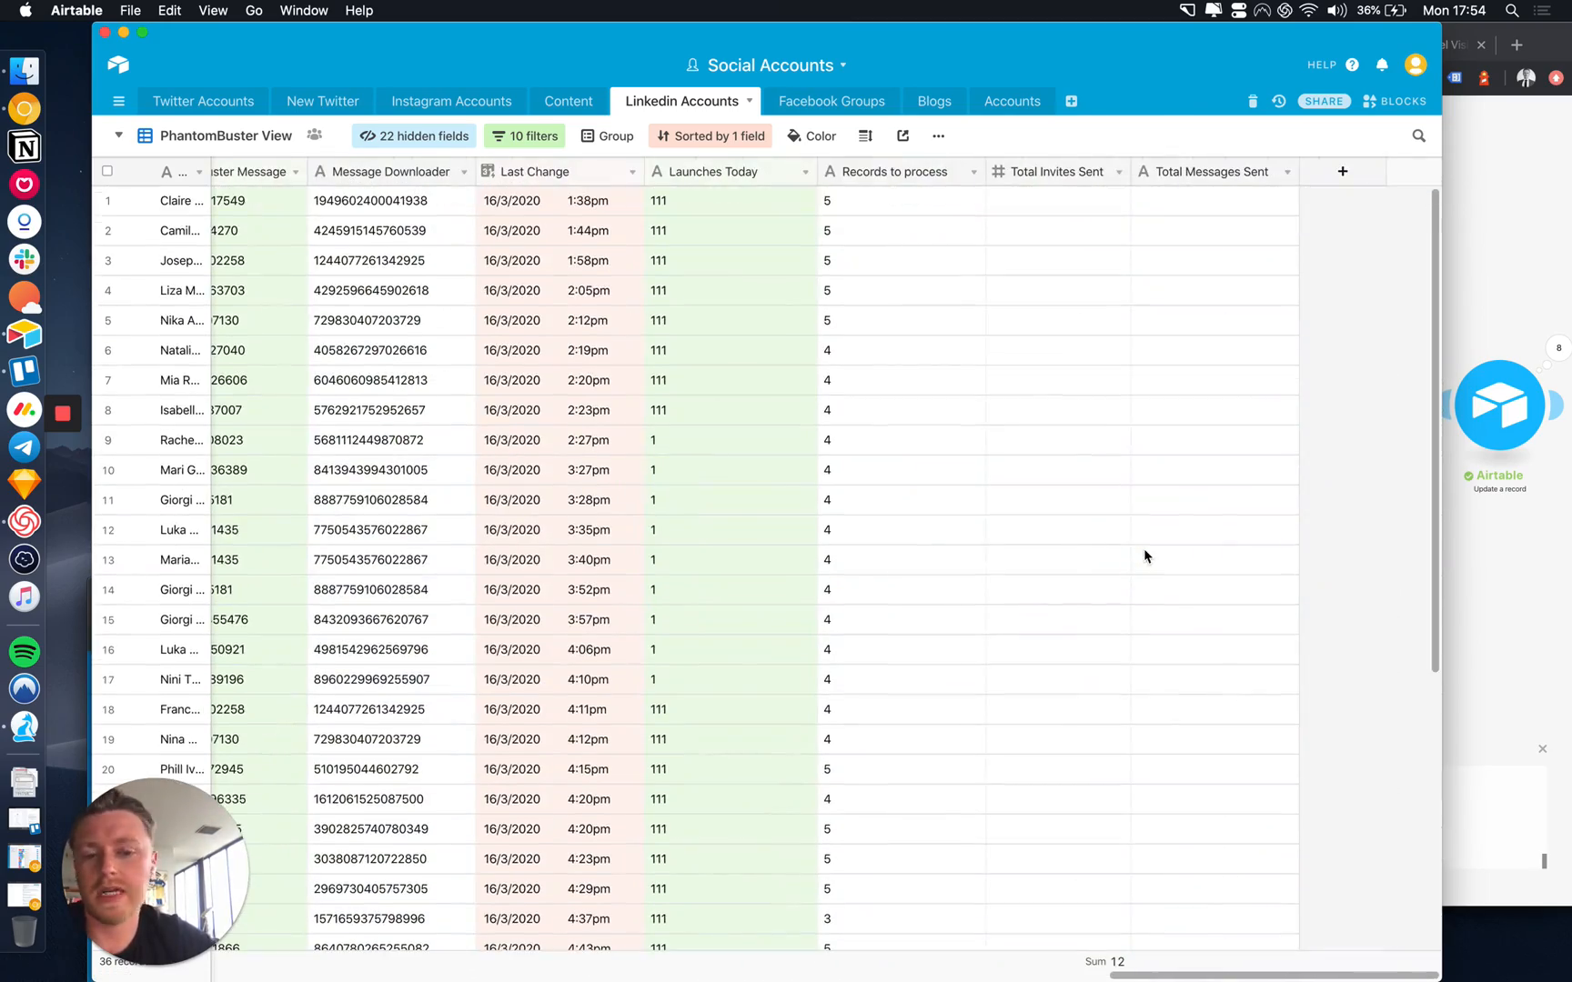
Point out the Total Invites Sent and Total Messages Sent cells of records 7 to 13, ending with record 7's Total Messages Sent cell selected.
{"action": "left_click", "coordinate": [1146, 552]}
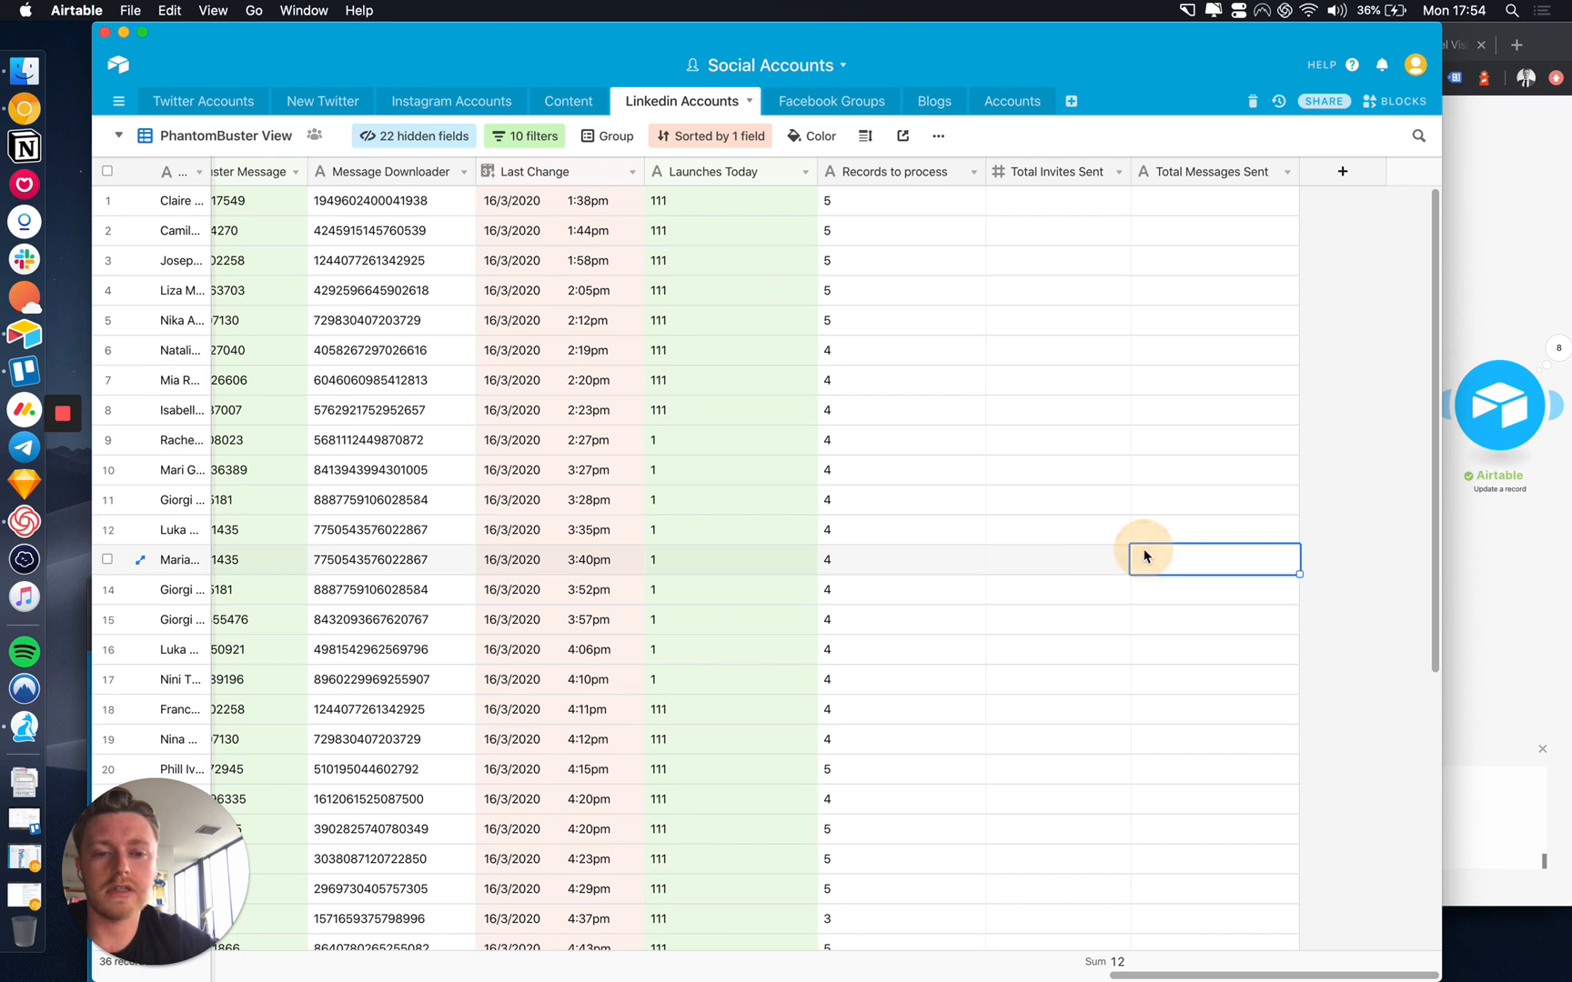
{"action": "left_click", "coordinate": [1071, 548]}
{"action": "left_click", "coordinate": [1069, 527]}
{"action": "left_click", "coordinate": [1073, 499]}
{"action": "left_click", "coordinate": [1073, 470]}
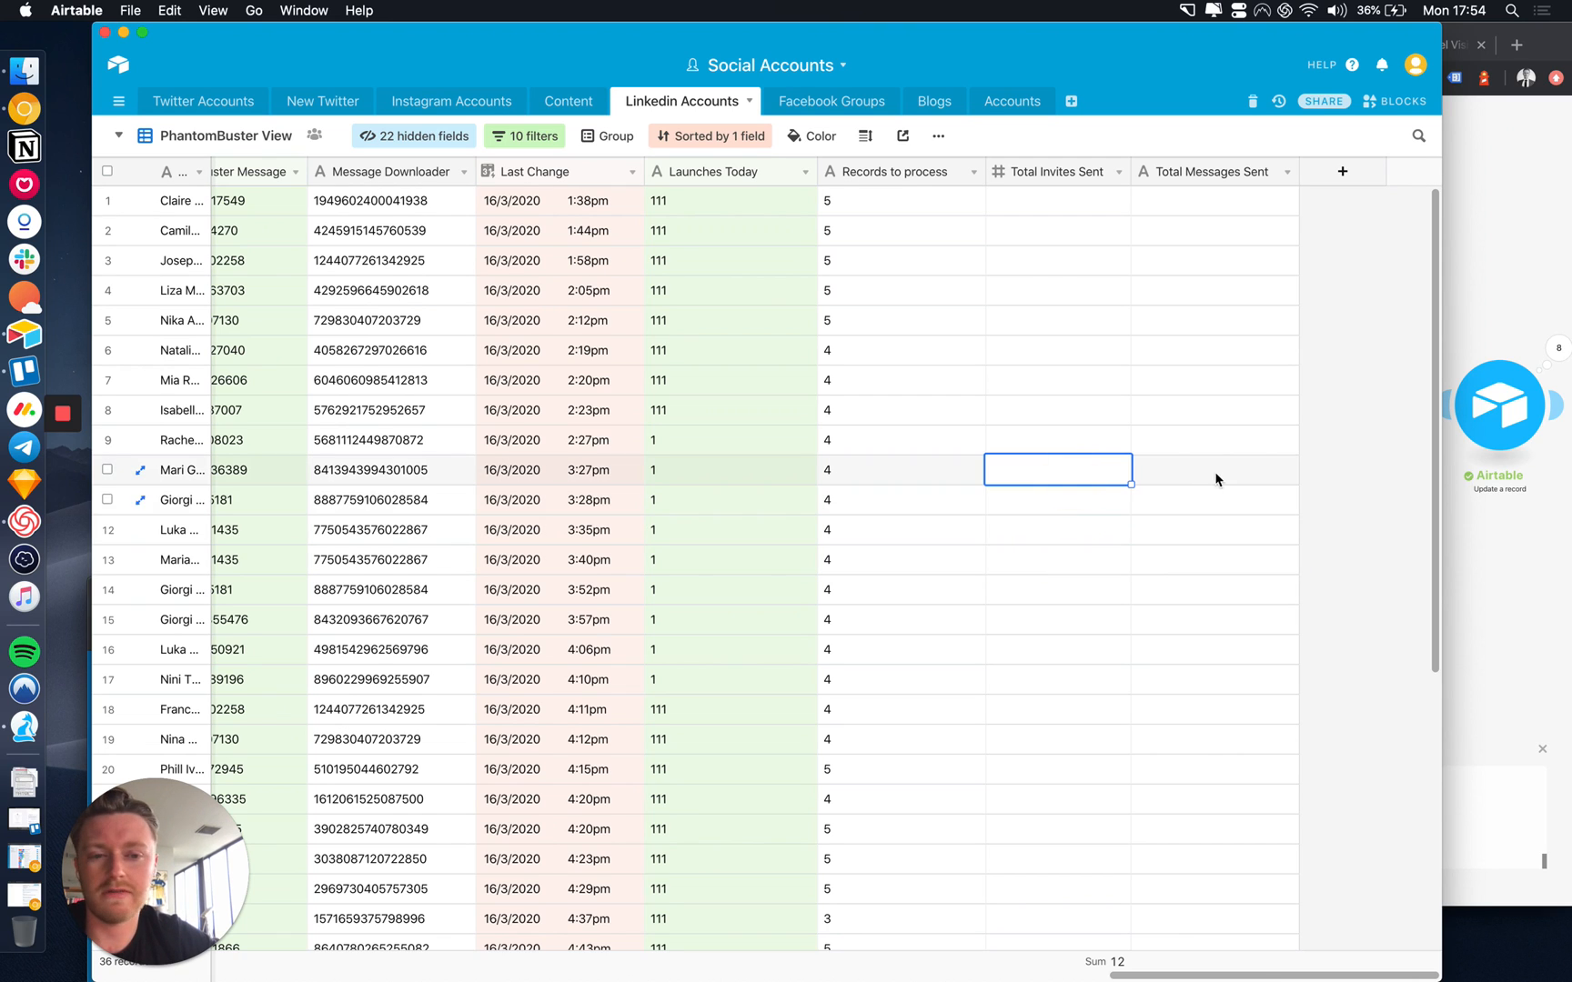
{"action": "left_click", "coordinate": [1202, 472]}
{"action": "left_click", "coordinate": [1195, 414]}
{"action": "left_click", "coordinate": [1194, 414]}
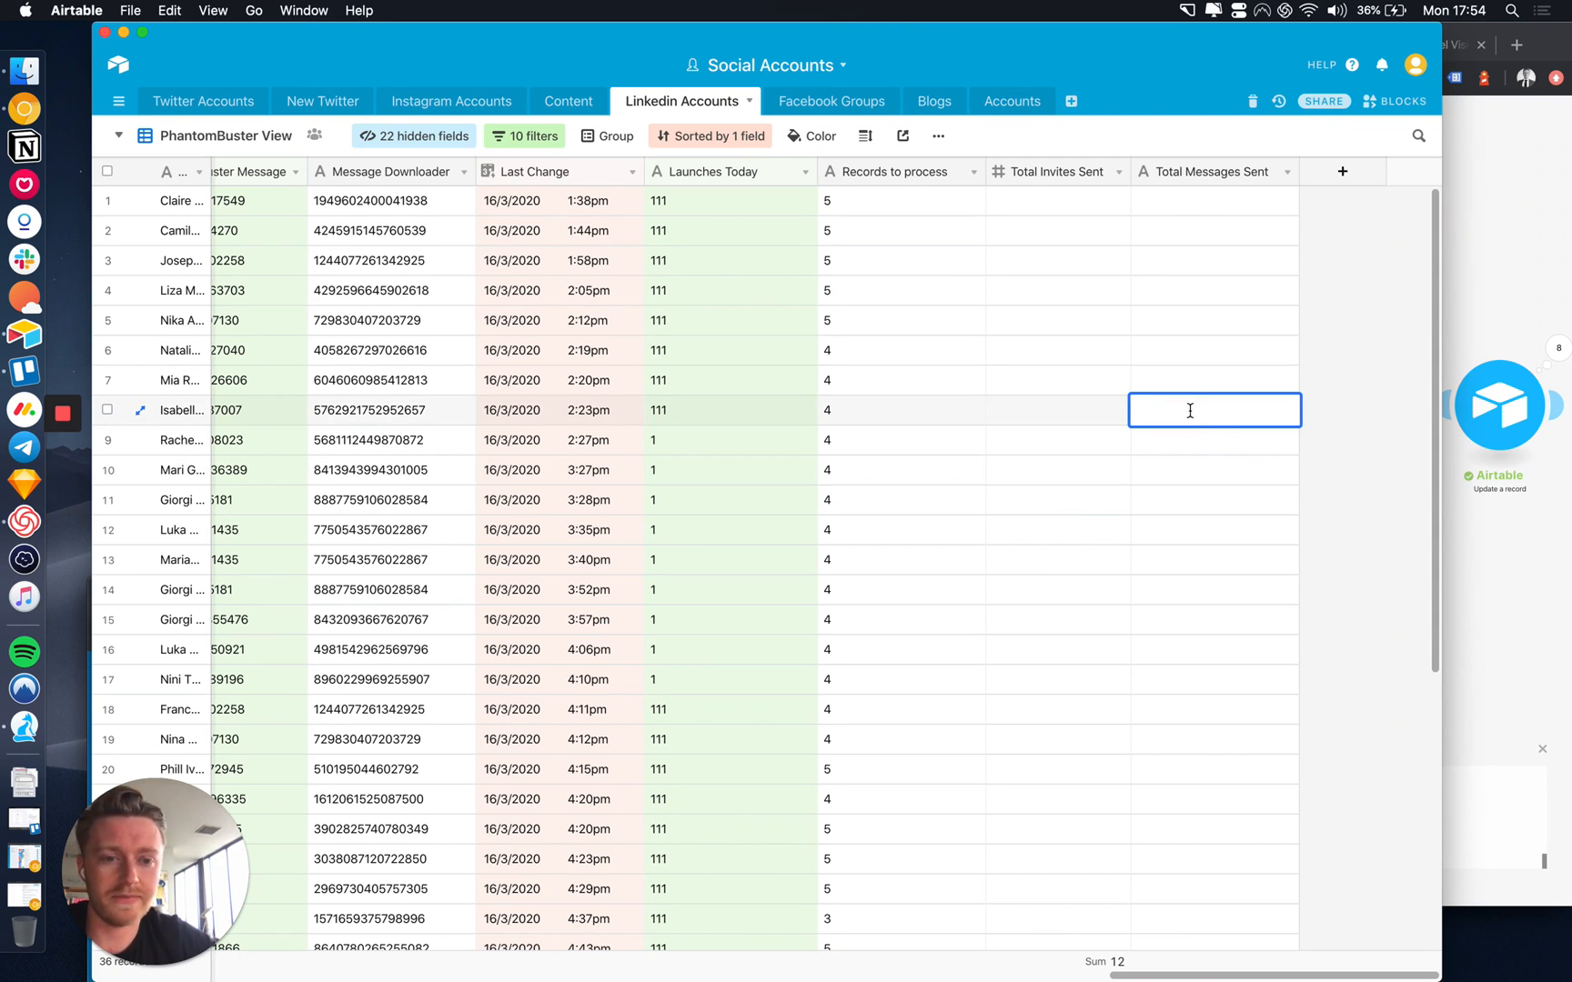
{"action": "left_click", "coordinate": [1194, 383]}
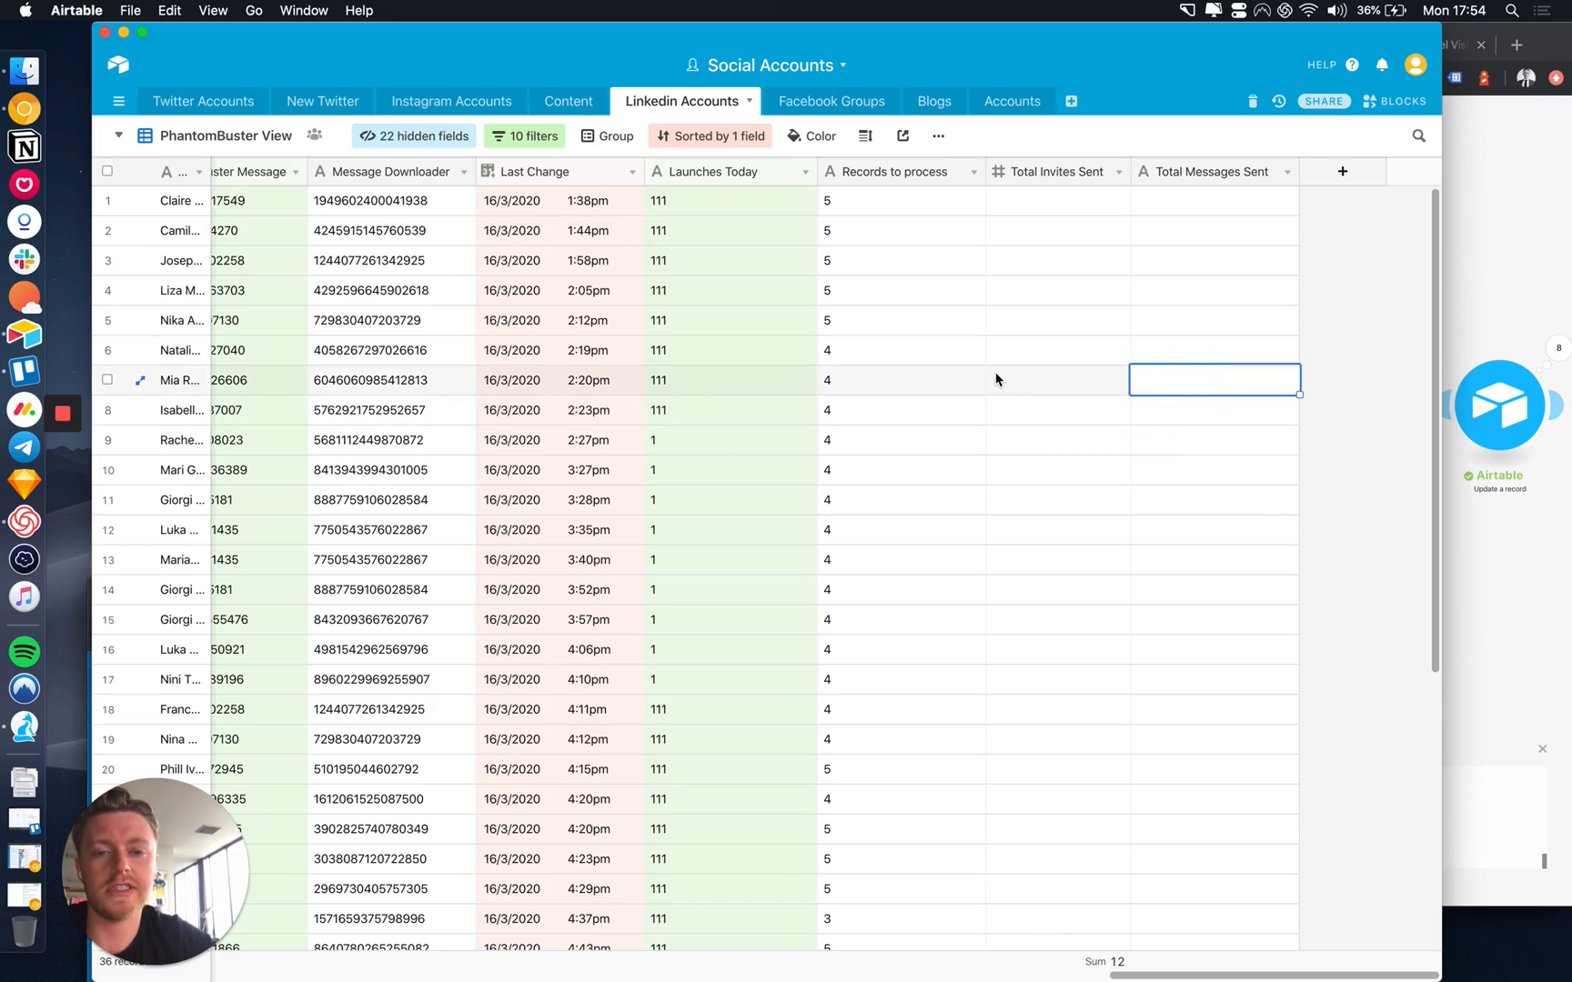
{"action": "scroll", "coordinate": [997, 380], "scroll_direction": "left", "scroll_amount": 10}
{"action": "scroll", "coordinate": [997, 380], "scroll_direction": "left", "scroll_amount": 10}
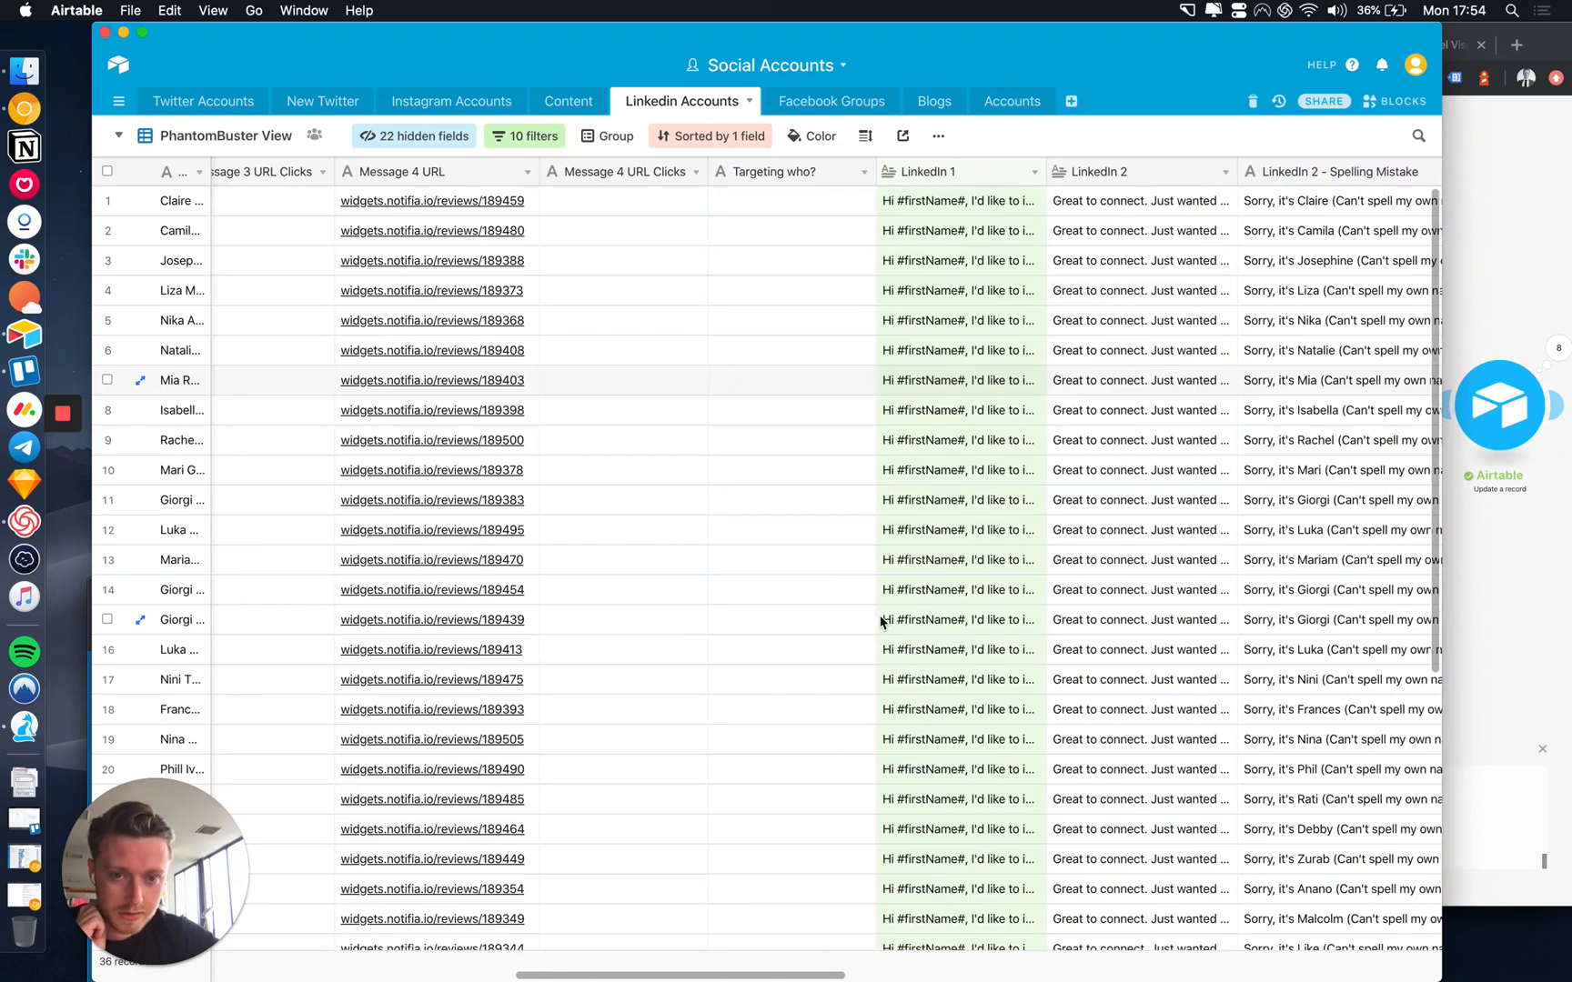
{"action": "scroll", "coordinate": [881, 622], "scroll_direction": "right", "scroll_amount": 15}
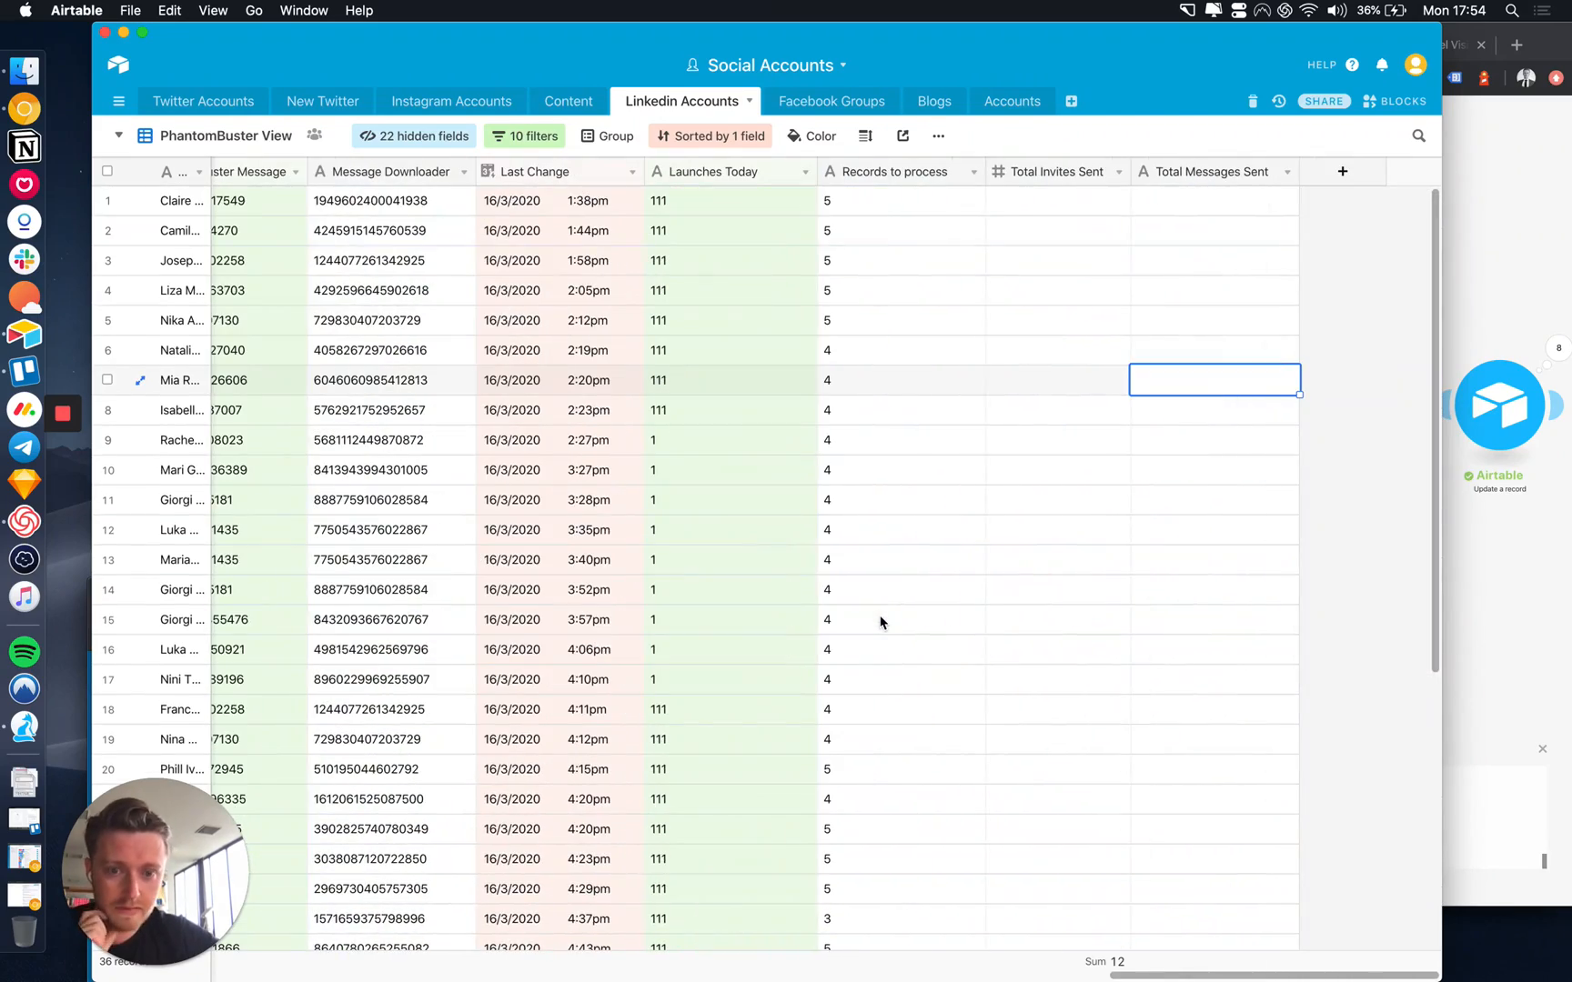